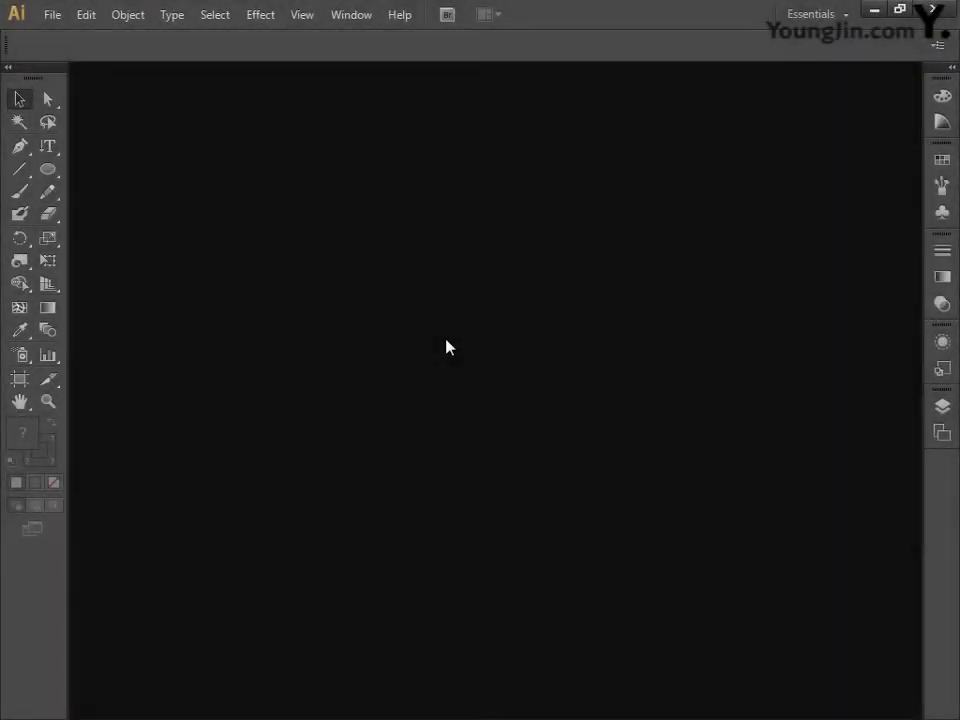
# Create a new CMYK document named 일러스트작업, 166 mm wide and 226 mm high, with millimetres as units.
pyautogui.click(51, 16)
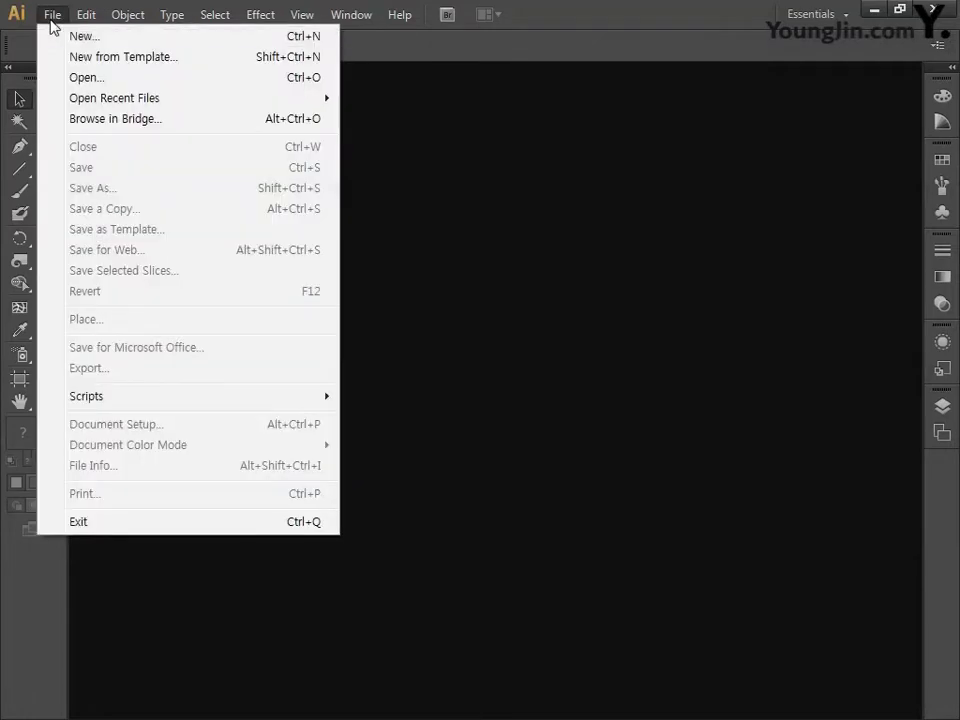
pyautogui.click(86, 36)
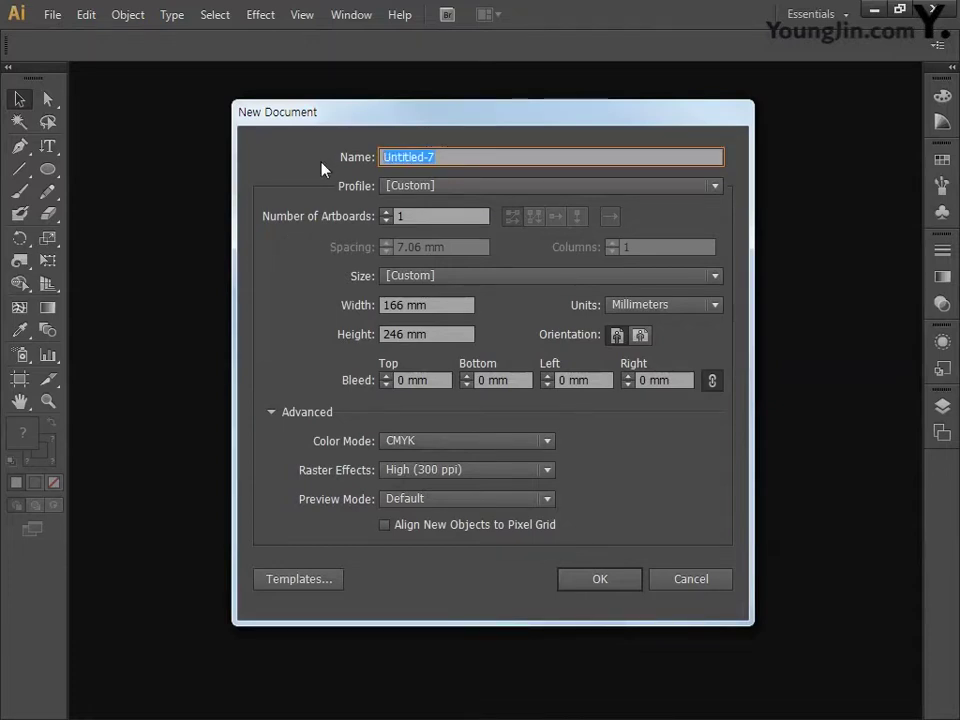
pyautogui.write('일러스트작업')
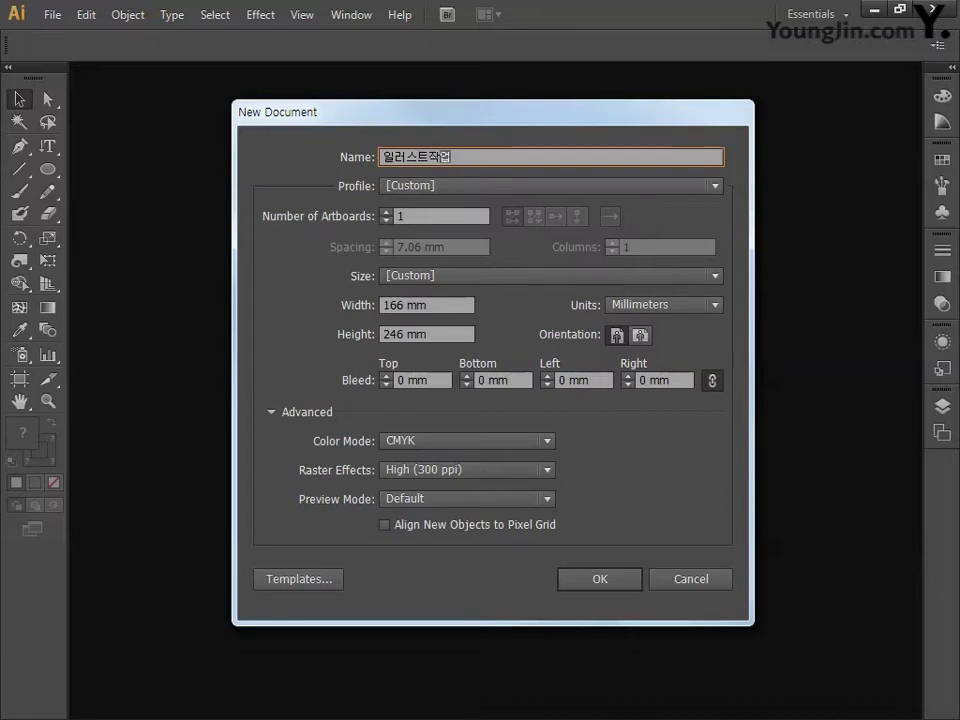
pyautogui.click(427, 305)
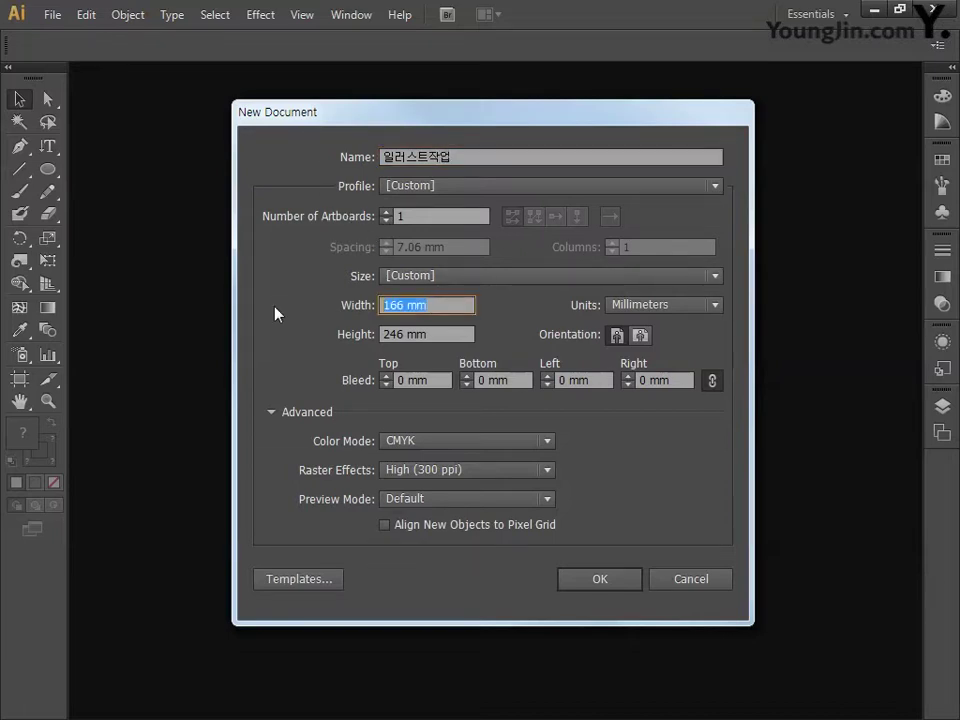
pyautogui.write('166')
pyautogui.click(655, 305)
pyautogui.click(637, 390)
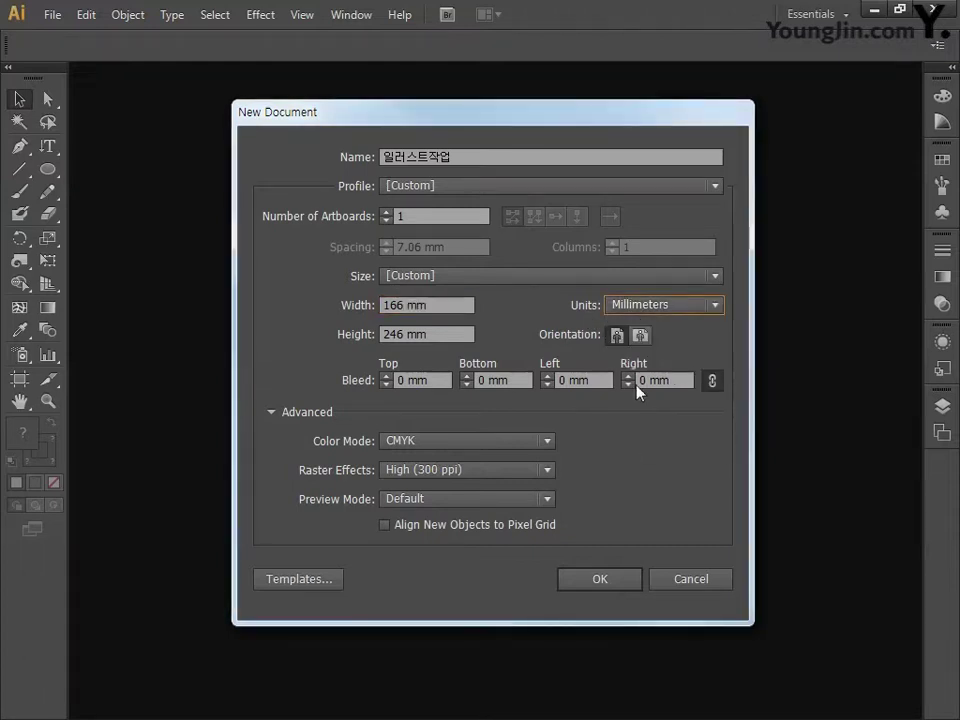
pyautogui.click(455, 338)
pyautogui.write('226')
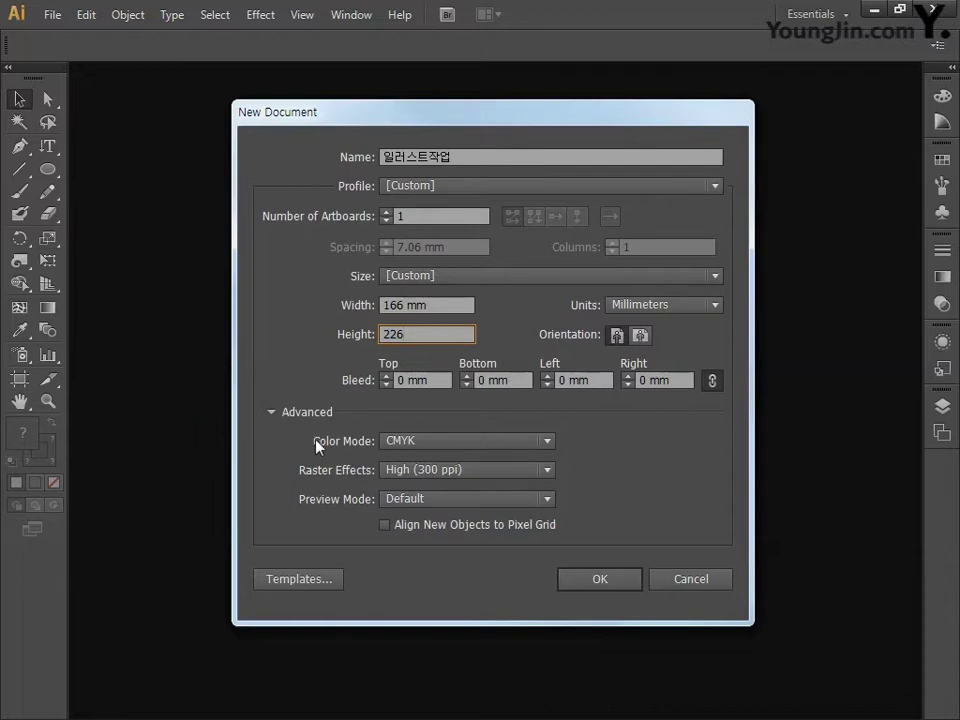
pyautogui.click(432, 443)
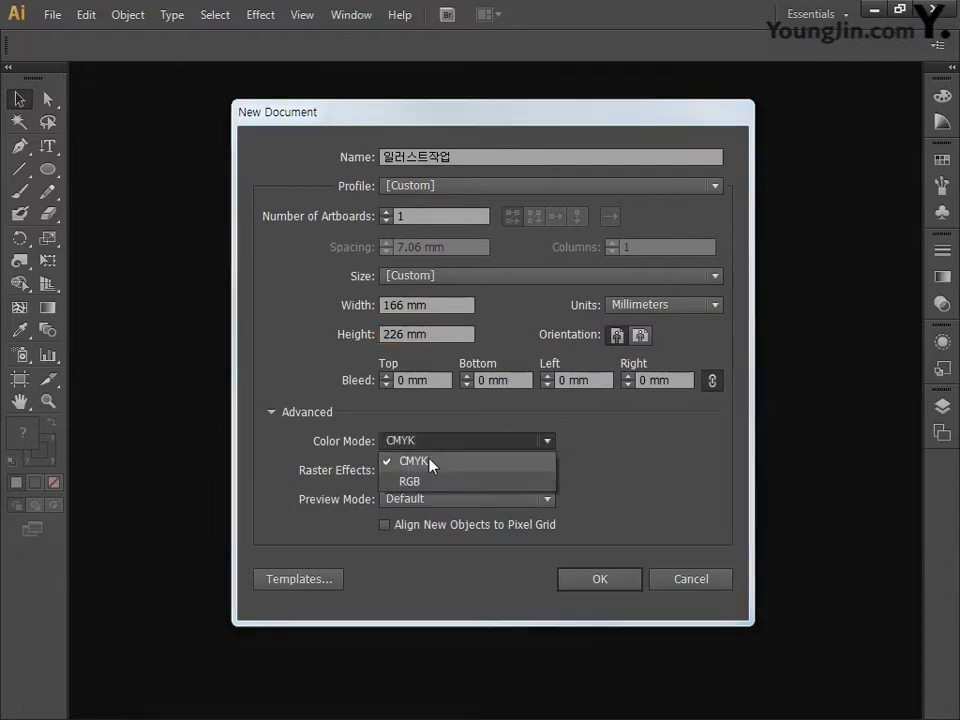
pyautogui.click(432, 463)
pyautogui.click(580, 579)
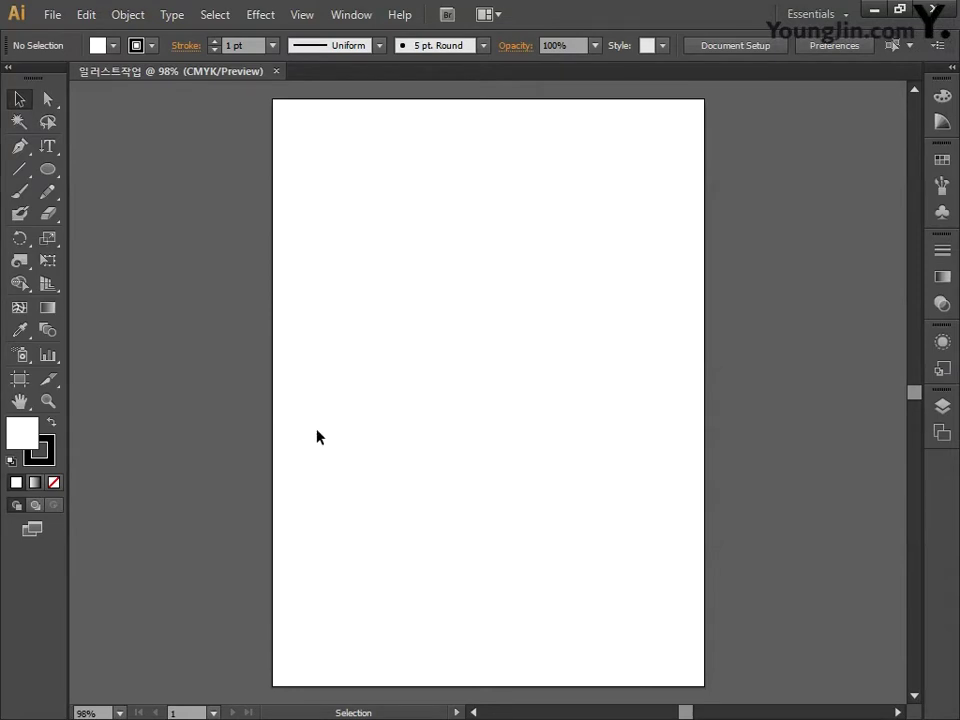
# Create a rectangular grid 160 mm wide and 220 mm high with 3 horizontal and 3 vertical dividers.
pyautogui.click(21, 170)
pyautogui.moveTo(27, 177); pyautogui.dragTo(137, 234)
pyautogui.click(324, 206)
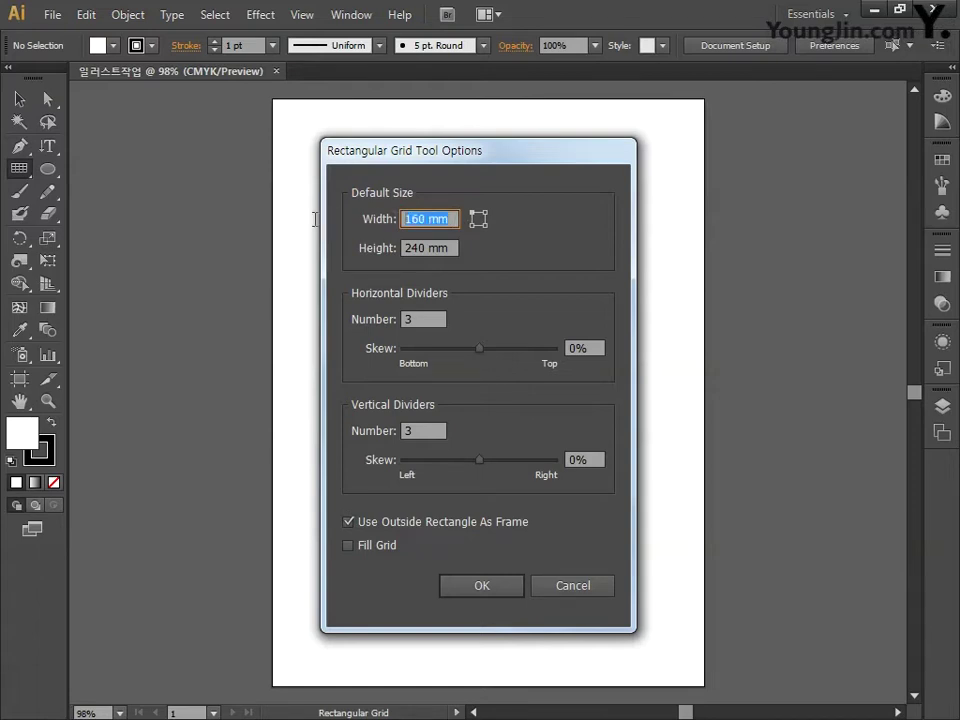
pyautogui.write('160')
pyautogui.moveTo(456, 248); pyautogui.dragTo(397, 248)
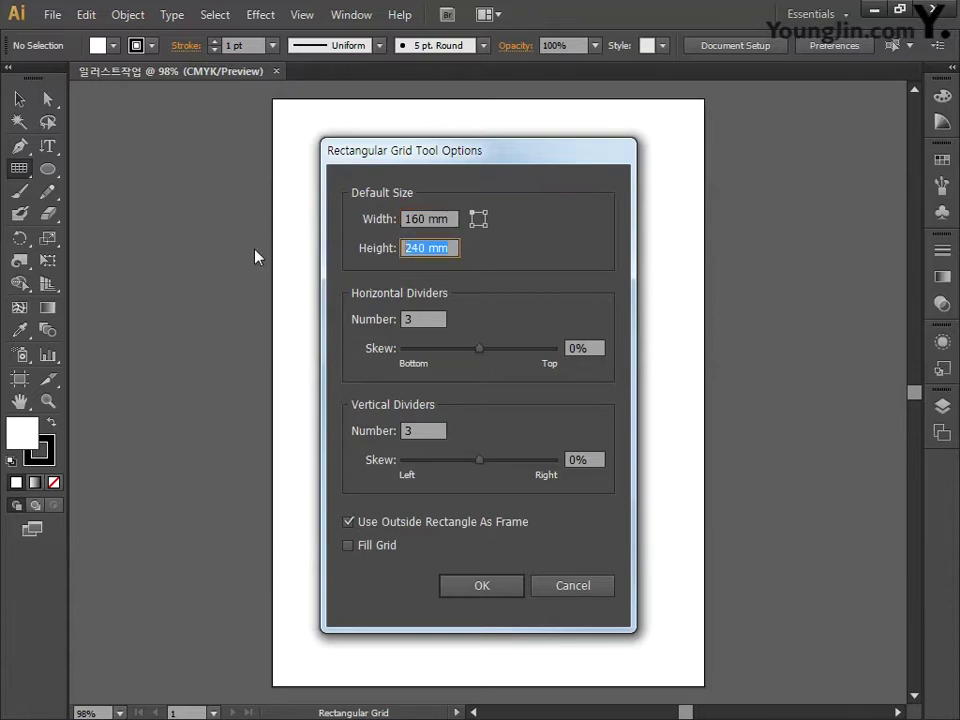
pyautogui.write('220')
pyautogui.press('Tab')
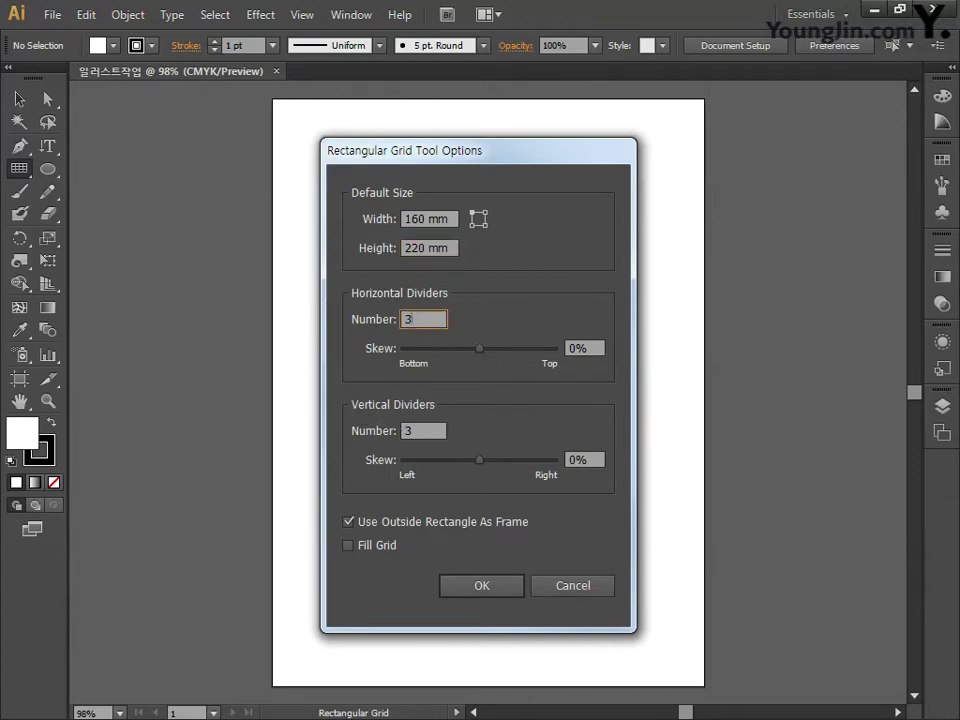
pyautogui.press('Tab')
pyautogui.click(458, 582)
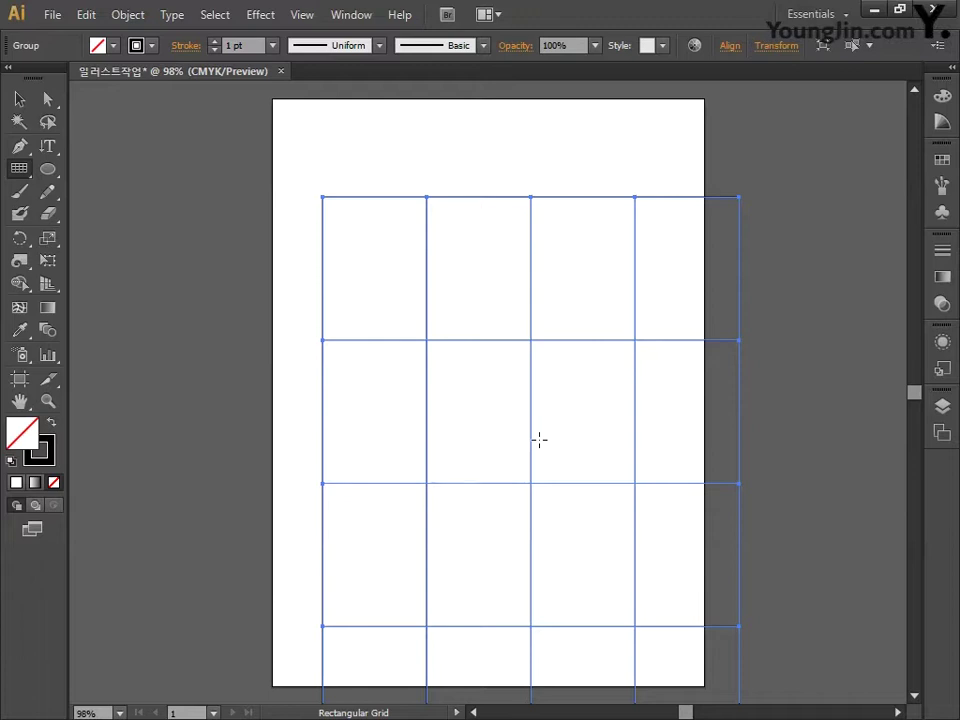
# Centre the grid horizontally and vertically on the artboard, then lock it.
pyautogui.click(360, 16)
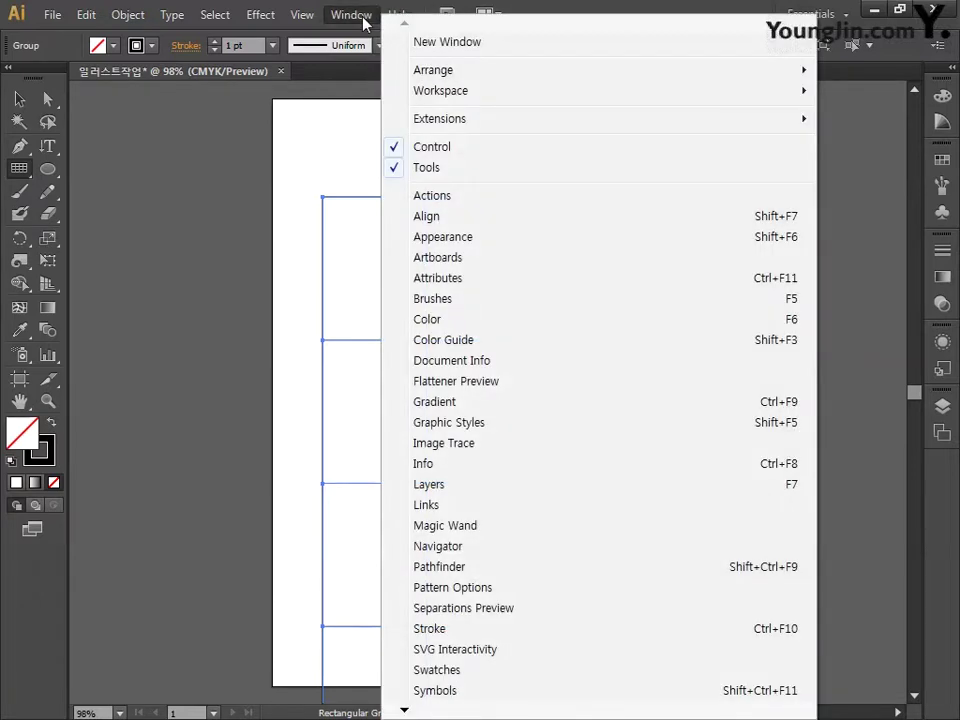
pyautogui.click(458, 217)
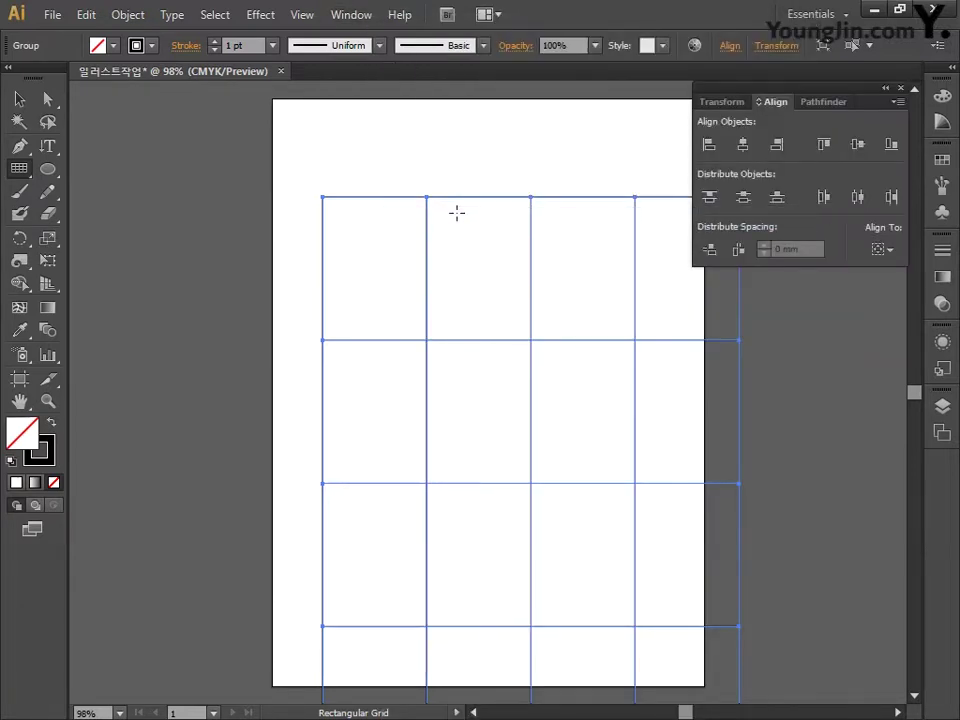
pyautogui.click(881, 250)
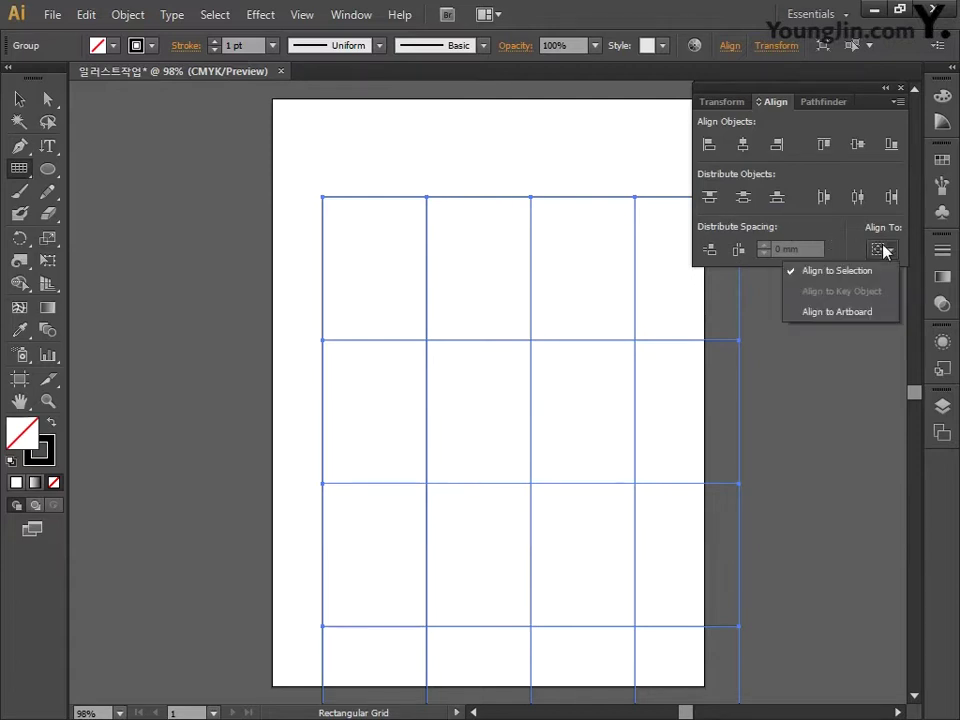
pyautogui.click(829, 313)
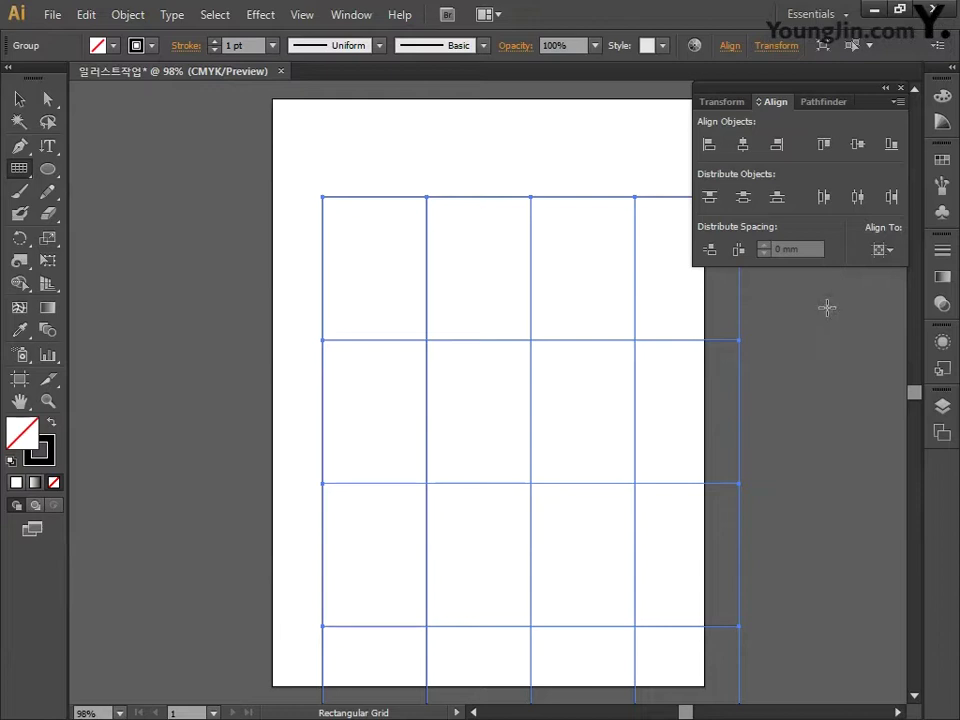
pyautogui.click(743, 146)
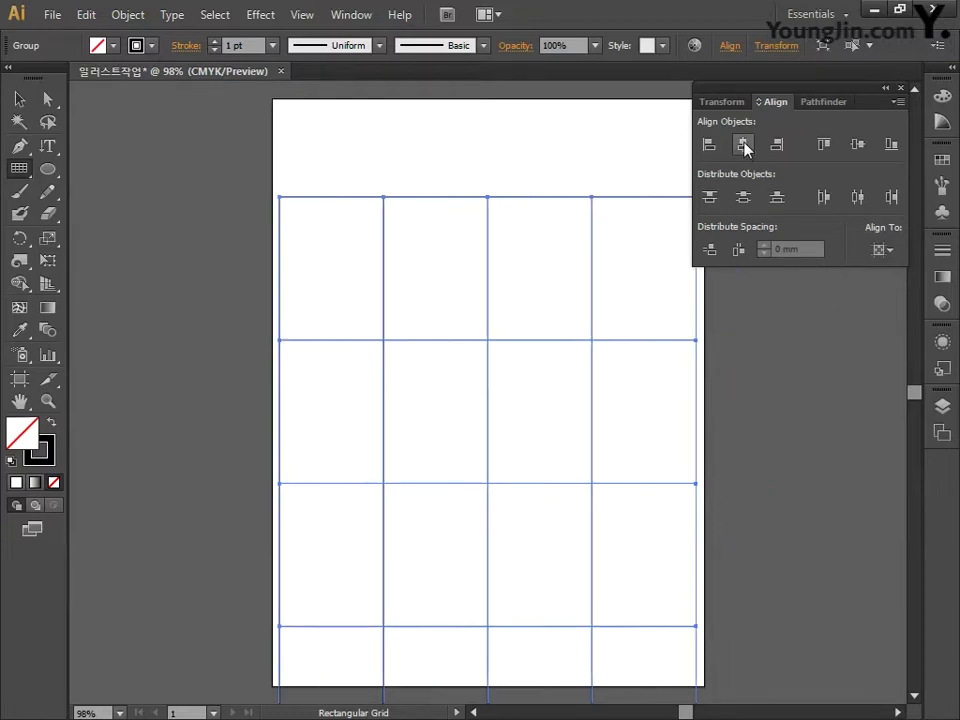
pyautogui.click(857, 146)
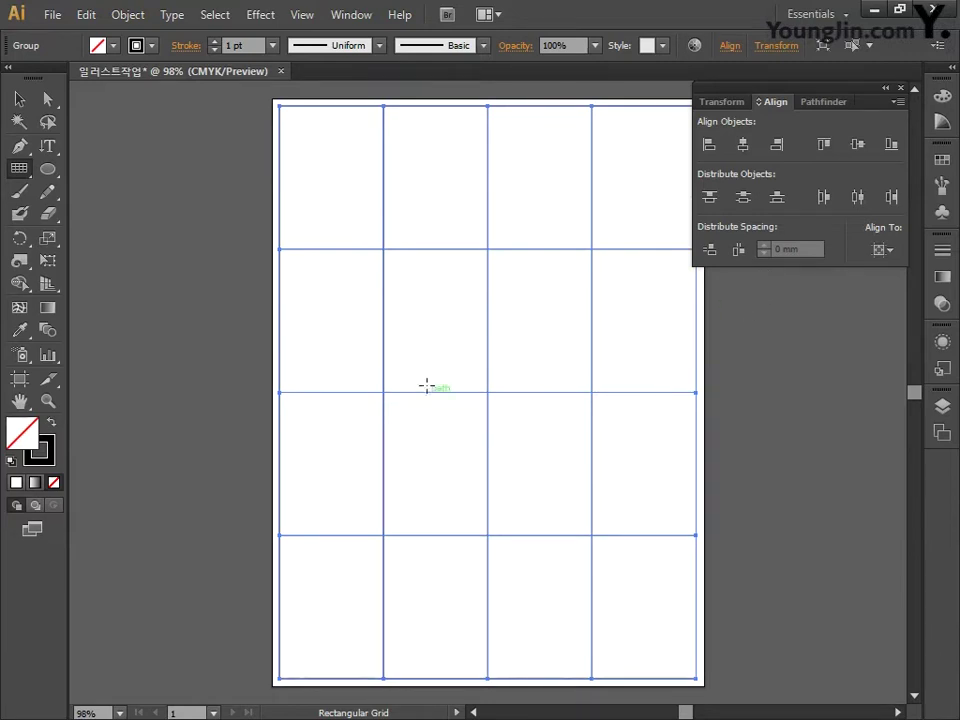
pyautogui.click(899, 88)
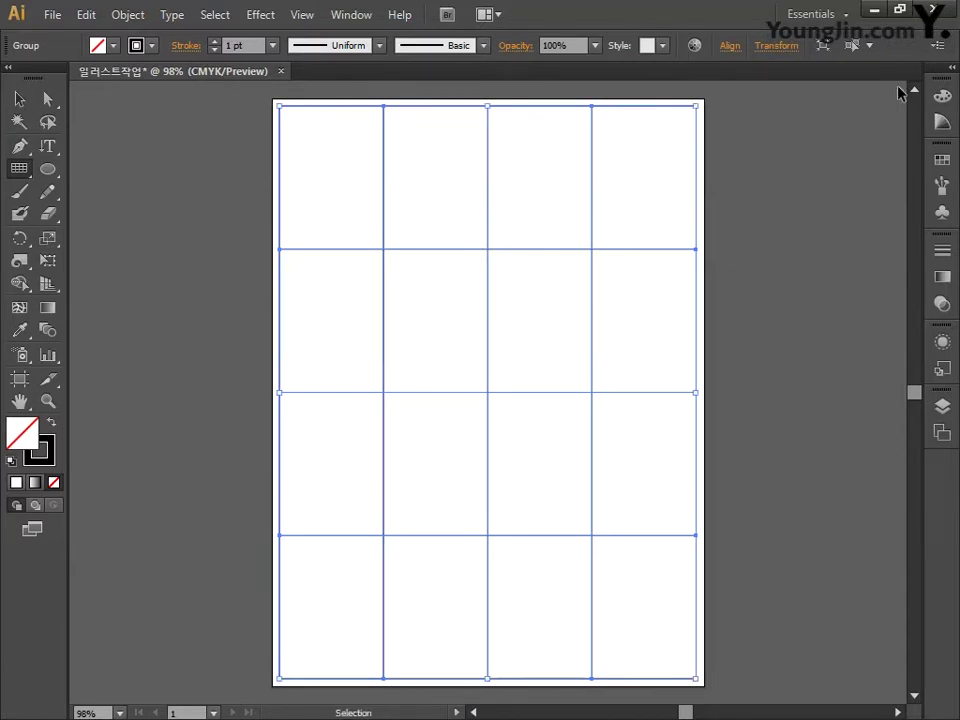
pyautogui.hotkey('ctrl', 'shift', 'a')
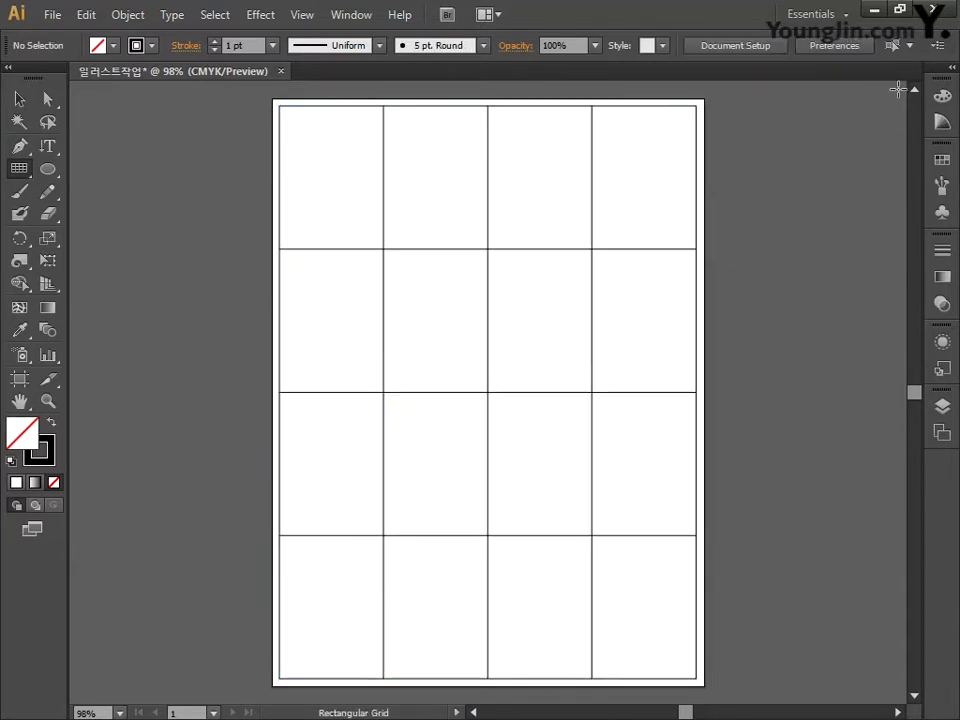
# Draw seven parallel diagonal line segments descending to the right through the grid intersections so every cell is crossed once.
pyautogui.click(21, 169)
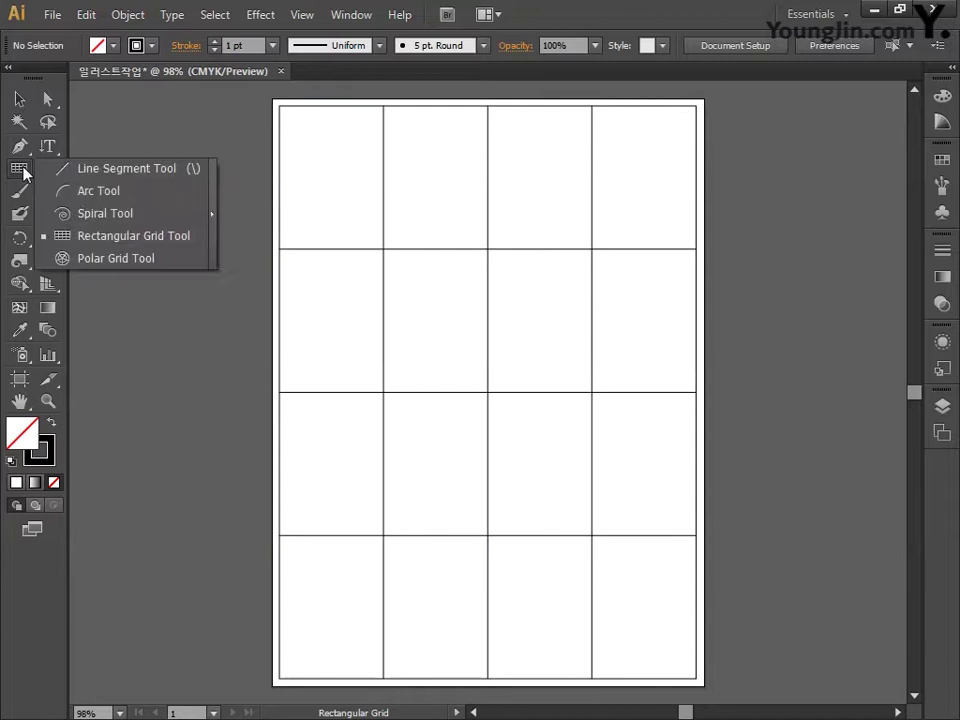
pyautogui.click(113, 170)
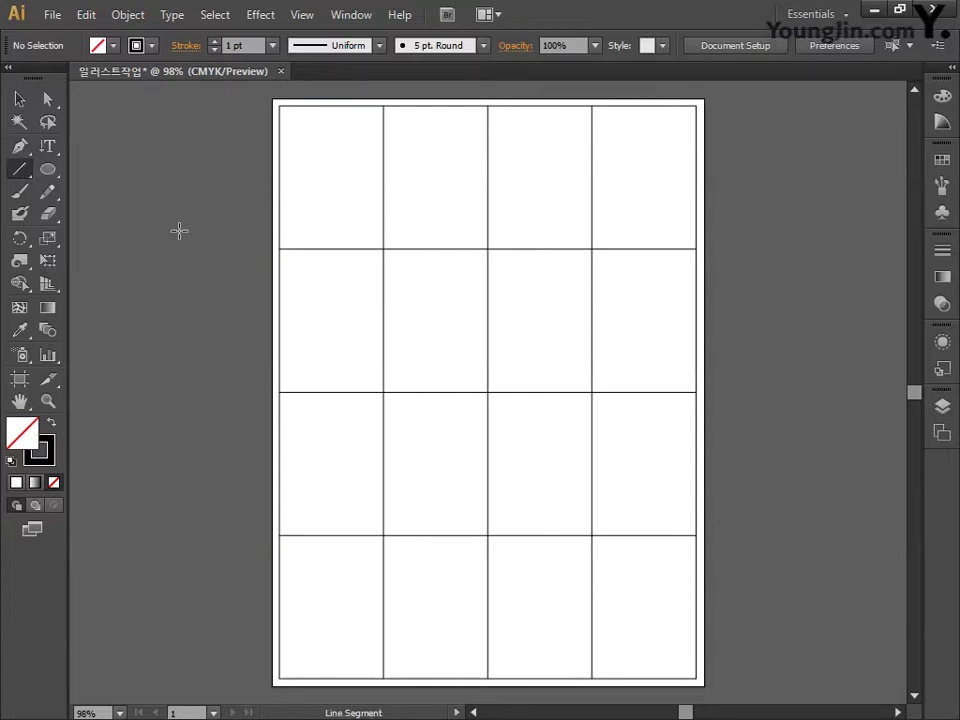
pyautogui.moveTo(279, 536)
pyautogui.mouseDown()
pyautogui.moveTo(317, 572)
pyautogui.moveTo(382, 679)
pyautogui.mouseUp()
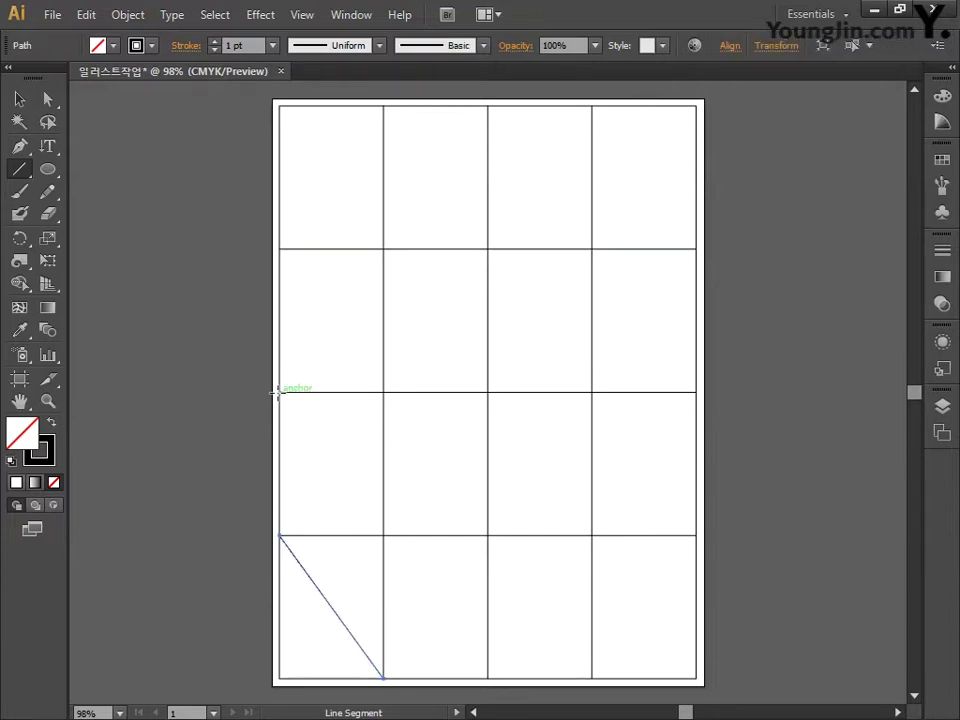
pyautogui.moveTo(279, 392); pyautogui.dragTo(487, 678)
pyautogui.moveTo(279, 249)
pyautogui.mouseDown()
pyautogui.moveTo(407, 382)
pyautogui.moveTo(591, 678)
pyautogui.mouseUp()
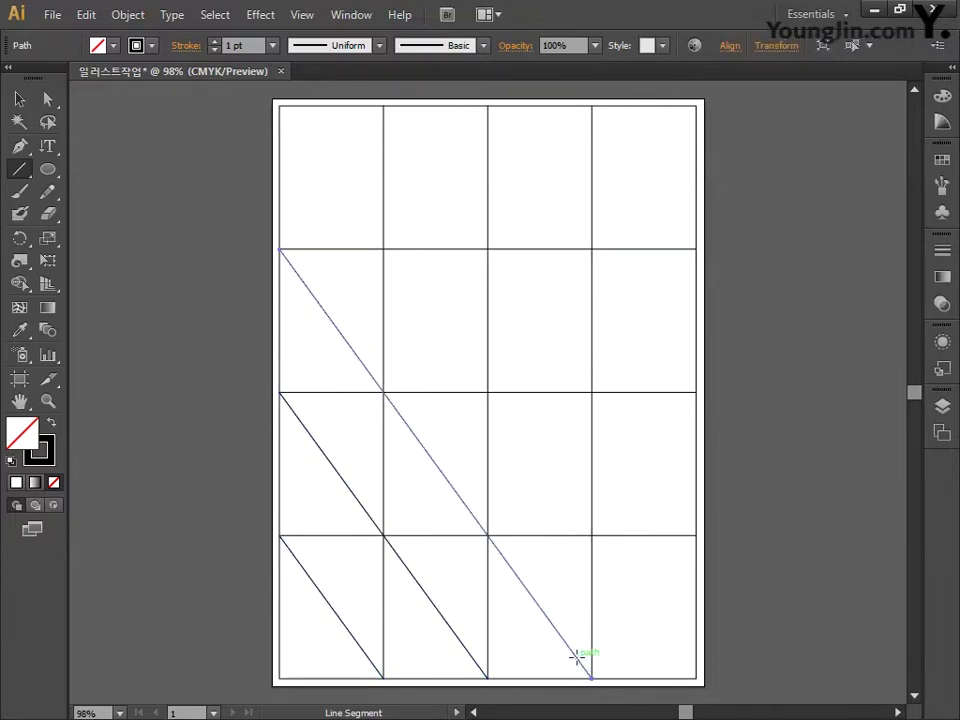
pyautogui.moveTo(279, 105); pyautogui.dragTo(696, 678)
pyautogui.moveTo(383, 105); pyautogui.dragTo(696, 535)
pyautogui.moveTo(487, 105); pyautogui.dragTo(696, 392)
pyautogui.moveTo(596, 105); pyautogui.dragTo(696, 248)
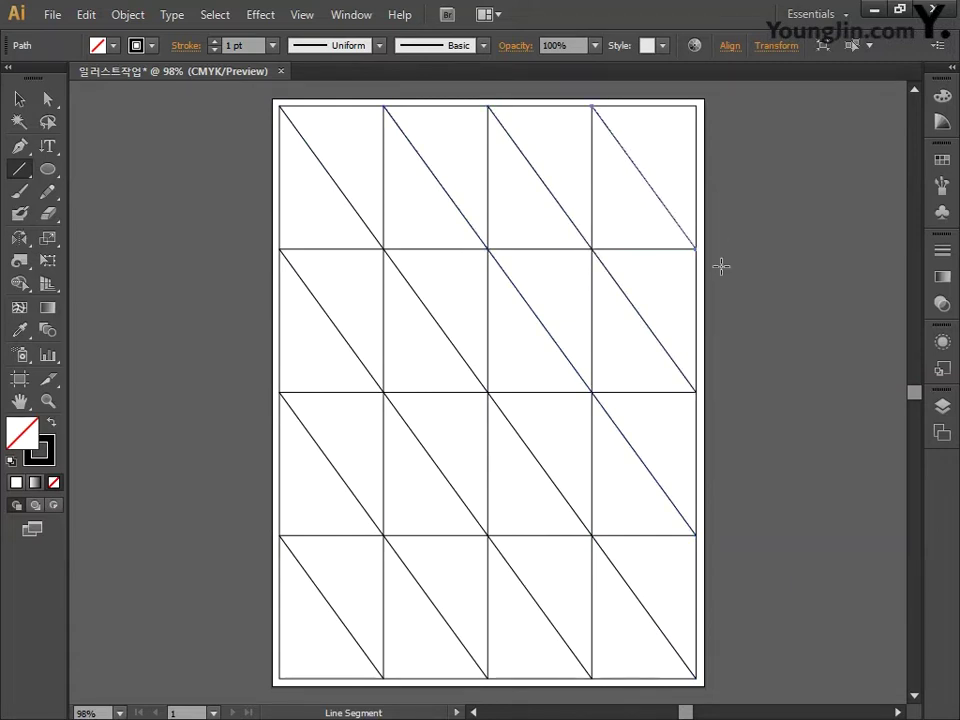
# Select all the diagonal lines and reflect a copy of them across the vertical axis.
pyautogui.hotkey('ctrl', 'a')
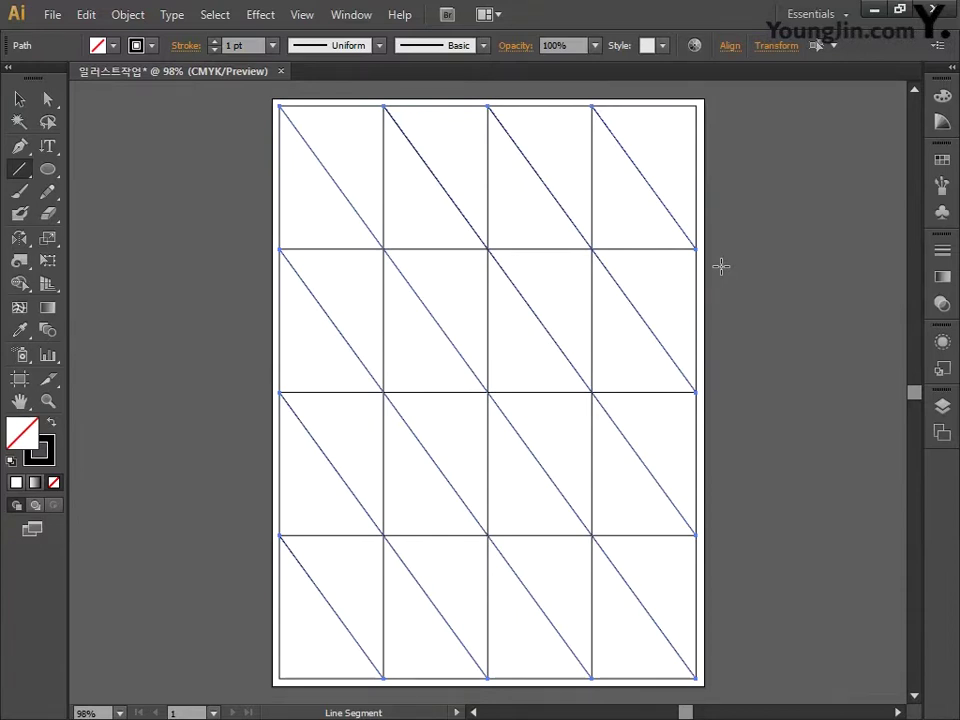
pyautogui.click(19, 240)
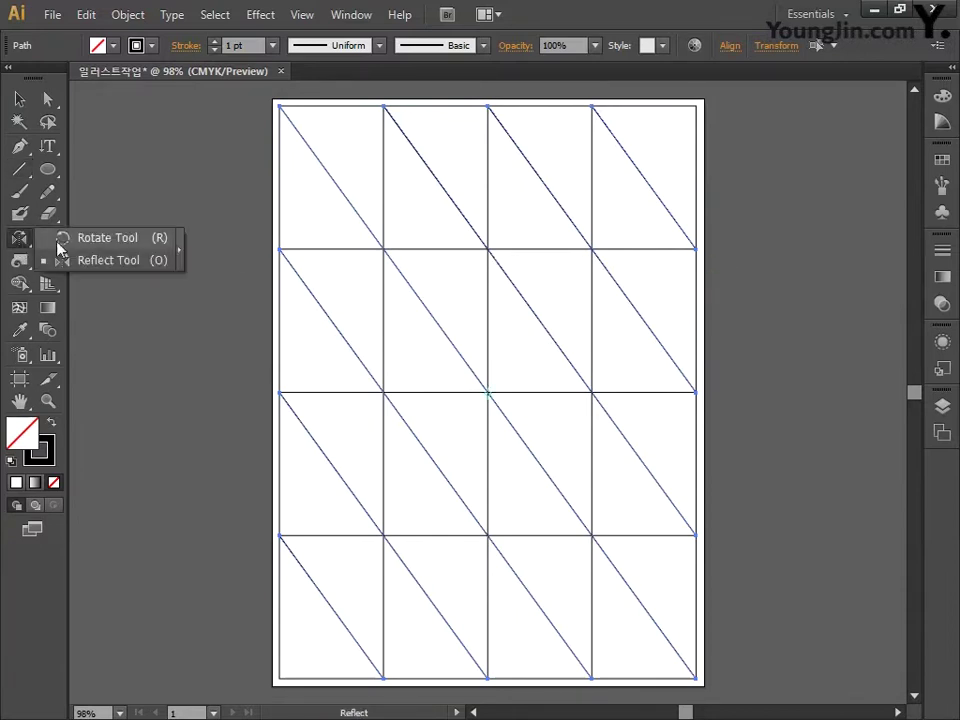
pyautogui.press('Return')
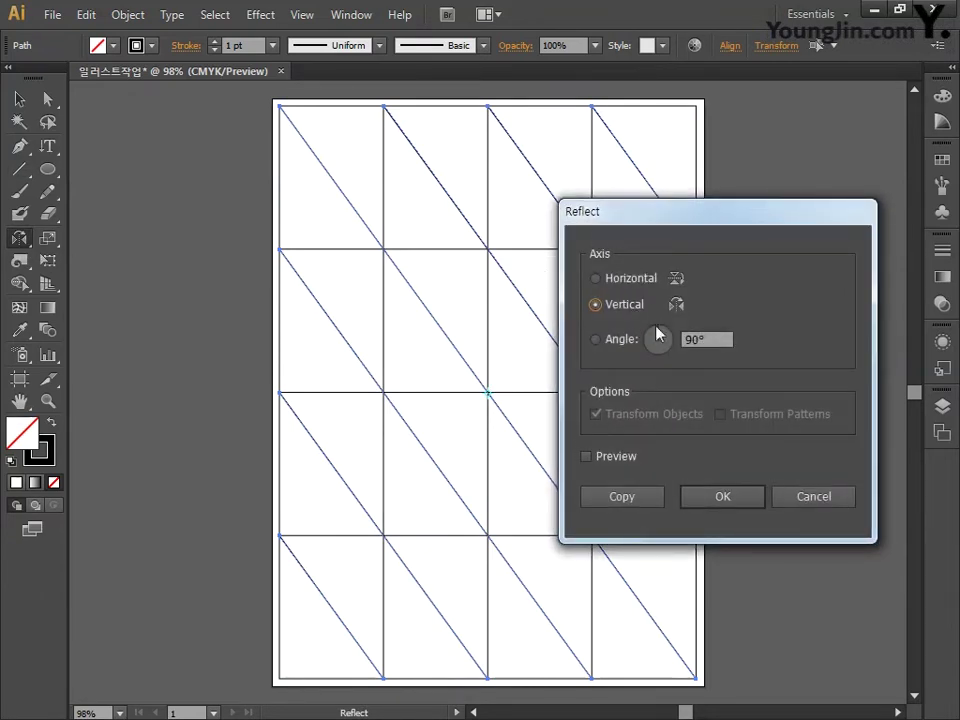
pyautogui.click(642, 498)
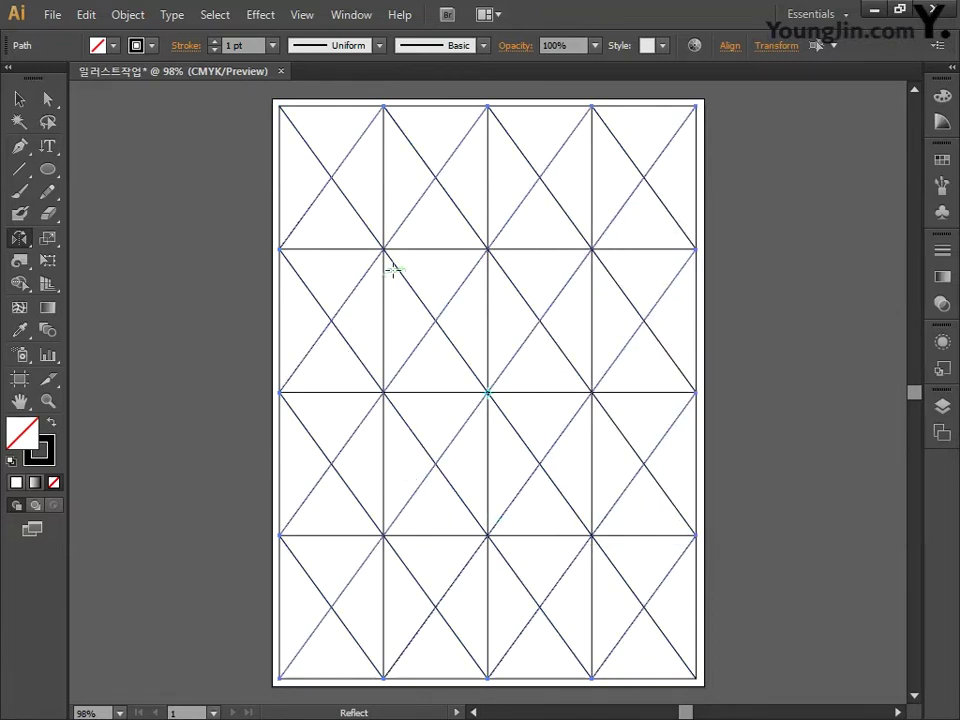
# Unlock the grid and set the stroke of the grid and all diagonals to red, FF0000.
pyautogui.click(126, 15)
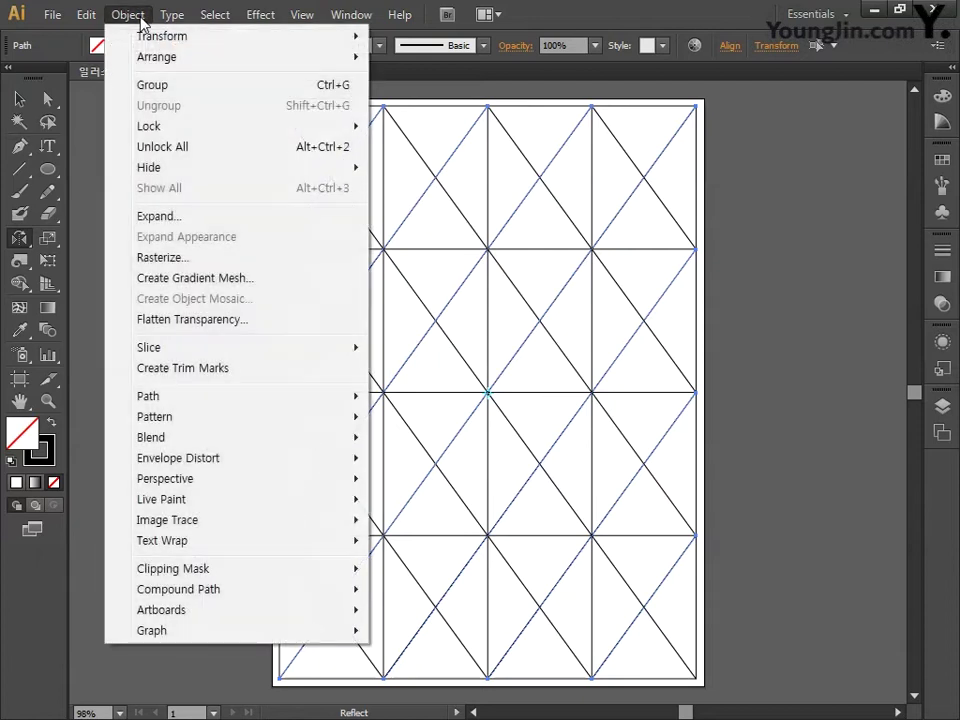
pyautogui.click(155, 146)
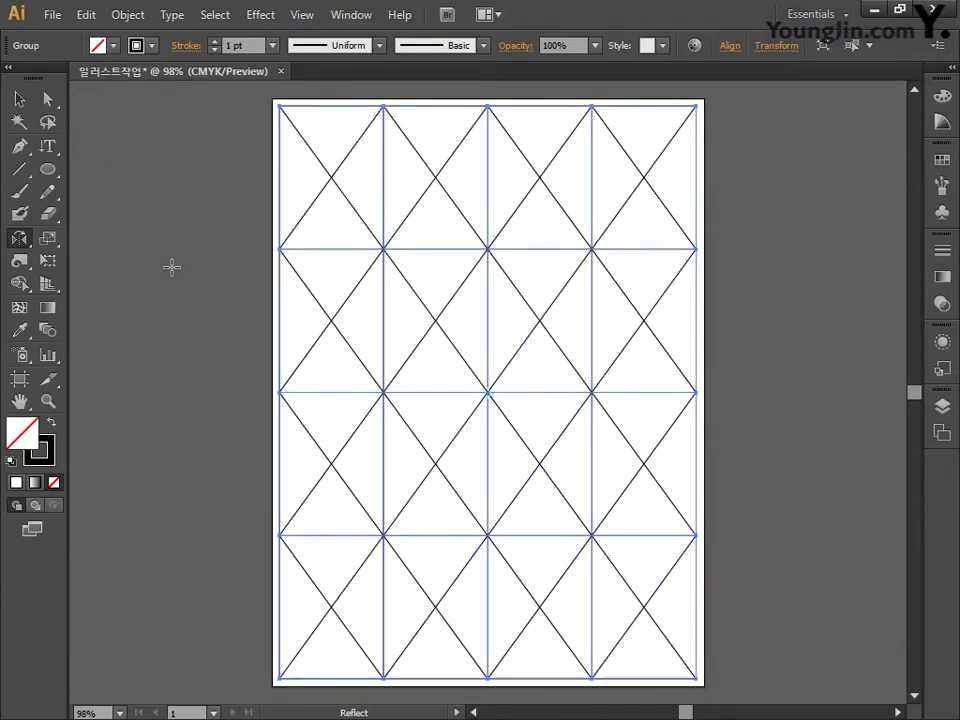
pyautogui.hotkey('ctrl', 'a')
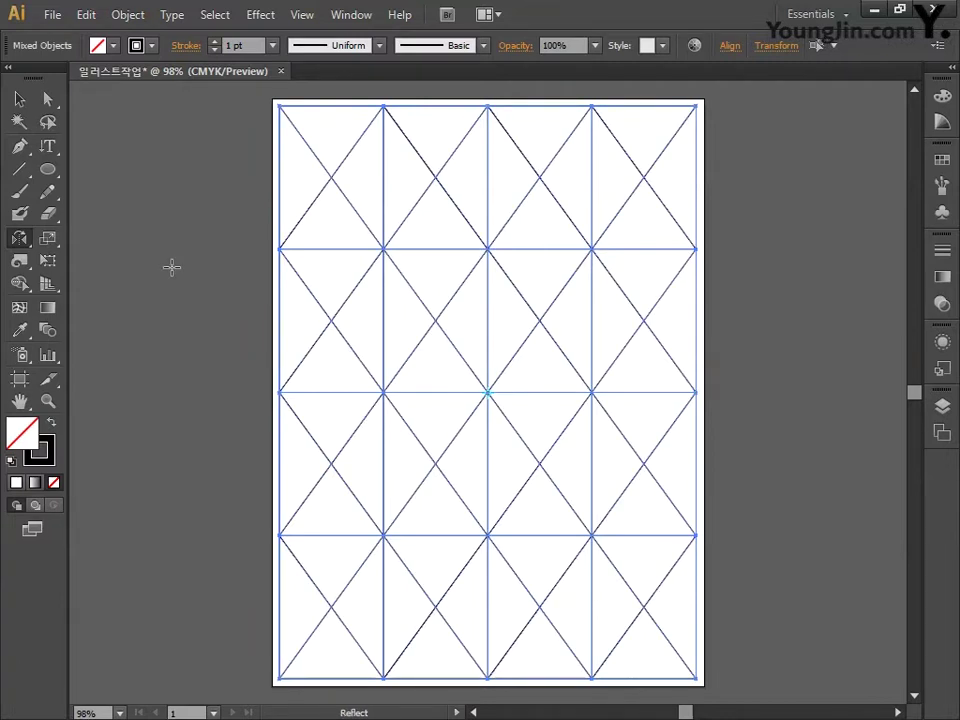
pyautogui.click(50, 447)
pyautogui.doubleClick(50, 447)
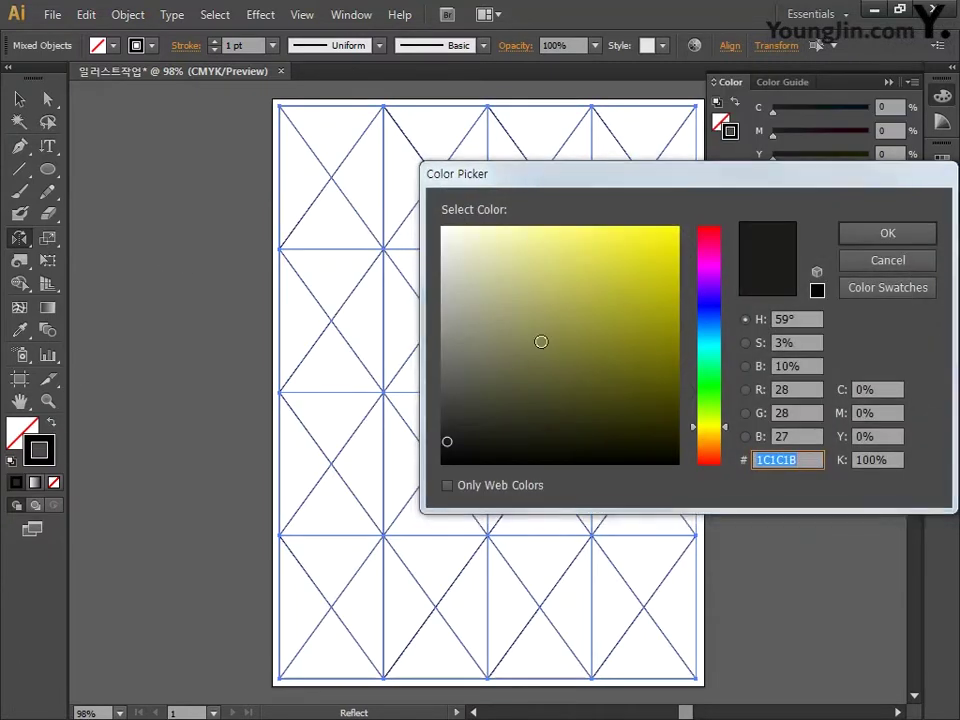
pyautogui.moveTo(709, 425)
pyautogui.mouseDown()
pyautogui.moveTo(714, 227)
pyautogui.moveTo(680, 226)
pyautogui.mouseUp()
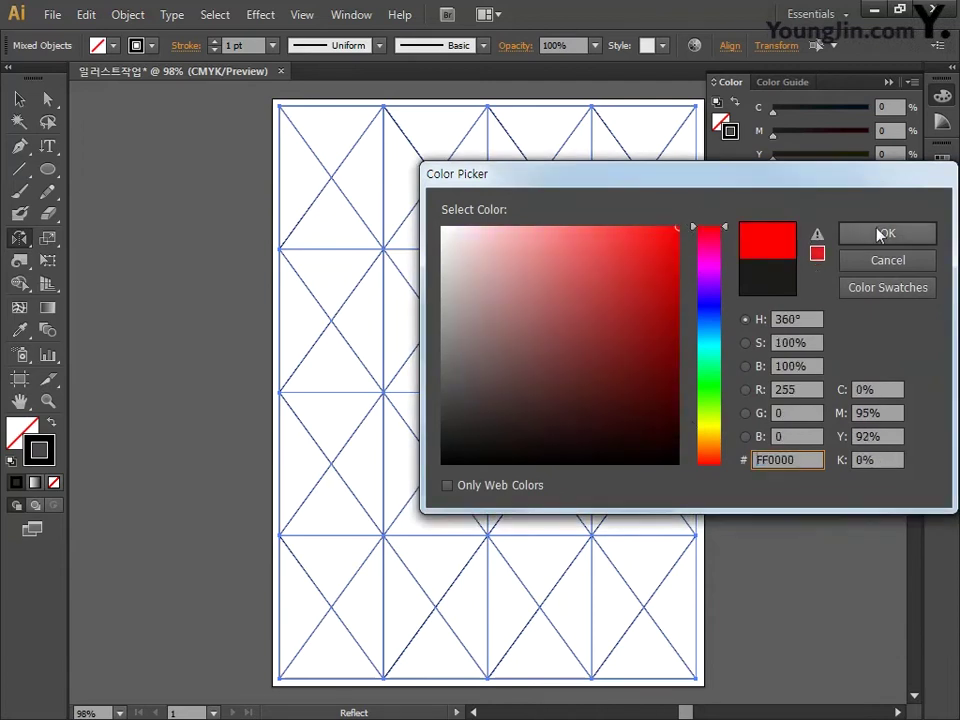
pyautogui.click(887, 232)
pyautogui.click(942, 95)
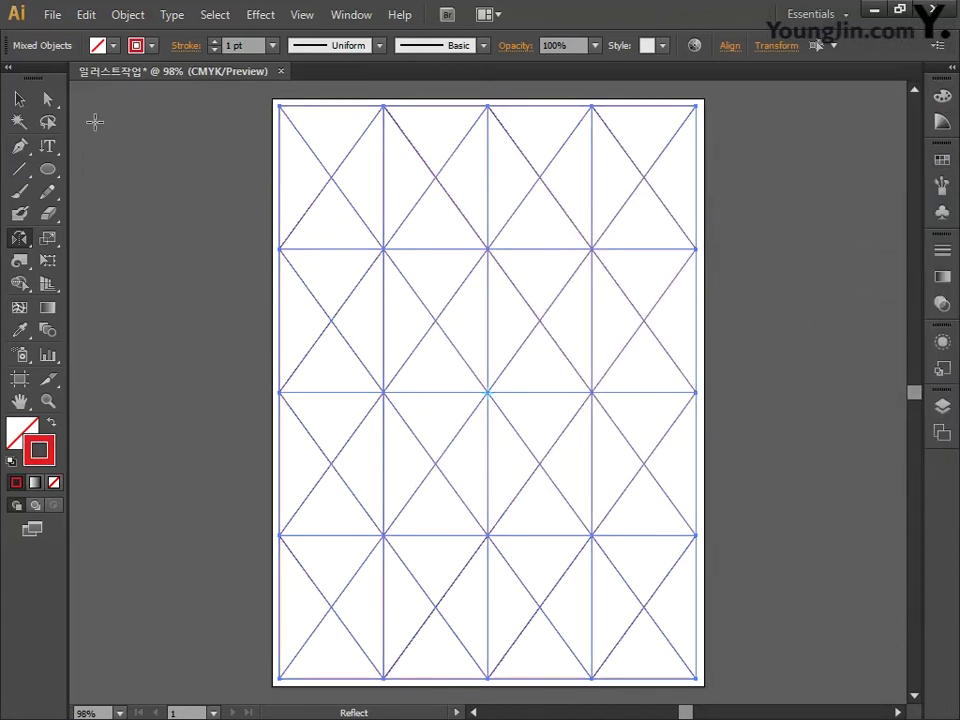
# Deselect the grid and draw an open S-shaped path of five right-angled straight segments with the Pen tool on the empty canvas beside the artboard.
pyautogui.click(19, 99)
pyautogui.click(153, 333)
pyautogui.hotkey('ctrl', '0')
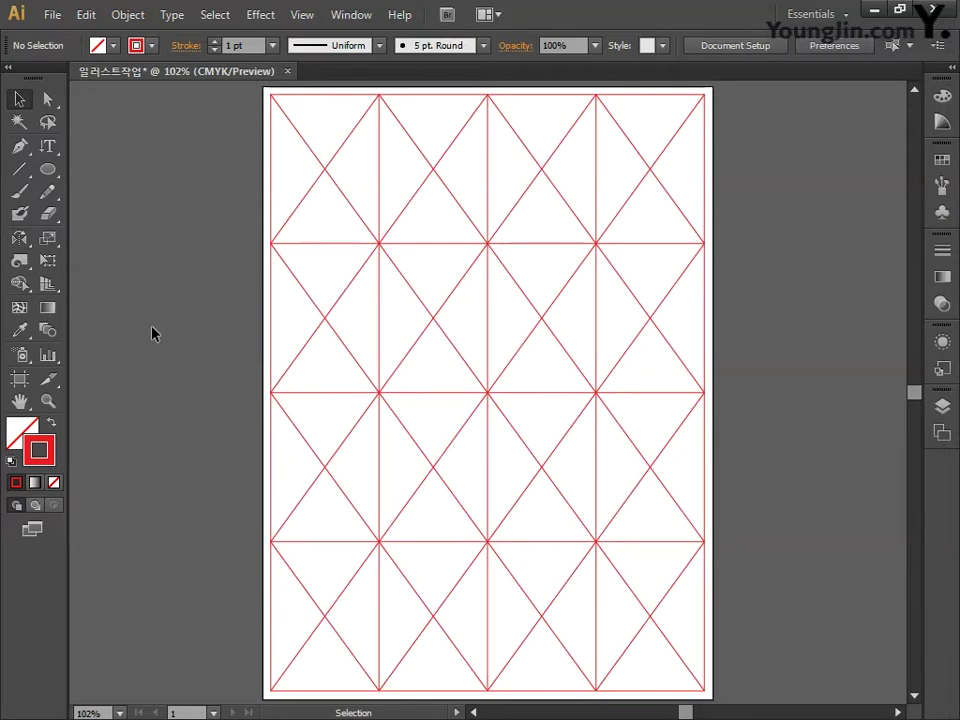
pyautogui.press('space')
pyautogui.moveTo(153, 333); pyautogui.dragTo(534, 332)
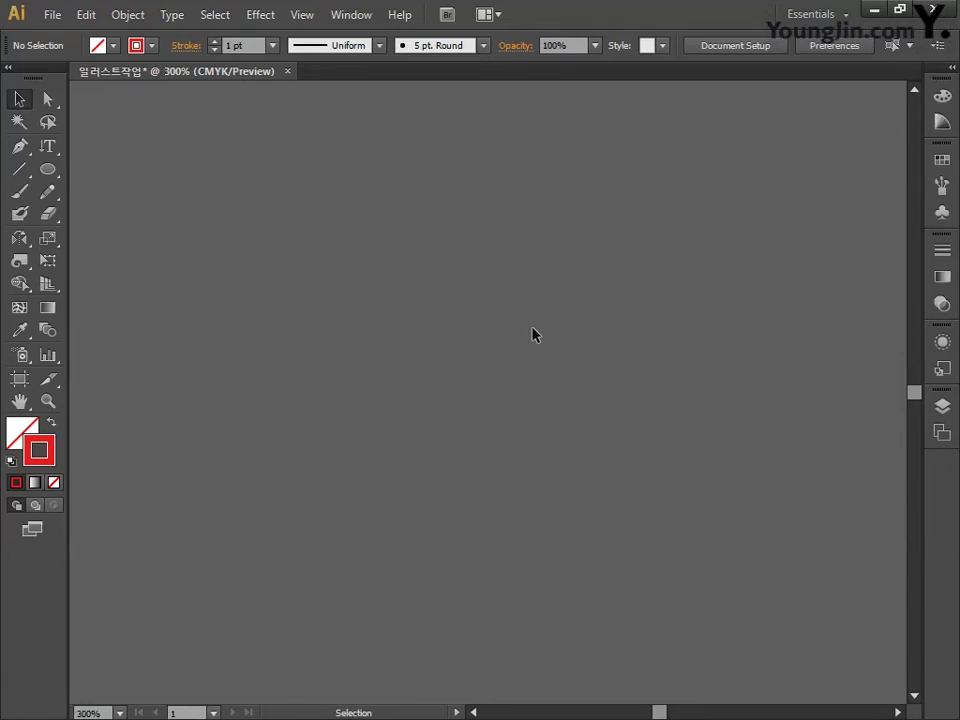
pyautogui.click(20, 148)
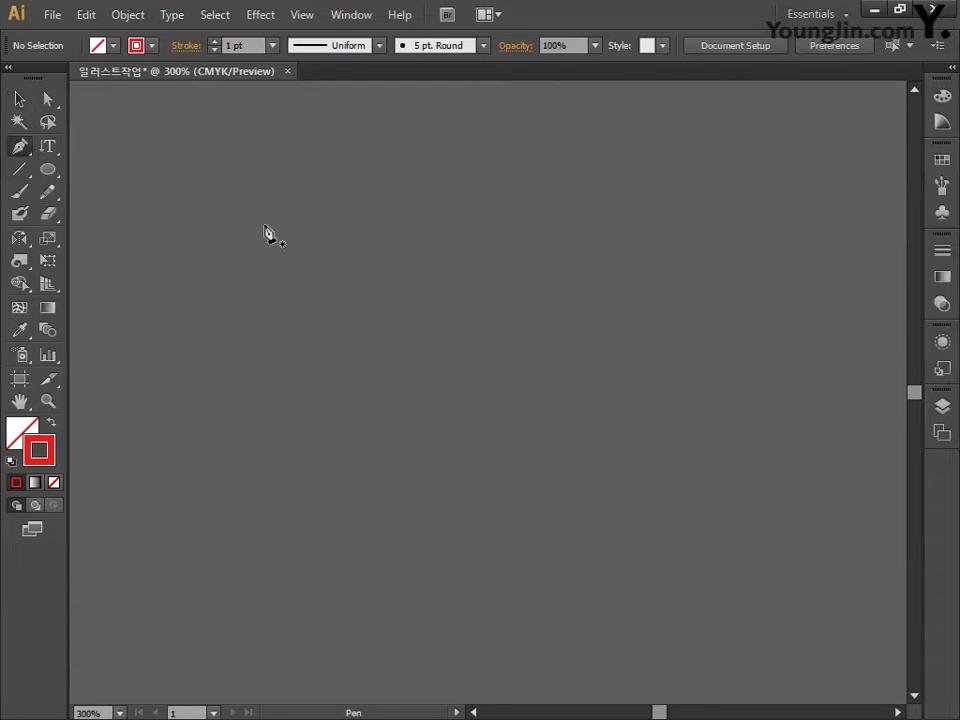
pyautogui.click(488, 244)
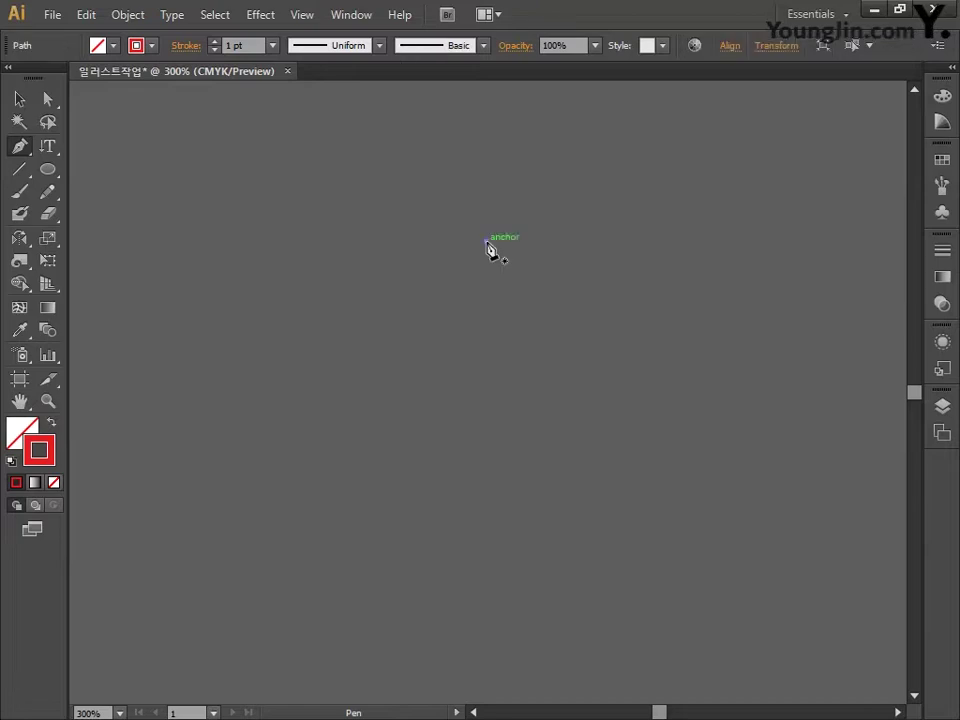
pyautogui.click(384, 243)
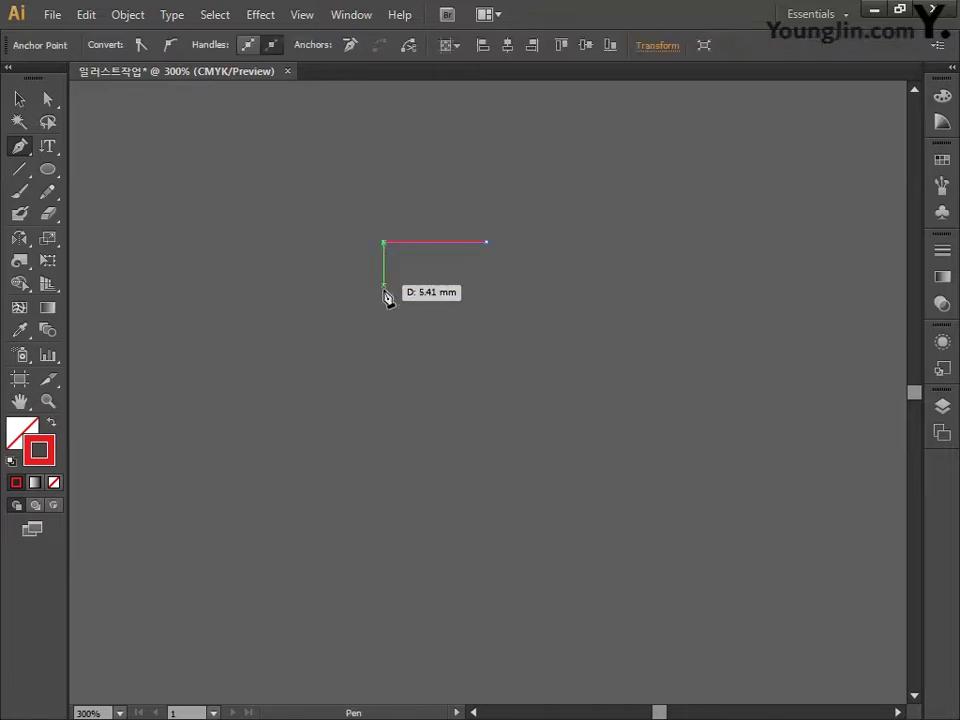
pyautogui.click(383, 332)
pyautogui.click(471, 332)
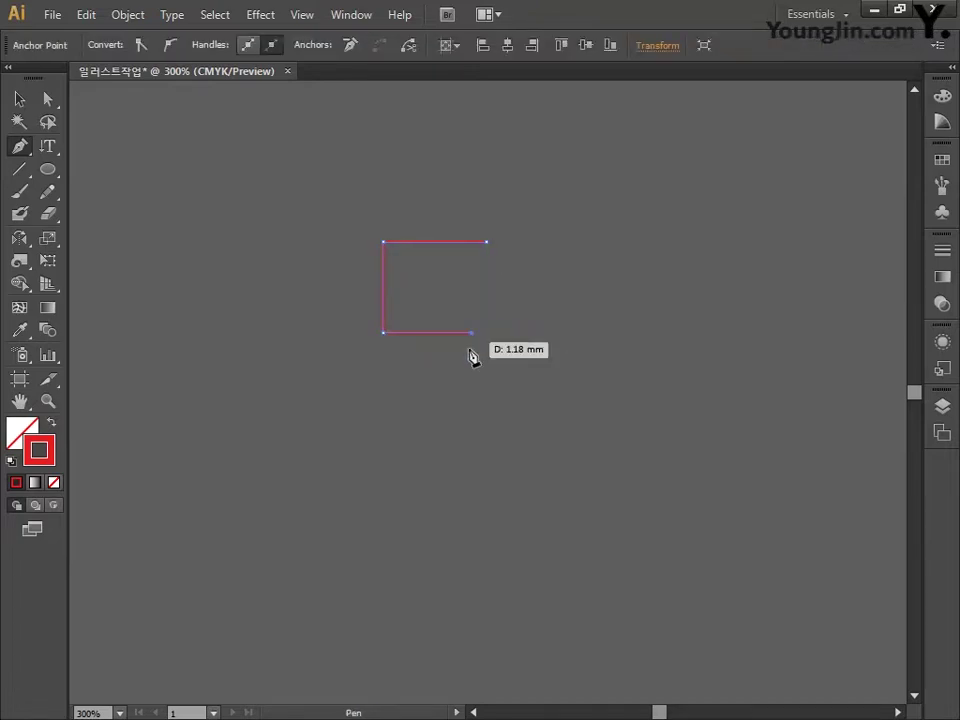
pyautogui.click(471, 422)
pyautogui.click(352, 422)
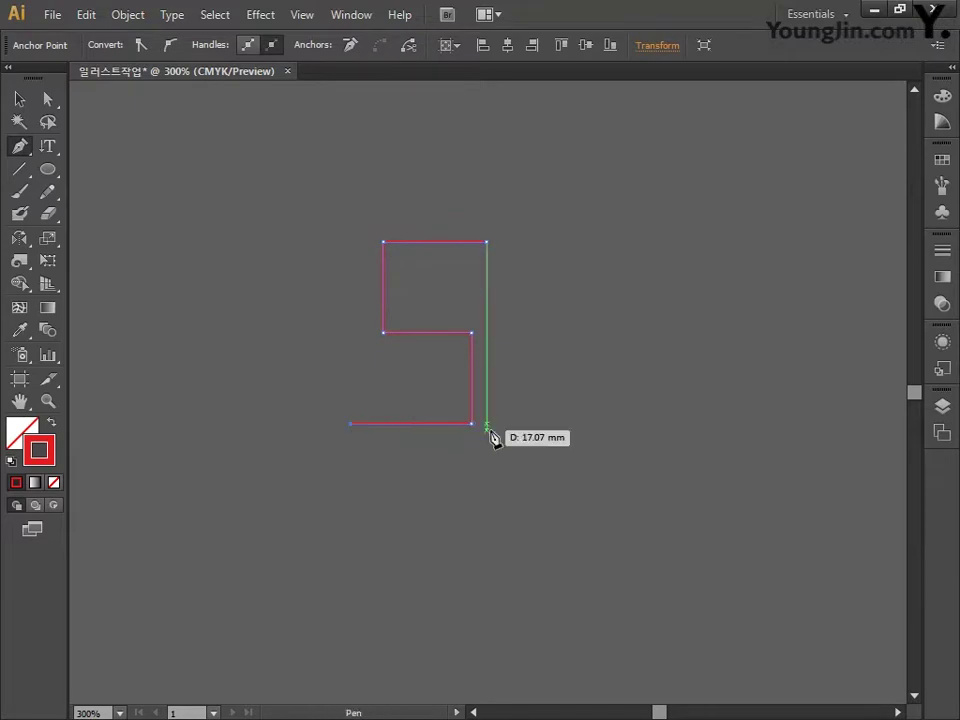
# Set the S-shaped path's stroke colour to white, with C, M, Y and K all at 0%.
pyautogui.click(14, 437)
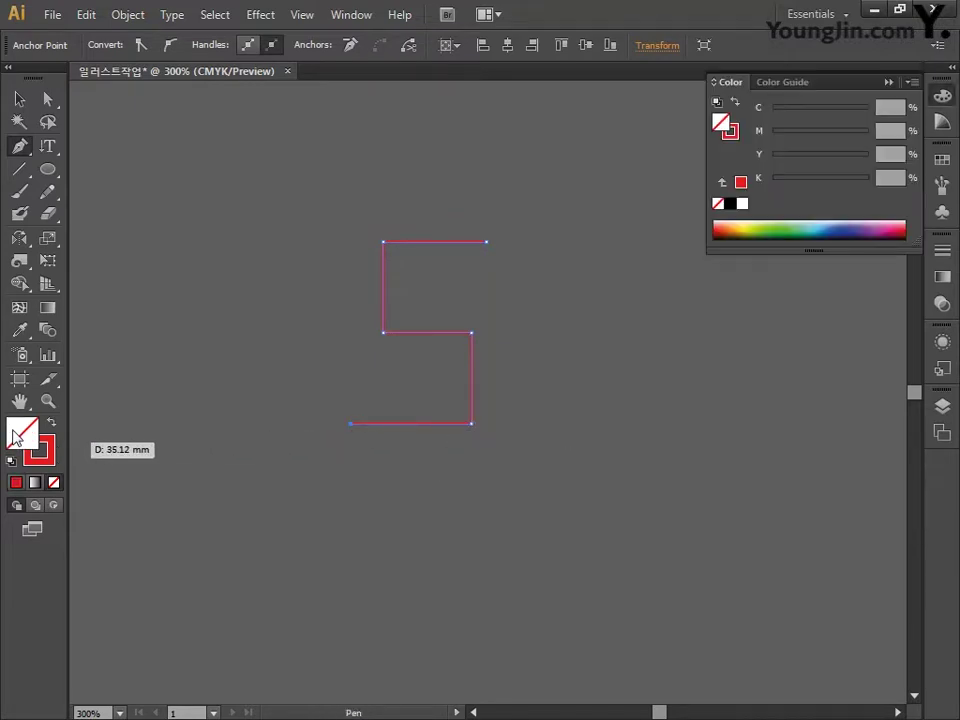
pyautogui.doubleClick(39, 450)
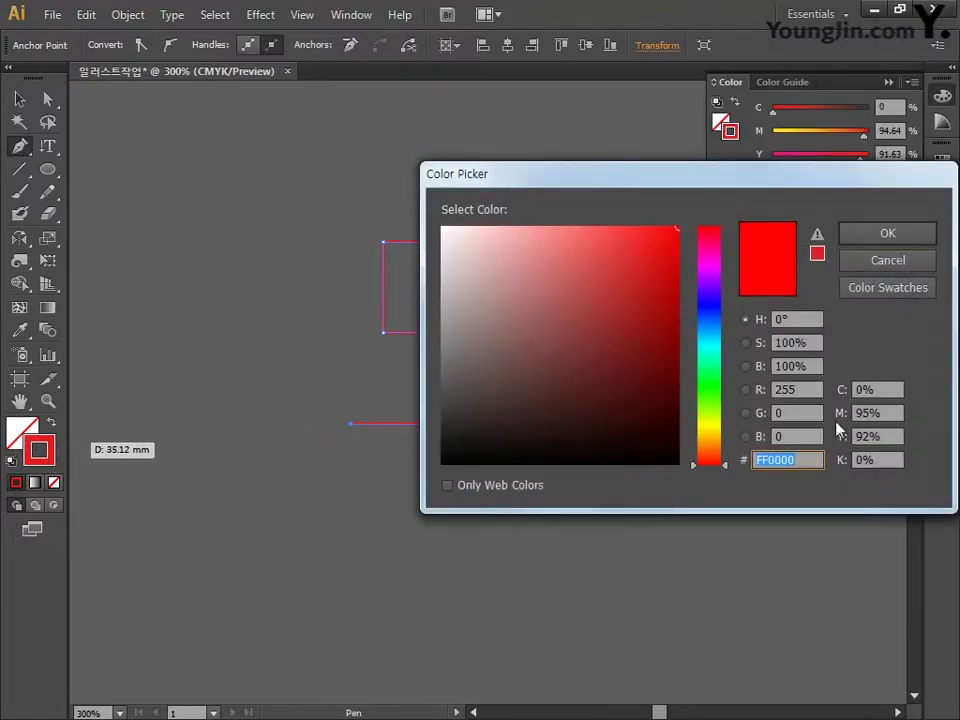
pyautogui.press('Tab')
pyautogui.press('Tab')
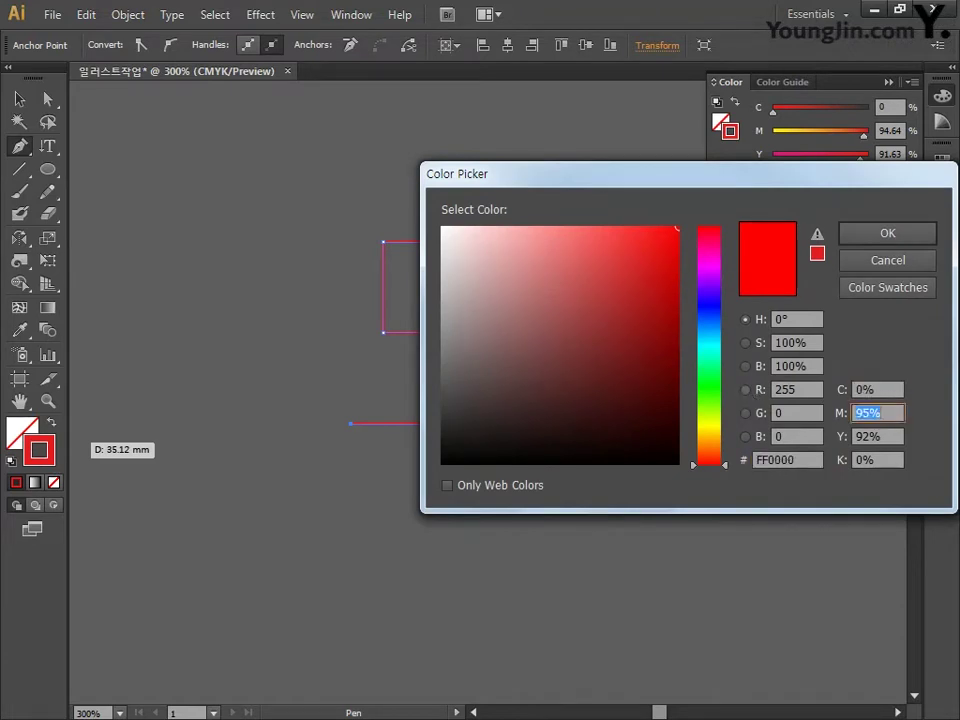
pyautogui.write('0')
pyautogui.press('Tab')
pyautogui.write('0')
pyautogui.press('Tab')
pyautogui.write('0')
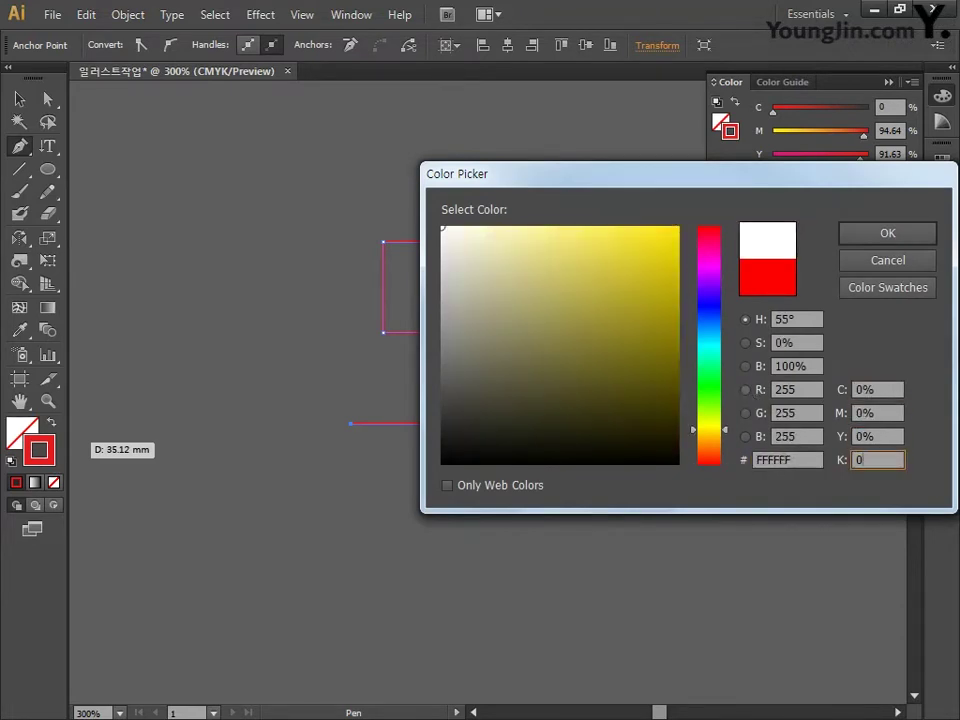
pyautogui.press('Return')
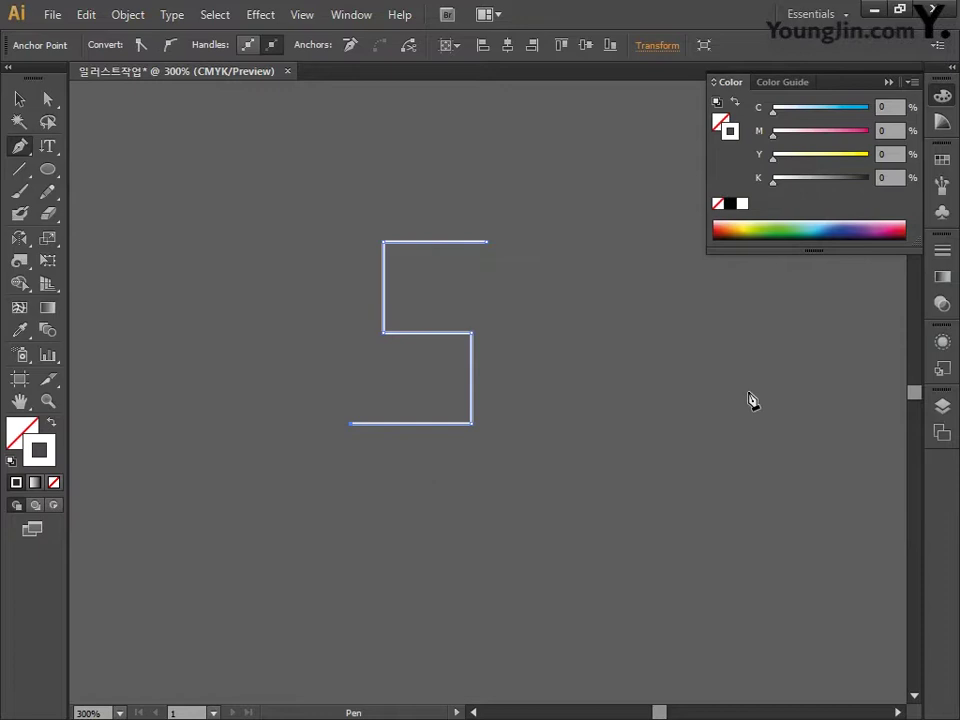
# Select the whole S-shaped path and increase its stroke weight to 15 pt.
pyautogui.click(27, 99)
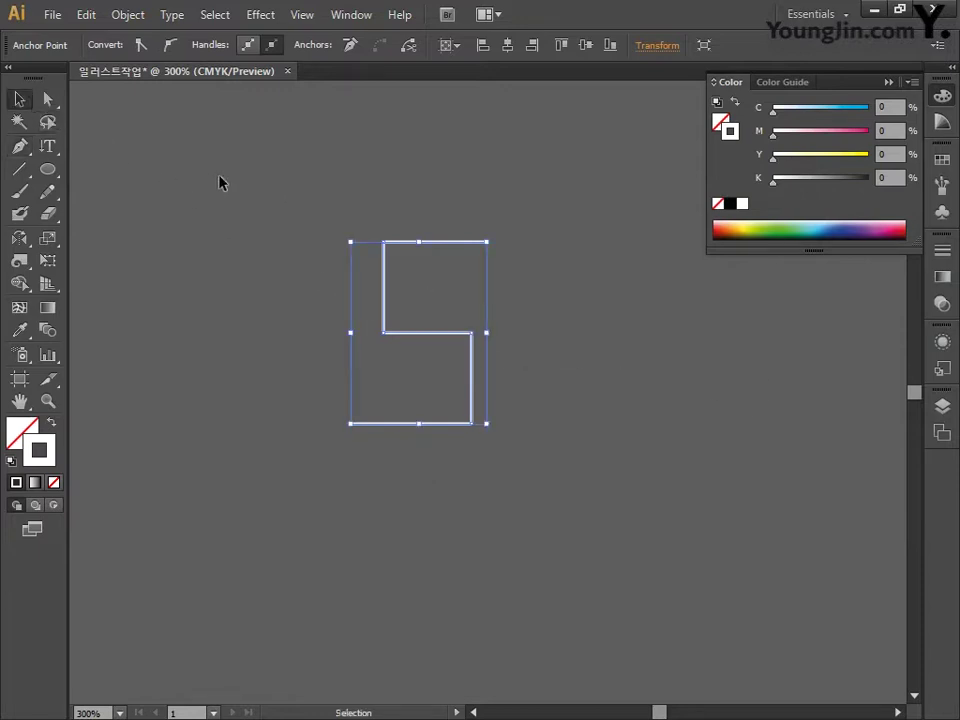
pyautogui.moveTo(262, 188); pyautogui.dragTo(567, 473)
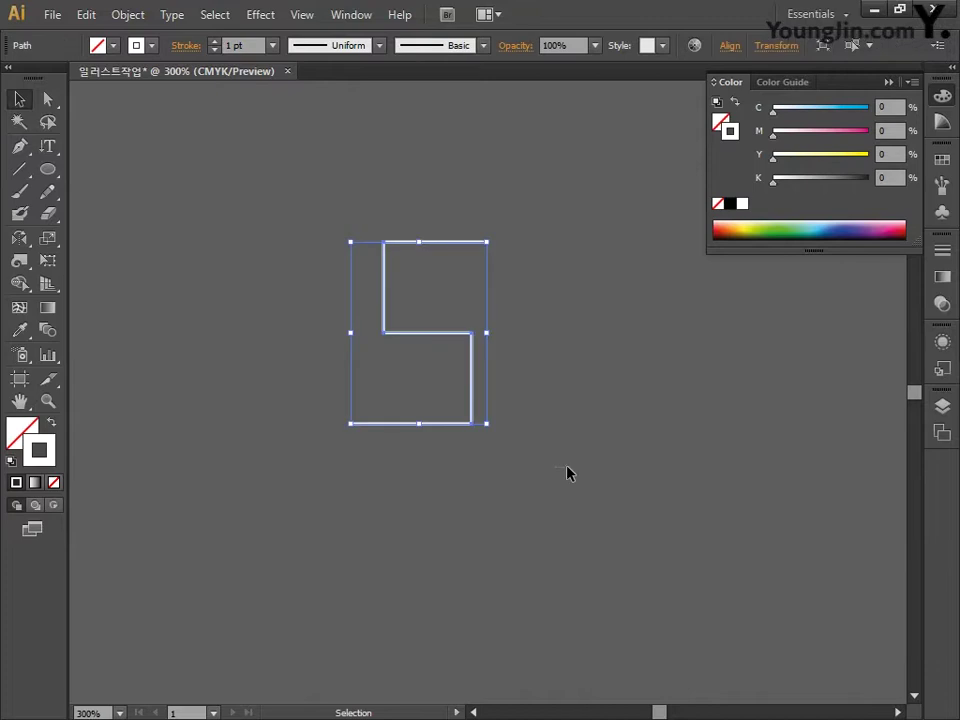
pyautogui.click(214, 42)
pyautogui.click(214, 42)
pyautogui.click(214, 42)
pyautogui.click(214, 42)
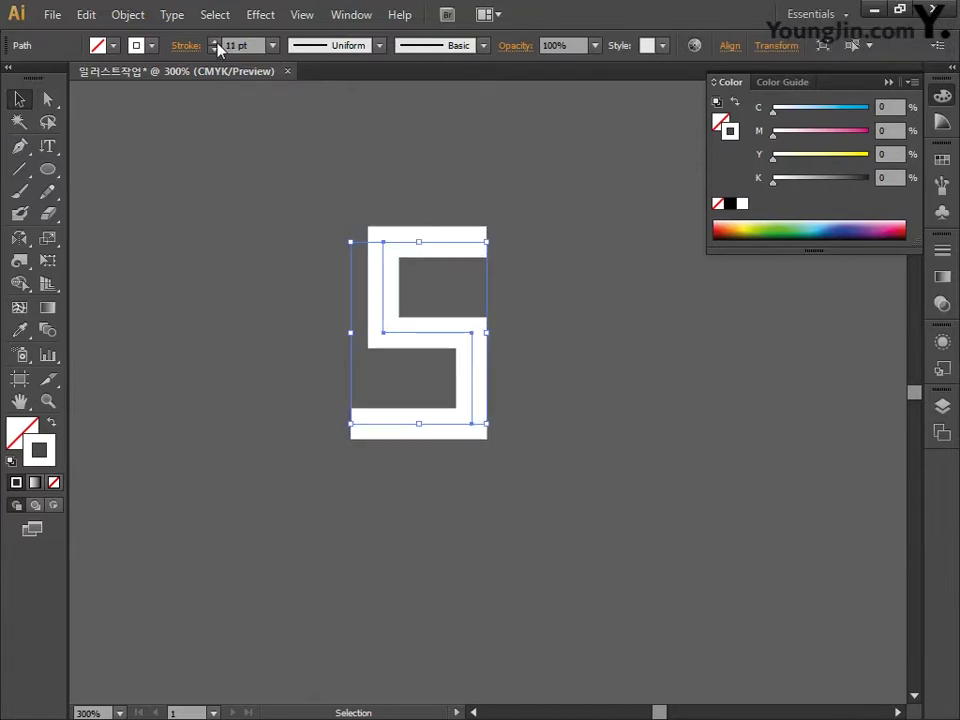
pyautogui.click(214, 42)
pyautogui.click(214, 42)
pyautogui.click(214, 42)
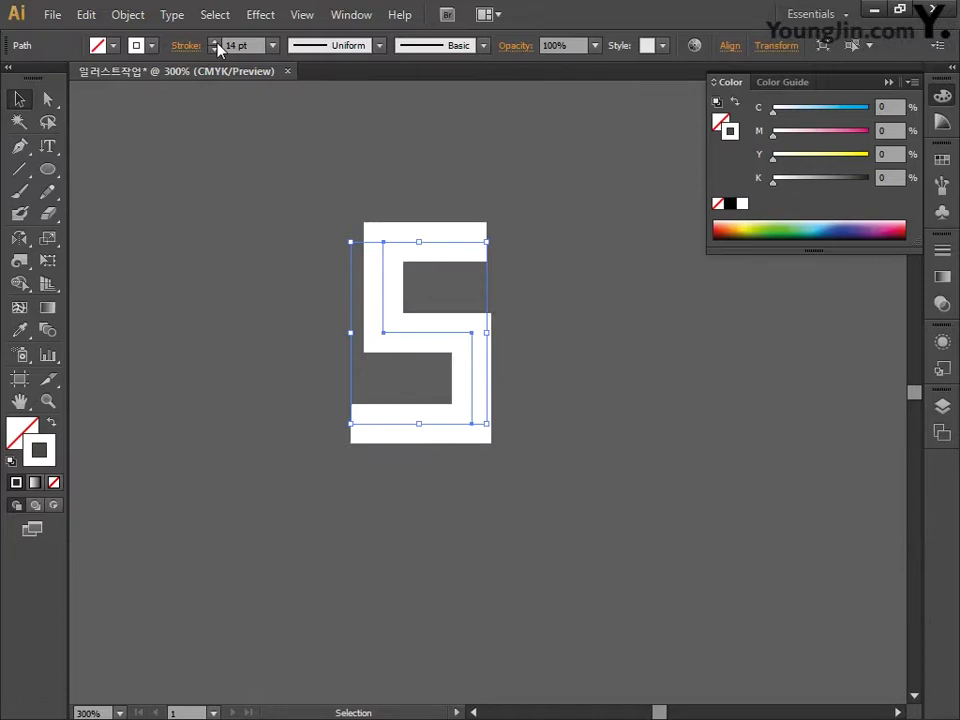
pyautogui.click(214, 42)
# Lengthen both open ends of the S-shape horizontally, moving the upper end anchor to the right and the lower end anchor to the left.
pyautogui.click(47, 98)
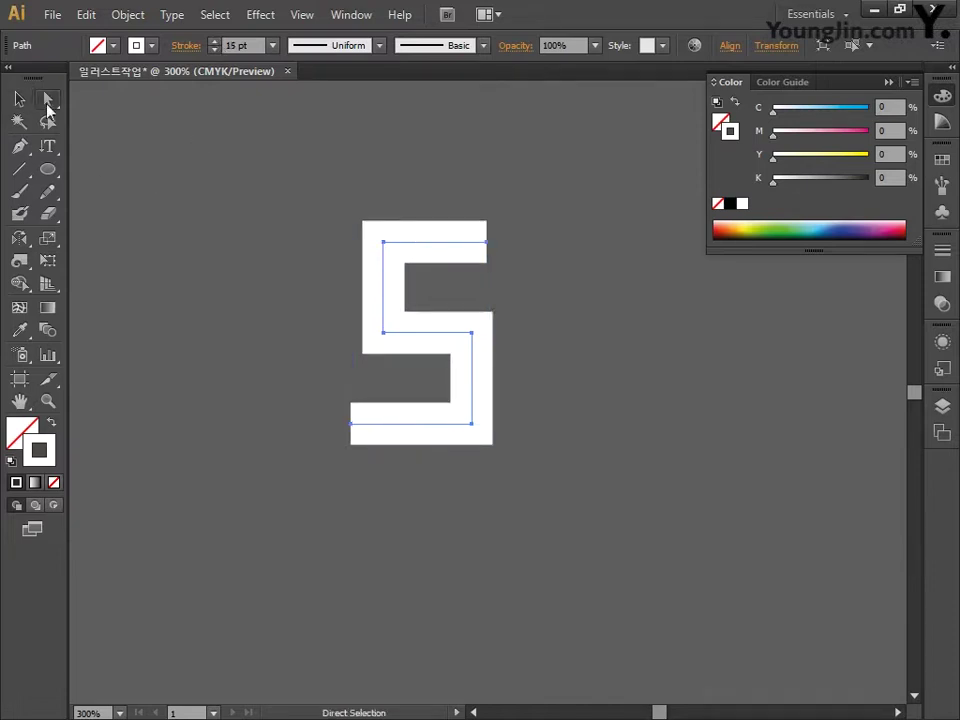
pyautogui.click(388, 188)
pyautogui.moveTo(467, 167); pyautogui.dragTo(520, 246)
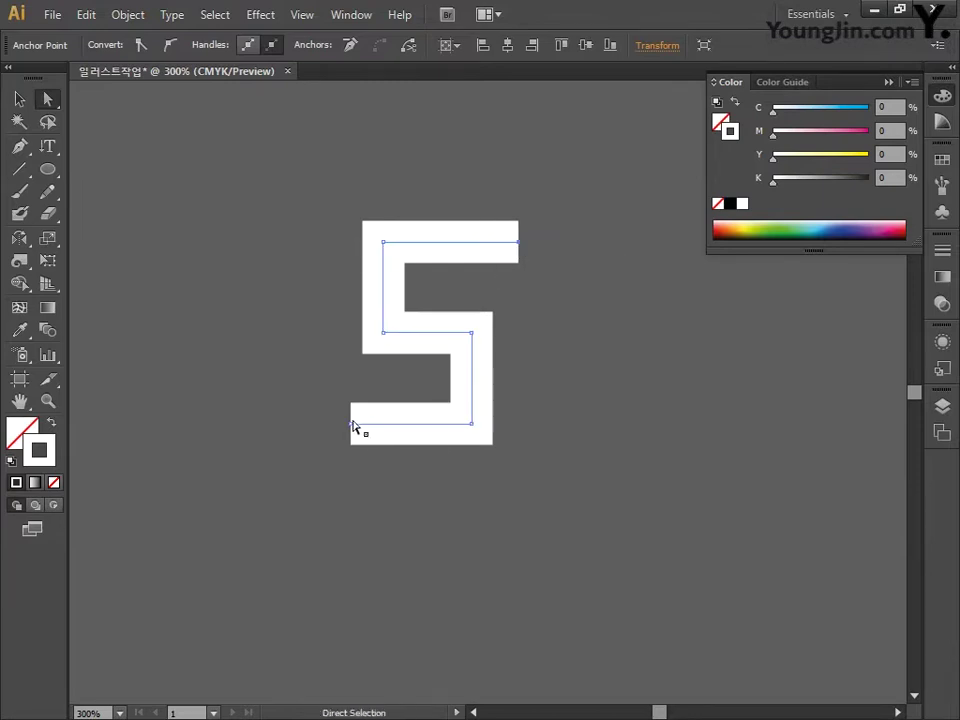
pyautogui.moveTo(353, 425); pyautogui.dragTo(339, 428)
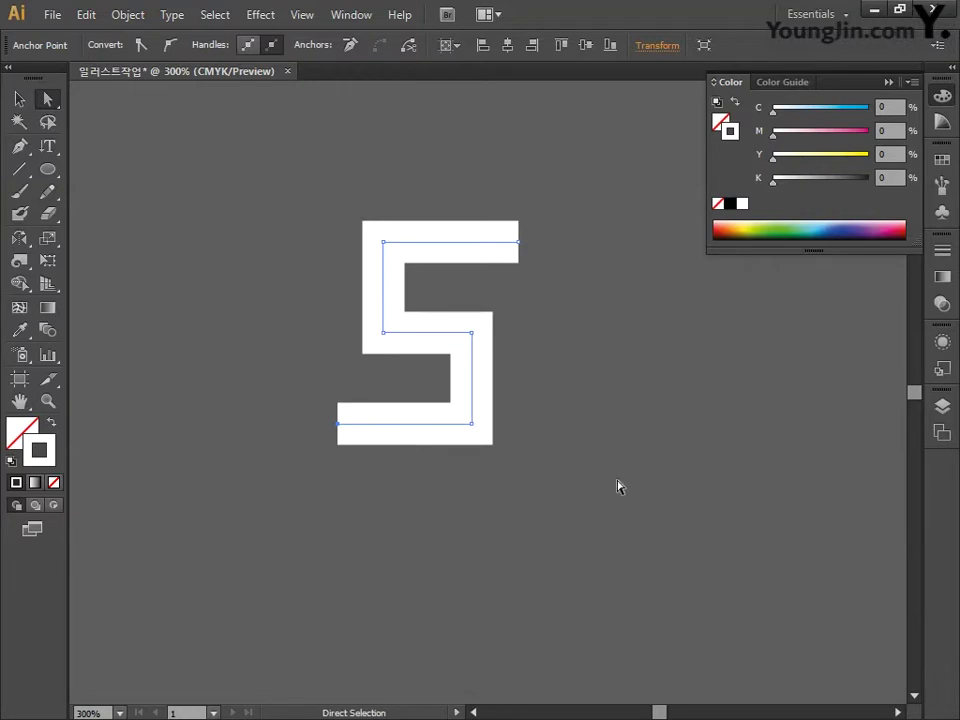
pyautogui.click(943, 96)
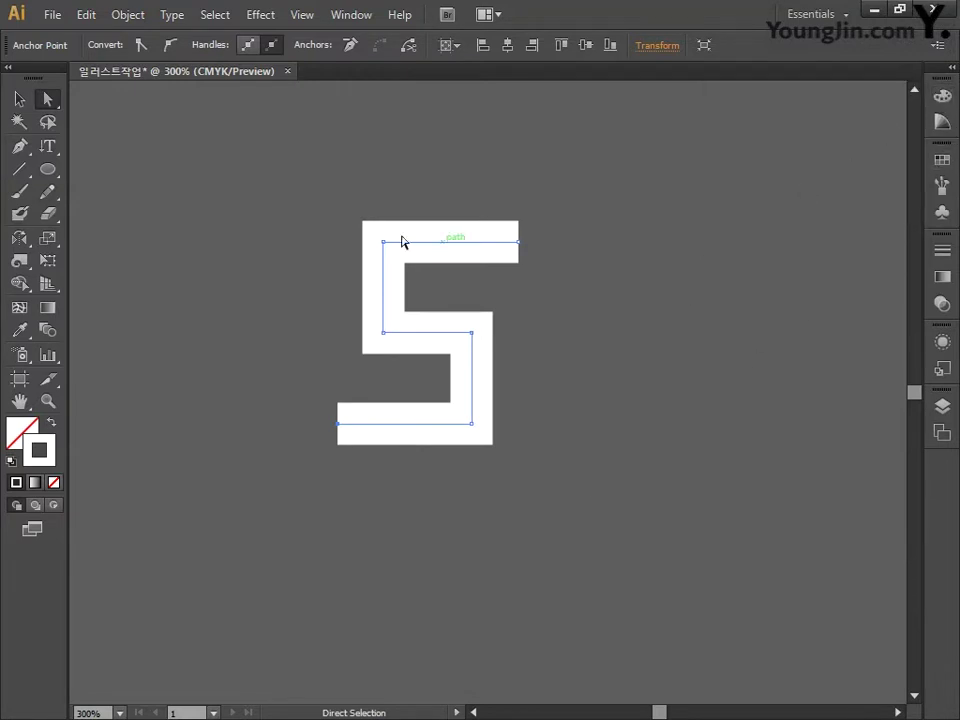
# Reflect a copy of the S-shape across a vertical axis through its upper right end anchor.
pyautogui.click(19, 98)
pyautogui.moveTo(274, 160); pyautogui.dragTo(617, 529)
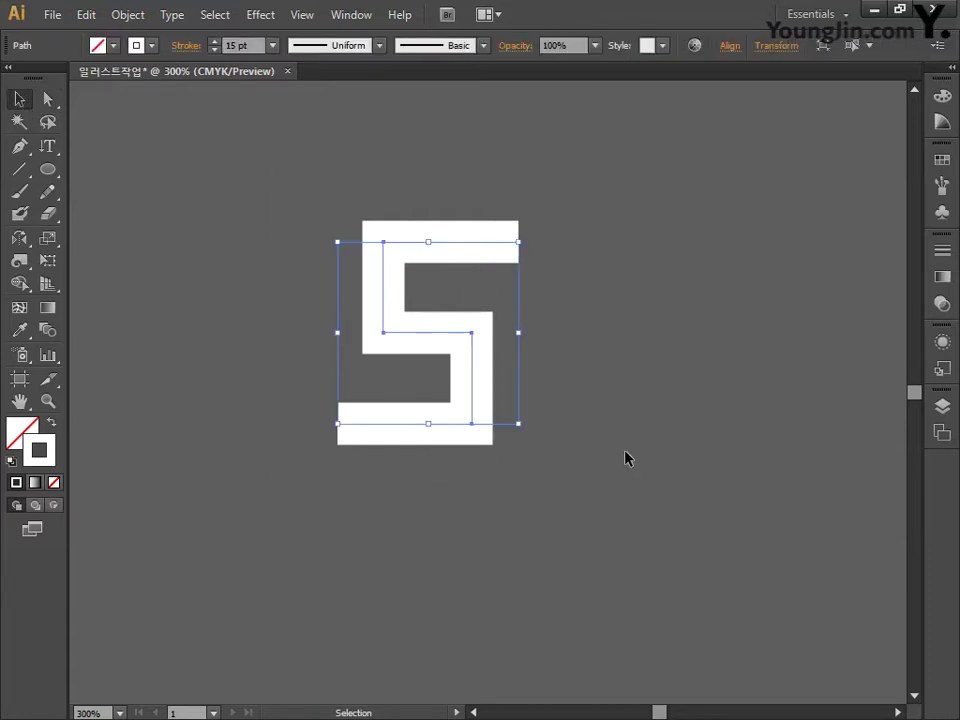
pyautogui.keyDown('alt'); pyautogui.click(18, 240); pyautogui.keyUp('alt')
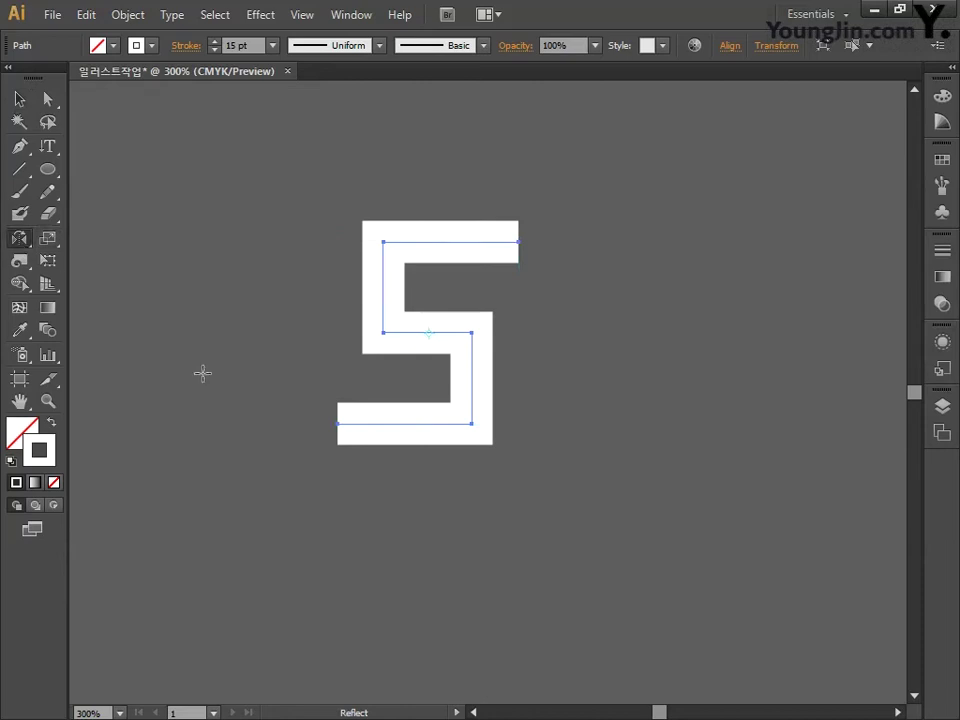
pyautogui.keyDown('alt'); pyautogui.click(520, 242); pyautogui.keyUp('alt')
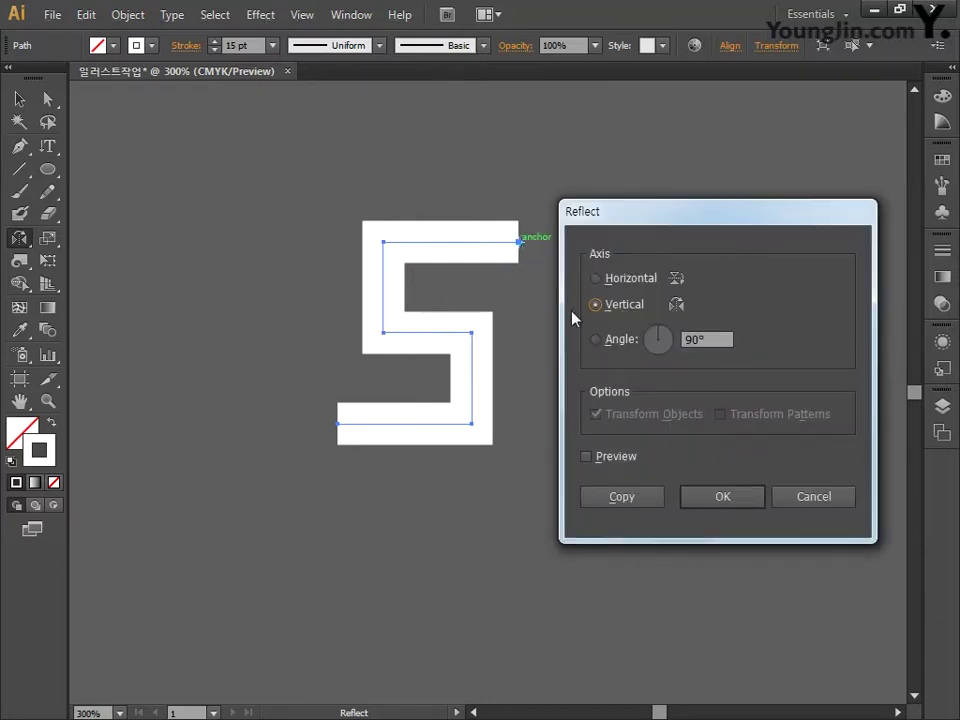
pyautogui.click(622, 497)
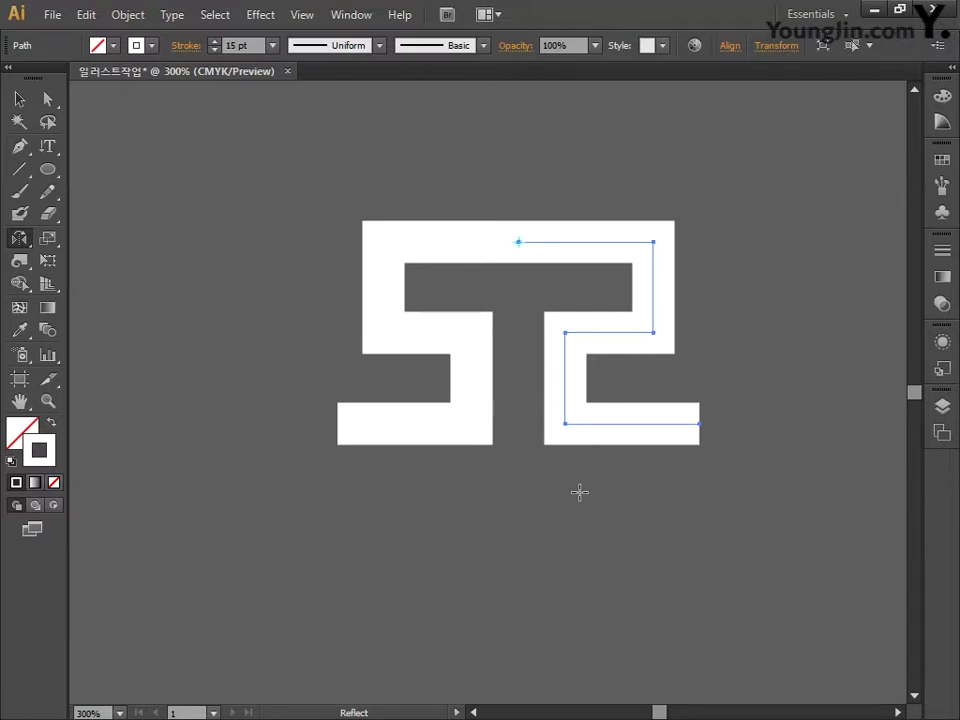
# Select both mirrored S-shapes and create a pattern brush from them, keeping the default brush options.
pyautogui.click(19, 99)
pyautogui.click(238, 157)
pyautogui.moveTo(236, 150)
pyautogui.mouseDown()
pyautogui.moveTo(600, 450)
pyautogui.moveTo(793, 548)
pyautogui.mouseUp()
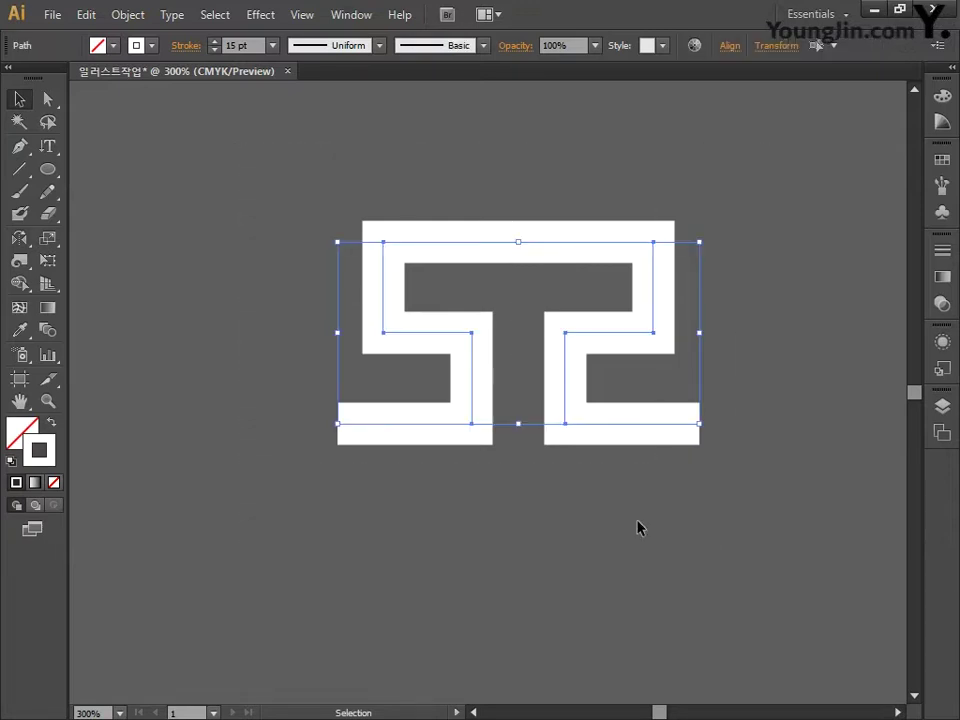
pyautogui.click(350, 15)
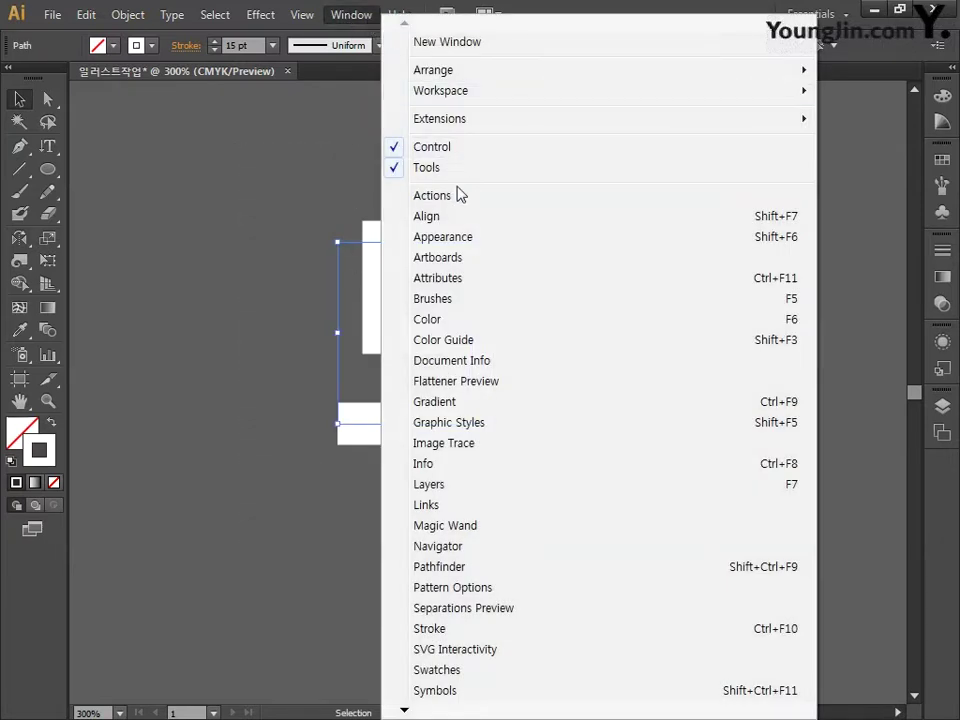
pyautogui.click(449, 299)
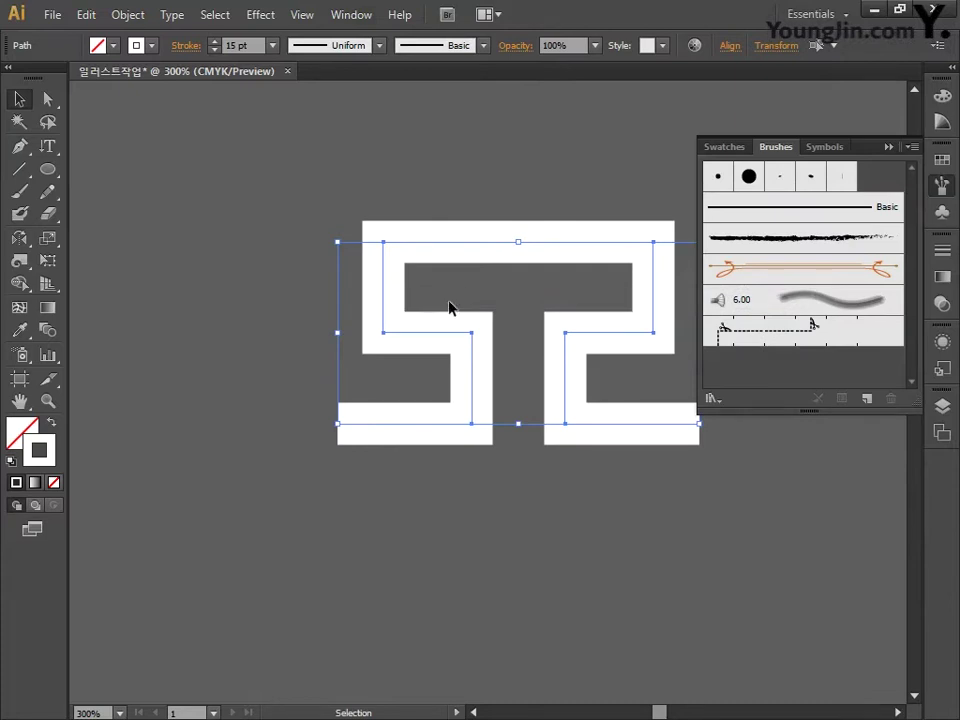
pyautogui.moveTo(448, 336)
pyautogui.mouseDown()
pyautogui.moveTo(531, 334)
pyautogui.moveTo(722, 364)
pyautogui.moveTo(809, 358)
pyautogui.mouseUp()
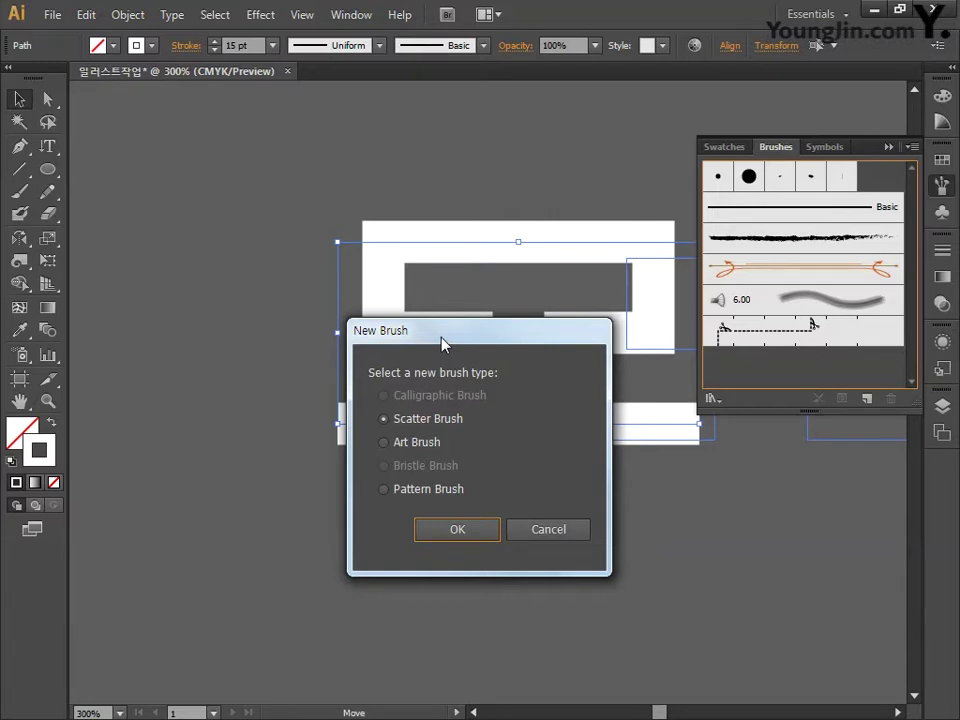
pyautogui.click(415, 491)
pyautogui.click(455, 532)
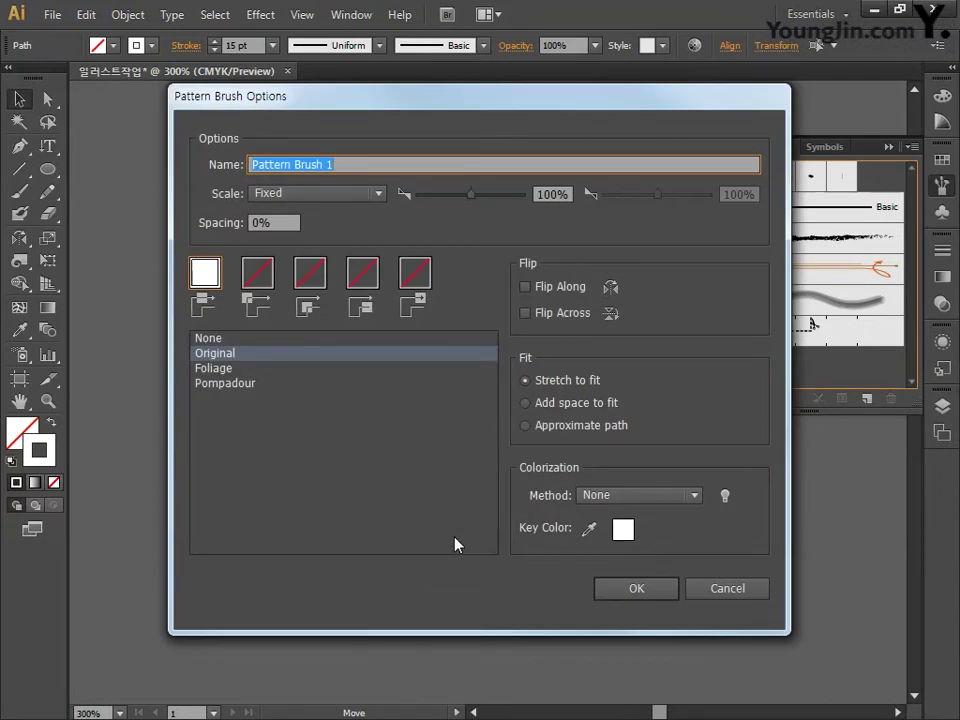
pyautogui.click(632, 589)
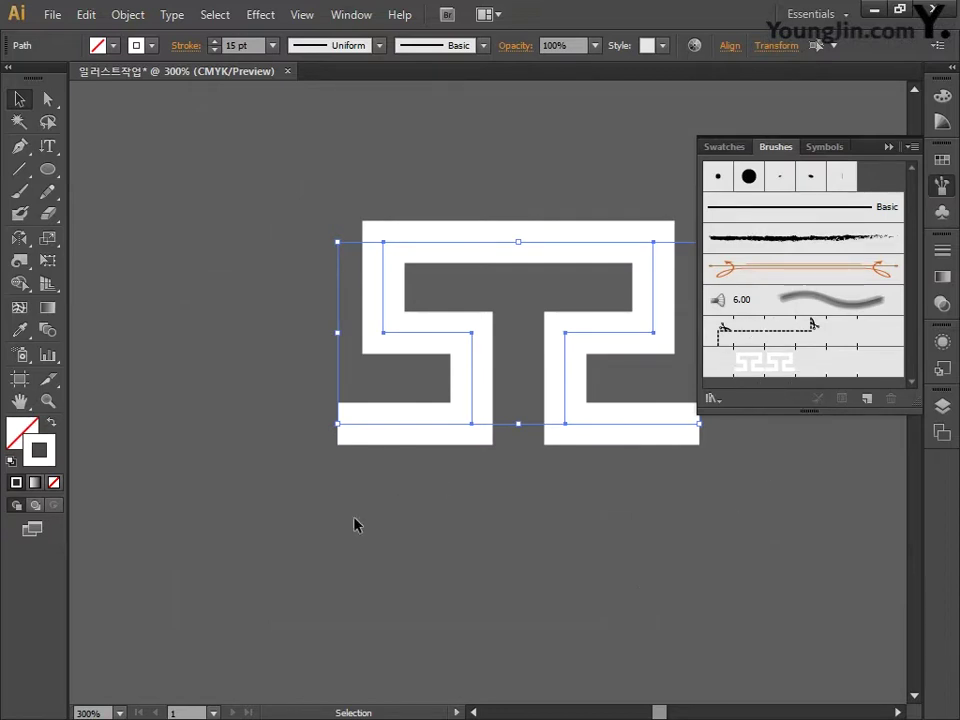
# Draw a large circle on empty canvas to the left of the S-shapes, with no fill and a white 15 pt stroke.
pyautogui.press('space')
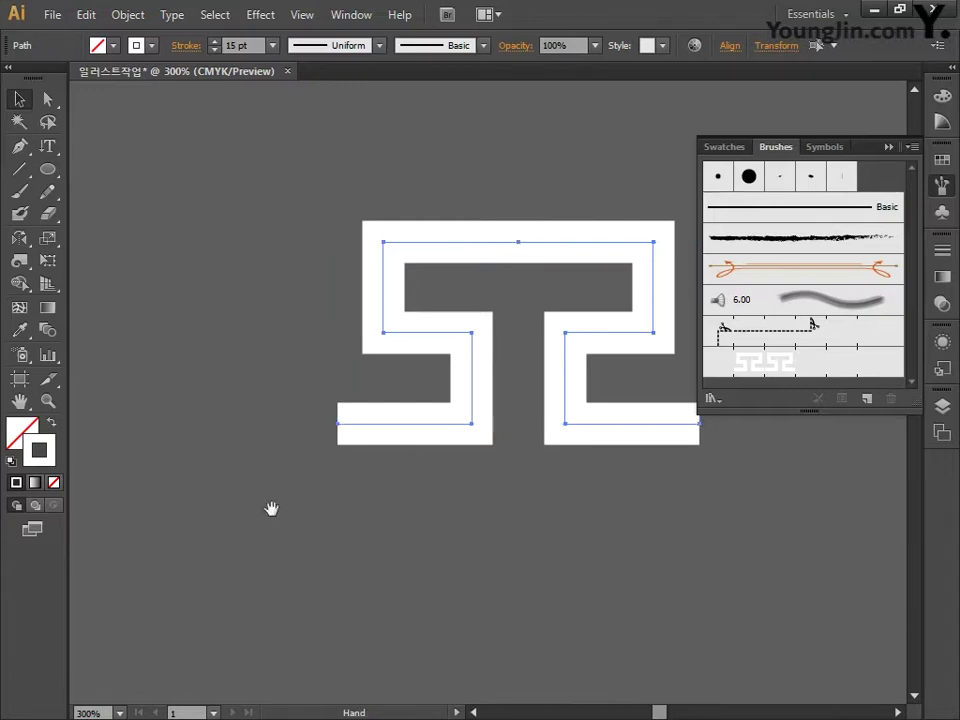
pyautogui.moveTo(271, 509); pyautogui.dragTo(405, 510)
pyautogui.hotkey('ctrl', '-')
pyautogui.hotkey('ctrl', '-')
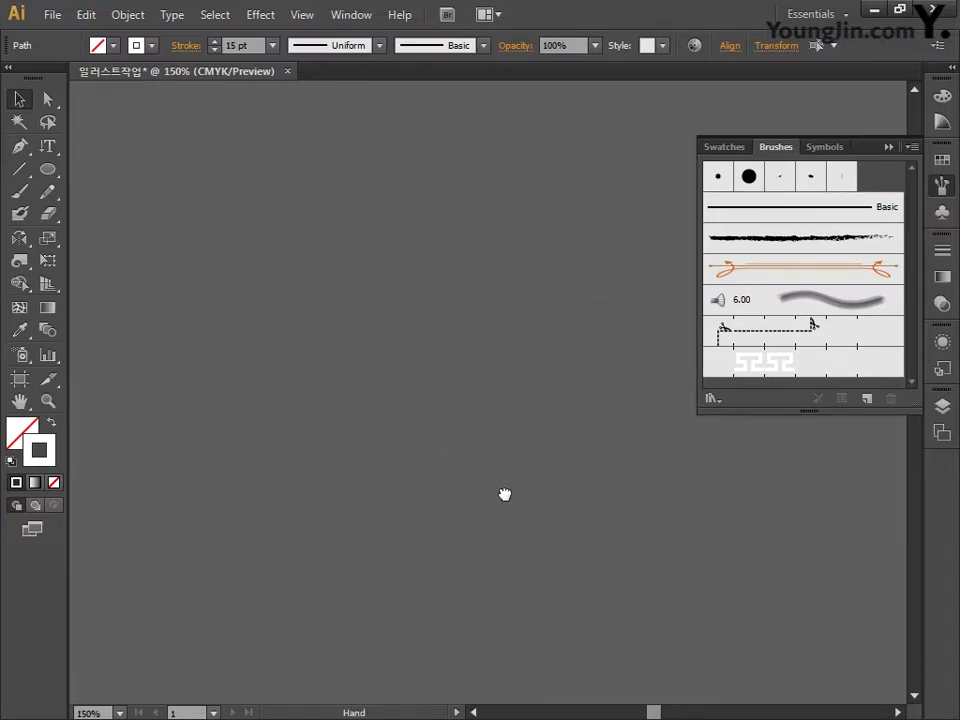
pyautogui.moveTo(47, 169); pyautogui.dragTo(110, 222)
pyautogui.moveTo(216, 235)
pyautogui.mouseDown()
pyautogui.moveTo(498, 537)
pyautogui.moveTo(559, 589)
pyautogui.moveTo(570, 591)
pyautogui.moveTo(553, 566)
pyautogui.moveTo(598, 602)
pyautogui.mouseUp()
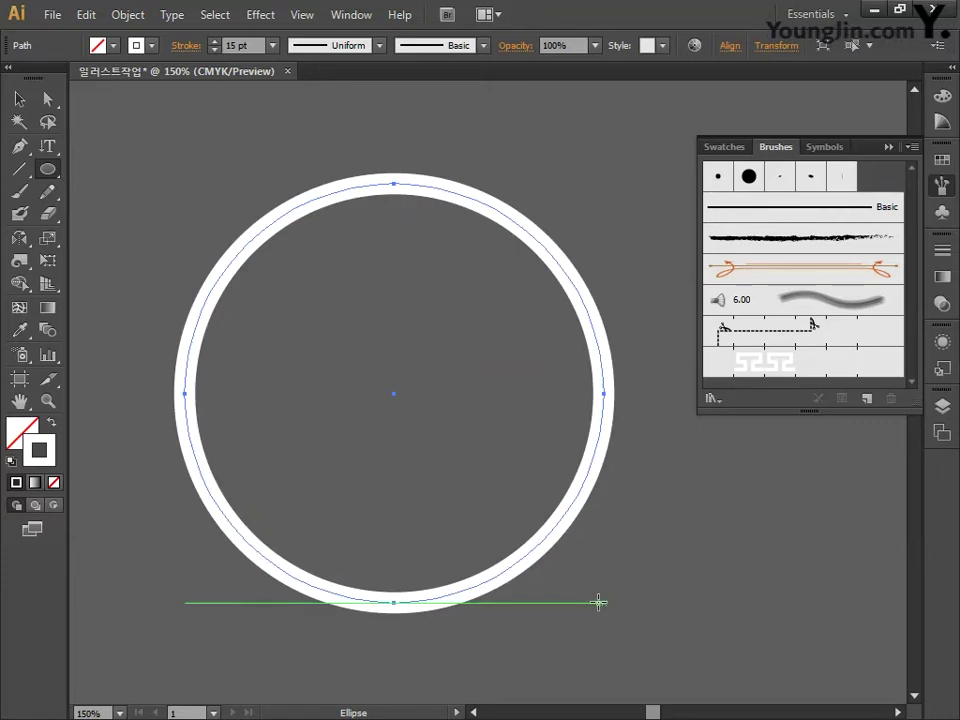
pyautogui.click(25, 435)
pyautogui.click(40, 448)
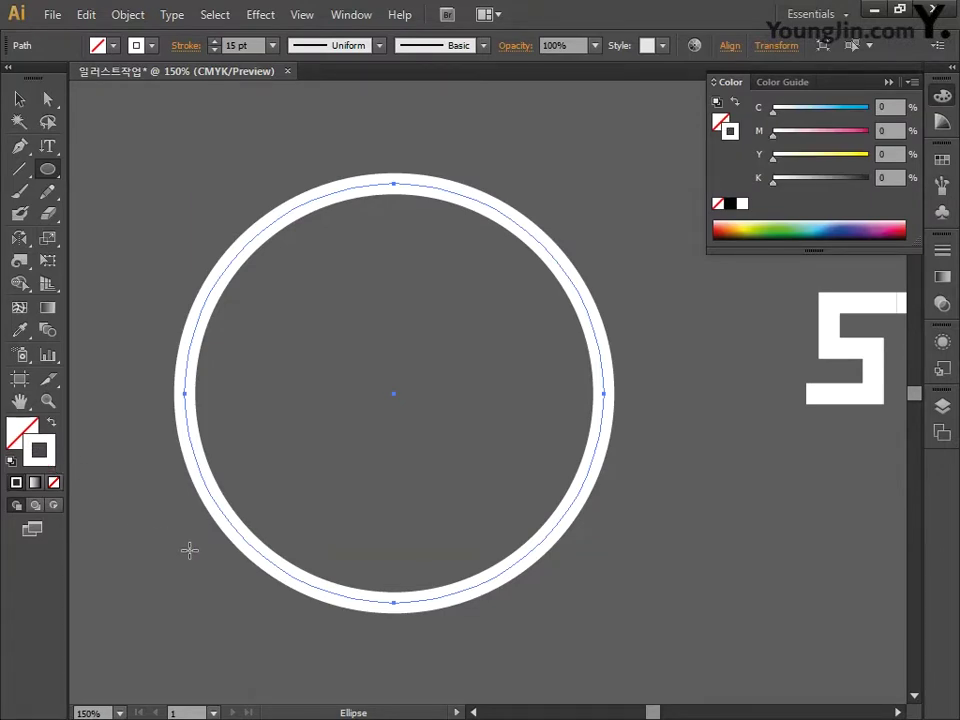
pyautogui.click(19, 99)
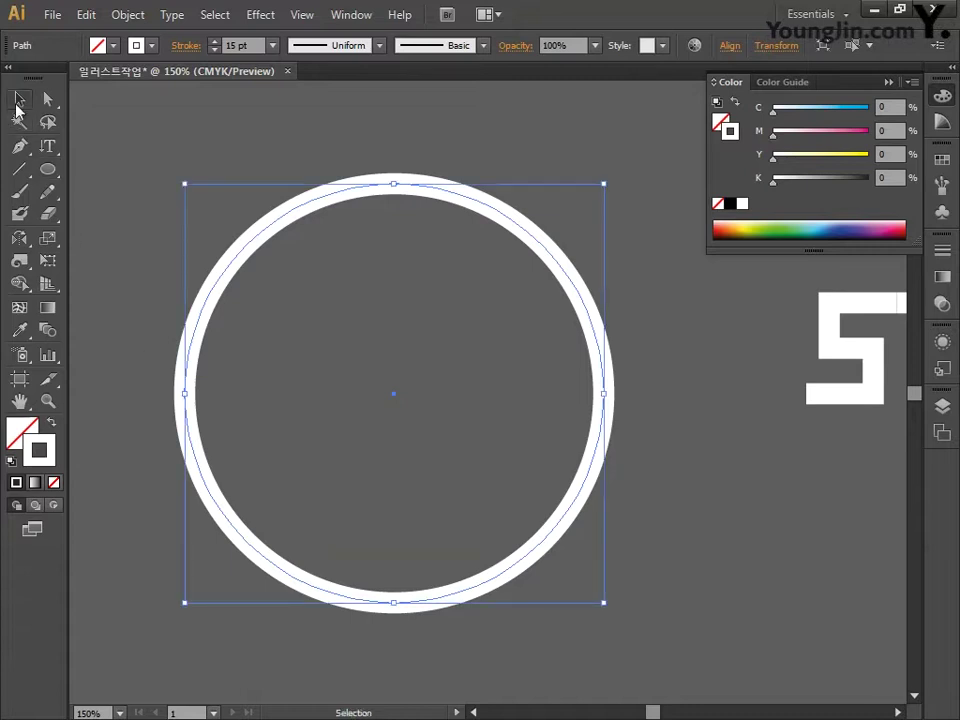
# Apply the white meander pattern brush to the circle and enlarge the circle until the motif repeats more tightly around it.
pyautogui.click(938, 192)
pyautogui.click(800, 366)
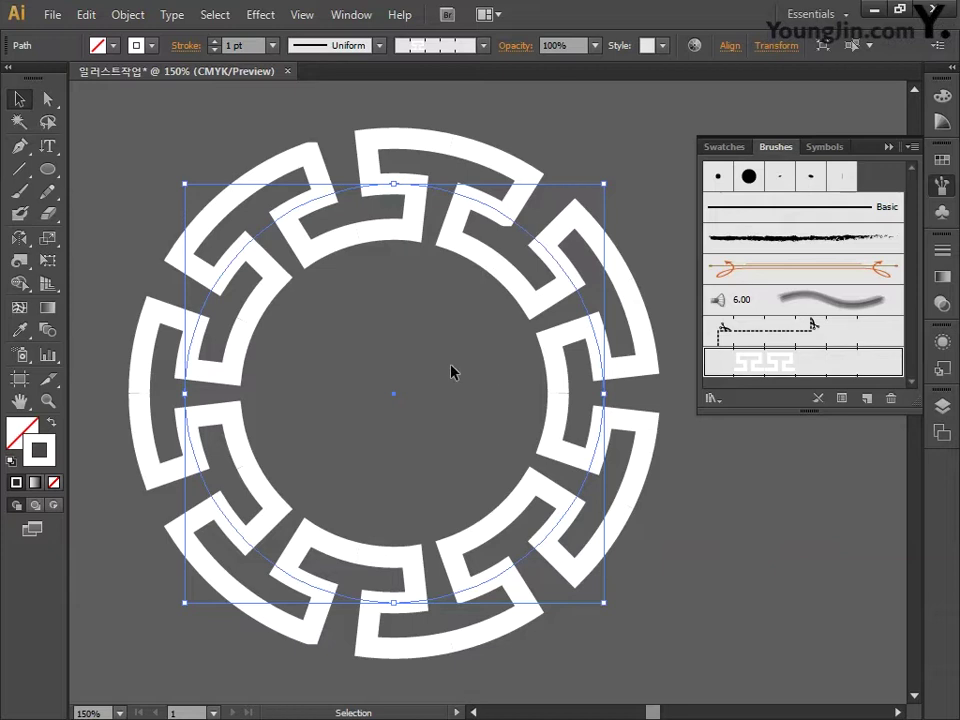
pyautogui.hotkey('ctrl', '-')
pyautogui.hotkey('ctrl', '-')
pyautogui.hotkey('ctrl', '-')
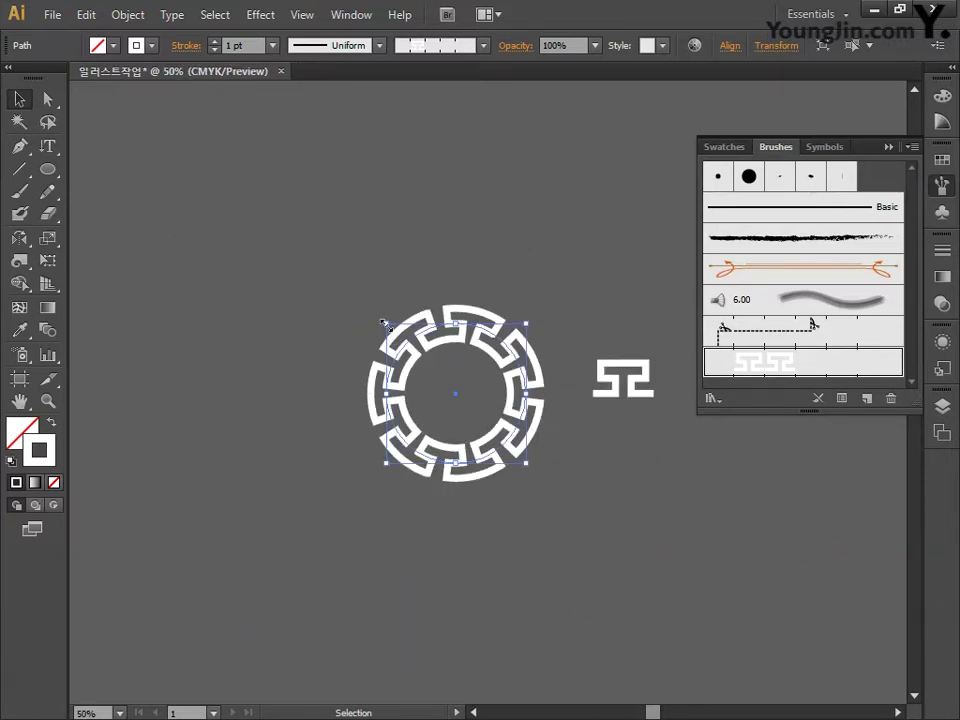
pyautogui.moveTo(386, 323); pyautogui.dragTo(247, 189)
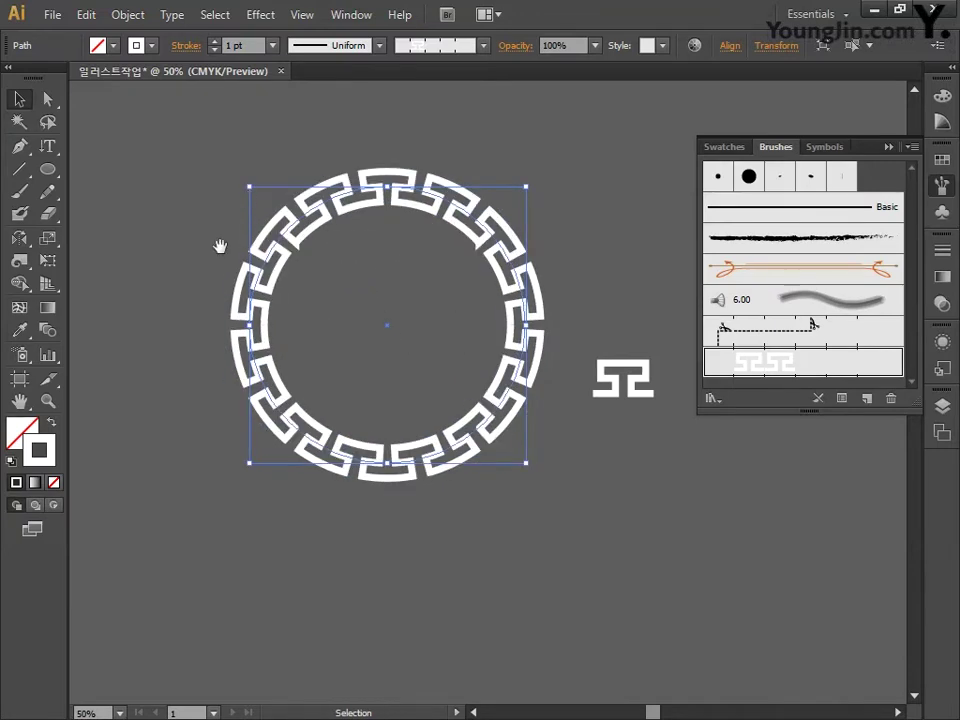
pyautogui.moveTo(219, 246); pyautogui.dragTo(244, 293)
pyautogui.moveTo(289, 246); pyautogui.dragTo(225, 182)
# Delete the two original mirrored S-shapes beside the meander ring.
pyautogui.click(671, 467)
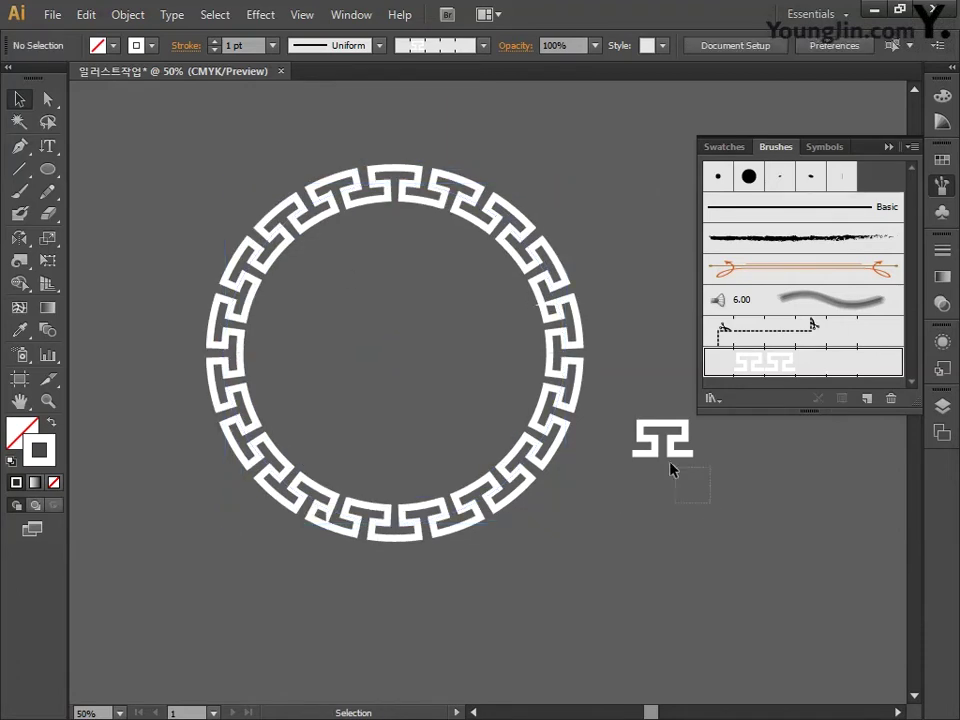
pyautogui.moveTo(671, 467); pyautogui.dragTo(606, 398)
pyautogui.press('Delete')
pyautogui.moveTo(616, 473); pyautogui.dragTo(624, 500)
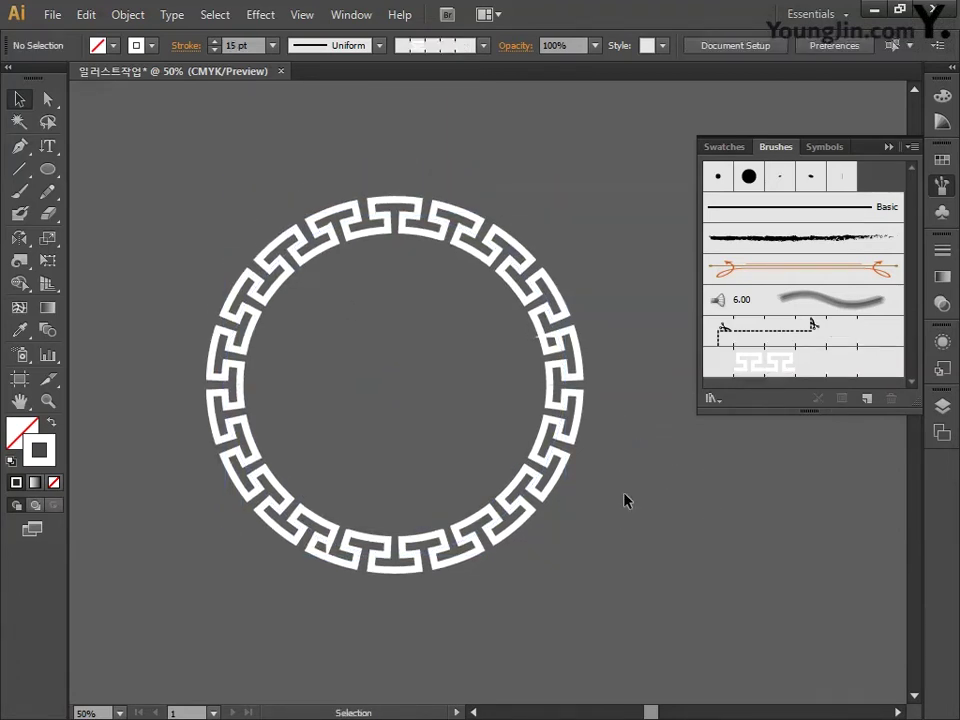
# Draw two circles from the meander ring's center, one just inside and one just outside it, with white 15 pt strokes.
pyautogui.click(47, 171)
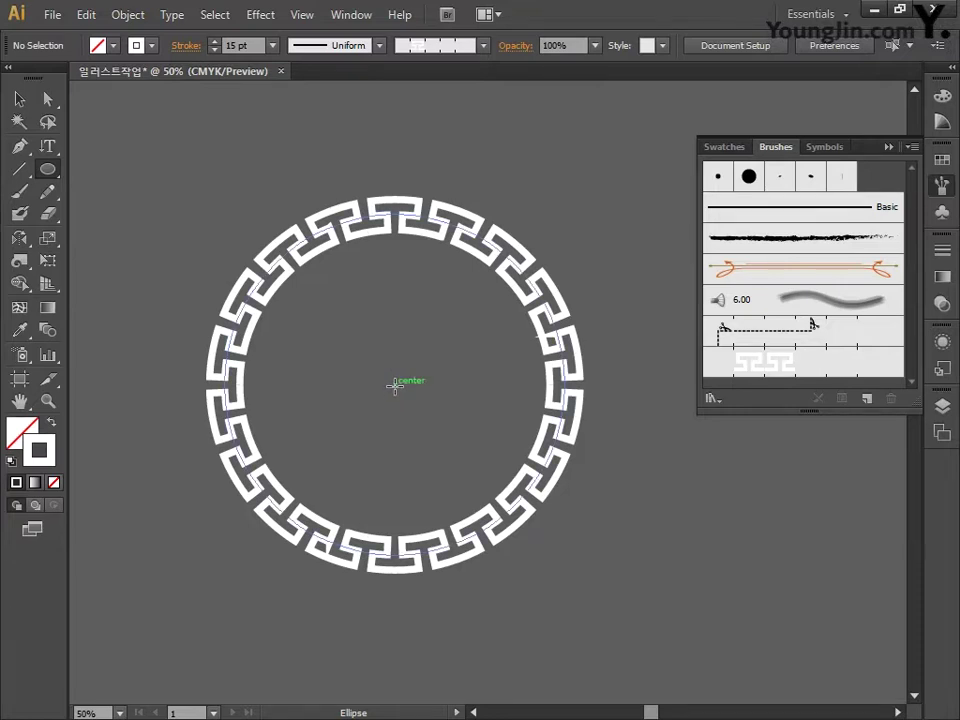
pyautogui.moveTo(394, 385); pyautogui.dragTo(519, 242)
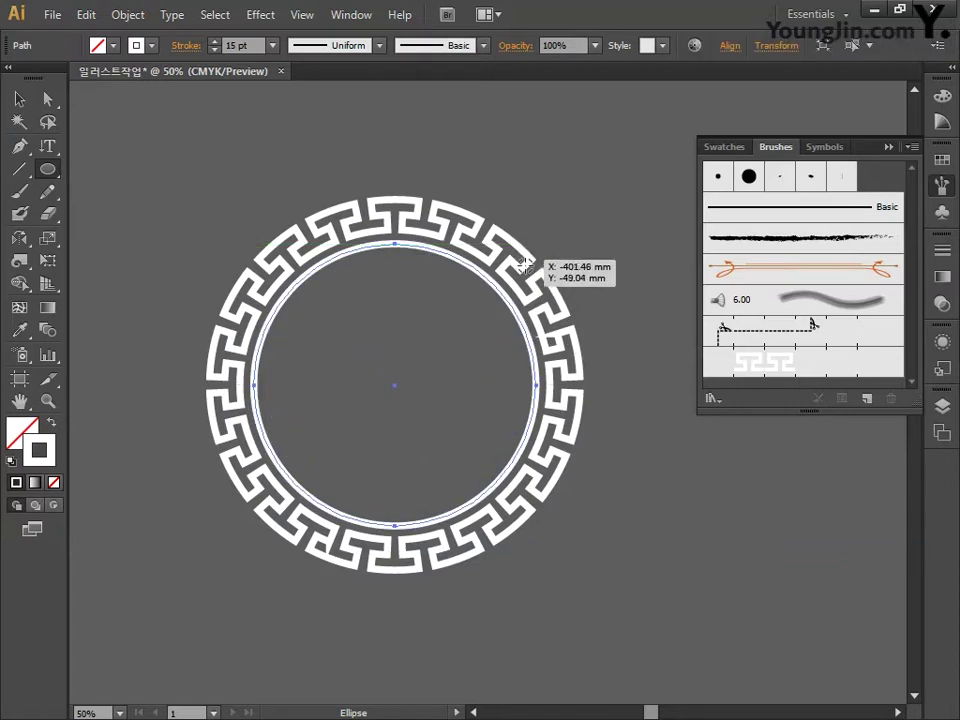
pyautogui.moveTo(396, 385); pyautogui.dragTo(593, 210)
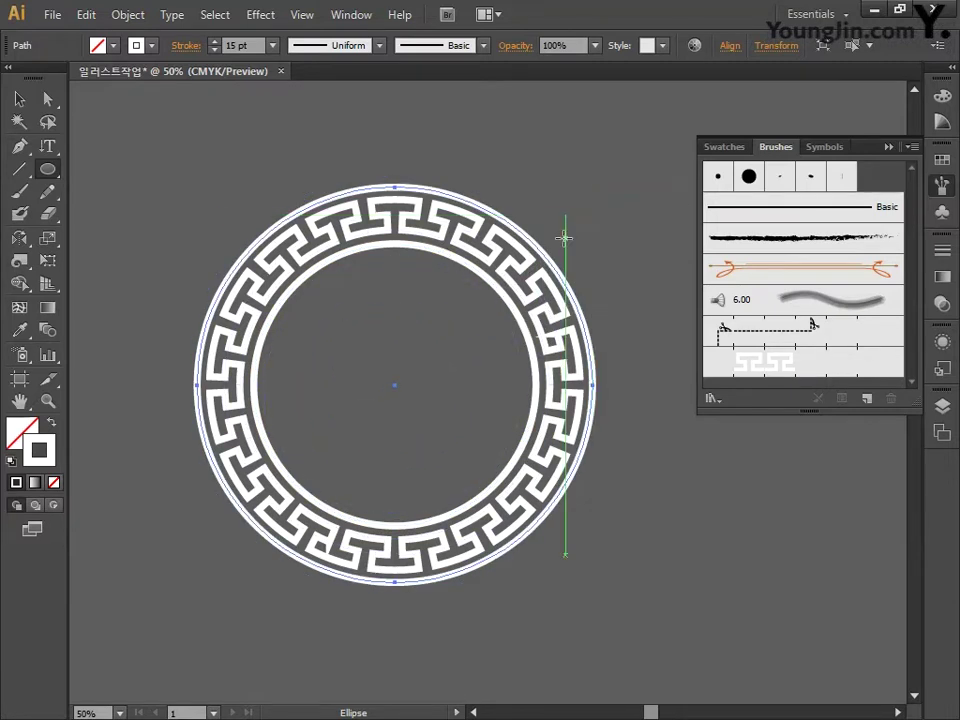
# Thin the outer circle's stroke slightly, to just under 13 pt.
pyautogui.click(19, 99)
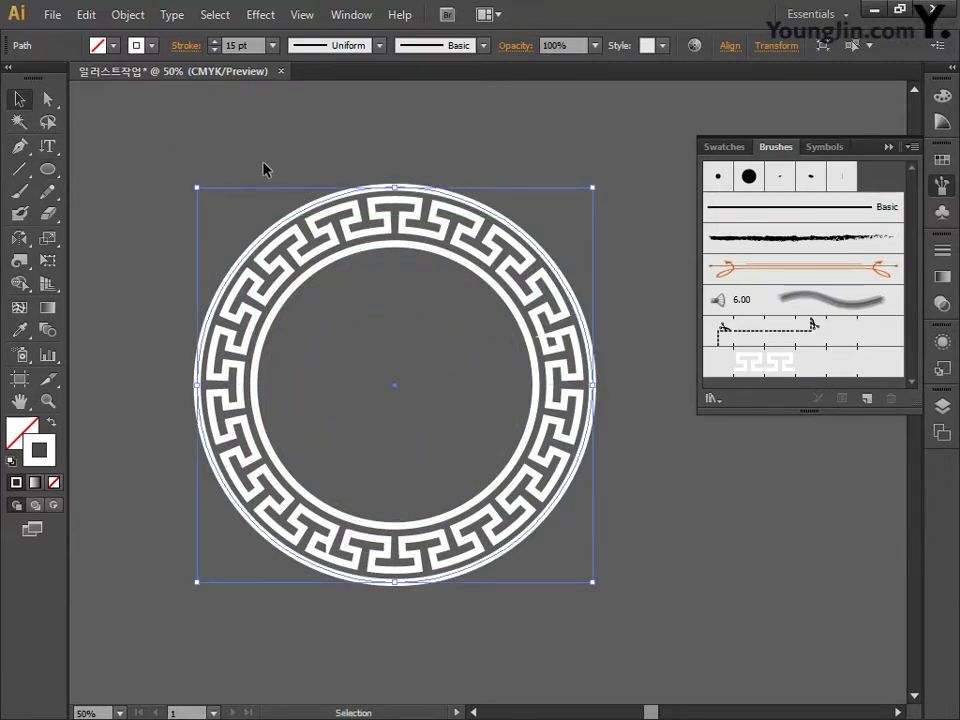
pyautogui.click(214, 50)
pyautogui.click(214, 50)
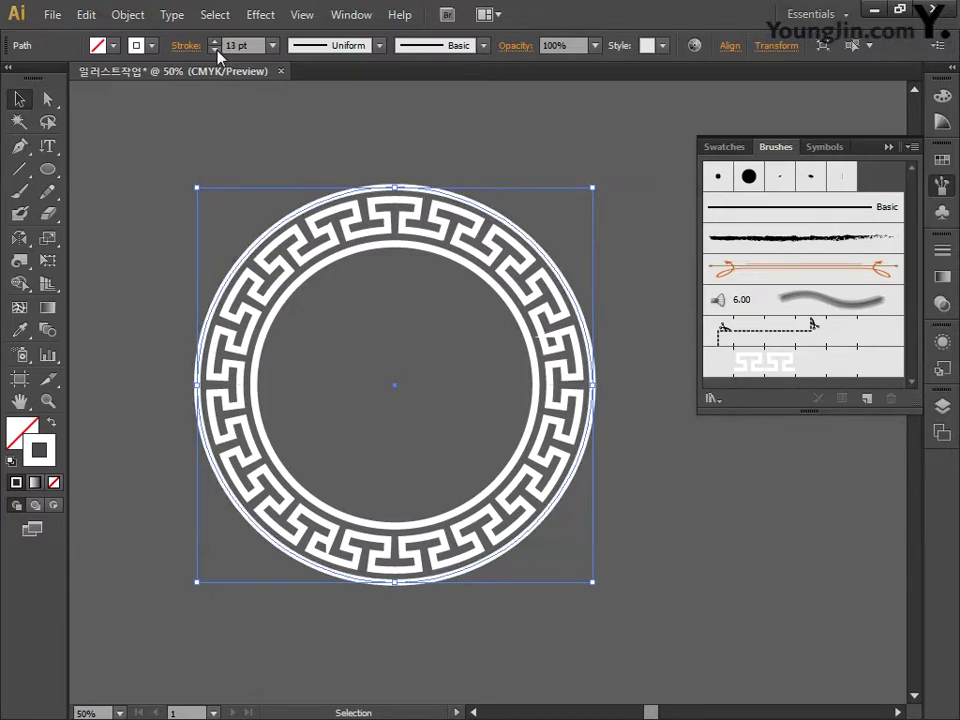
pyautogui.click(214, 50)
# Set the inner circle's stroke to 8 pt and enlarge that circle slightly about its center.
pyautogui.click(317, 273)
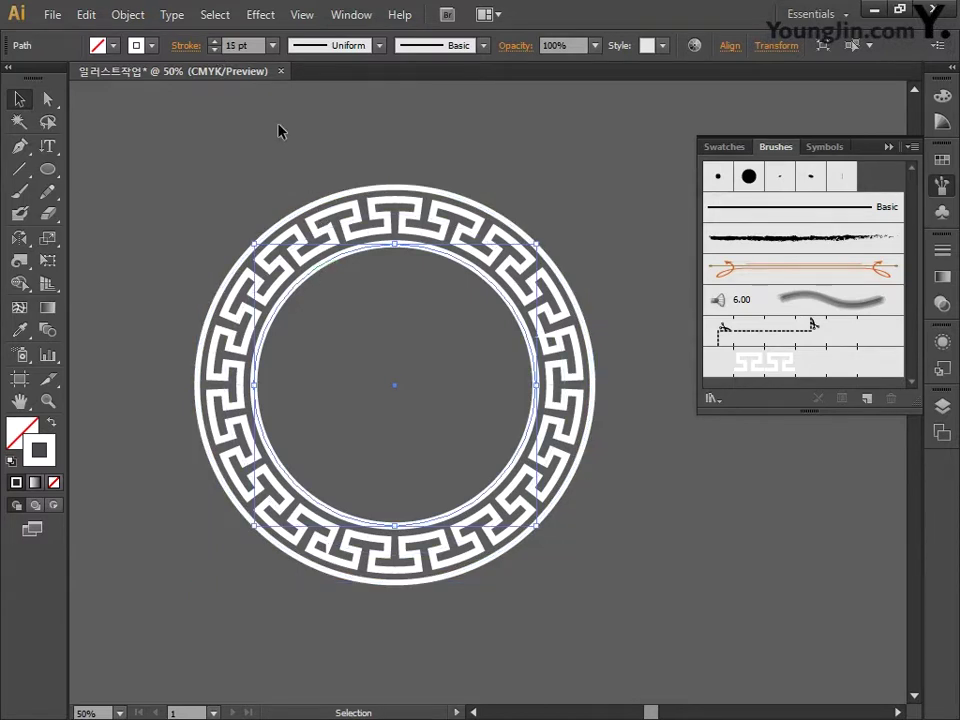
pyautogui.click(214, 50)
pyautogui.click(214, 50)
pyautogui.click(214, 50)
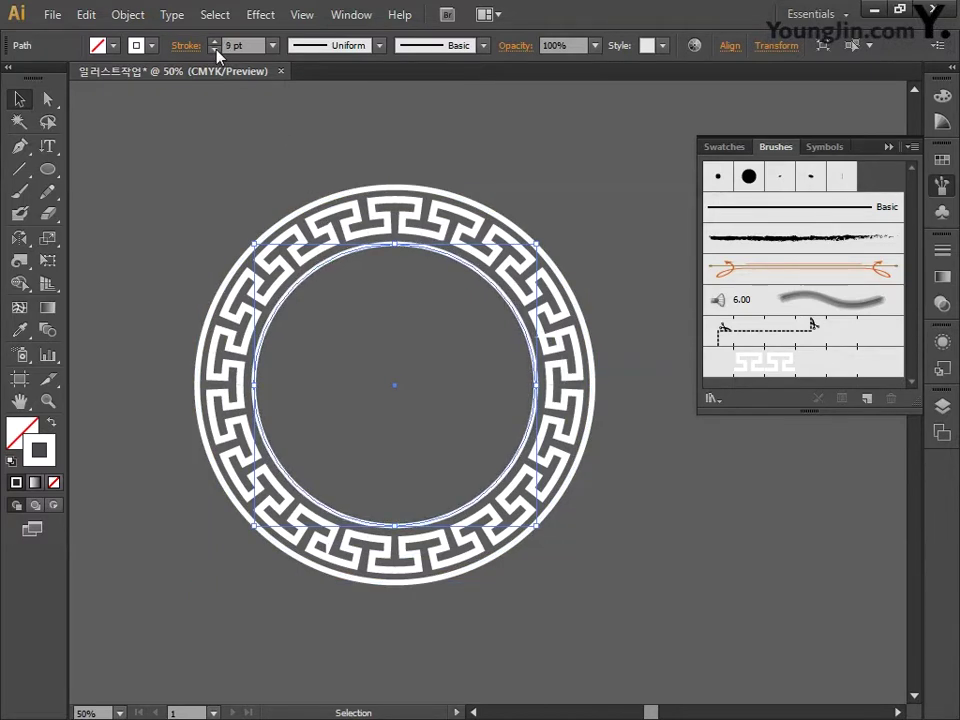
pyautogui.click(214, 50)
pyautogui.moveTo(541, 240); pyautogui.dragTo(543, 238)
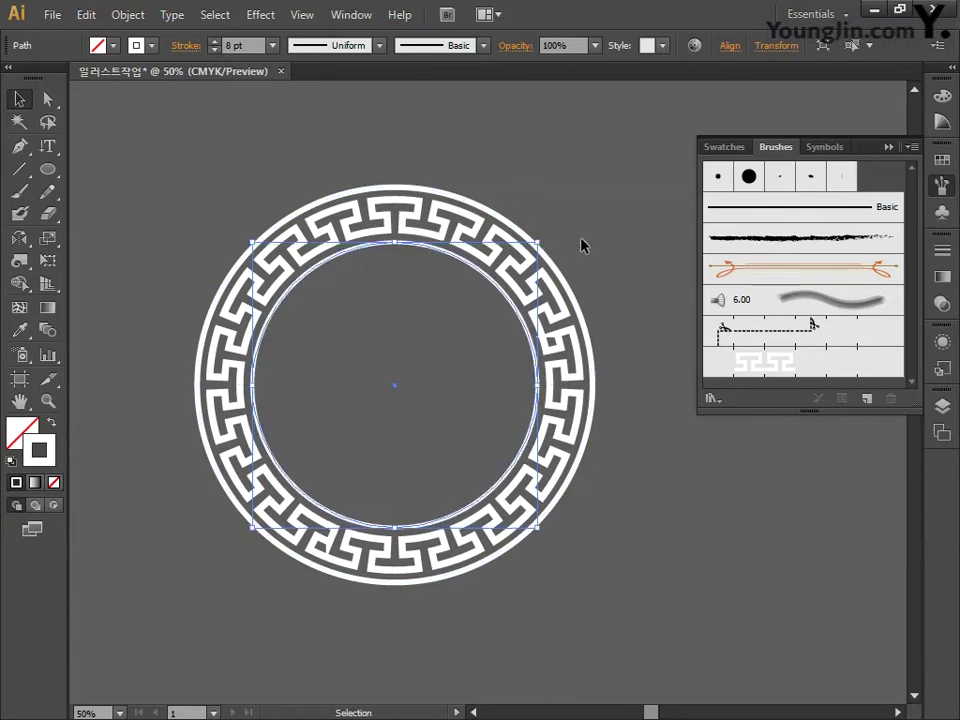
# Expand the appearance of the meander ring between the two circles.
pyautogui.click(444, 228)
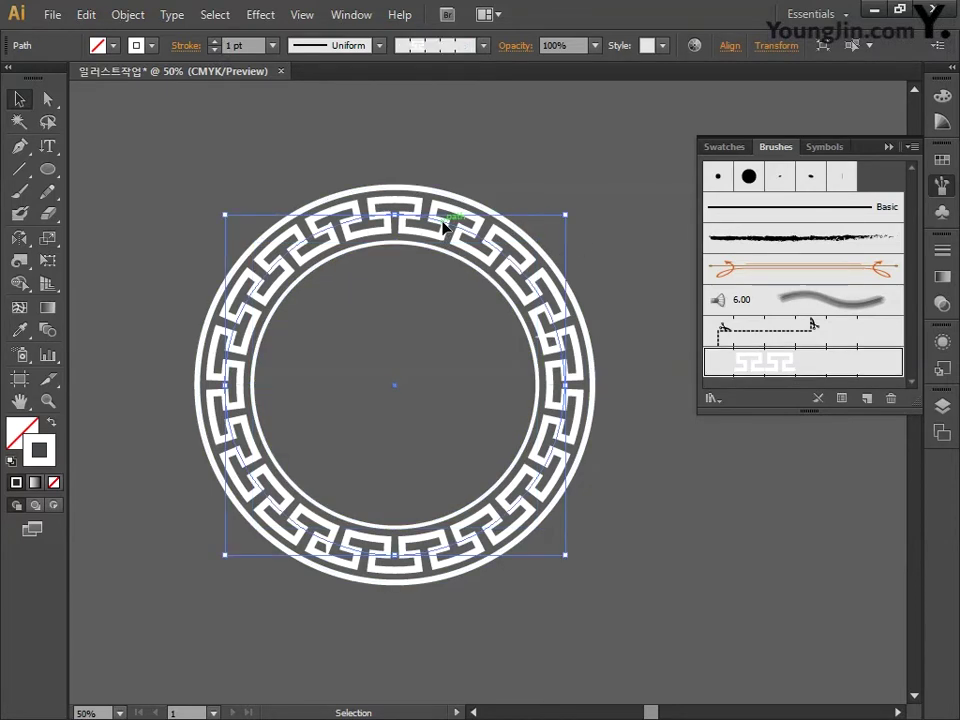
pyautogui.click(143, 19)
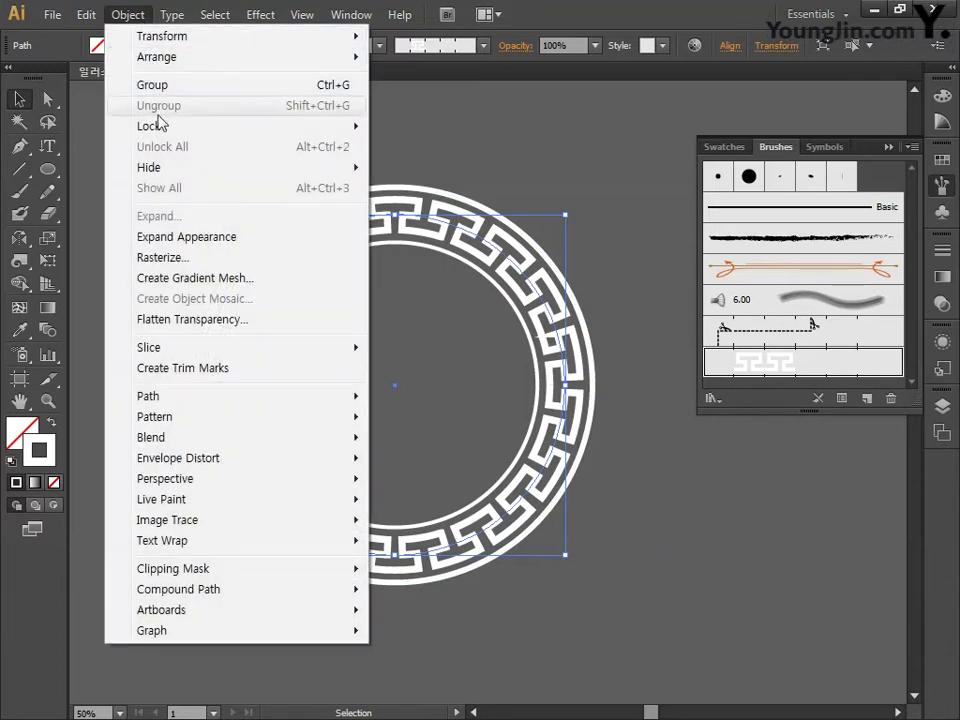
pyautogui.click(202, 240)
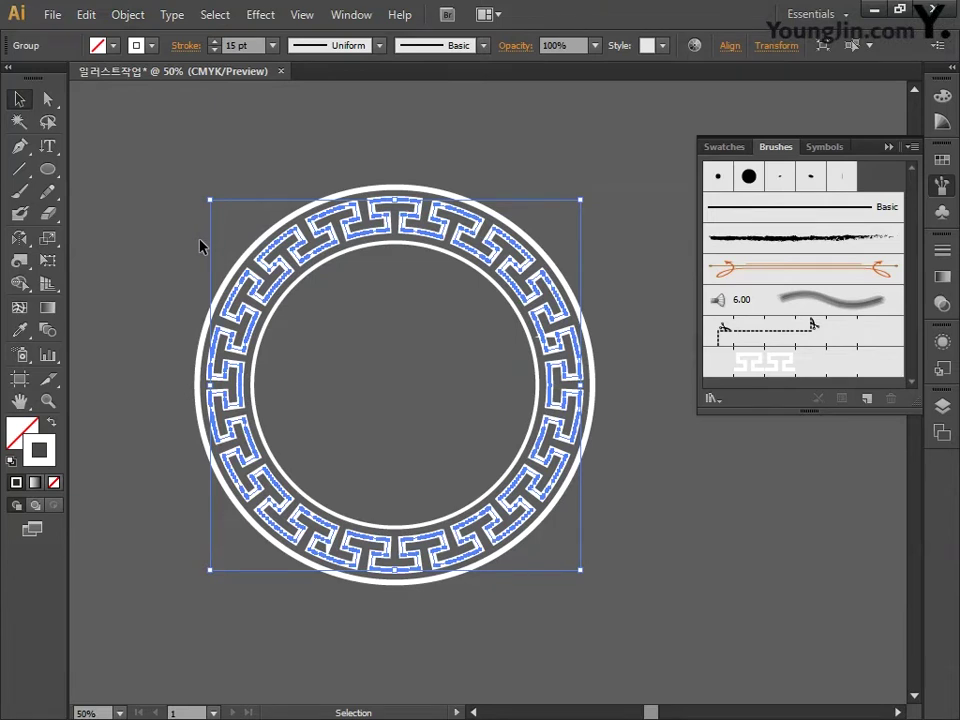
pyautogui.click(182, 188)
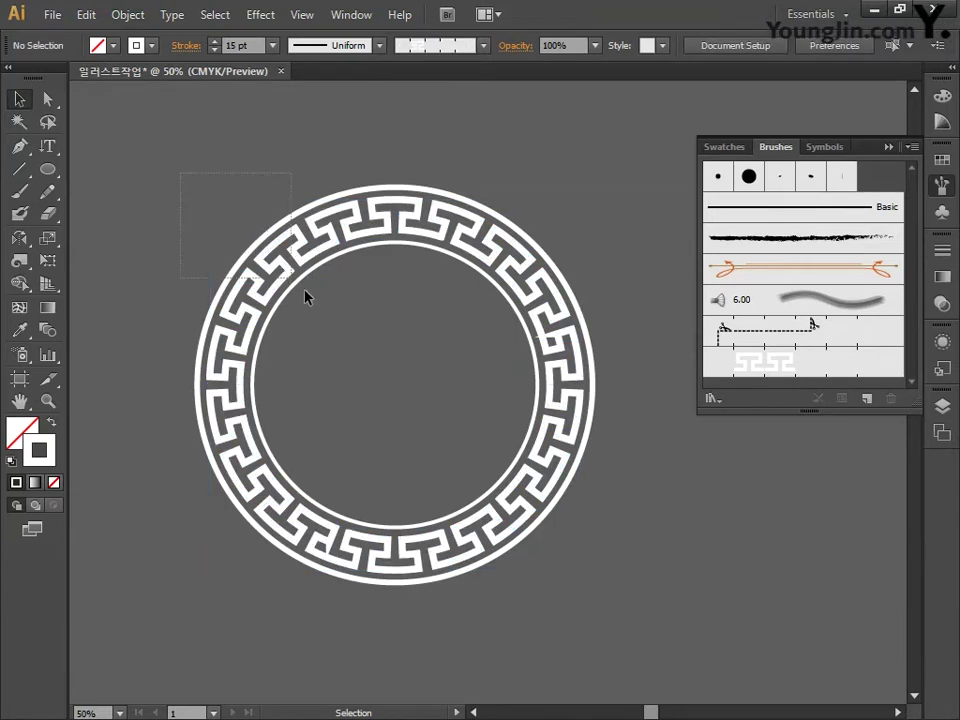
# Select the meander ring with both circles, outline their strokes and group them.
pyautogui.moveTo(305, 296); pyautogui.dragTo(378, 364)
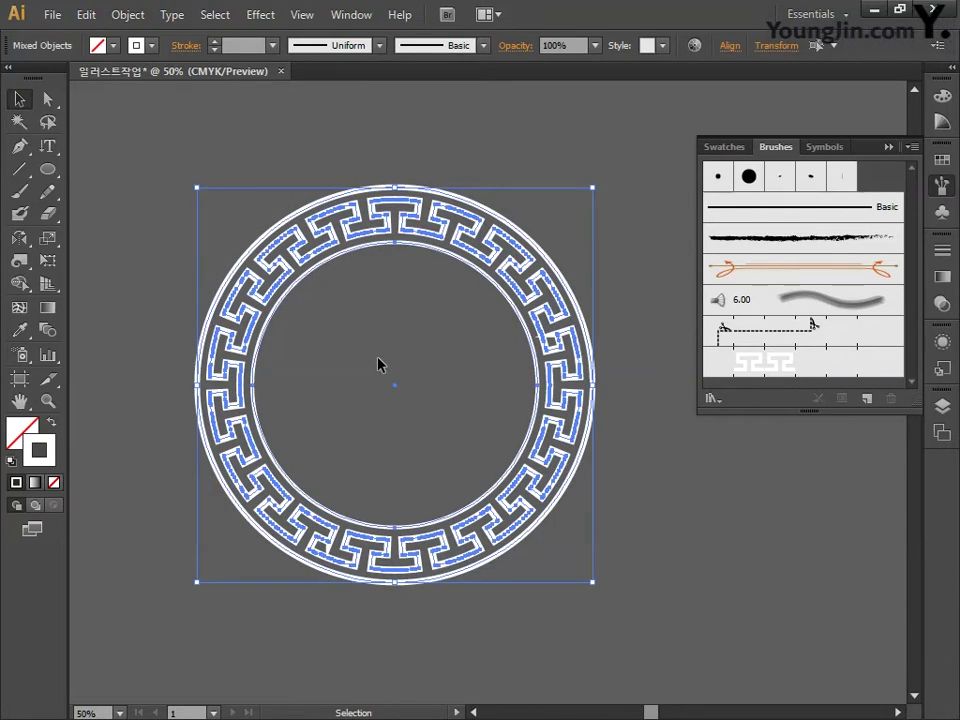
pyautogui.click(127, 15)
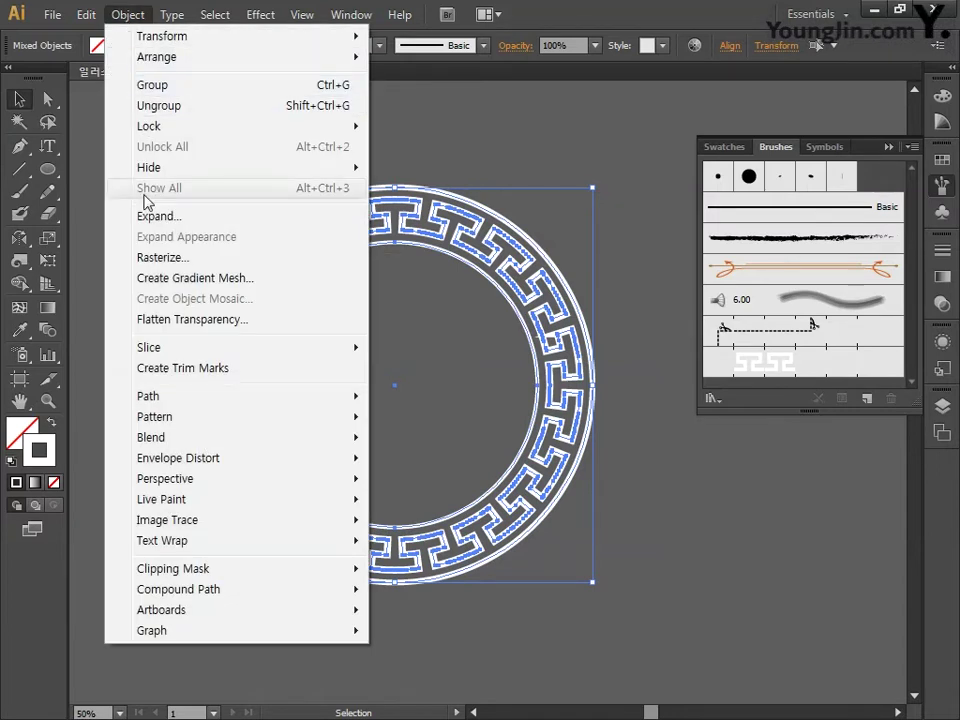
pyautogui.moveTo(189, 403)
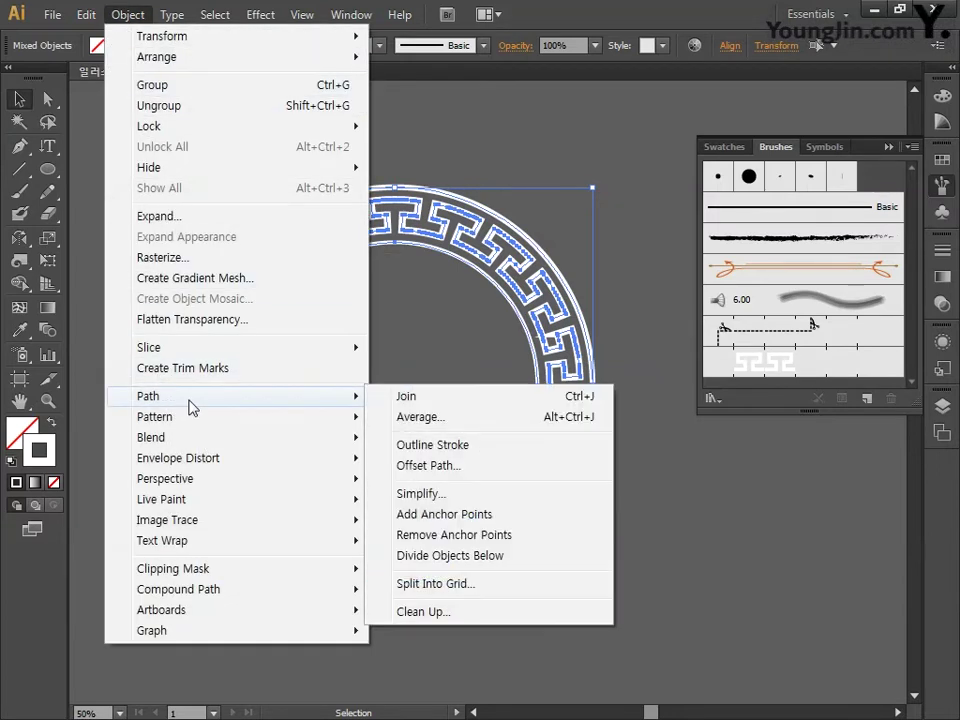
pyautogui.click(455, 446)
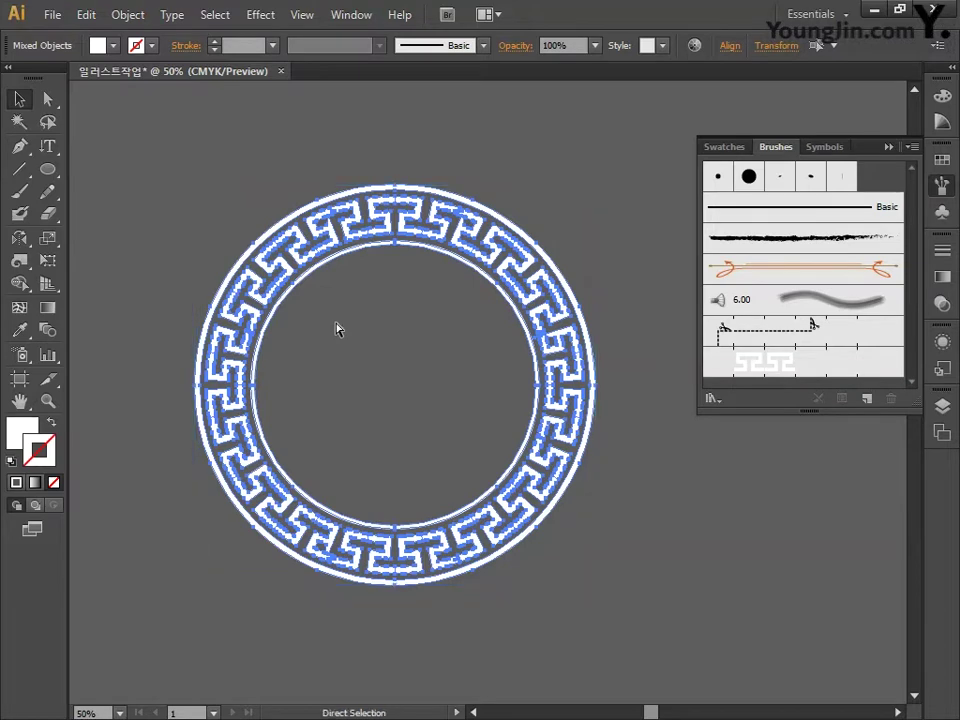
pyautogui.hotkey('ctrl', 'g')
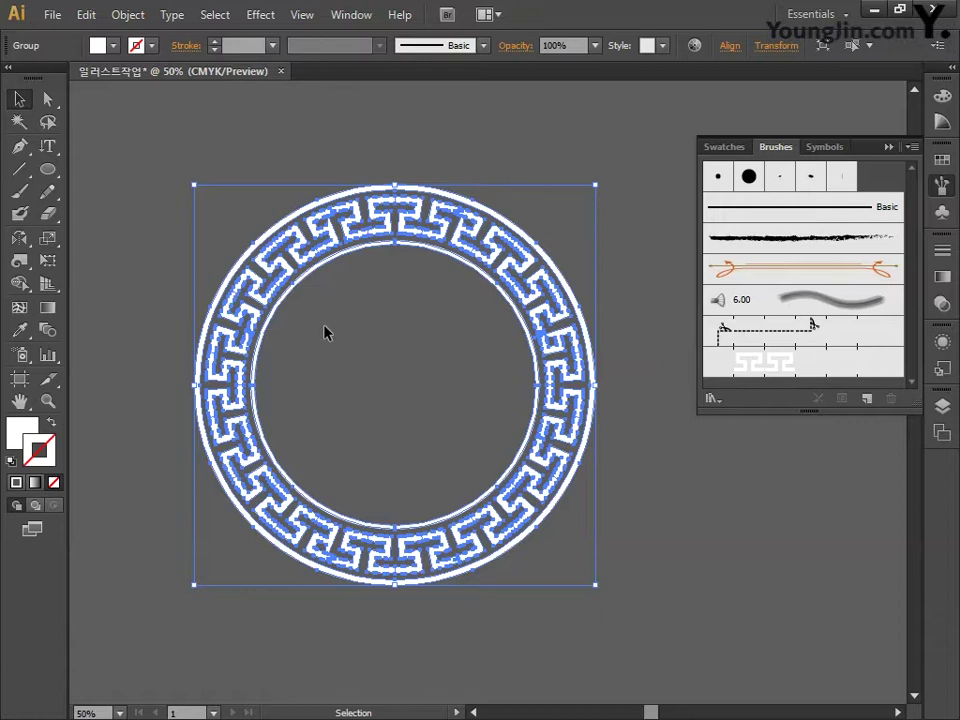
# On empty canvas to the left of the ornament, draw a shallow downward-bowed curve about 217 mm wide with the Pen tool.
pyautogui.press('space')
pyautogui.moveTo(124, 321)
pyautogui.mouseDown()
pyautogui.moveTo(553, 336)
pyautogui.moveTo(445, 343)
pyautogui.moveTo(495, 336)
pyautogui.mouseUp()
pyautogui.click(940, 186)
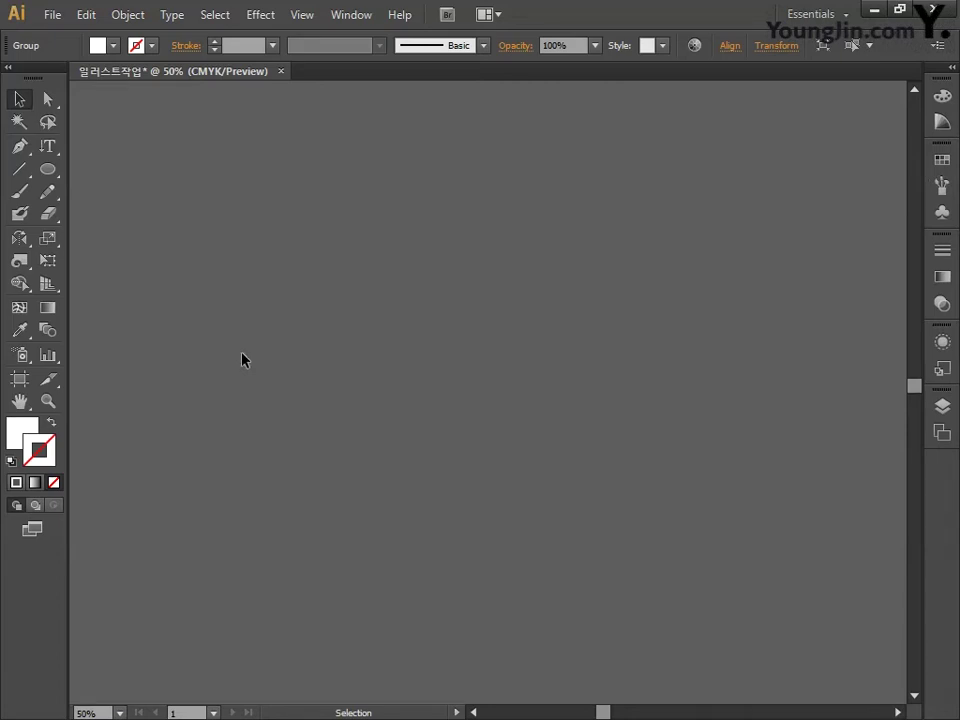
pyautogui.click(19, 146)
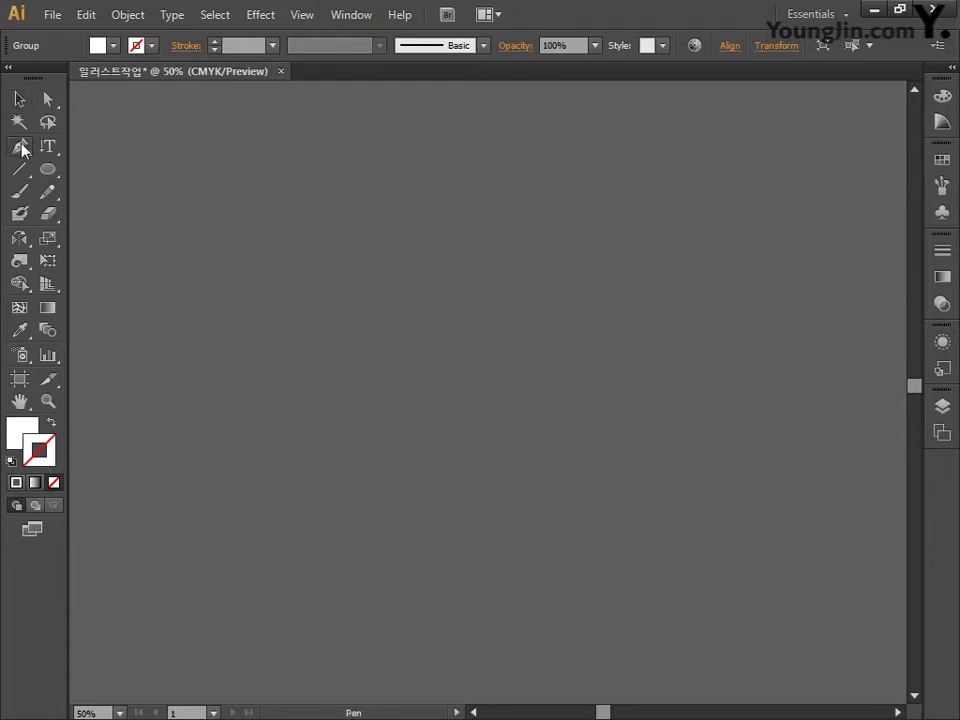
pyautogui.click(298, 266)
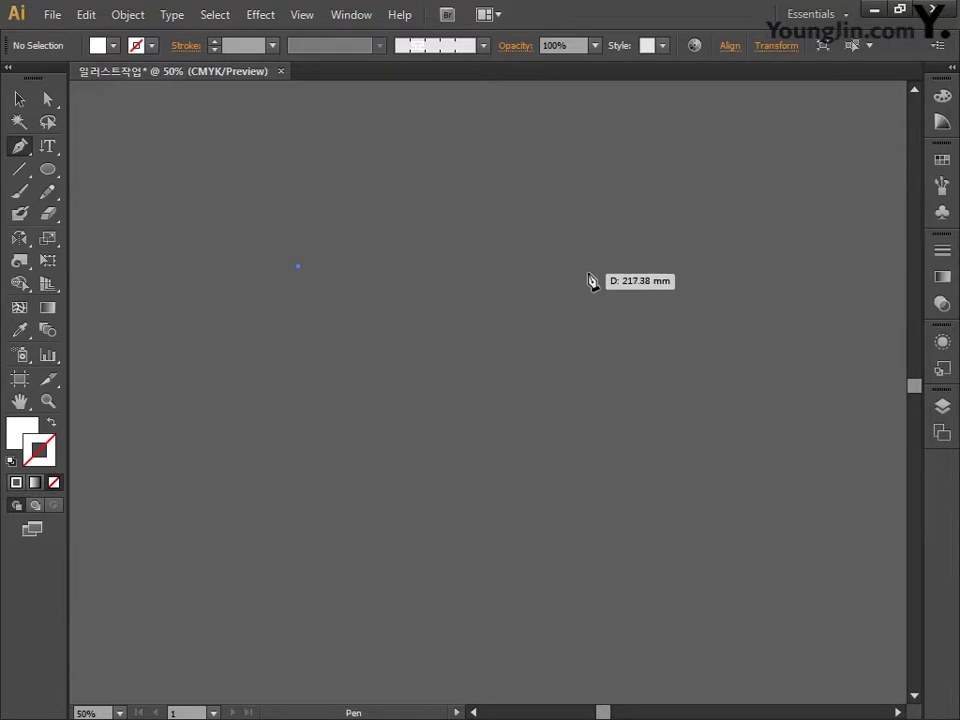
pyautogui.moveTo(593, 271); pyautogui.dragTo(756, 195)
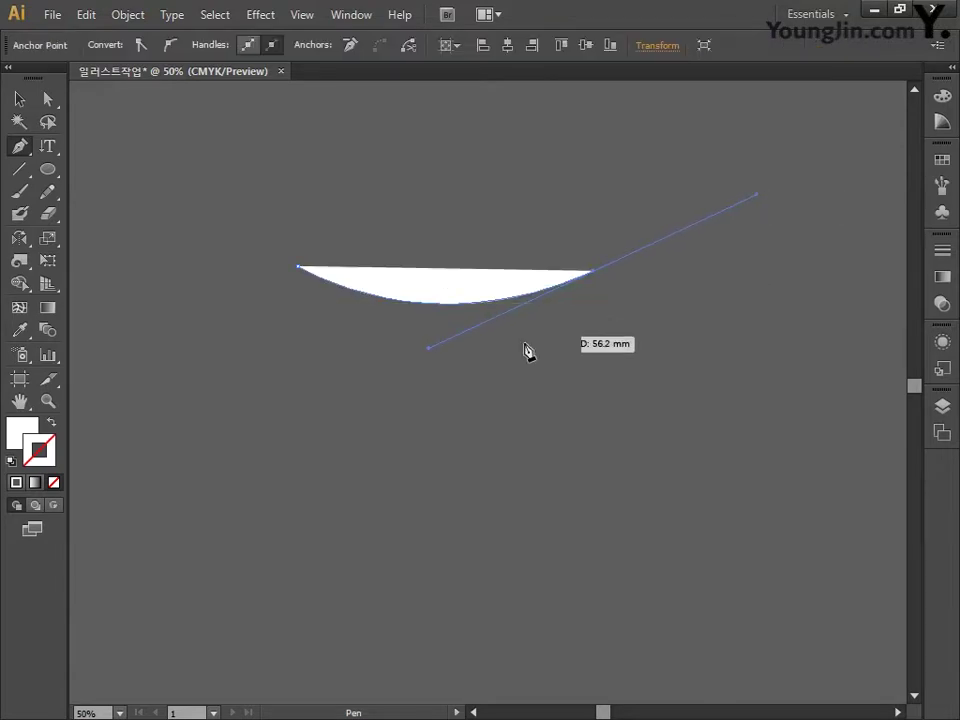
# Remove the curve's fill and give it a white stroke.
pyautogui.click(27, 418)
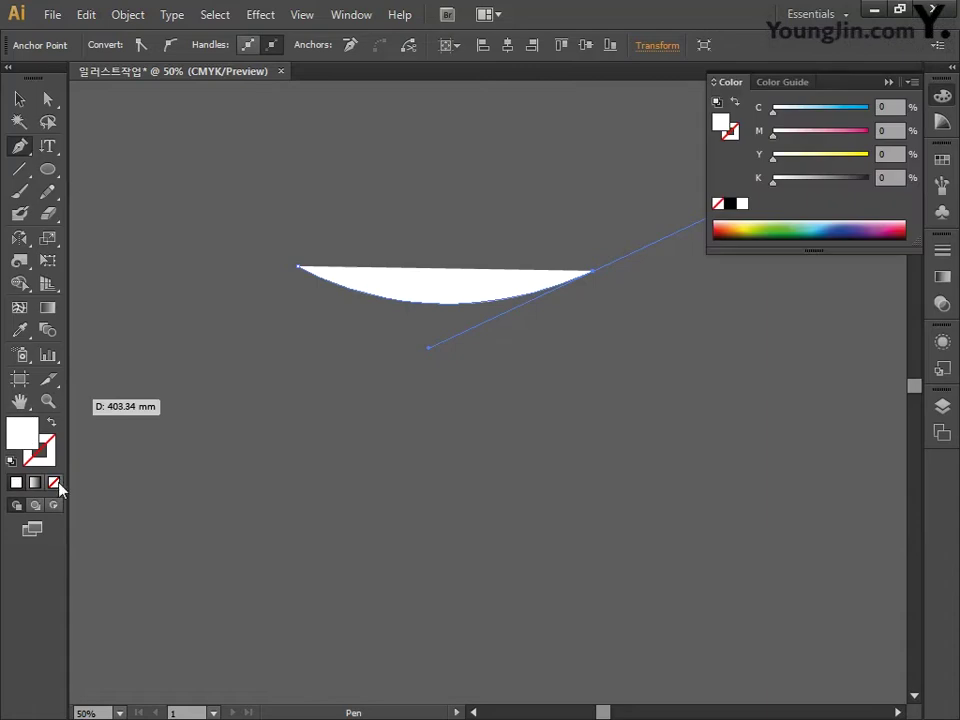
pyautogui.click(54, 482)
pyautogui.doubleClick(54, 455)
pyautogui.moveTo(478, 280); pyautogui.dragTo(435, 226)
# Open the Artistic_ChalkCharcoalPencil brush library and place it just below the white curve.
pyautogui.click(878, 240)
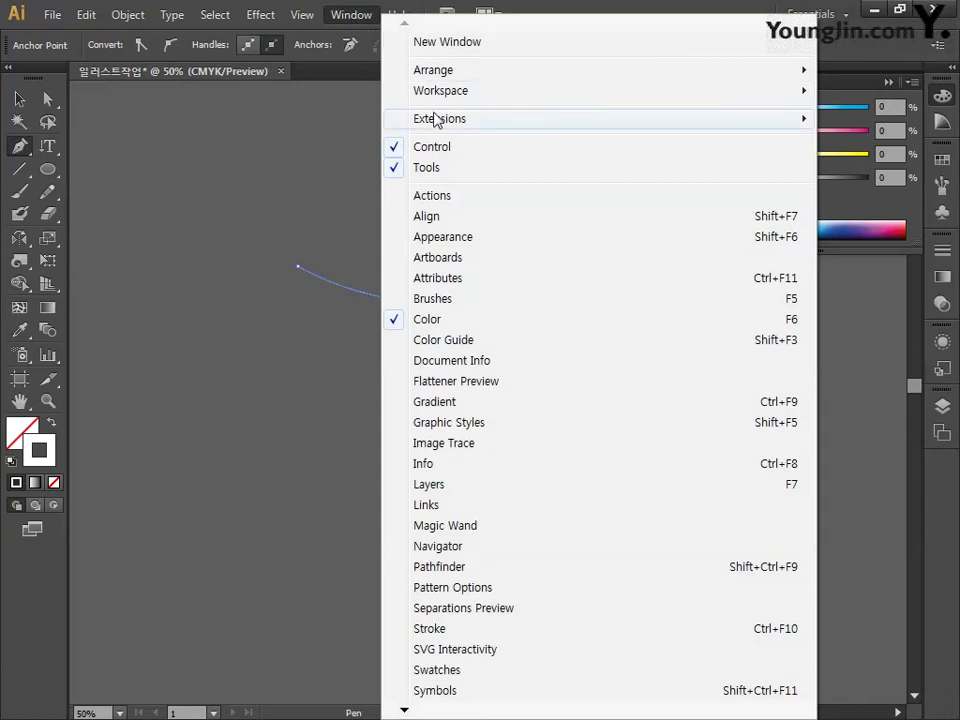
pyautogui.click(453, 300)
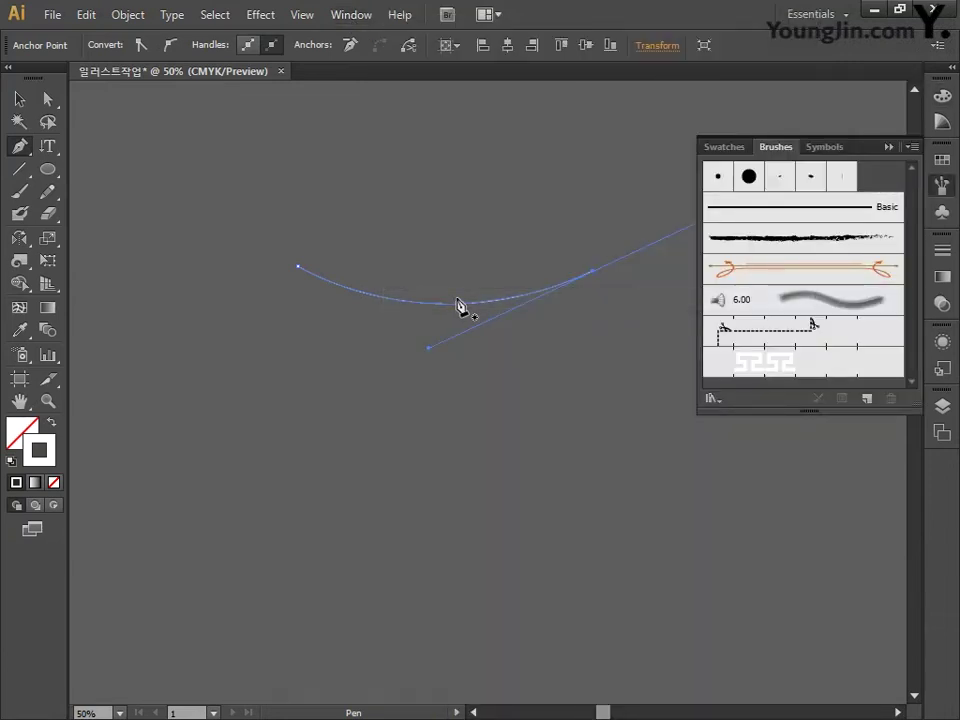
pyautogui.click(912, 147)
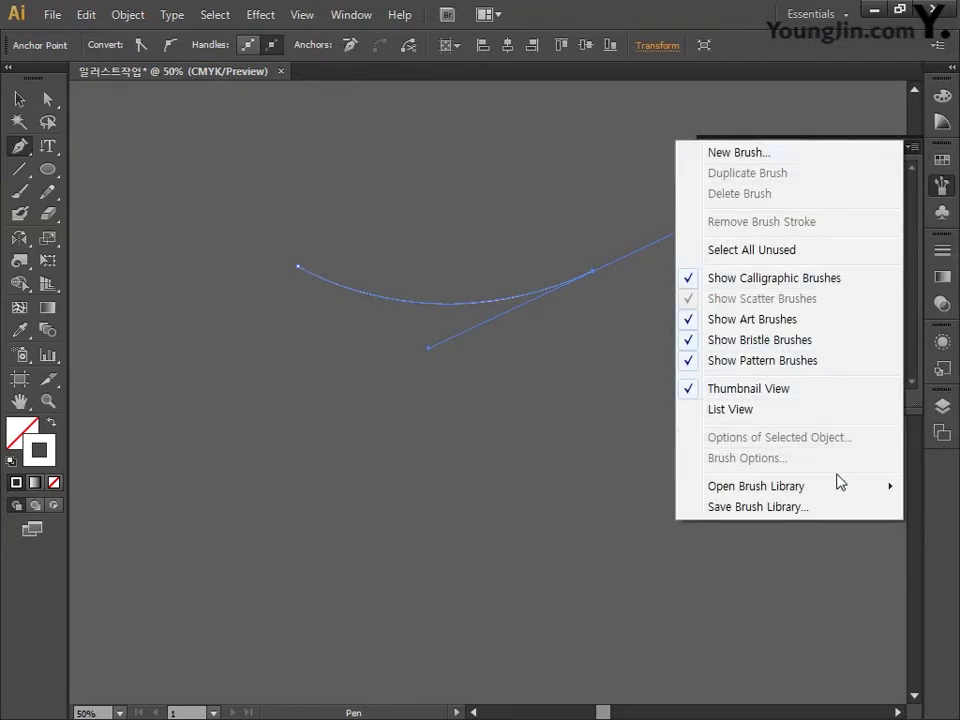
pyautogui.moveTo(838, 490)
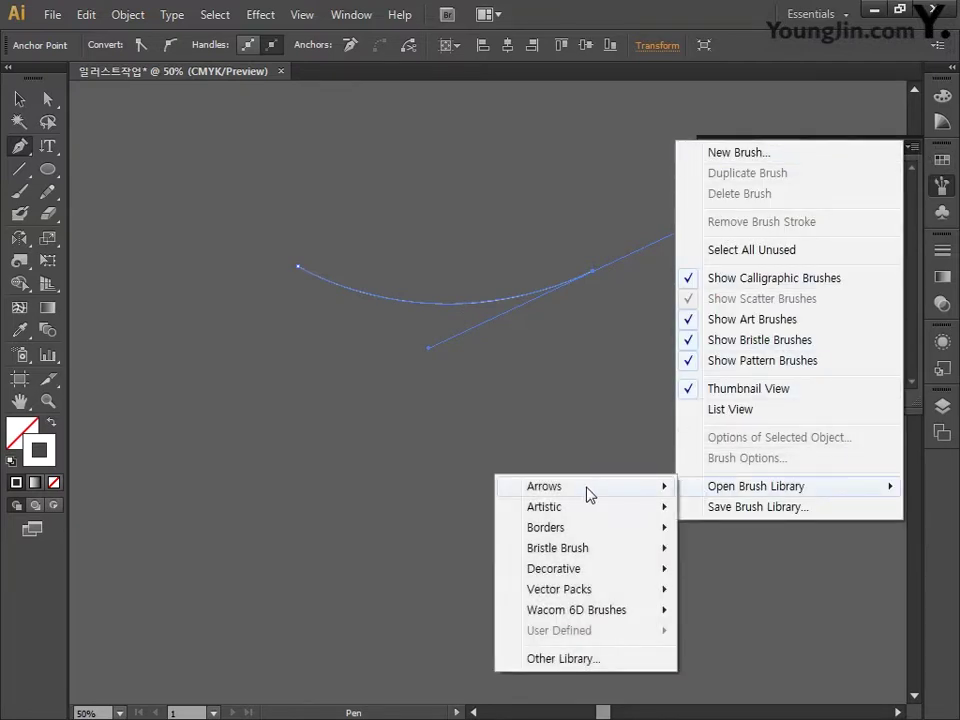
pyautogui.moveTo(564, 510)
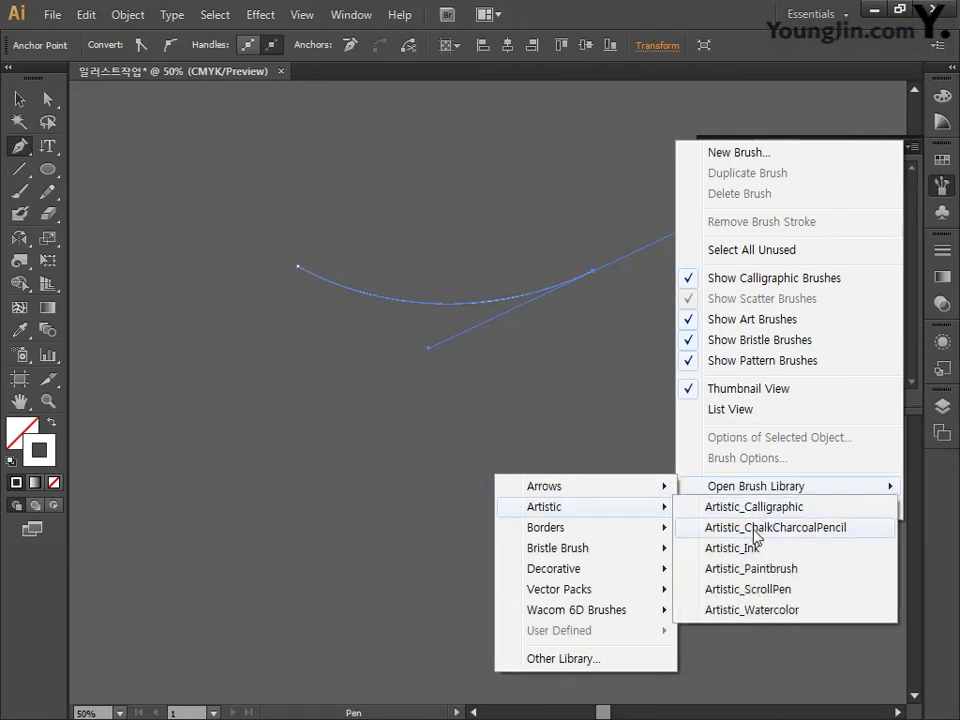
pyautogui.click(755, 537)
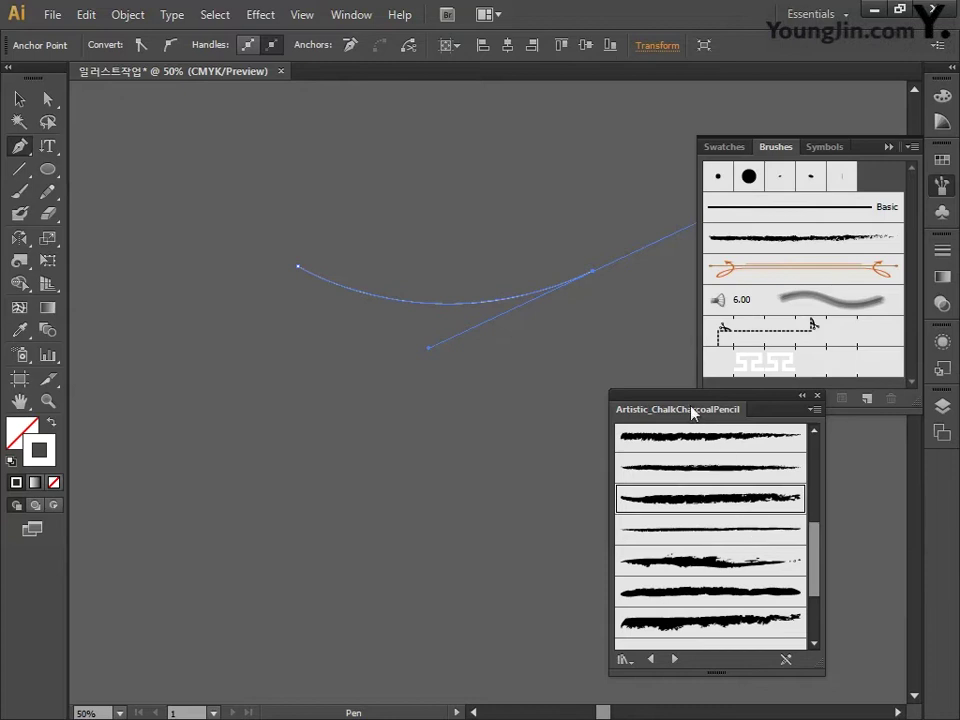
pyautogui.moveTo(692, 412); pyautogui.dragTo(473, 368)
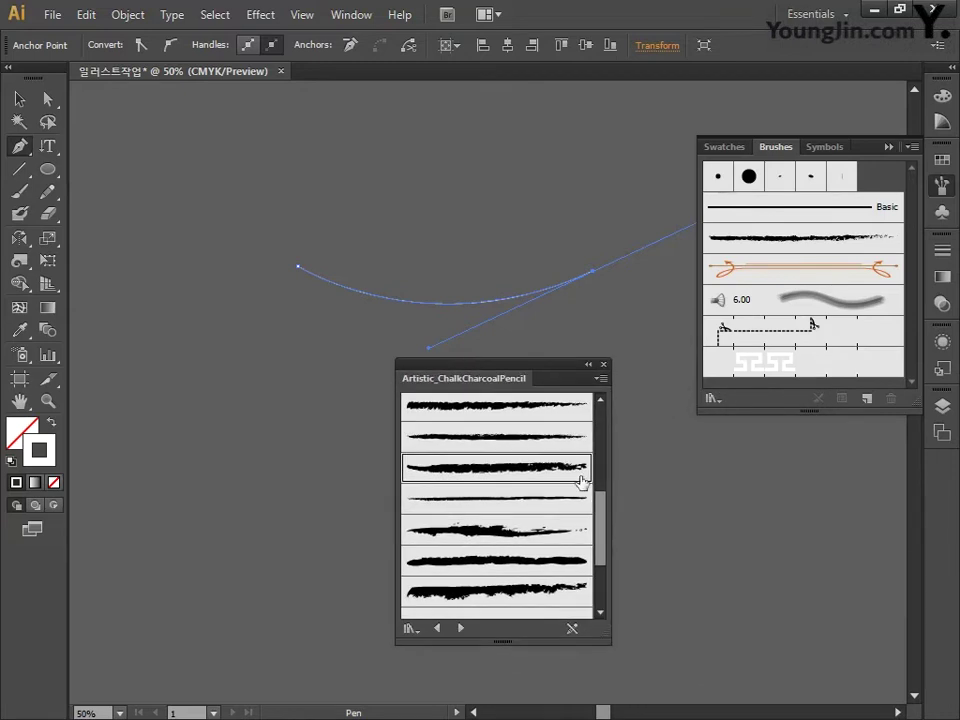
# Try a thick rough-edged charcoal brush on the white curve with a 10 pt stroke weight.
pyautogui.moveTo(603, 528); pyautogui.dragTo(602, 508)
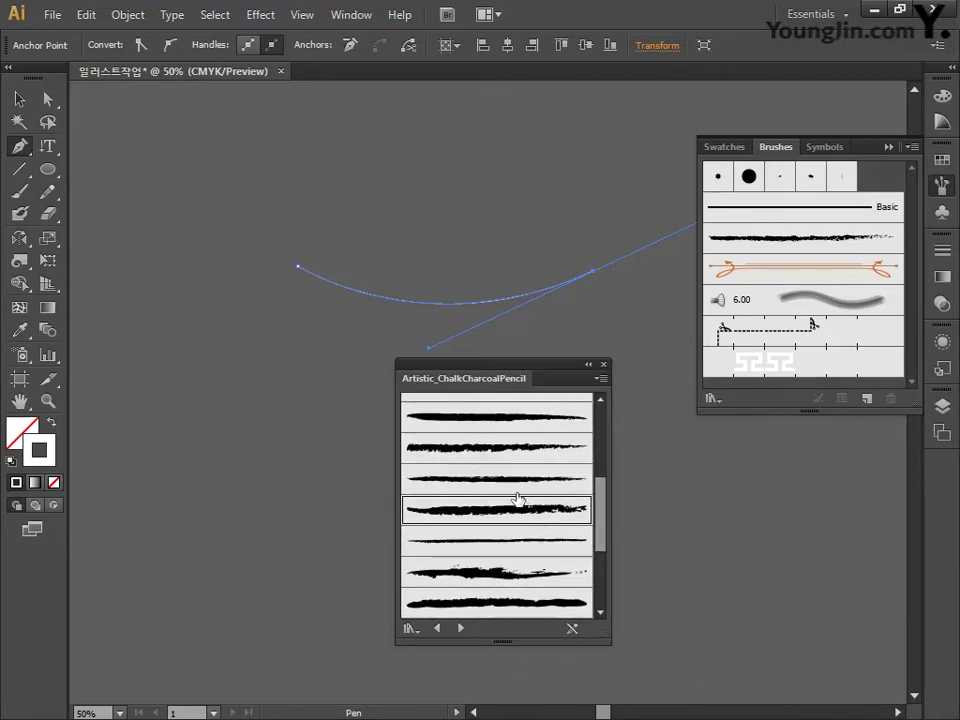
pyautogui.click(510, 545)
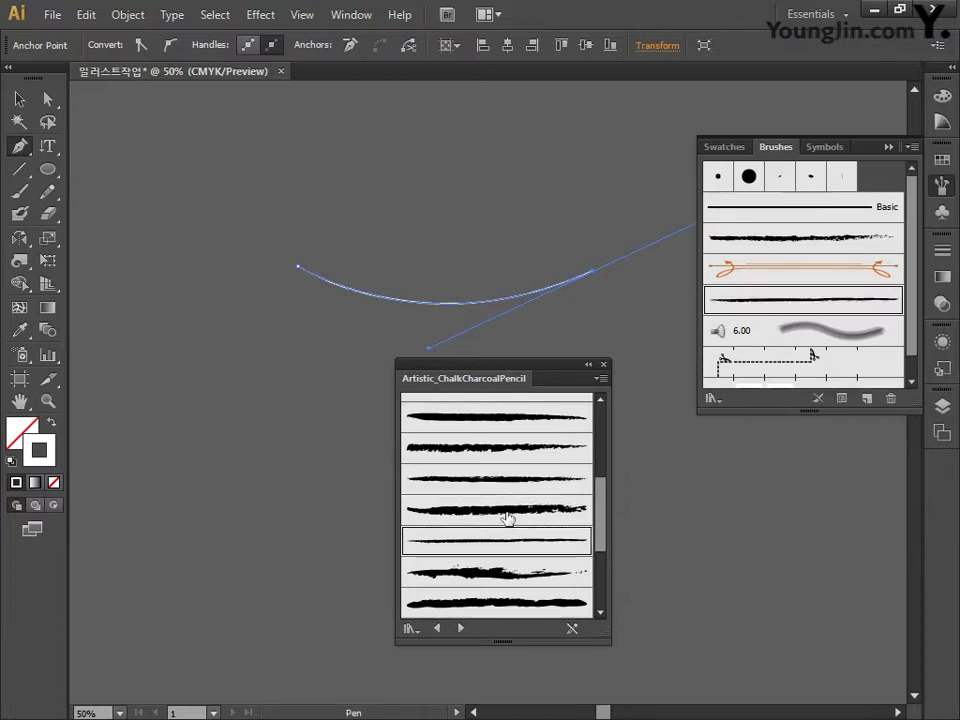
pyautogui.click(509, 514)
pyautogui.click(19, 98)
pyautogui.click(316, 197)
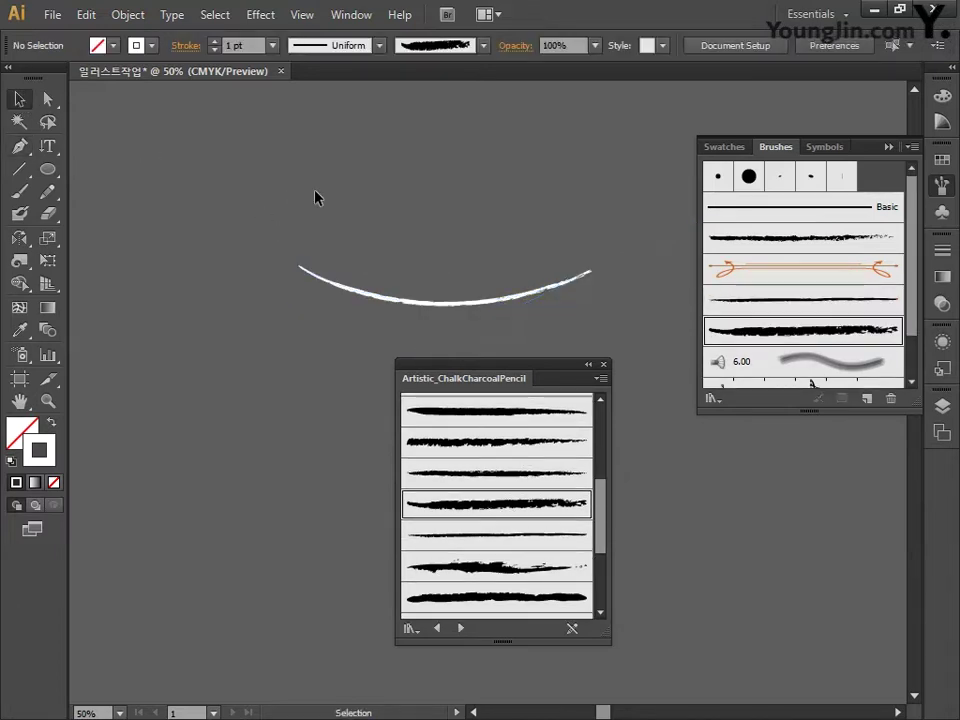
pyautogui.moveTo(578, 344); pyautogui.dragTo(574, 338)
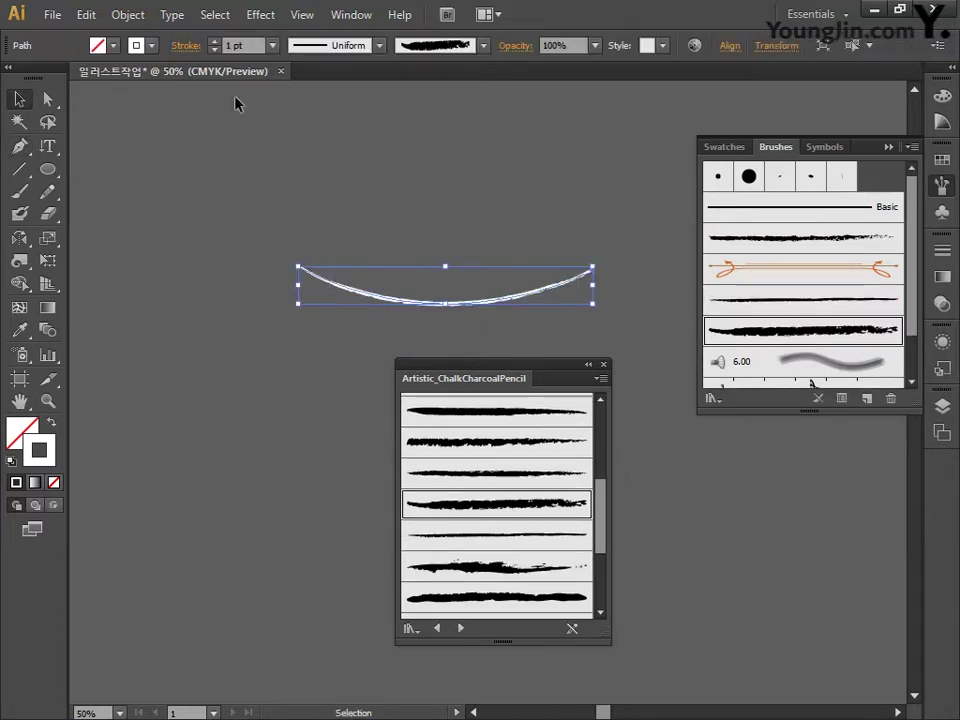
pyautogui.click(218, 44)
pyautogui.click(218, 44)
pyautogui.click(218, 44)
pyautogui.click(218, 44)
pyautogui.click(218, 44)
pyautogui.click(218, 44)
pyautogui.click(218, 44)
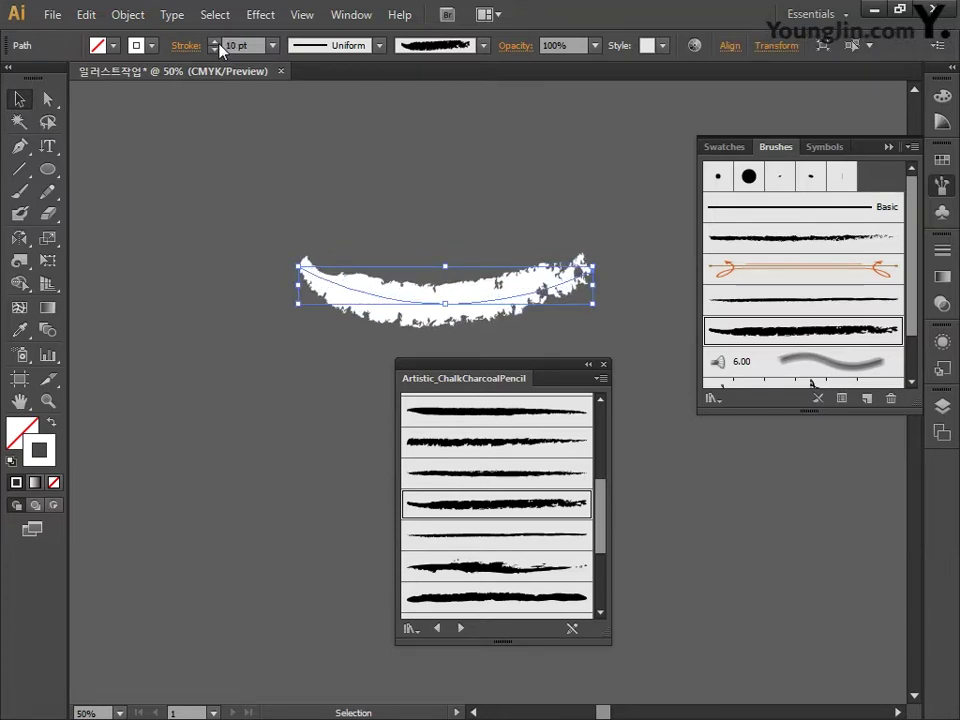
# Try other charcoal brushes on the curve, ending with the one that fades out at its end, at a 12 pt stroke weight.
pyautogui.click(524, 450)
pyautogui.click(524, 472)
pyautogui.moveTo(604, 521); pyautogui.dragTo(602, 445)
pyautogui.click(510, 503)
pyautogui.click(523, 532)
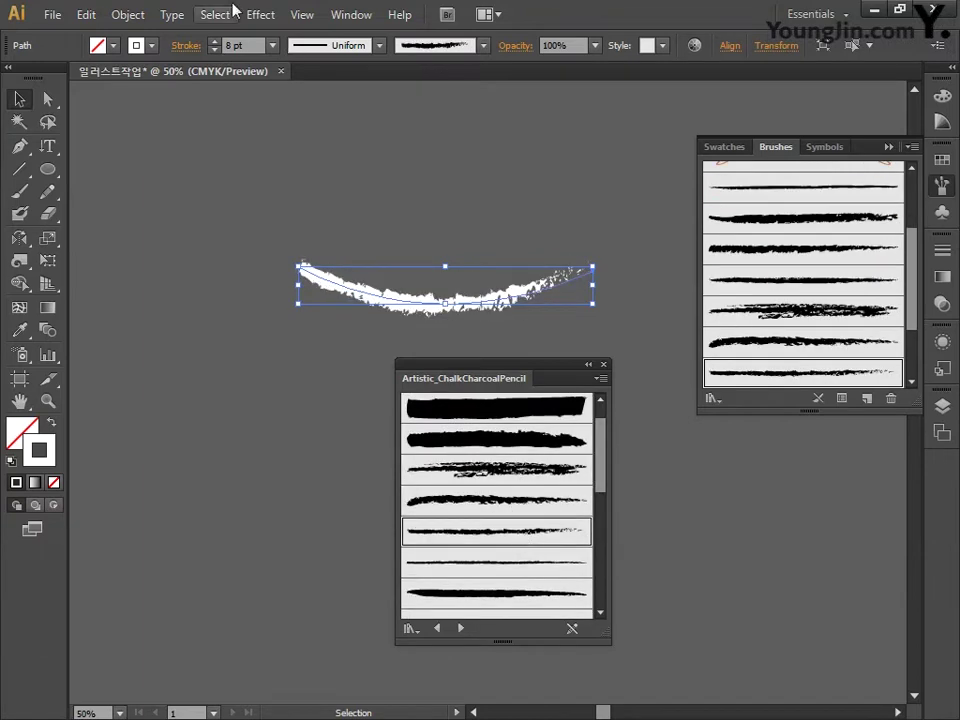
pyautogui.click(221, 44)
pyautogui.click(221, 44)
pyautogui.click(221, 44)
pyautogui.click(221, 44)
pyautogui.click(221, 44)
pyautogui.click(214, 50)
# Apply the charcoal brush with a thick middle and tapered ends to the curve and set its stroke weight to 13 pt.
pyautogui.moveTo(603, 467); pyautogui.dragTo(599, 491)
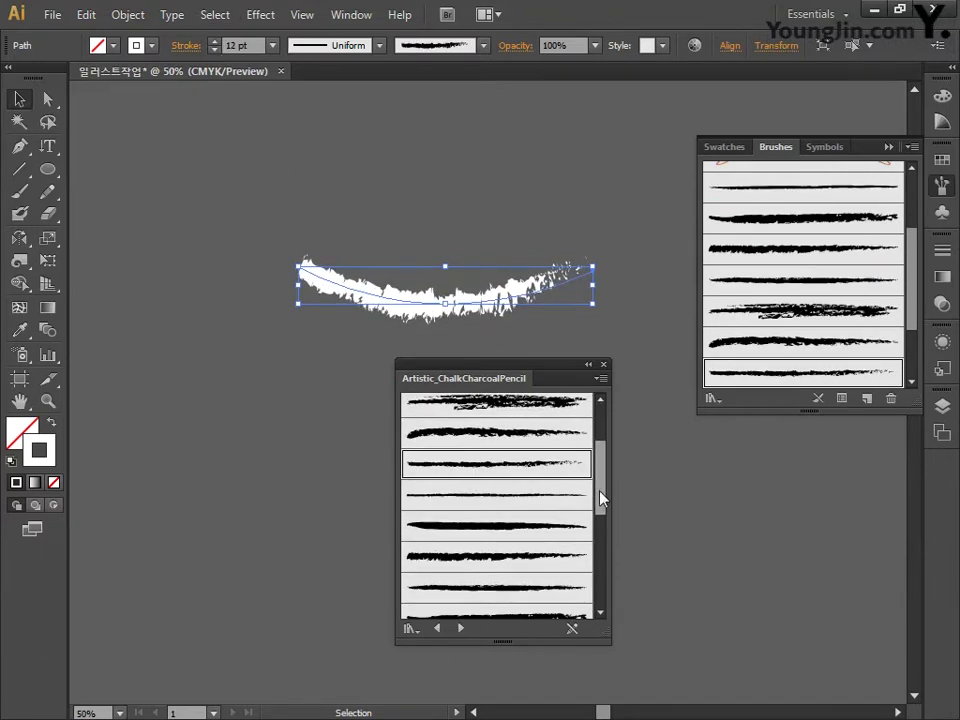
pyautogui.click(570, 494)
pyautogui.click(527, 530)
pyautogui.click(510, 557)
pyautogui.click(502, 594)
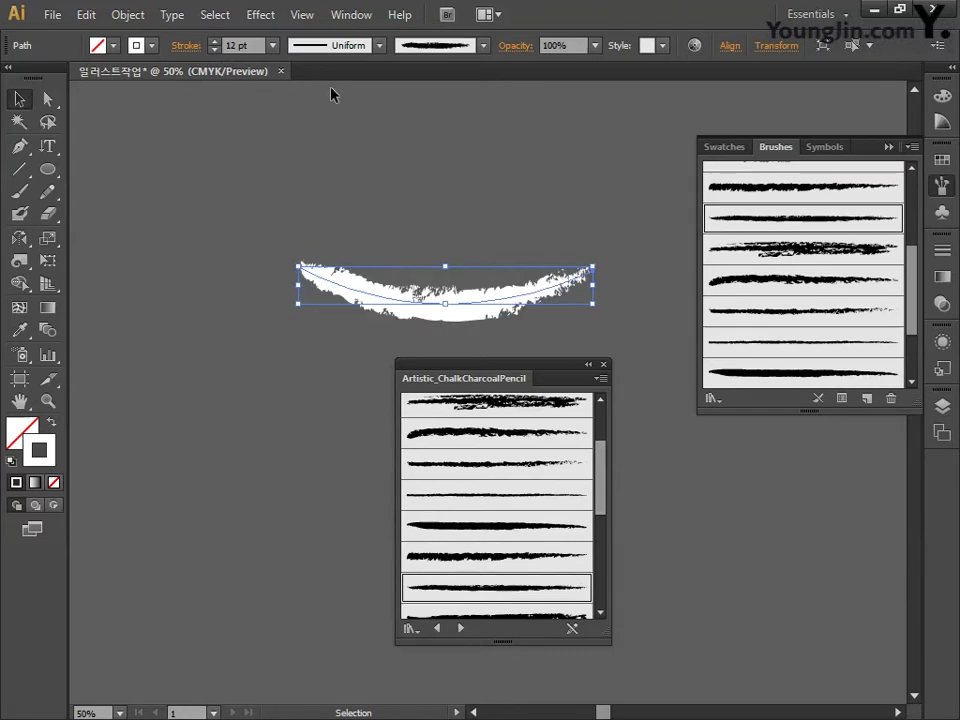
pyautogui.click(217, 43)
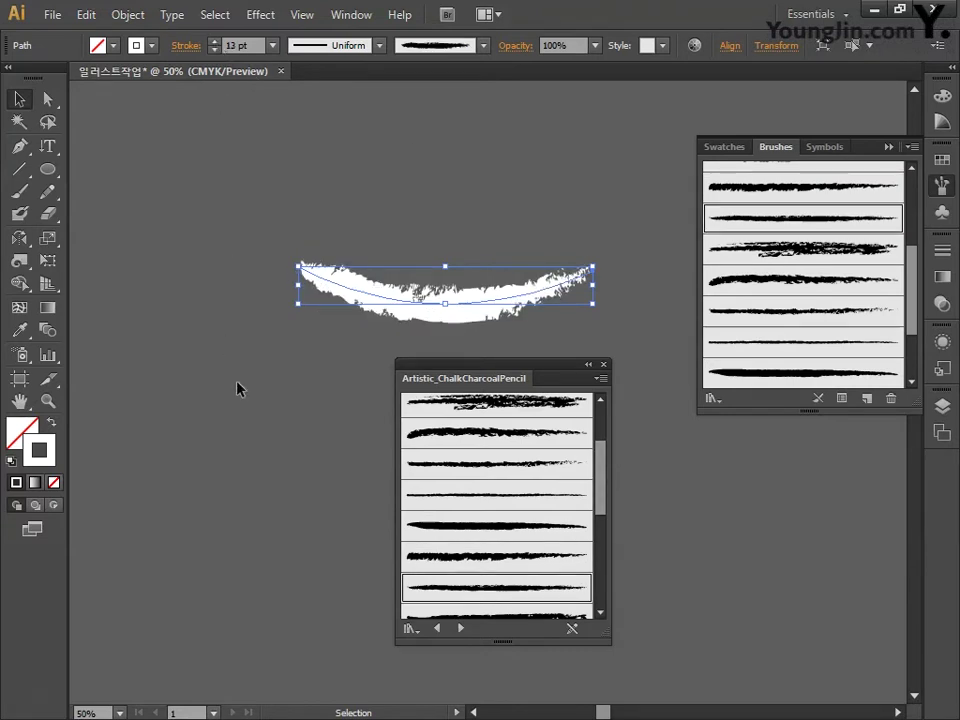
# Draw an upward-bowed arch with the Pen tool just above the brushed curve, spanning the same width.
pyautogui.click(17, 146)
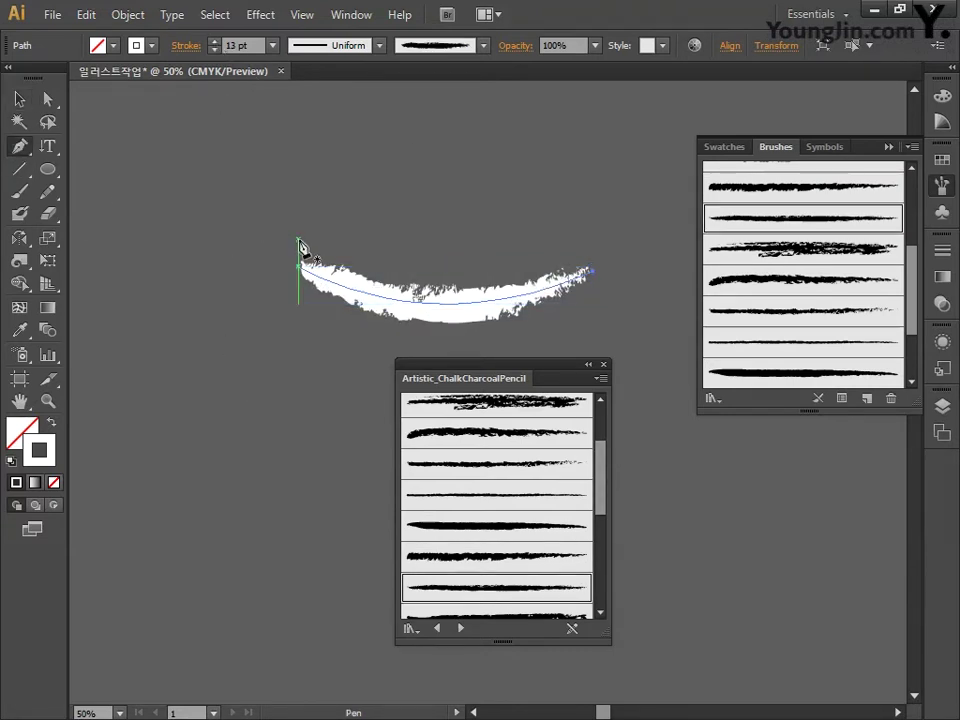
pyautogui.click(300, 243)
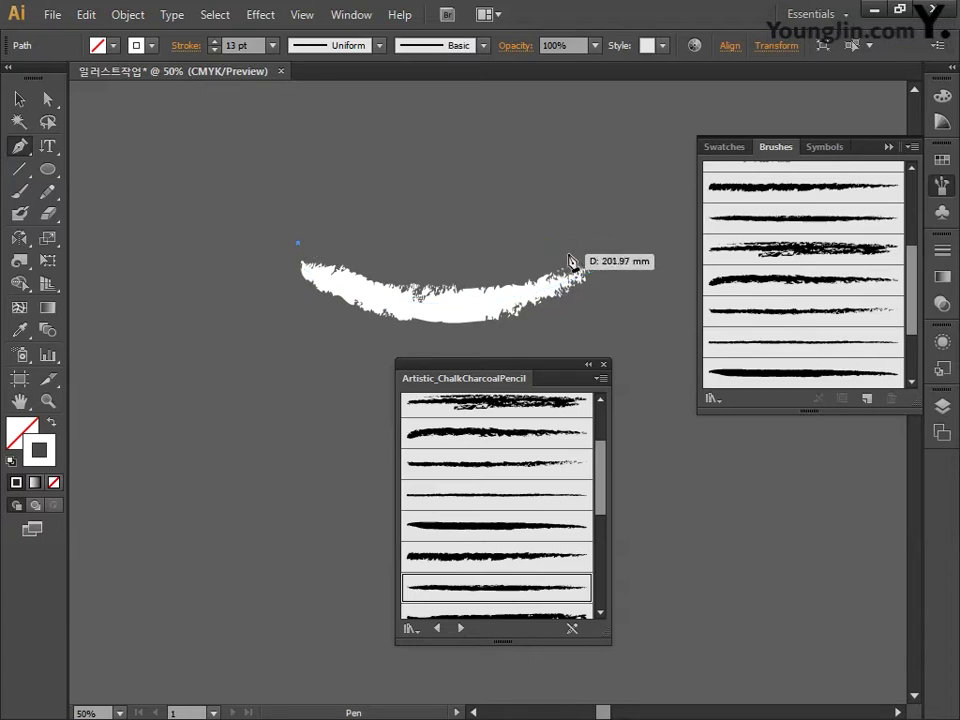
pyautogui.moveTo(595, 252)
pyautogui.mouseDown()
pyautogui.moveTo(700, 355)
pyautogui.moveTo(739, 358)
pyautogui.moveTo(742, 375)
pyautogui.mouseUp()
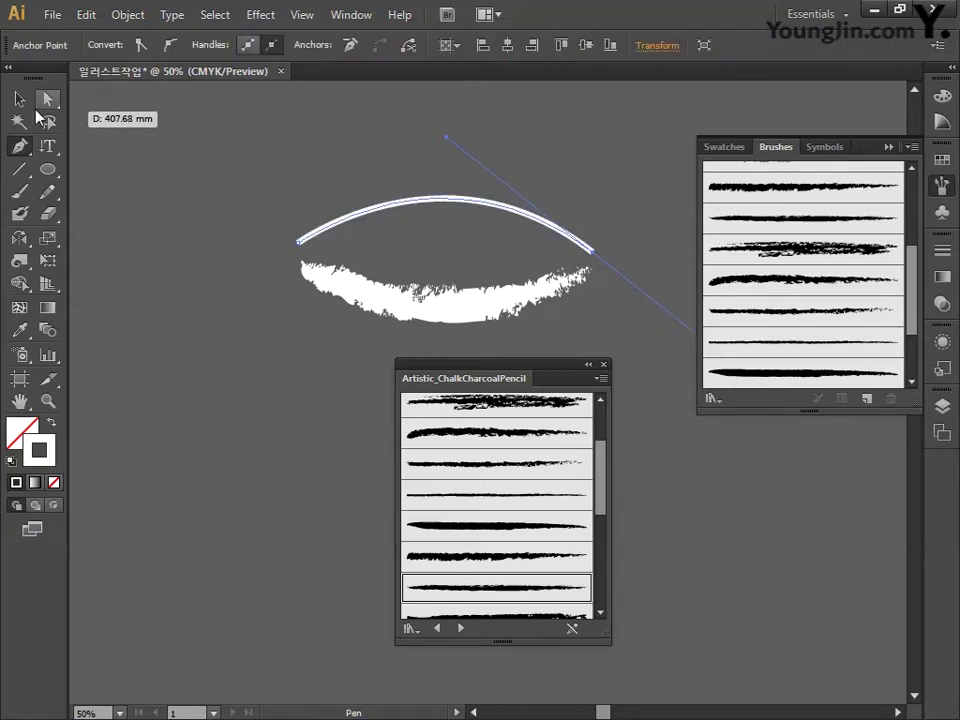
# Apply the lower curve's charcoal brush to the arch and set its stroke weight to 10 pt.
pyautogui.click(19, 99)
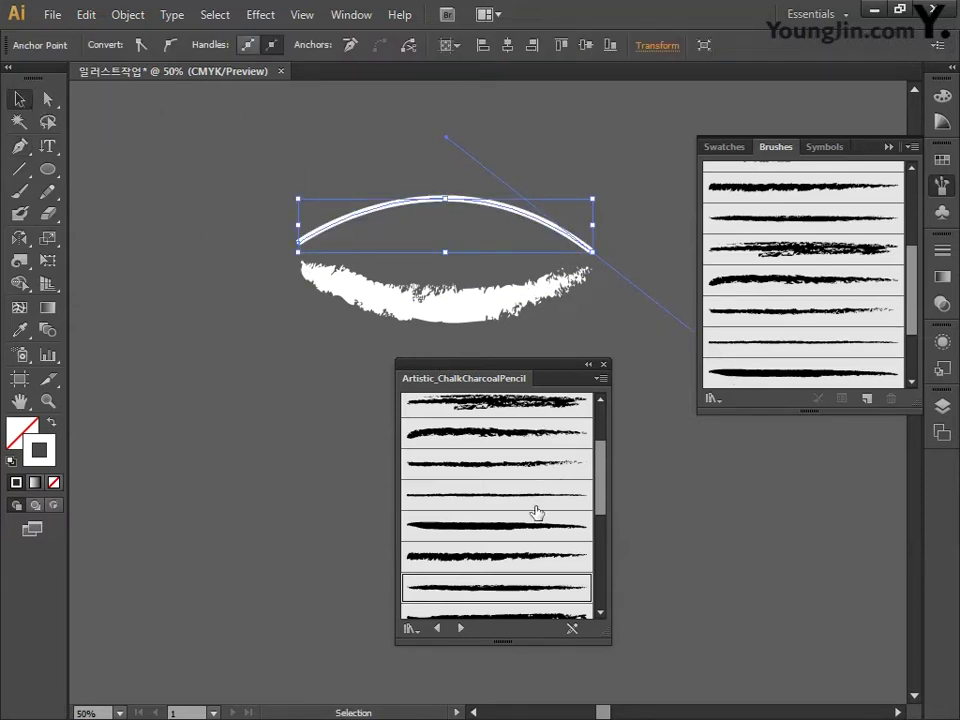
pyautogui.click(499, 593)
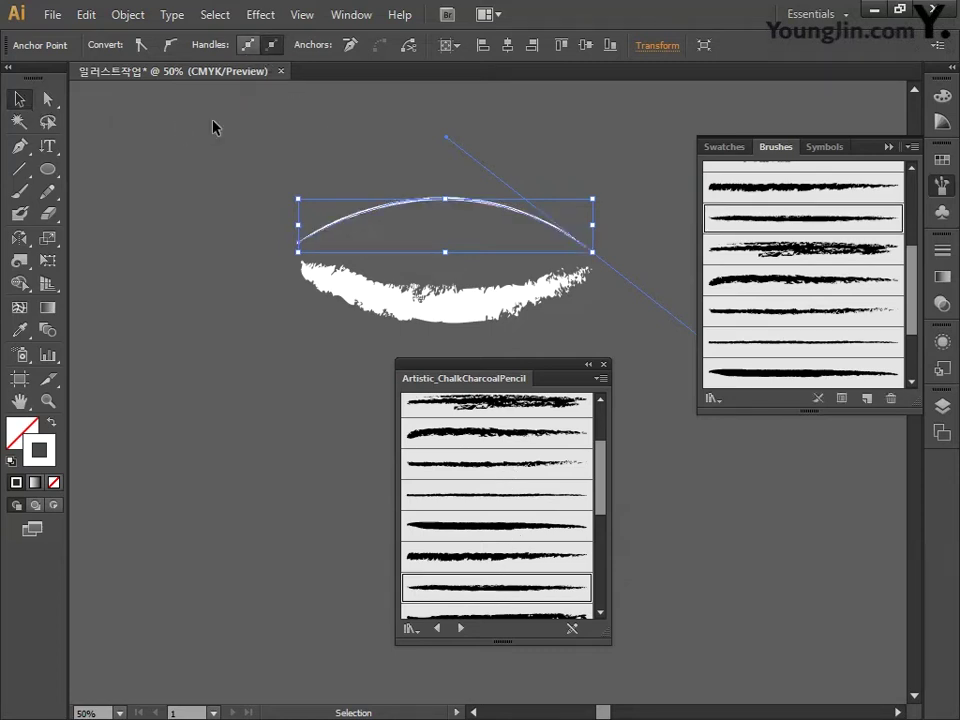
pyautogui.click(478, 212)
pyautogui.click(214, 40)
pyautogui.click(214, 40)
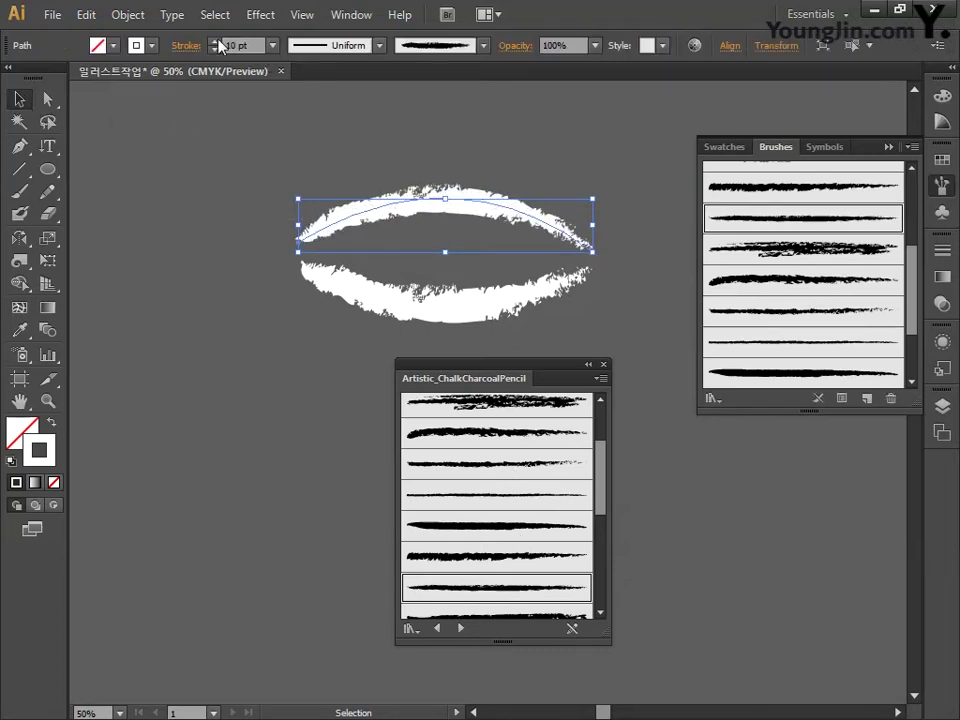
# Set the lower rim curve's stroke weight to 14 pt and move the brush library clear of the drawing area.
pyautogui.hotkey('ctrl', 'alt', '[')
pyautogui.press('Up')
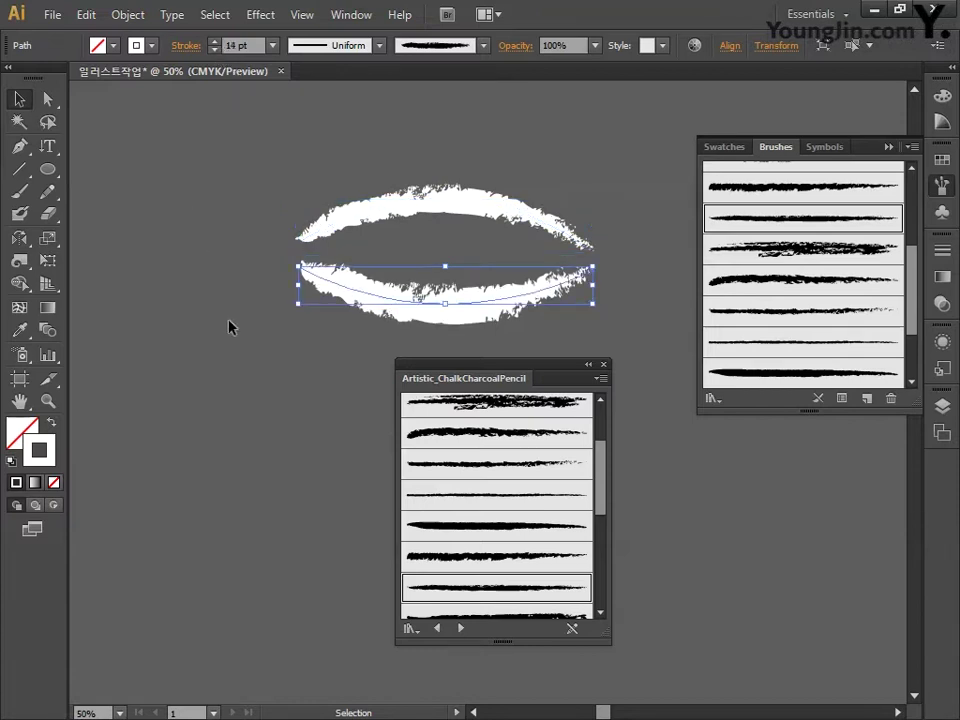
pyautogui.moveTo(543, 374)
pyautogui.mouseDown()
pyautogui.moveTo(705, 330)
pyautogui.moveTo(806, 251)
pyautogui.mouseUp()
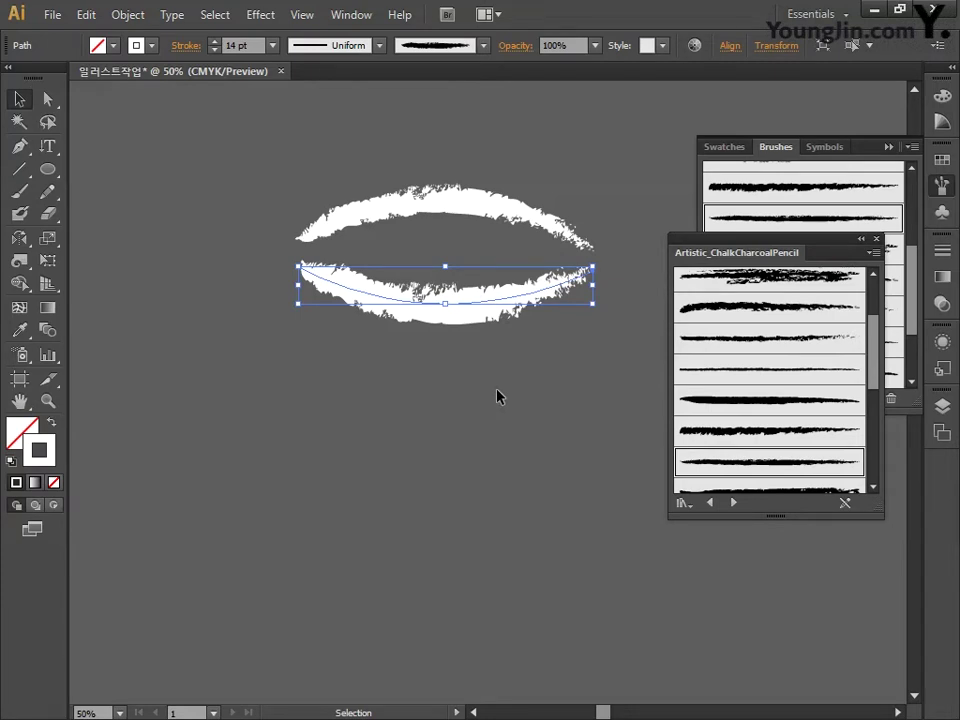
# Draw a short curve with the Pen tool rising to the right beneath the right end of the lower rim.
pyautogui.press('p')
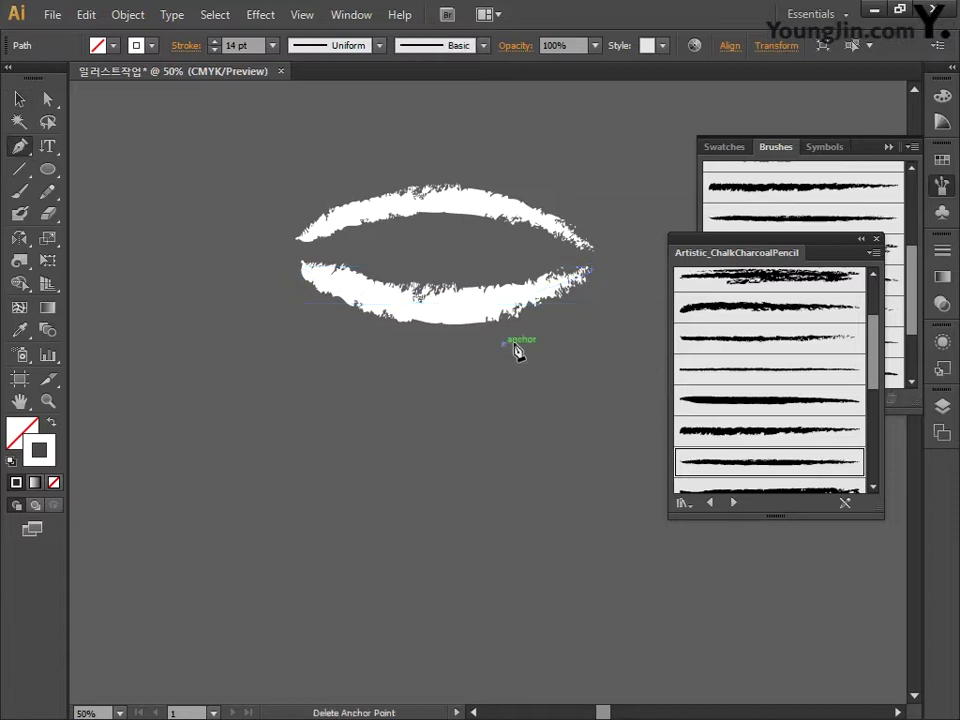
pyautogui.moveTo(503, 343); pyautogui.dragTo(604, 285)
pyautogui.moveTo(638, 250); pyautogui.dragTo(640, 250)
pyautogui.keyDown('ctrl'); pyautogui.click(302, 313); pyautogui.keyUp('ctrl')
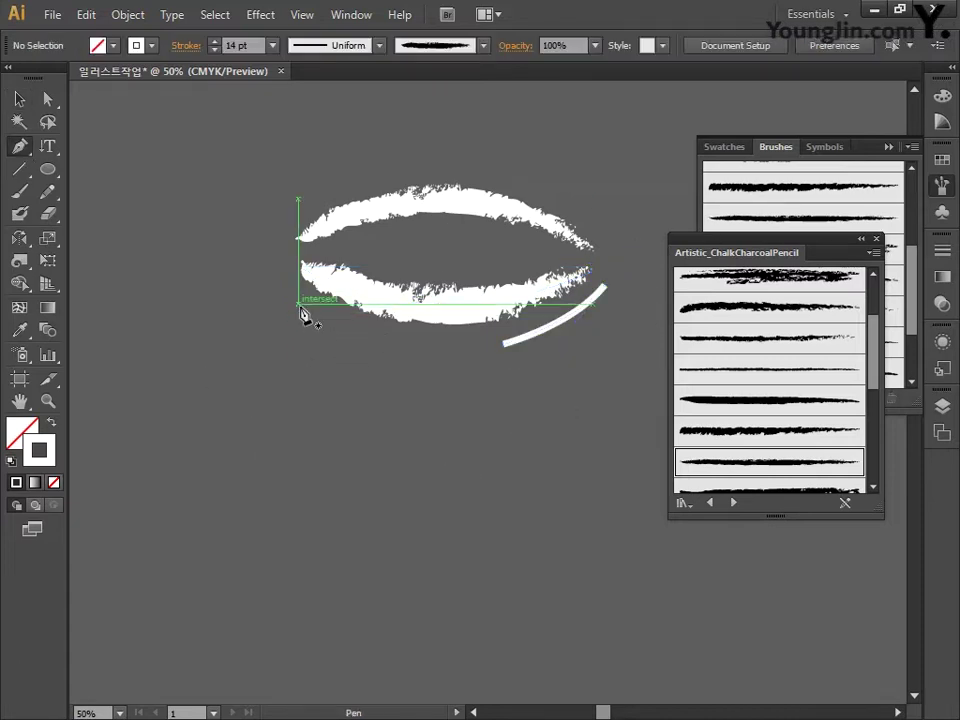
# Draw a curve descending from below the rim's left end as the bowl's left side and nudge it upward.
pyautogui.click(298, 303)
pyautogui.moveTo(380, 396); pyautogui.dragTo(445, 417)
pyautogui.click(22, 103)
pyautogui.moveTo(338, 366); pyautogui.dragTo(338, 353)
# Draw a downward-bowed curve as the bowl's base and pull its right end point inward by about 16 mm.
pyautogui.press('p')
pyautogui.click(347, 394)
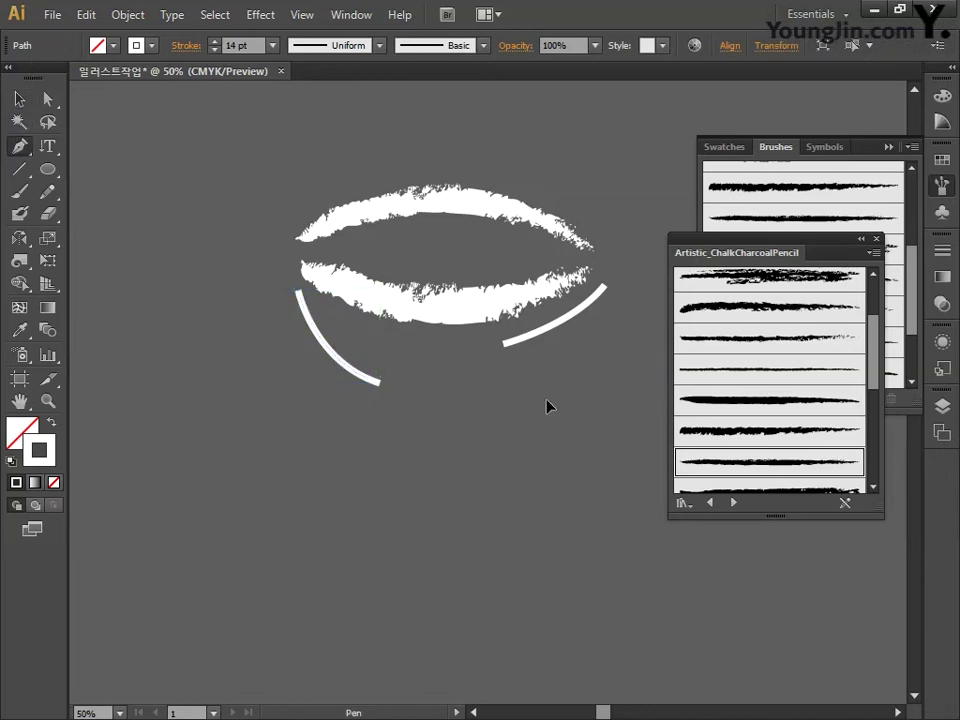
pyautogui.moveTo(546, 401); pyautogui.dragTo(662, 334)
pyautogui.moveTo(546, 401); pyautogui.dragTo(525, 407)
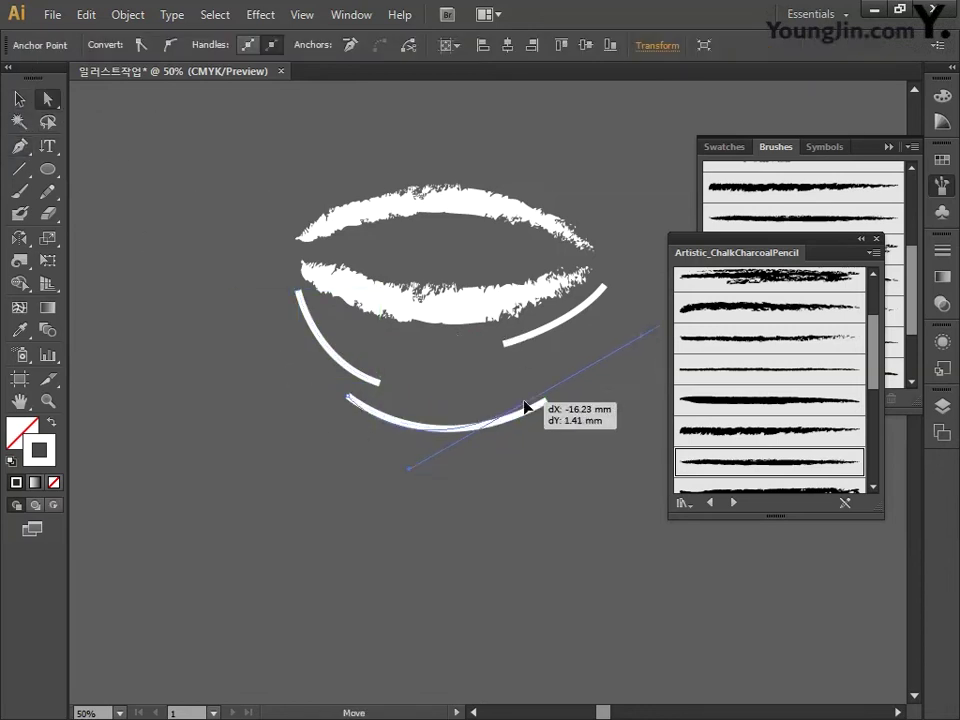
pyautogui.keyDown('ctrl'); pyautogui.click(476, 435); pyautogui.keyUp('ctrl')
pyautogui.click(18, 99)
# Draw a longer curve below the short right one as the bowl's right side and nudge it slightly upward.
pyautogui.click(20, 148)
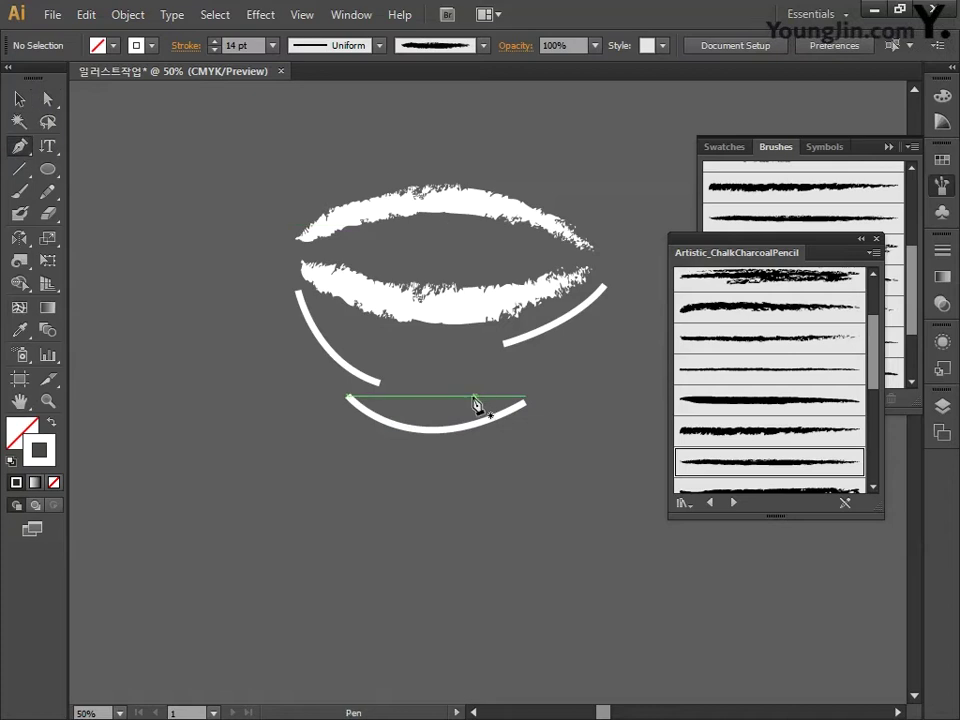
pyautogui.click(458, 403)
pyautogui.moveTo(600, 315); pyautogui.dragTo(638, 251)
pyautogui.click(18, 99)
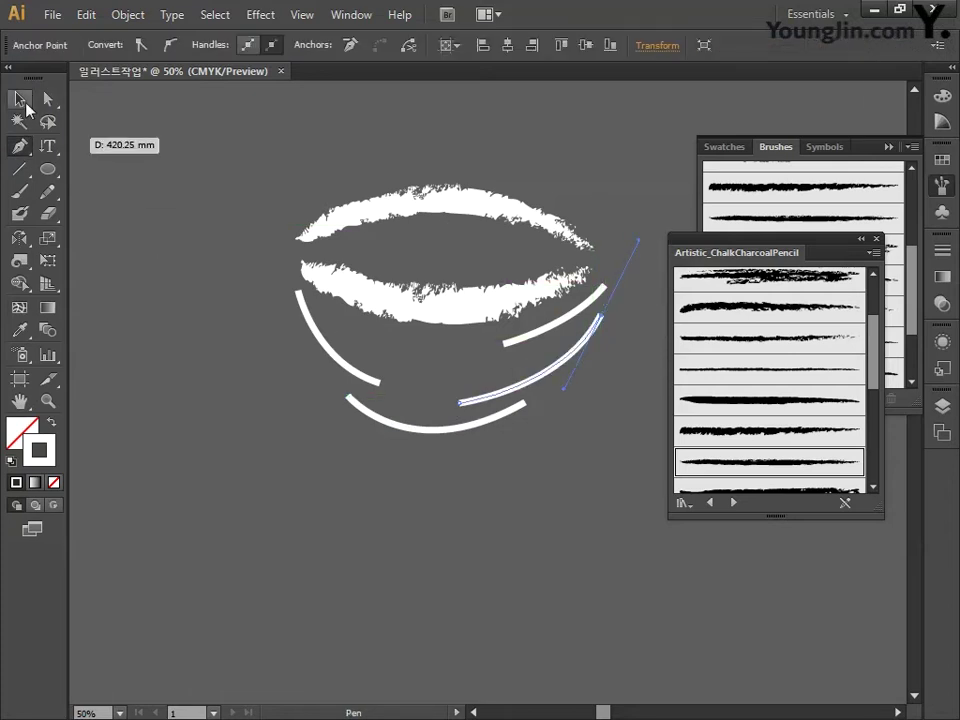
pyautogui.click(561, 368)
pyautogui.moveTo(585, 356)
pyautogui.mouseDown()
pyautogui.moveTo(600, 318)
pyautogui.moveTo(584, 354)
pyautogui.mouseUp()
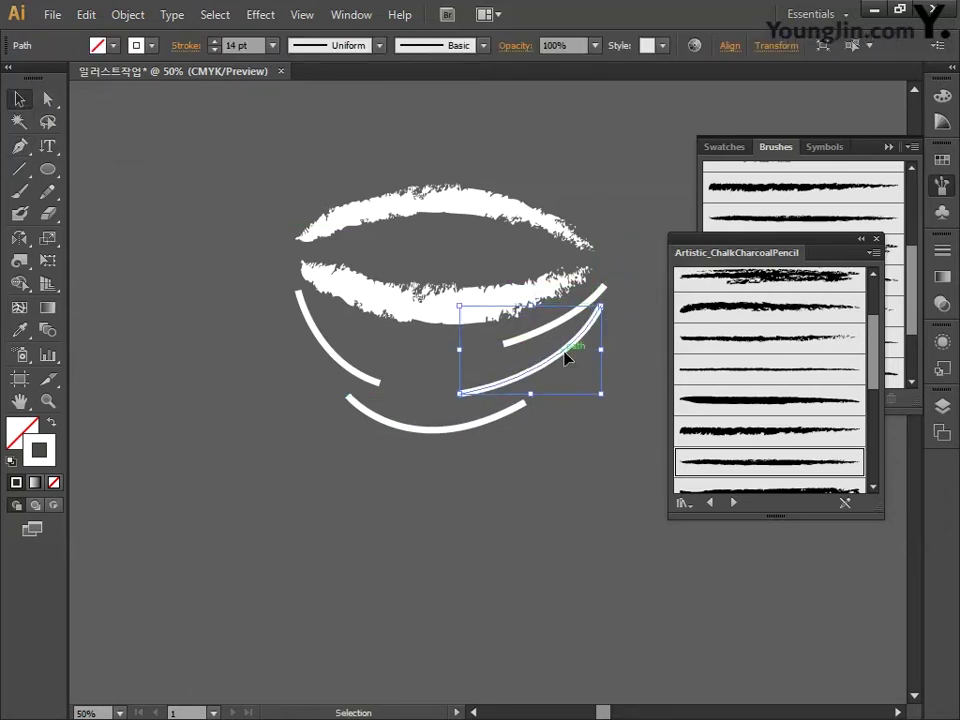
# Select all four plain bowl curves, apply the rim's charcoal brush and set their stroke weight to 7 pt.
pyautogui.moveTo(589, 471)
pyautogui.mouseDown()
pyautogui.moveTo(336, 364)
pyautogui.moveTo(350, 378)
pyautogui.mouseUp()
pyautogui.click(560, 313)
pyautogui.click(768, 462)
pyautogui.click(214, 41)
pyautogui.click(214, 41)
pyautogui.click(214, 41)
pyautogui.click(214, 41)
pyautogui.click(214, 41)
pyautogui.click(214, 41)
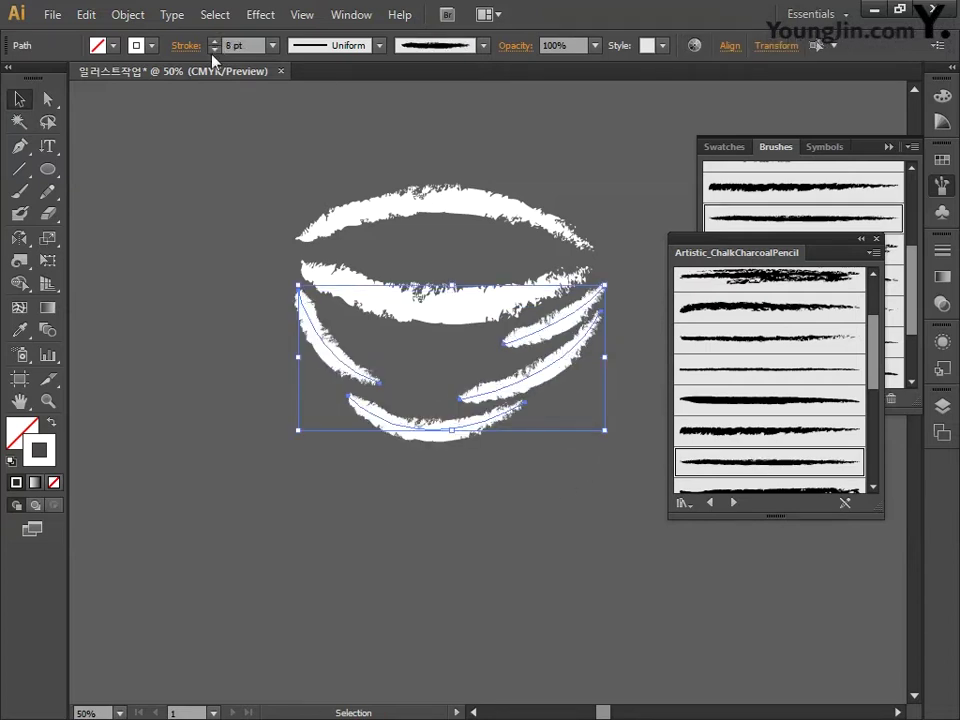
pyautogui.hotkey('ctrl', 'shift', 'a')
# Shift the bowl's base stroke slightly to the right and close the Artistic_ChalkCharcoalPencil library.
pyautogui.moveTo(439, 430); pyautogui.dragTo(449, 432)
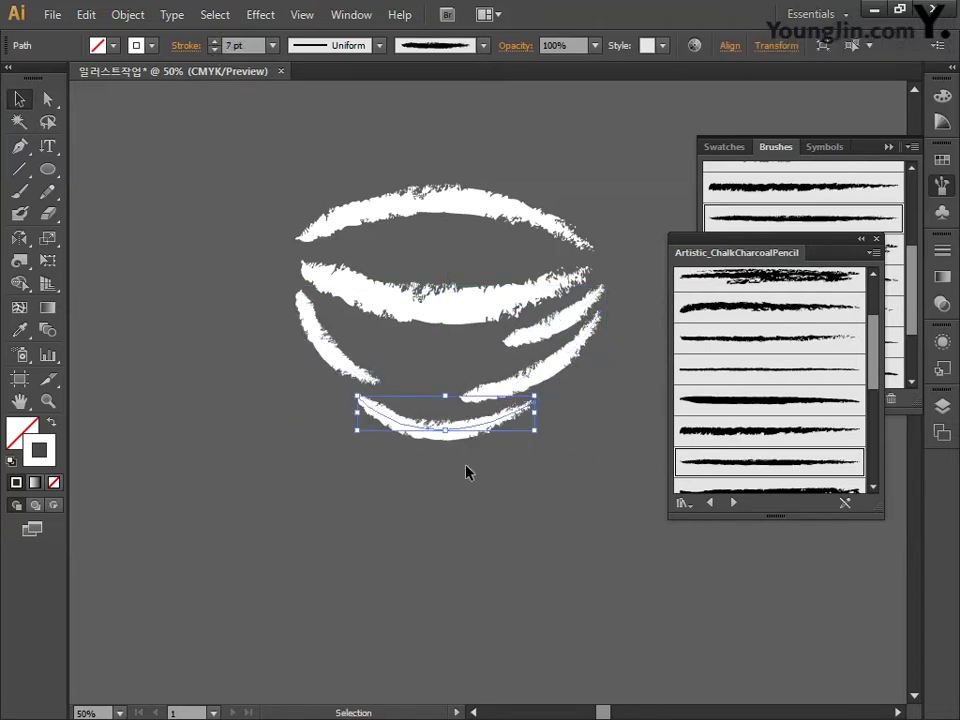
pyautogui.click(477, 486)
pyautogui.scroll(2, 476, 489)
pyautogui.hscroll(3, 468, 497)
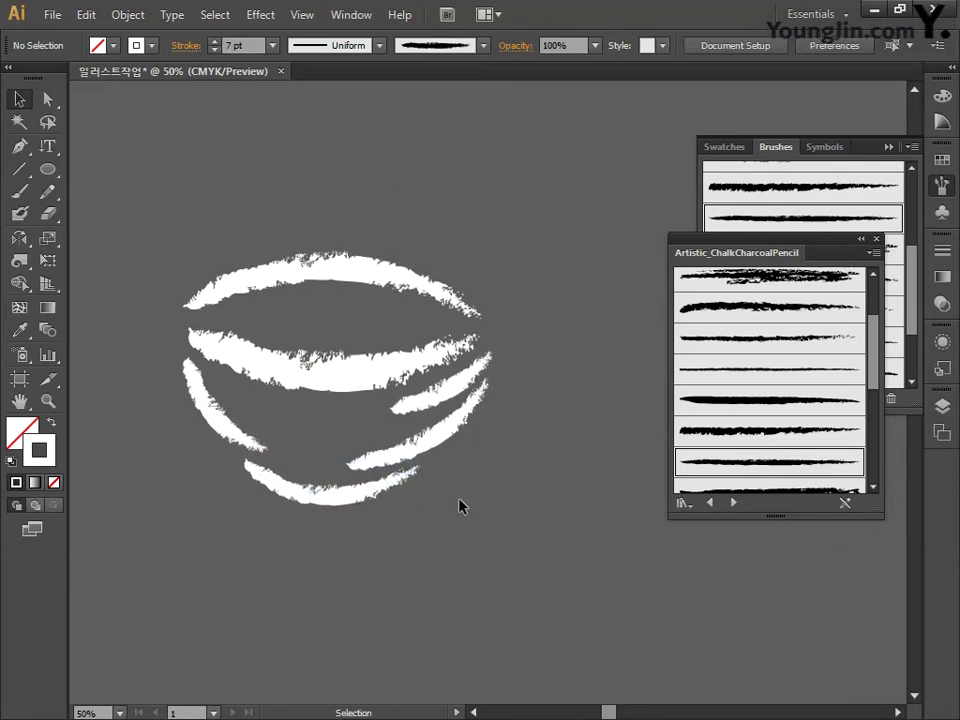
pyautogui.click(877, 240)
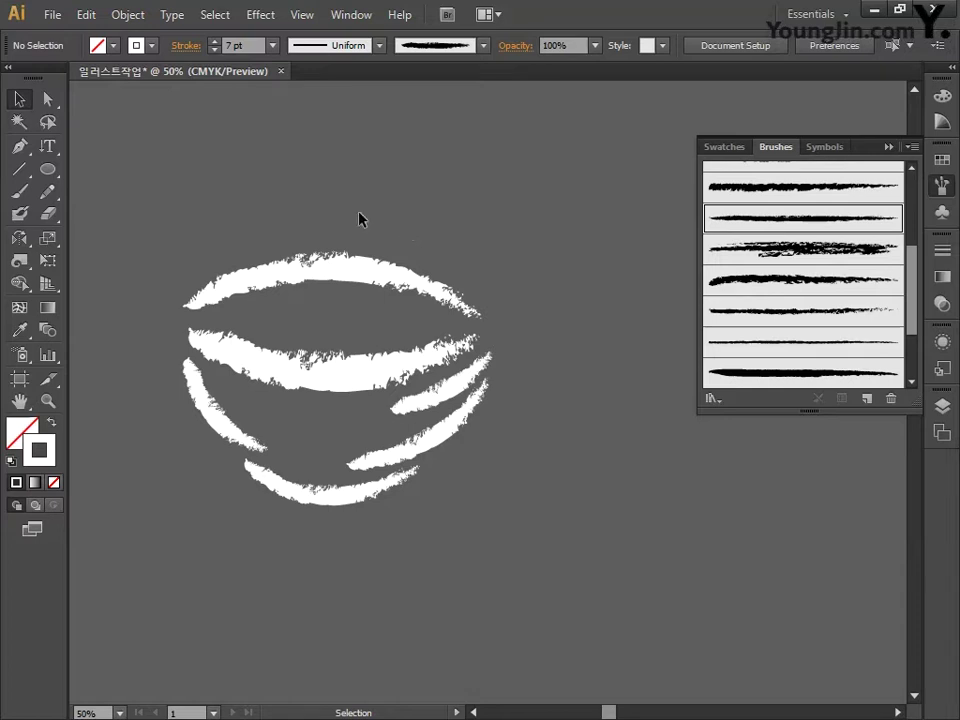
# Draw the leaf's upper edge, pointed tip and right side as straight Pen segments to the right of the bowl.
pyautogui.click(20, 148)
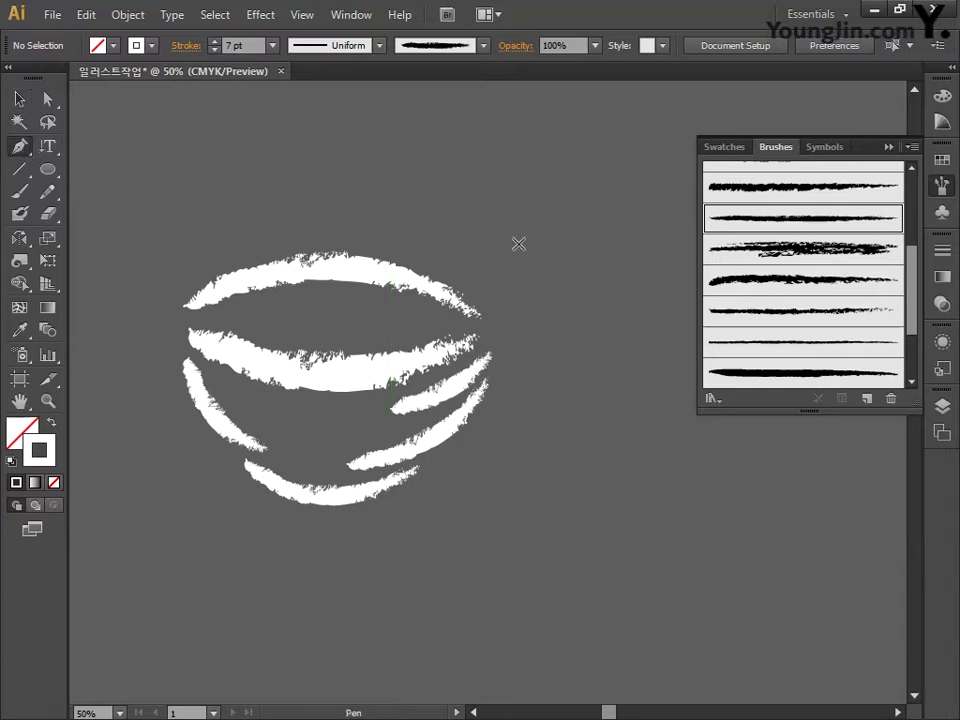
pyautogui.click(507, 328)
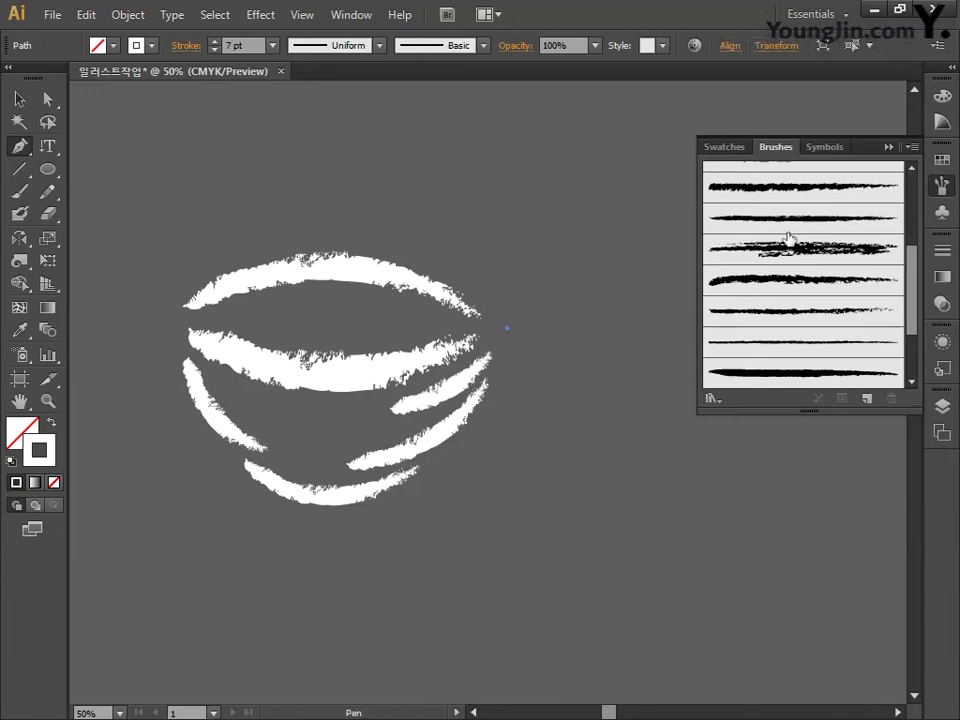
pyautogui.click(546, 265)
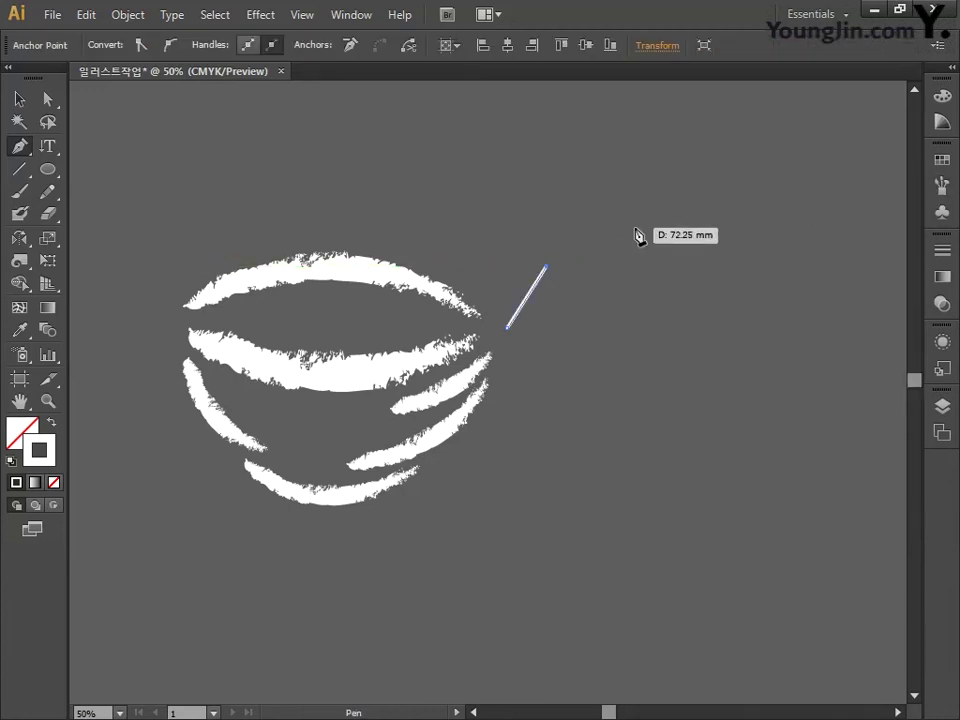
pyautogui.click(635, 229)
pyautogui.click(717, 216)
pyautogui.click(749, 182)
pyautogui.click(727, 357)
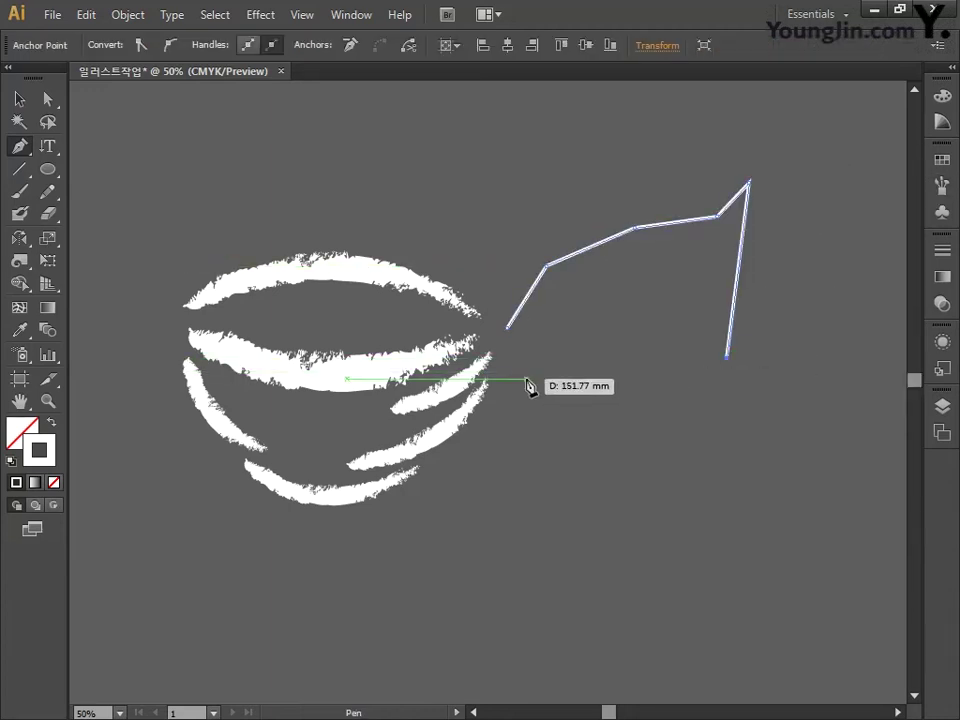
# Continue the leaf outline along its lower edge and around a narrow centre-vein notch, and close the path at its starting point.
pyautogui.click(543, 402)
pyautogui.click(521, 381)
pyautogui.click(587, 306)
pyautogui.click(645, 292)
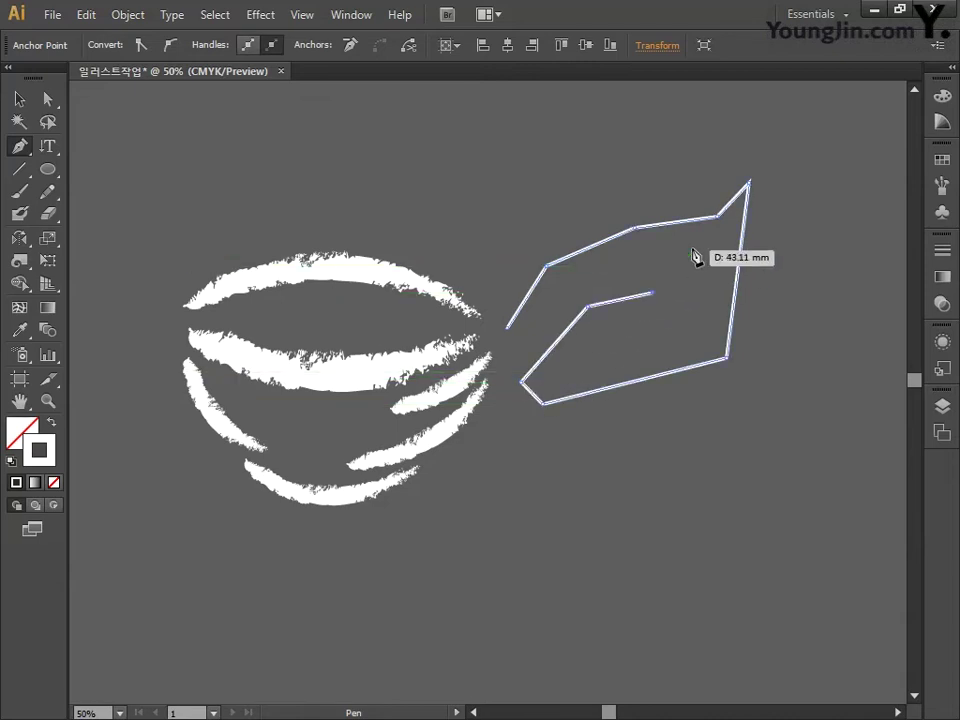
pyautogui.click(695, 243)
pyautogui.keyDown('ctrl'); pyautogui.click(645, 290); pyautogui.keyUp('ctrl')
pyautogui.keyDown('ctrl'); pyautogui.click(645, 290); pyautogui.keyUp('ctrl')
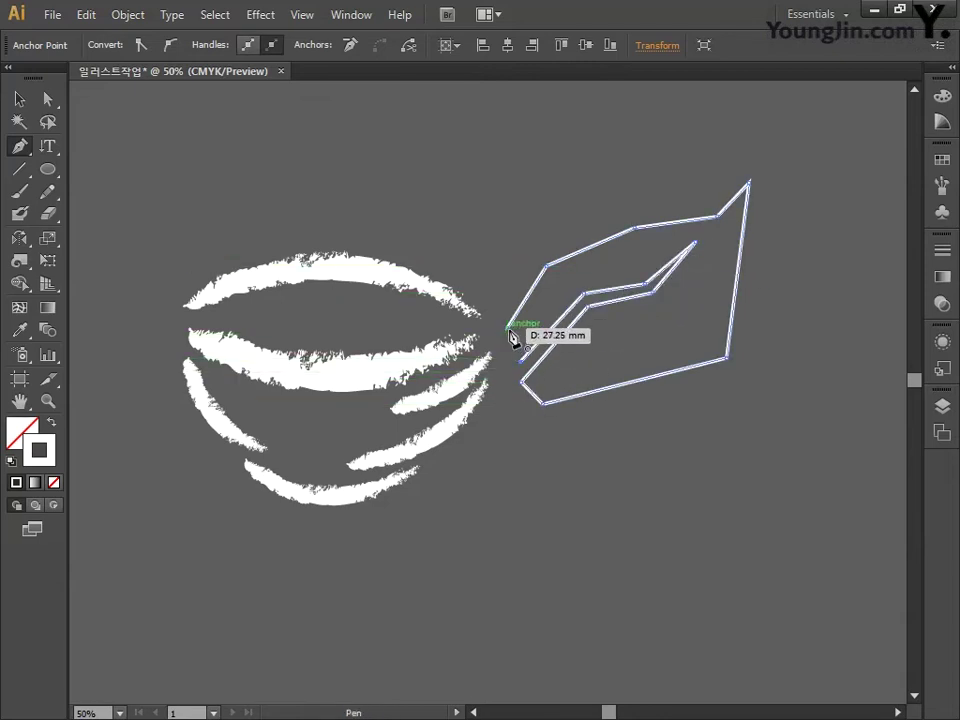
pyautogui.click(509, 328)
# Curve the leaf's upper edge and right side into smooth arcs, and raise the lower-right anchor slightly.
pyautogui.moveTo(510, 227); pyautogui.dragTo(499, 236)
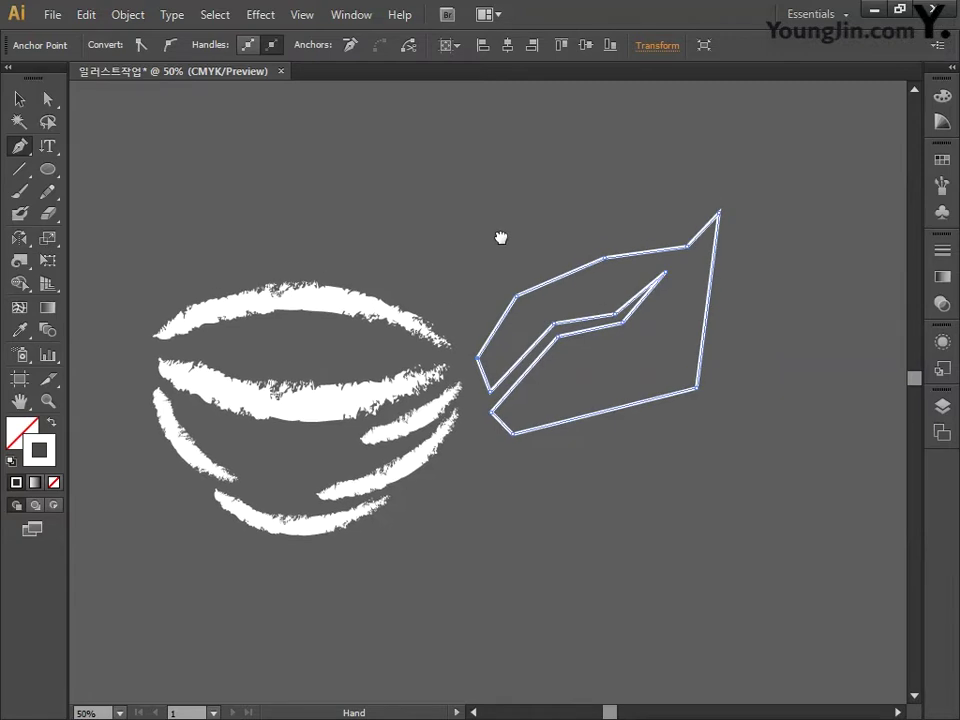
pyautogui.click(47, 99)
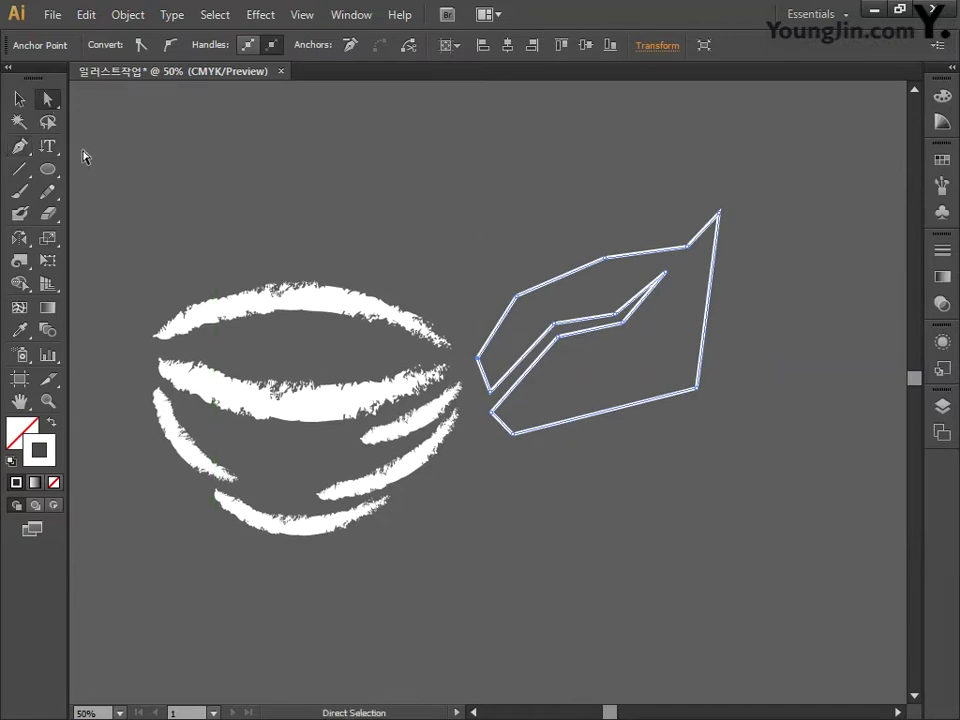
pyautogui.click(19, 145)
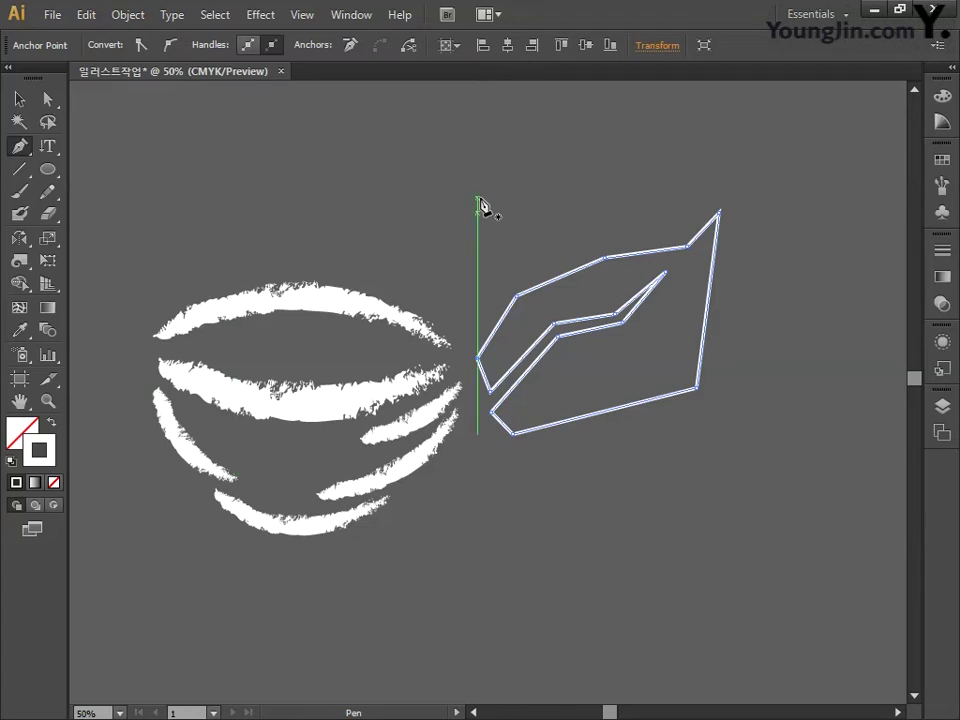
pyautogui.hotkey('ctrl', '+')
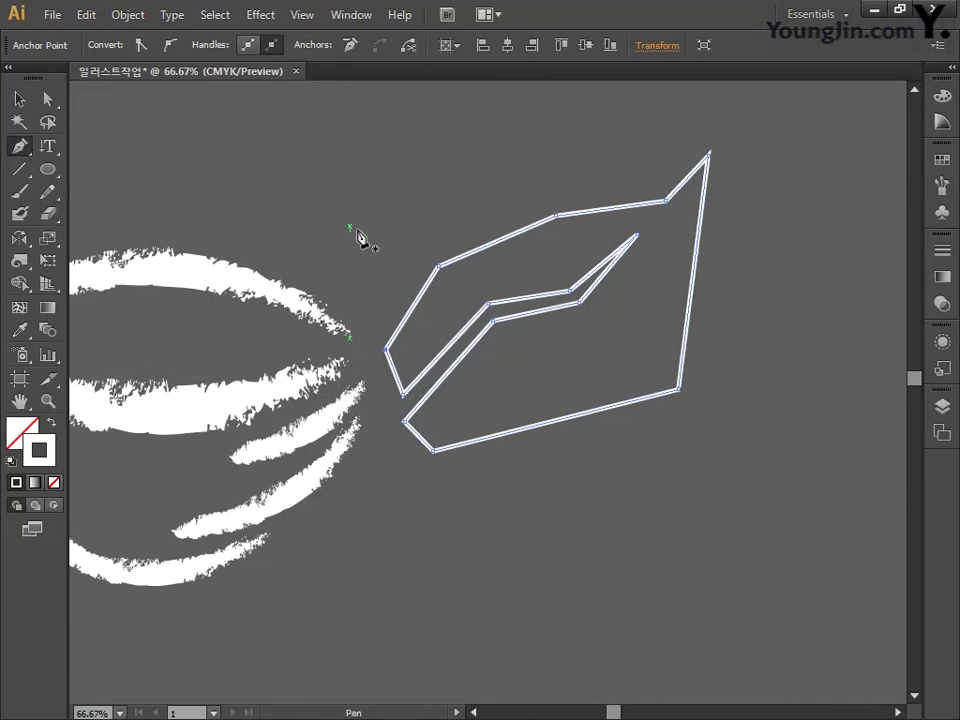
pyautogui.moveTo(440, 265); pyautogui.dragTo(655, 213)
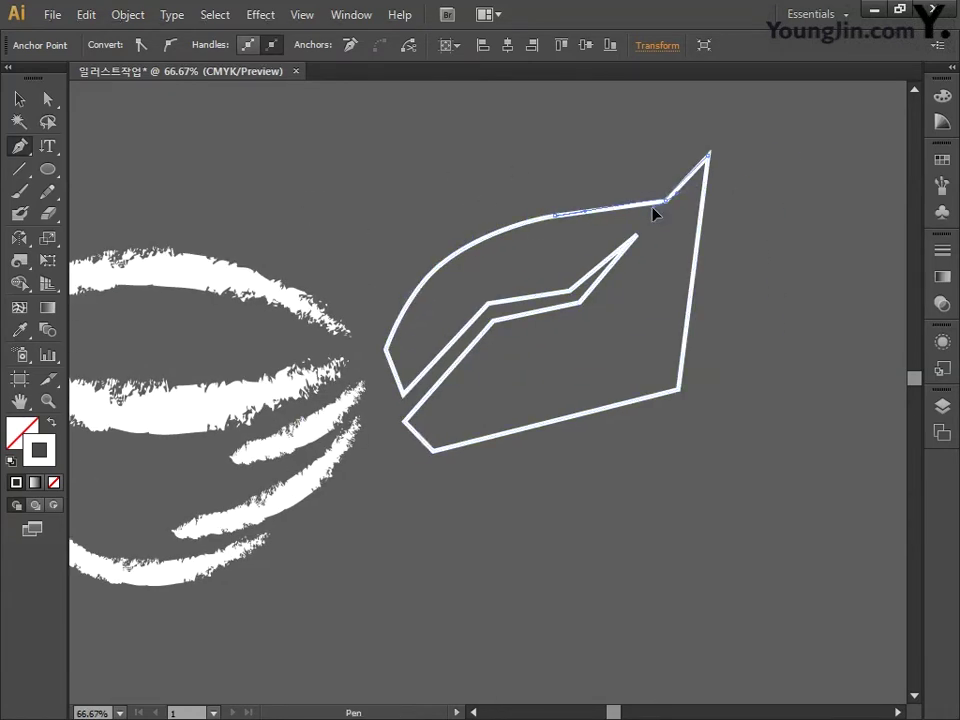
pyautogui.moveTo(680, 389); pyautogui.dragTo(642, 438)
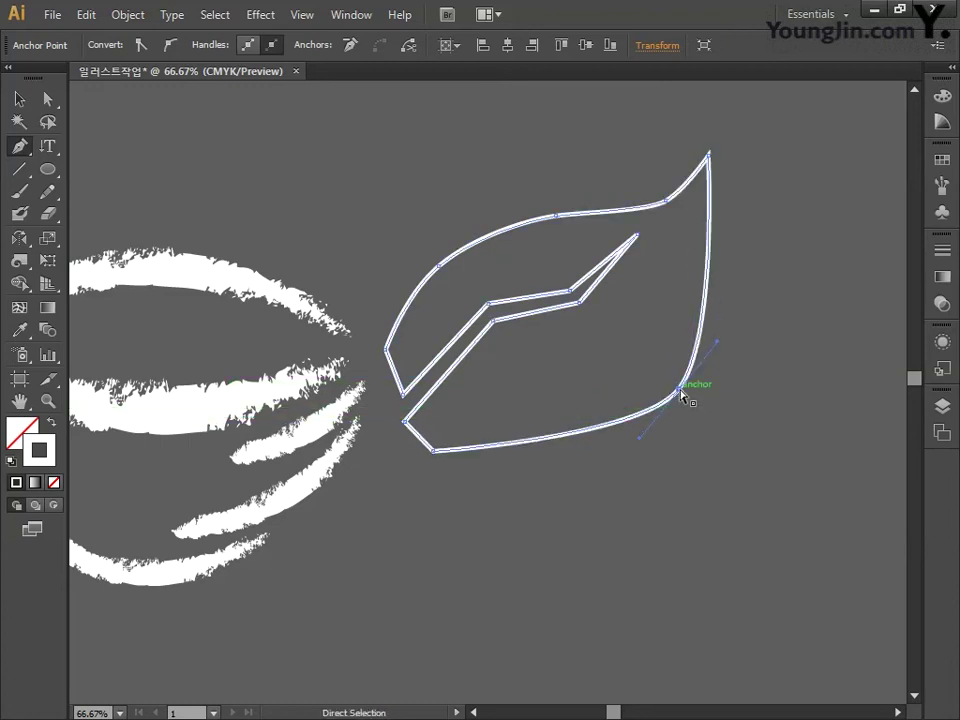
pyautogui.moveTo(681, 393); pyautogui.dragTo(673, 340)
# Round the leaf's lower-left corner into a smooth curve, shift its anchor to the right and turn off Smart Guides.
pyautogui.keyDown('ctrl'); pyautogui.click(420, 455); pyautogui.keyUp('ctrl')
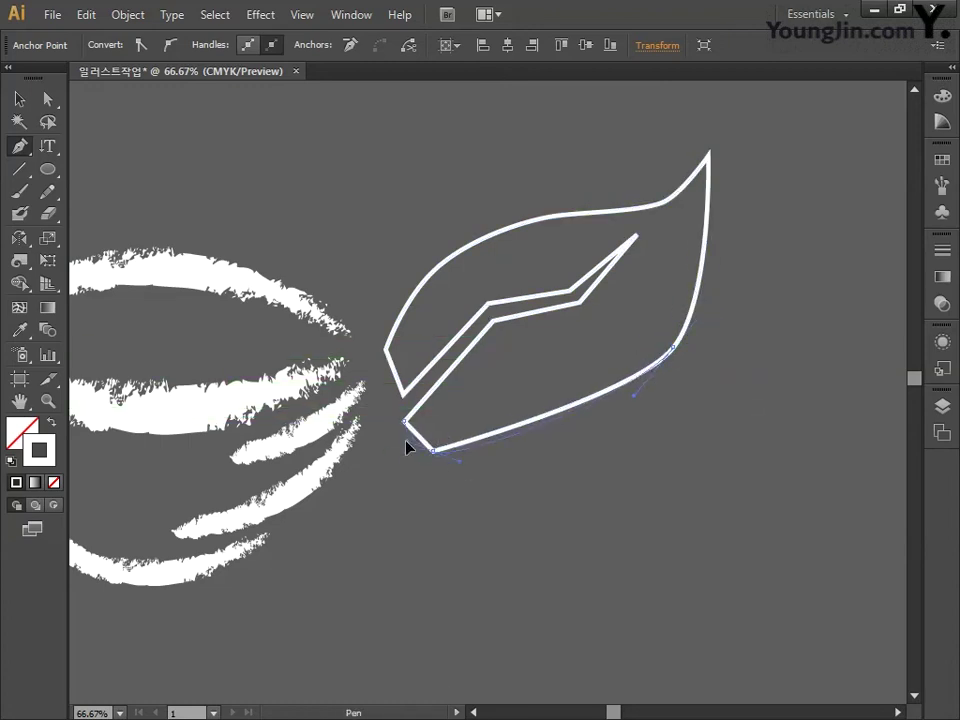
pyautogui.moveTo(437, 456); pyautogui.dragTo(523, 456)
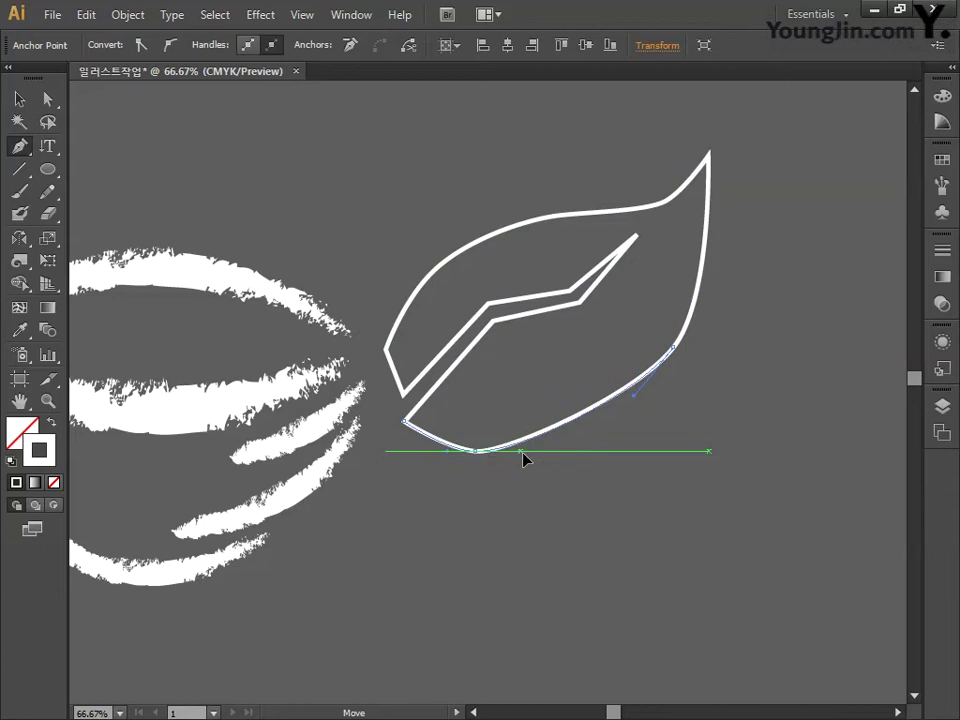
pyautogui.moveTo(445, 467); pyautogui.dragTo(522, 490)
pyautogui.click(302, 14)
pyautogui.click(399, 553)
pyautogui.keyDown('ctrl'); pyautogui.click(456, 467); pyautogui.keyUp('ctrl')
pyautogui.moveTo(474, 445); pyautogui.dragTo(452, 469)
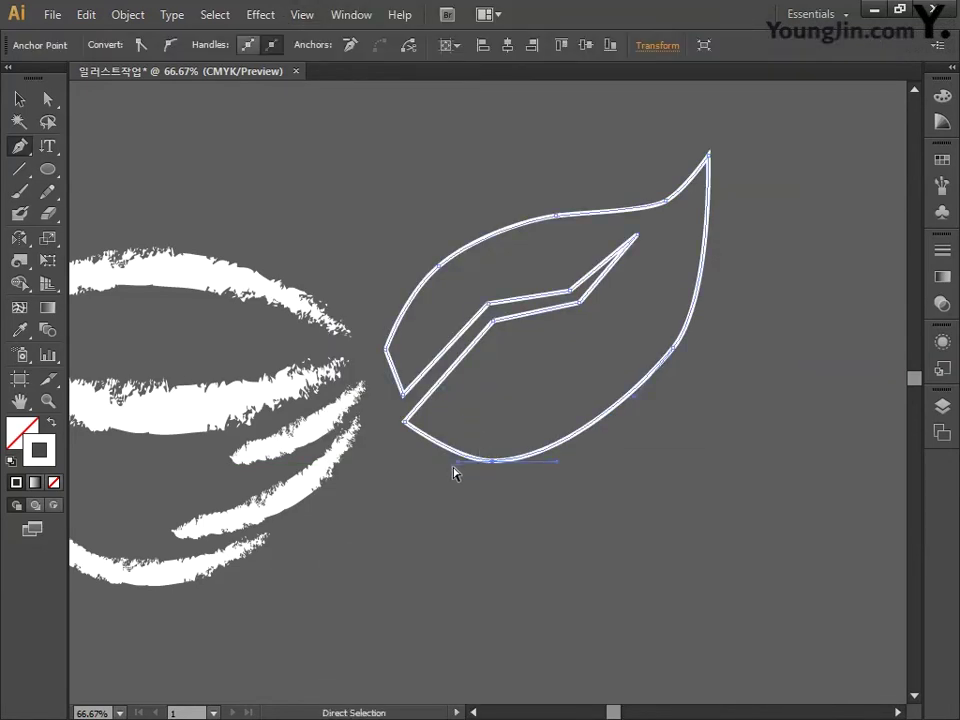
# Make the leaf's lower-right side fuller, smooth the bend below the tip and round the left end near the stem.
pyautogui.click(674, 348)
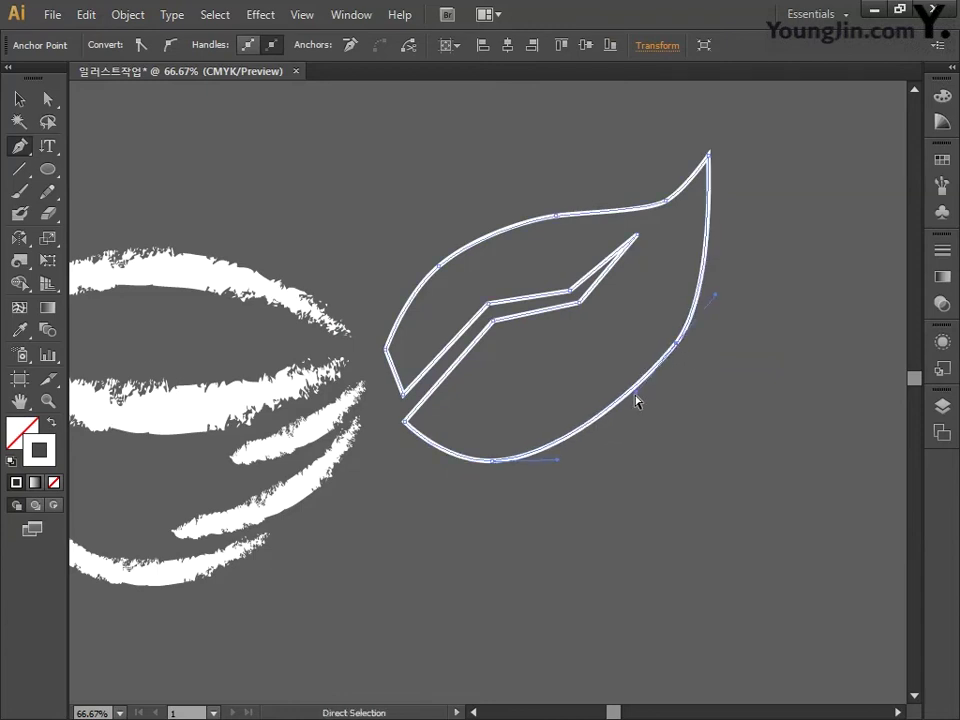
pyautogui.moveTo(634, 396); pyautogui.dragTo(640, 420)
pyautogui.moveTo(666, 209)
pyautogui.mouseDown()
pyautogui.moveTo(656, 206)
pyautogui.moveTo(668, 203)
pyautogui.mouseUp()
pyautogui.keyDown('ctrl'); pyautogui.click(387, 348); pyautogui.keyUp('ctrl')
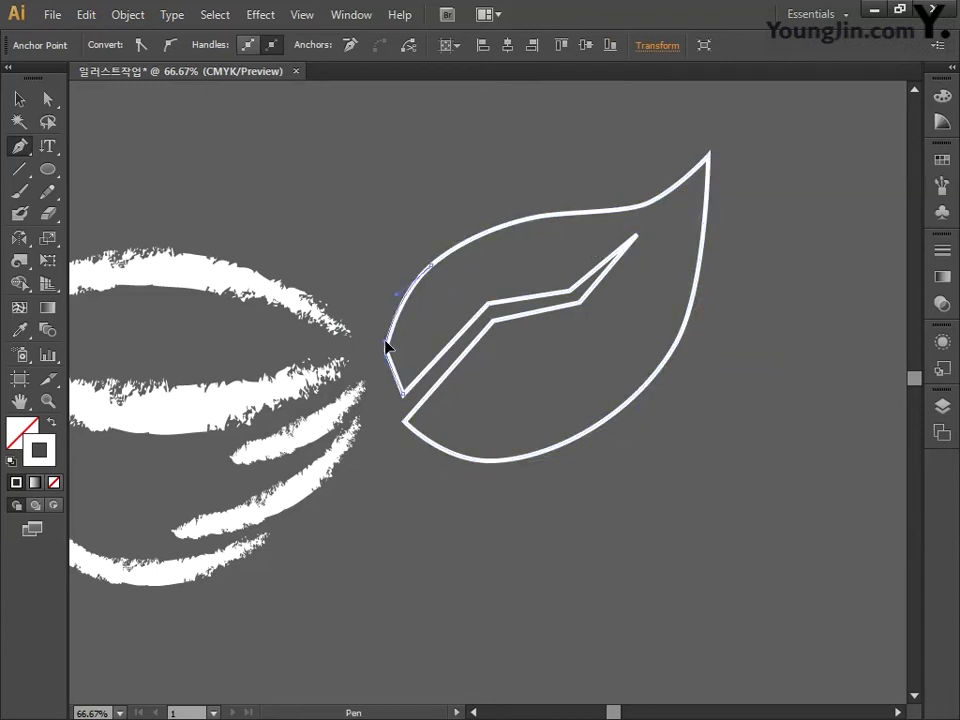
pyautogui.moveTo(387, 348); pyautogui.dragTo(394, 403)
pyautogui.click(405, 428)
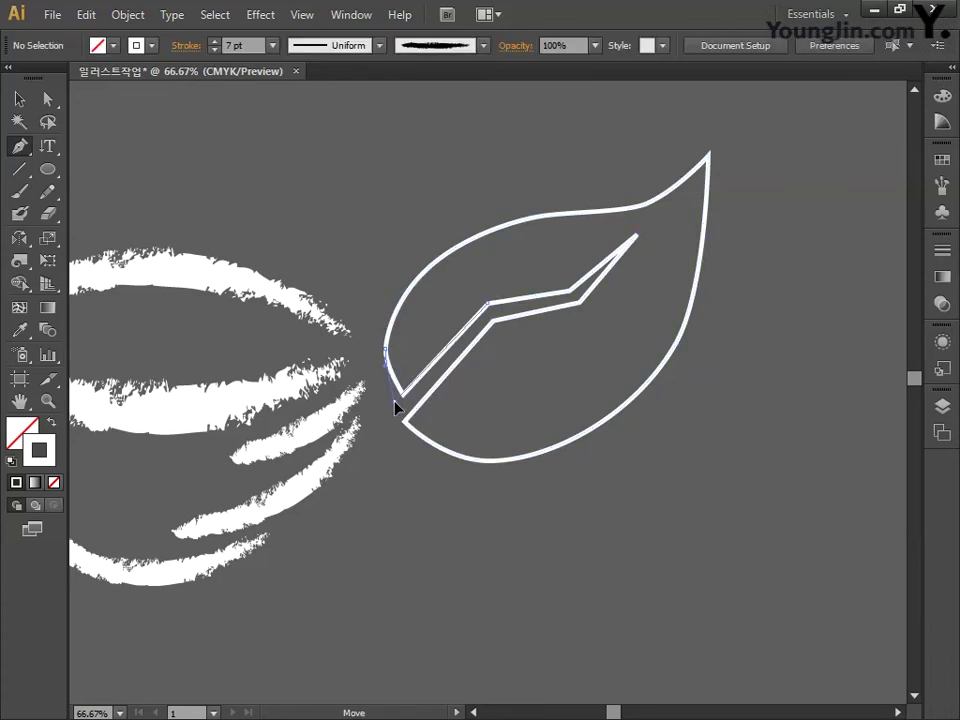
pyautogui.moveTo(400, 340)
pyautogui.mouseDown()
pyautogui.moveTo(390, 369)
pyautogui.moveTo(399, 358)
pyautogui.moveTo(387, 345)
pyautogui.mouseUp()
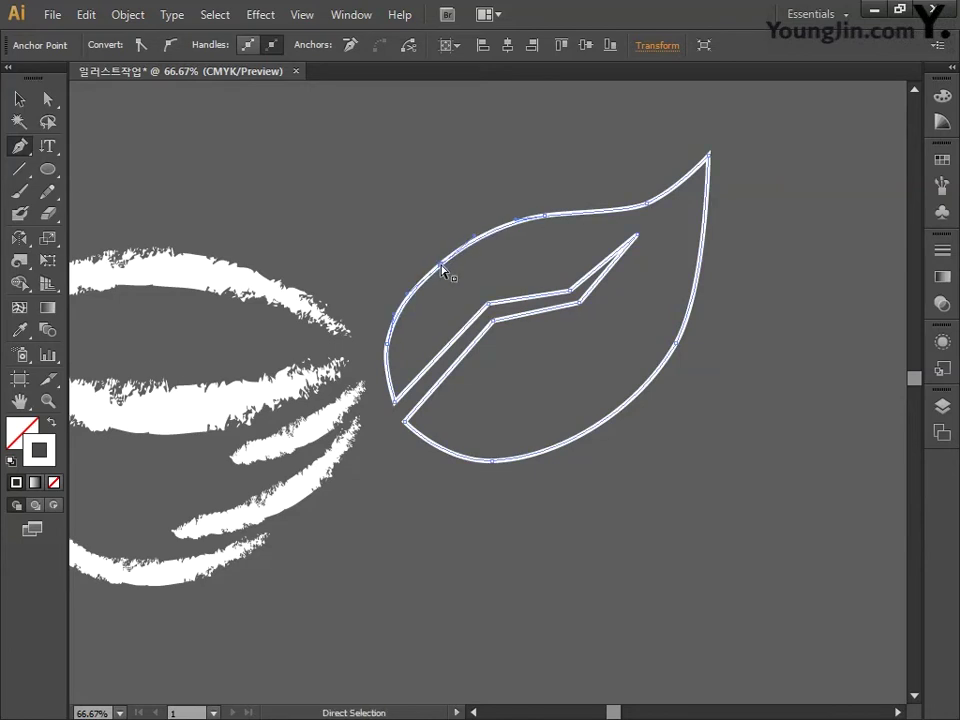
# Curve both sides of the centre-vein notch into a slender S-shape and extend its point towards the leaf tip.
pyautogui.moveTo(489, 304); pyautogui.dragTo(465, 317)
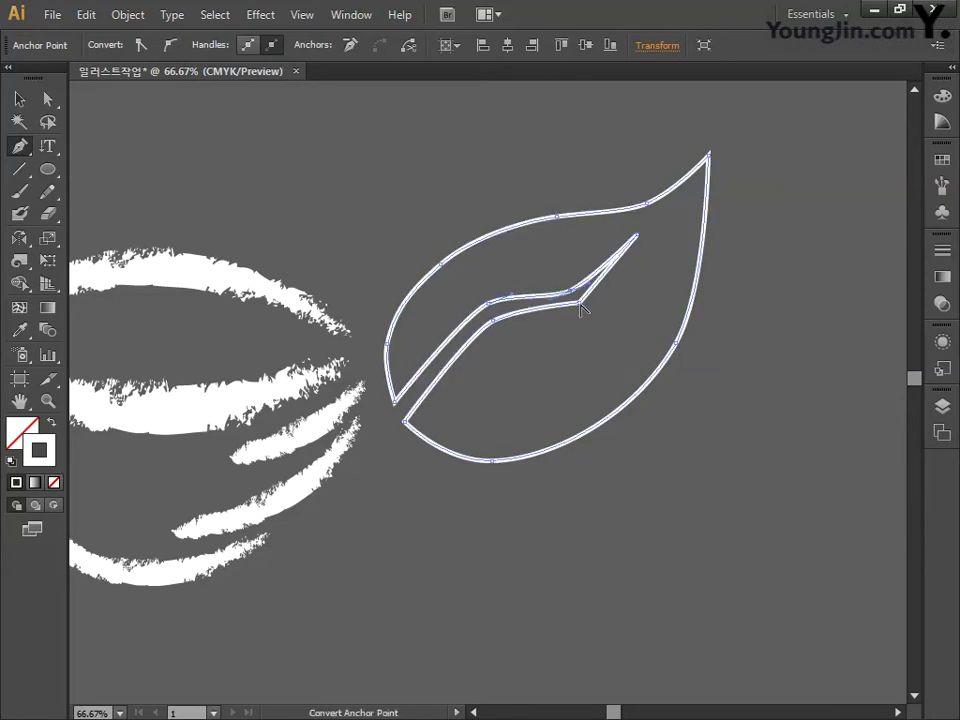
pyautogui.moveTo(579, 305); pyautogui.dragTo(606, 289)
pyautogui.keyDown('ctrl'); pyautogui.click(497, 330); pyautogui.keyUp('ctrl')
pyautogui.moveTo(495, 323); pyautogui.dragTo(466, 335)
pyautogui.moveTo(636, 238); pyautogui.dragTo(688, 206)
pyautogui.moveTo(592, 296)
pyautogui.mouseDown()
pyautogui.moveTo(585, 304)
pyautogui.moveTo(606, 279)
pyautogui.mouseUp()
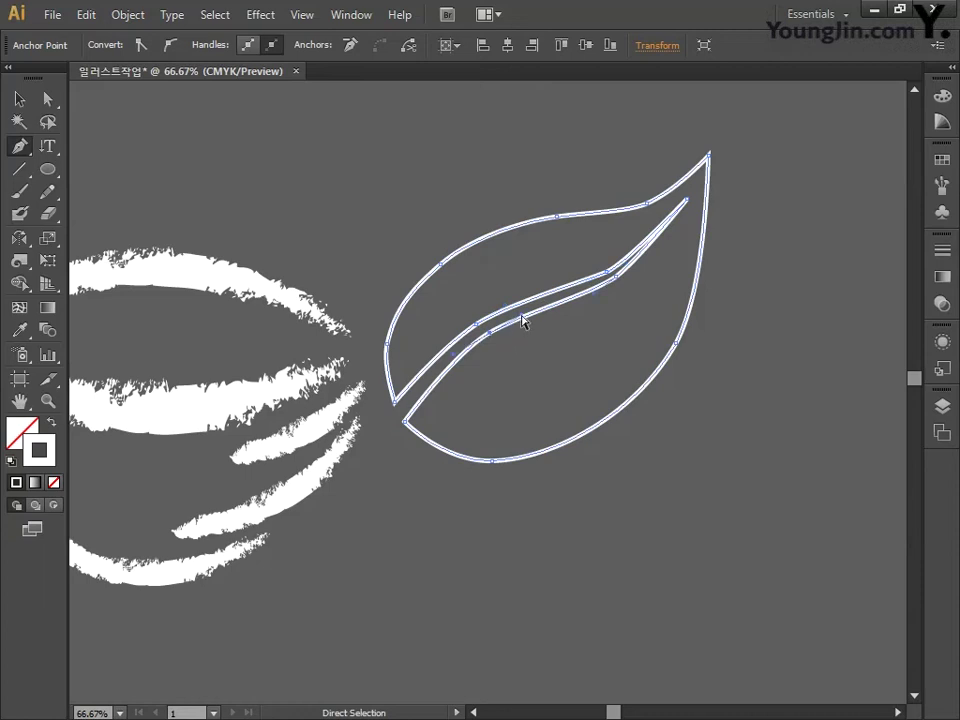
pyautogui.moveTo(513, 308); pyautogui.dragTo(523, 293)
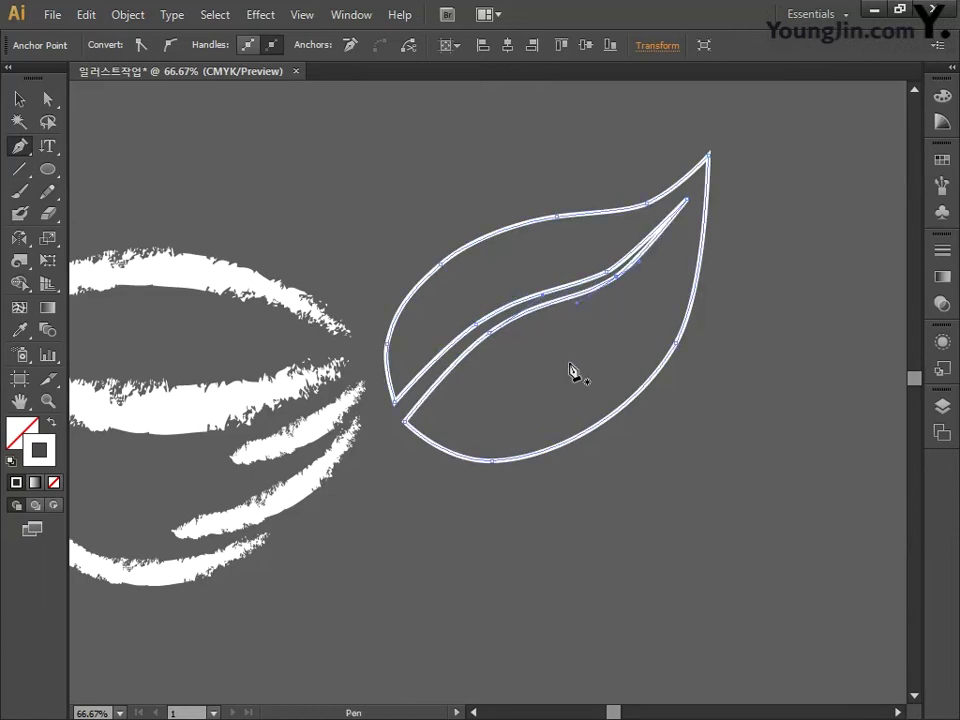
# Select the whole leaf and move it upward and slightly to the left, near the bowl's upper right.
pyautogui.click(19, 99)
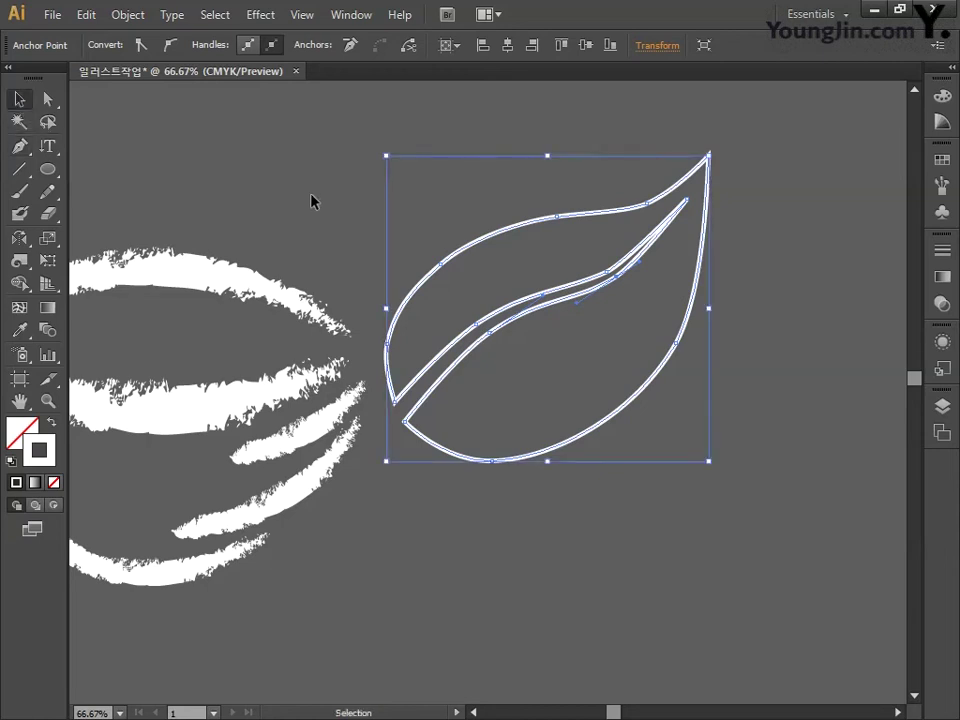
pyautogui.click(350, 202)
pyautogui.press('space')
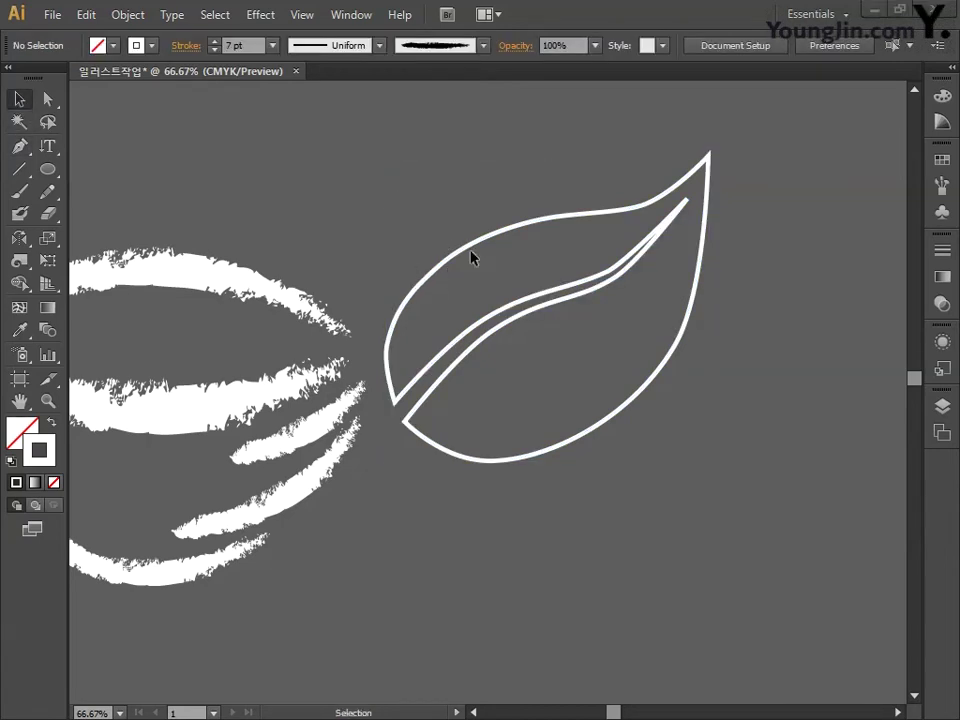
pyautogui.click(420, 246)
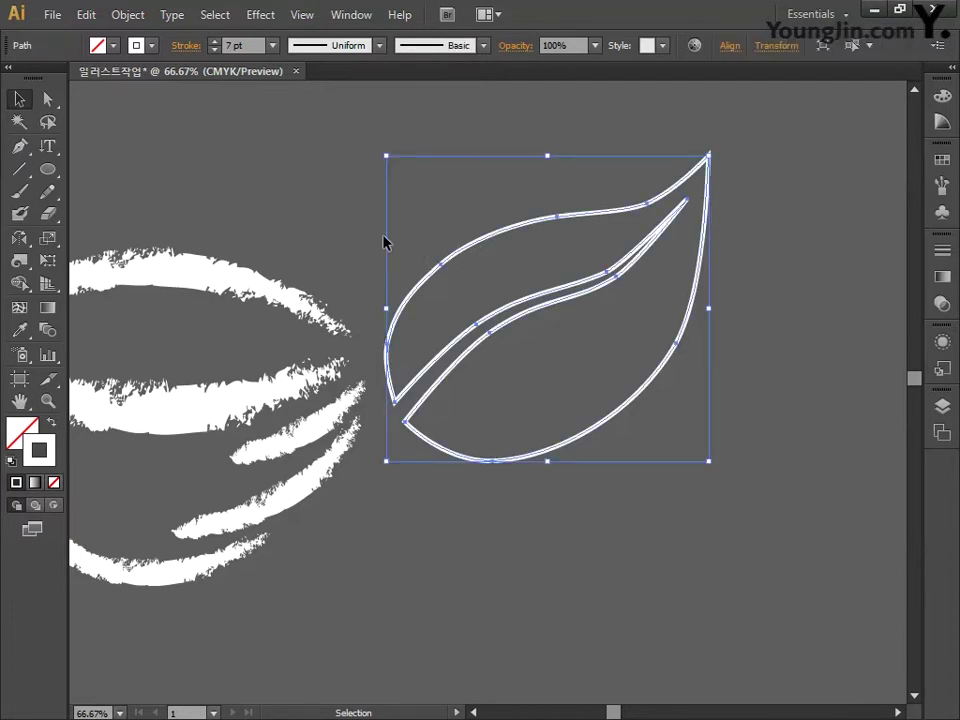
pyautogui.click(409, 244)
pyautogui.moveTo(409, 244); pyautogui.dragTo(463, 289)
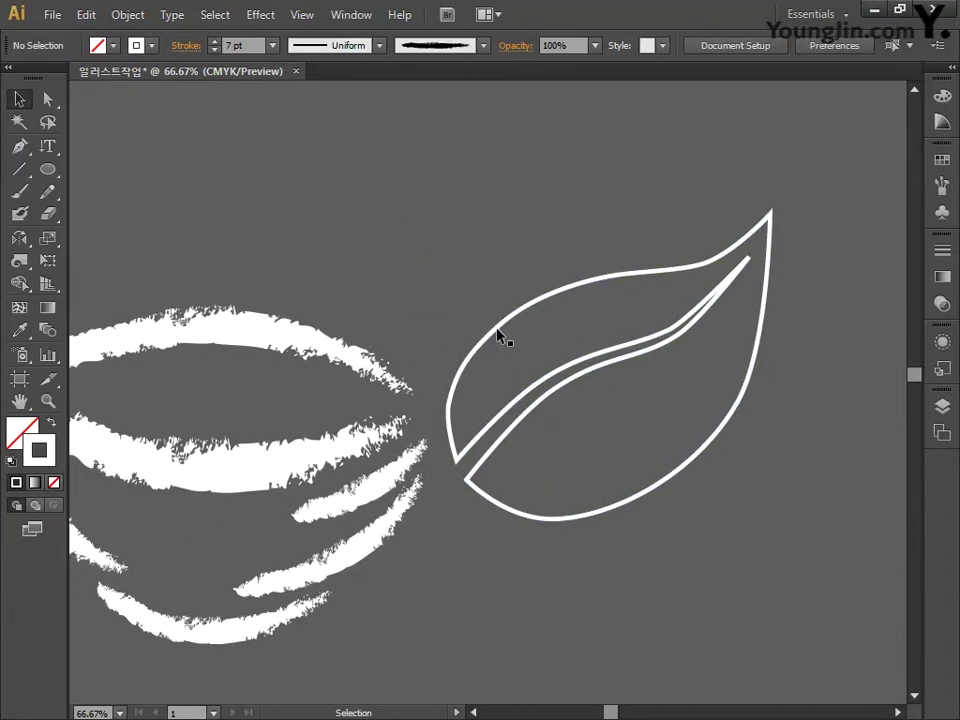
pyautogui.moveTo(502, 337); pyautogui.dragTo(470, 257)
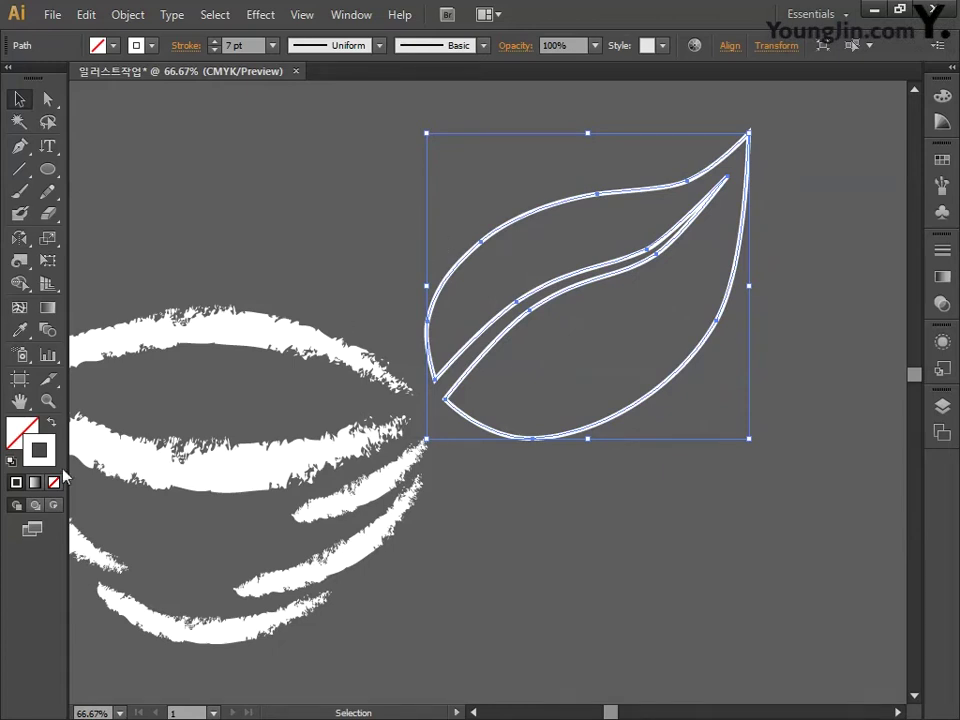
# Fill the leaf with a linear gradient at an angle of 55°.
pyautogui.click(25, 441)
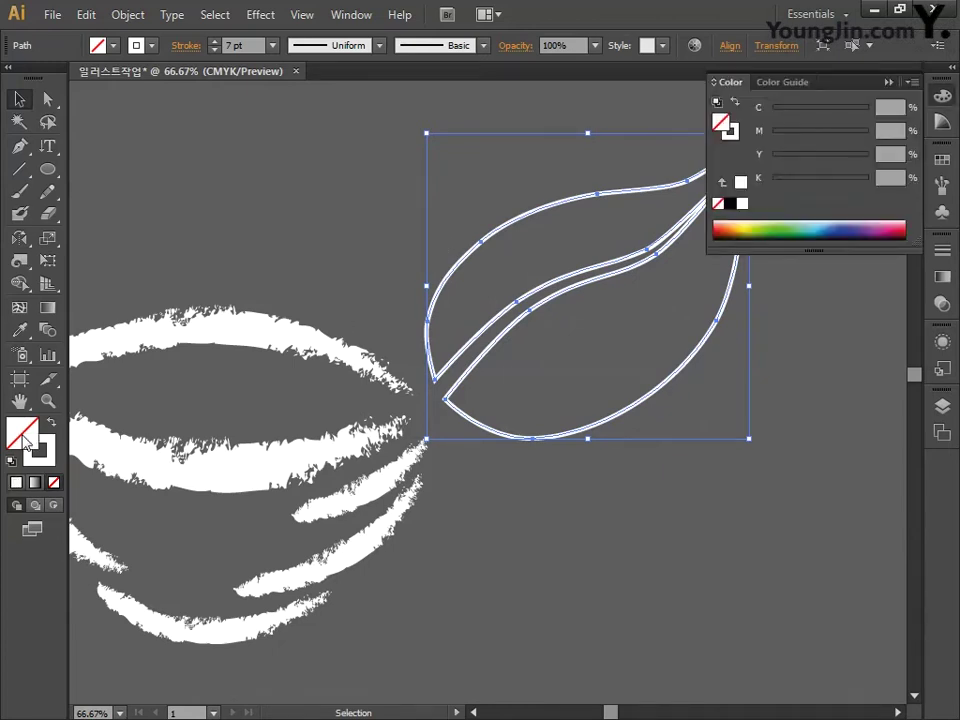
pyautogui.doubleClick(47, 308)
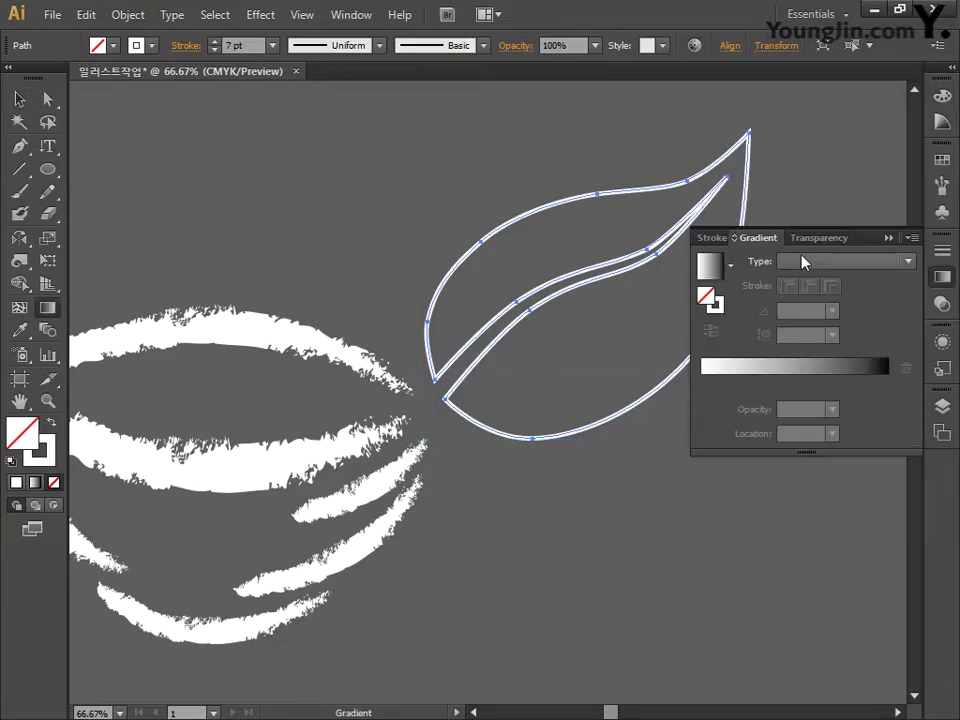
pyautogui.click(803, 260)
pyautogui.click(831, 281)
pyautogui.click(799, 311)
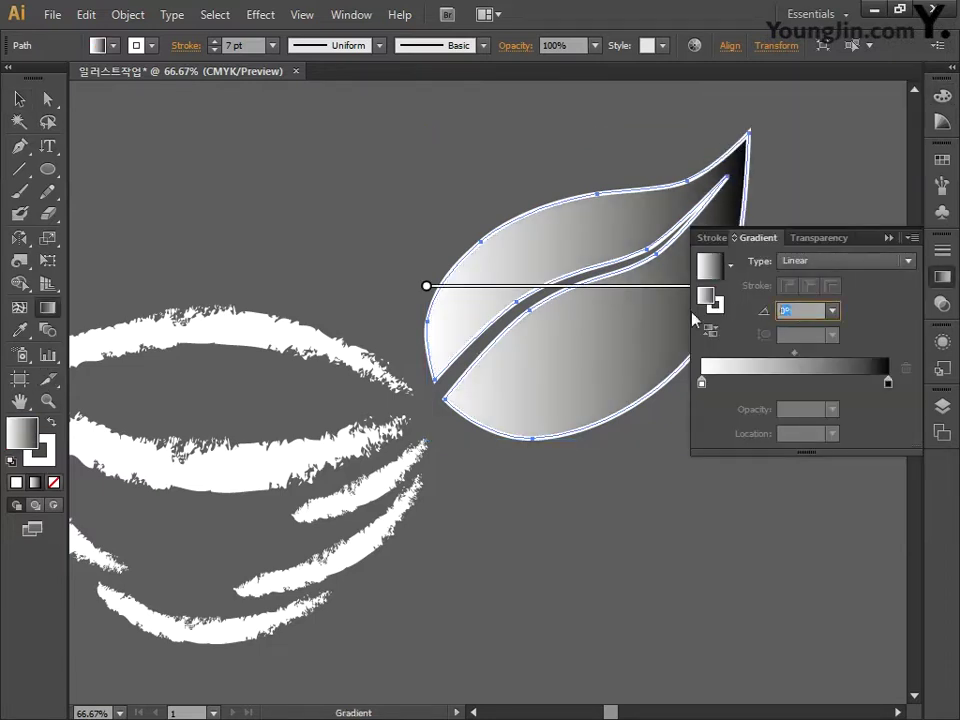
pyautogui.write('55')
pyautogui.press('Return')
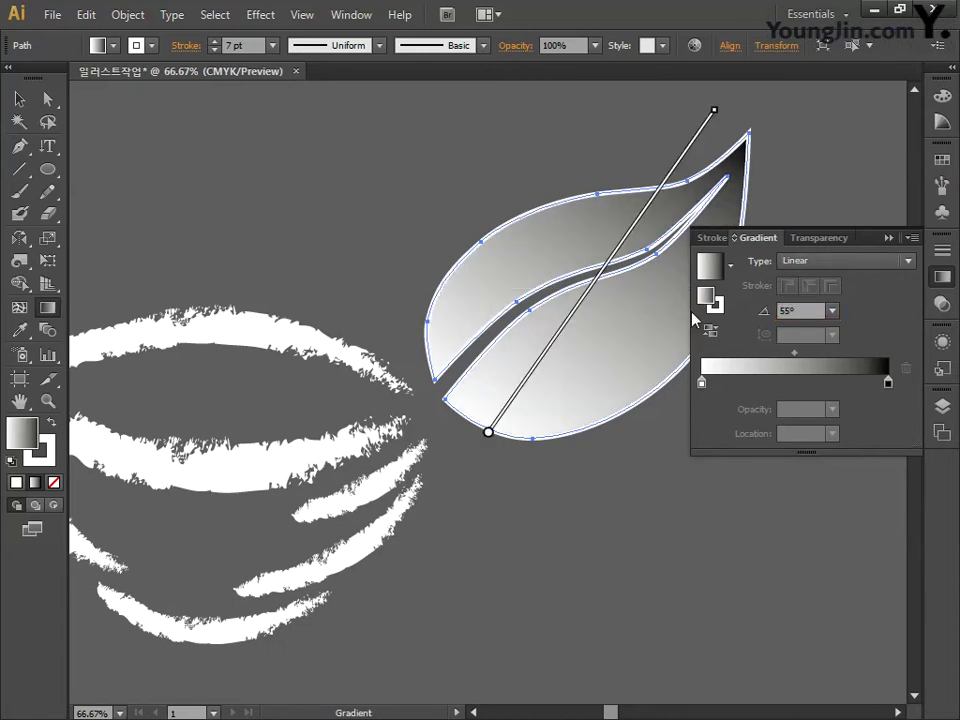
# Recolour the gradient's starting stop to a light green in CMYK with C 60 and M 10.
pyautogui.click(701, 382)
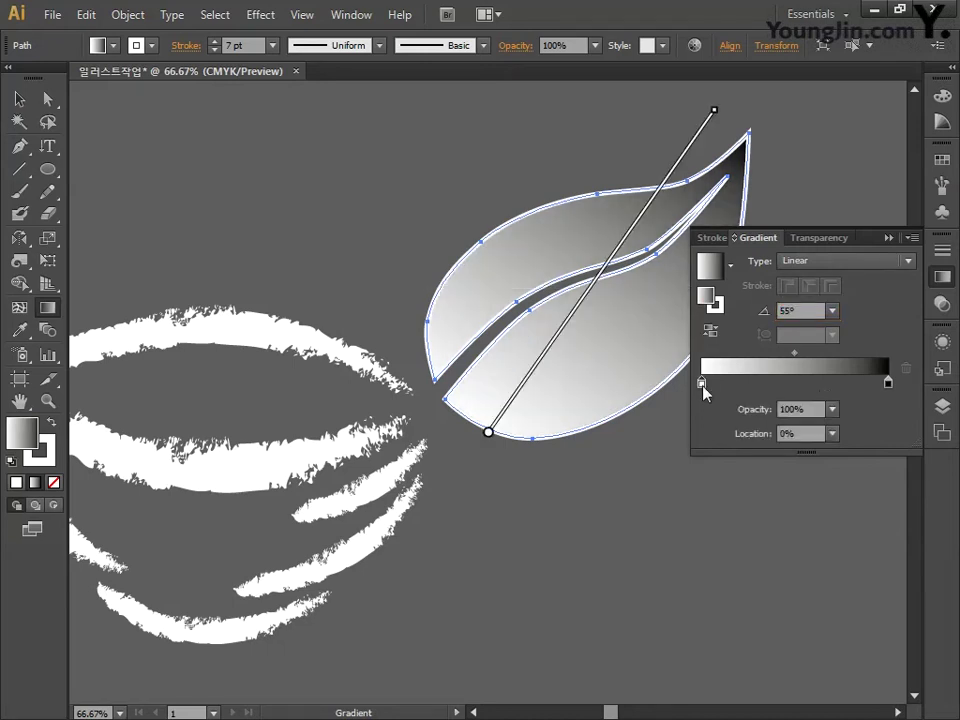
pyautogui.doubleClick(702, 383)
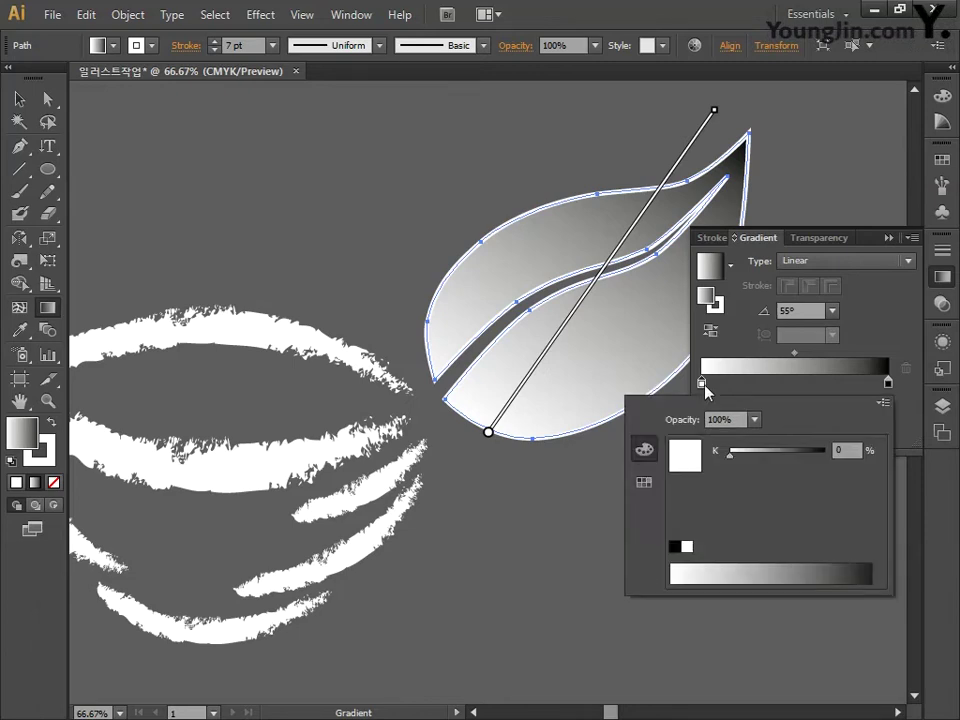
pyautogui.click(883, 404)
pyautogui.click(760, 468)
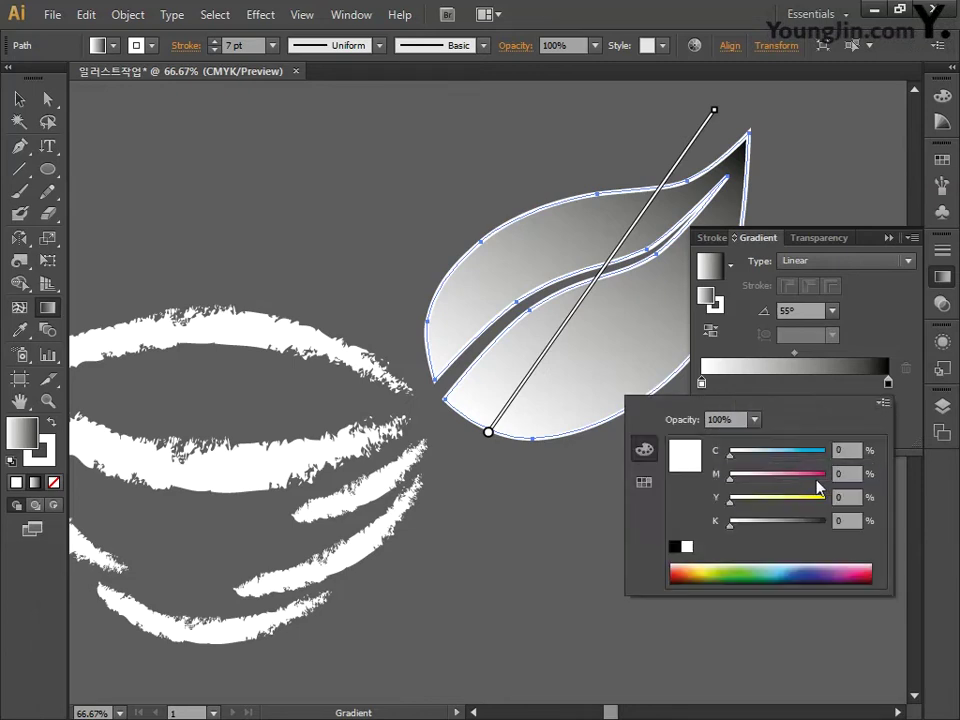
pyautogui.write('60')
pyautogui.press('Tab')
pyautogui.press('Tab')
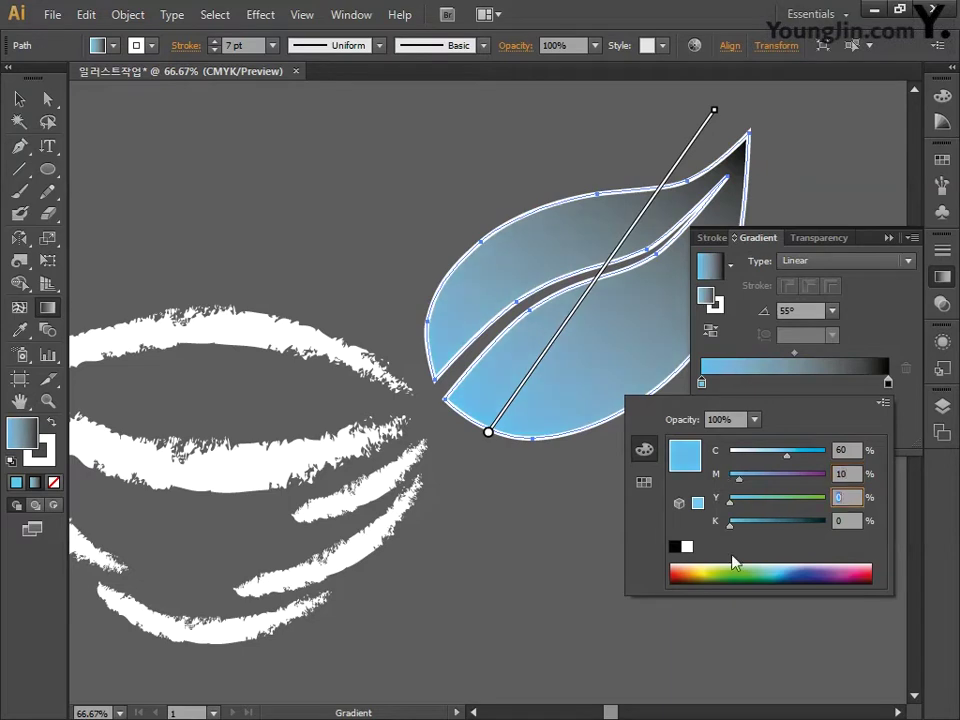
pyautogui.press('Return')
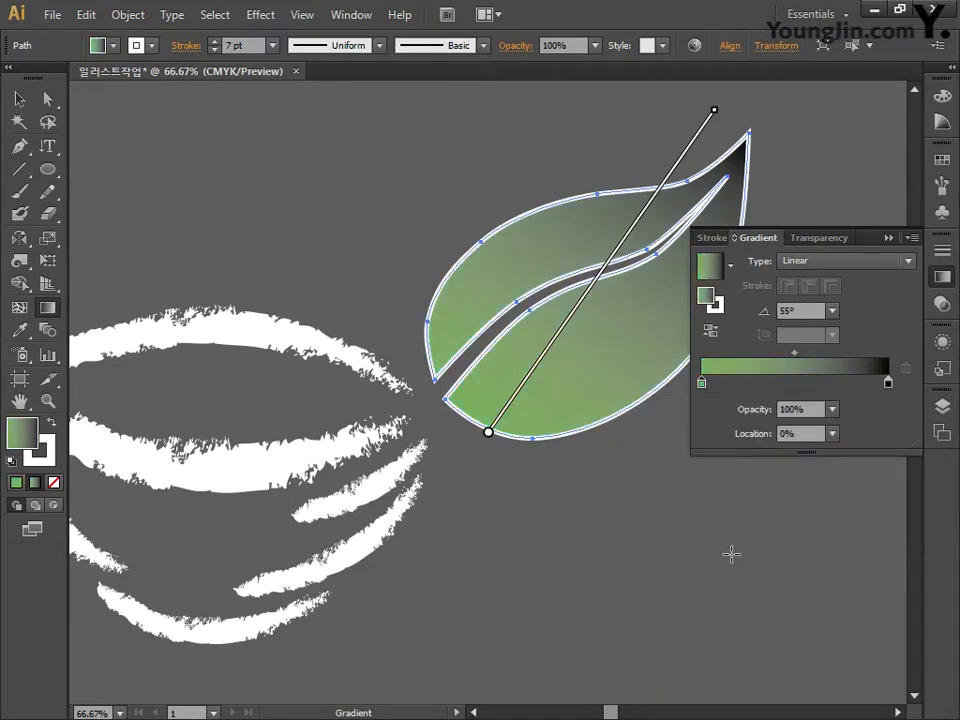
# Recolour the gradient's black end stop to a dark green in CMYK with C 90, M 50, Y 100 and K 10.
pyautogui.doubleClick(888, 382)
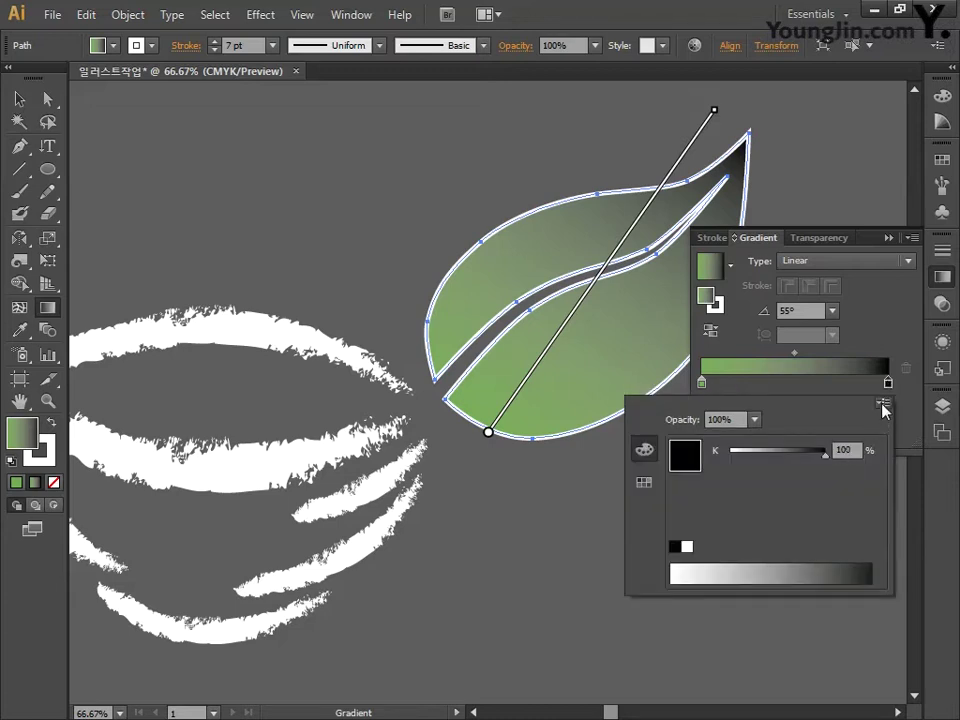
pyautogui.click(884, 403)
pyautogui.click(778, 470)
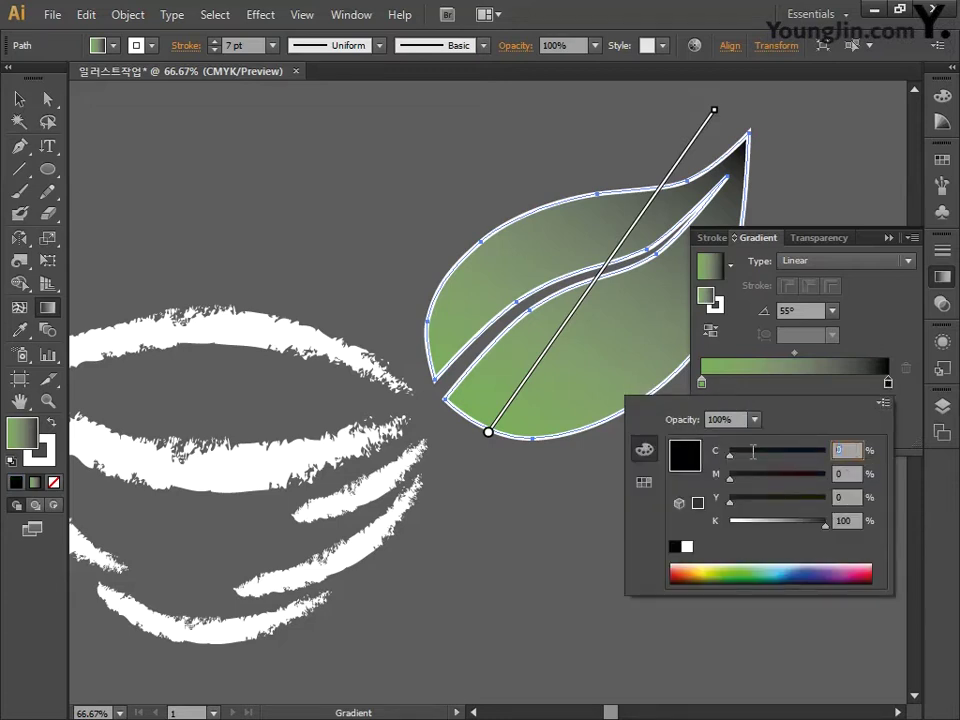
pyautogui.write('90')
pyautogui.press('Tab')
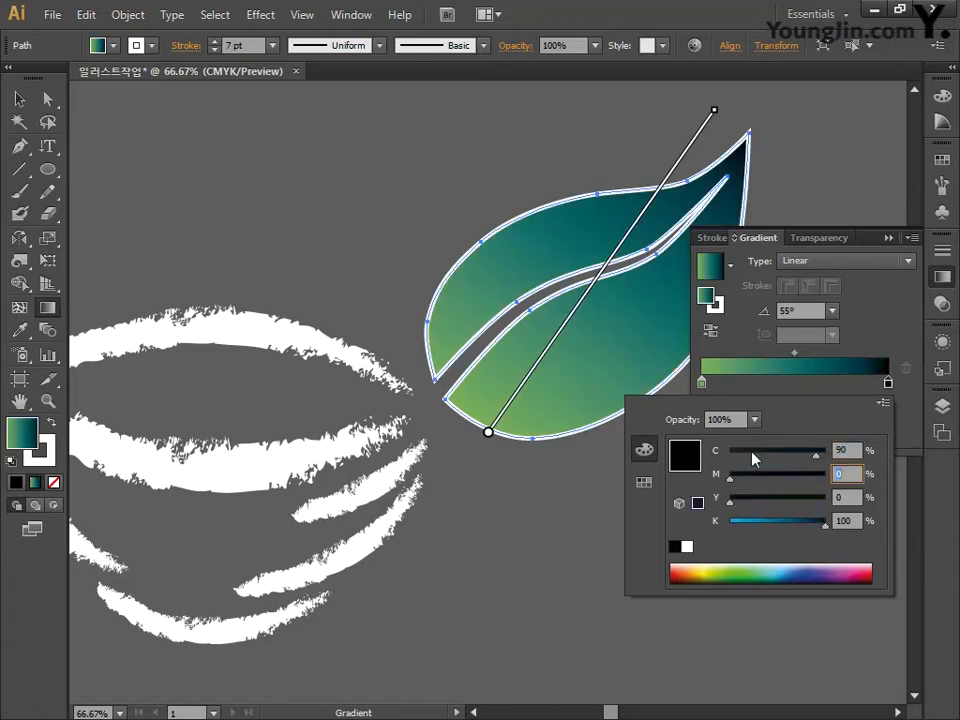
pyautogui.write('50')
pyautogui.press('Tab')
pyautogui.write('100')
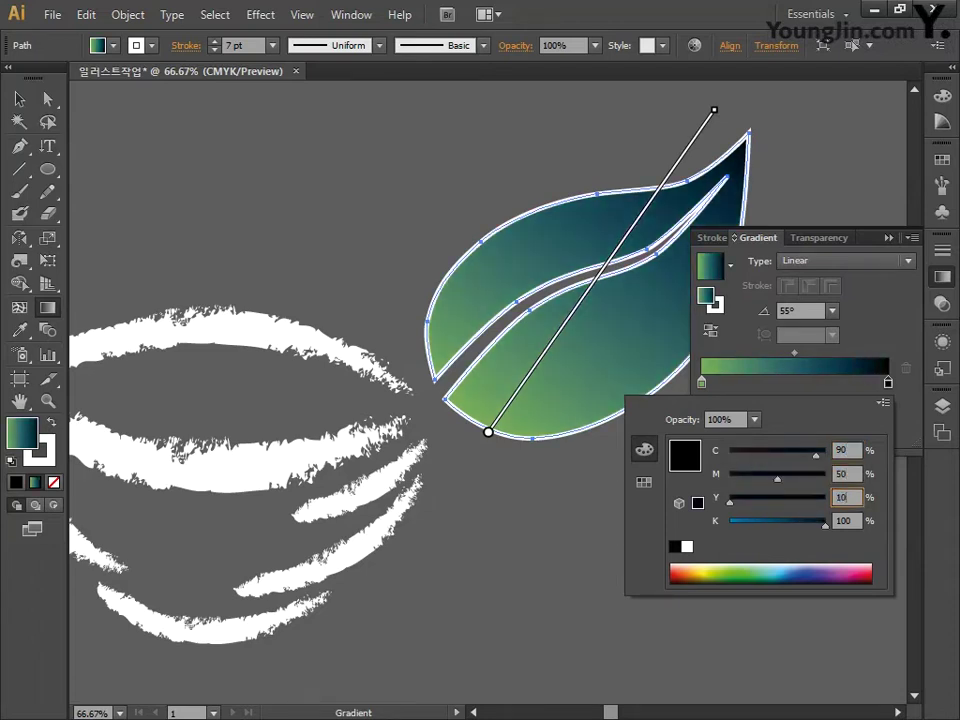
pyautogui.press('Tab')
pyautogui.write('10')
pyautogui.press('Return')
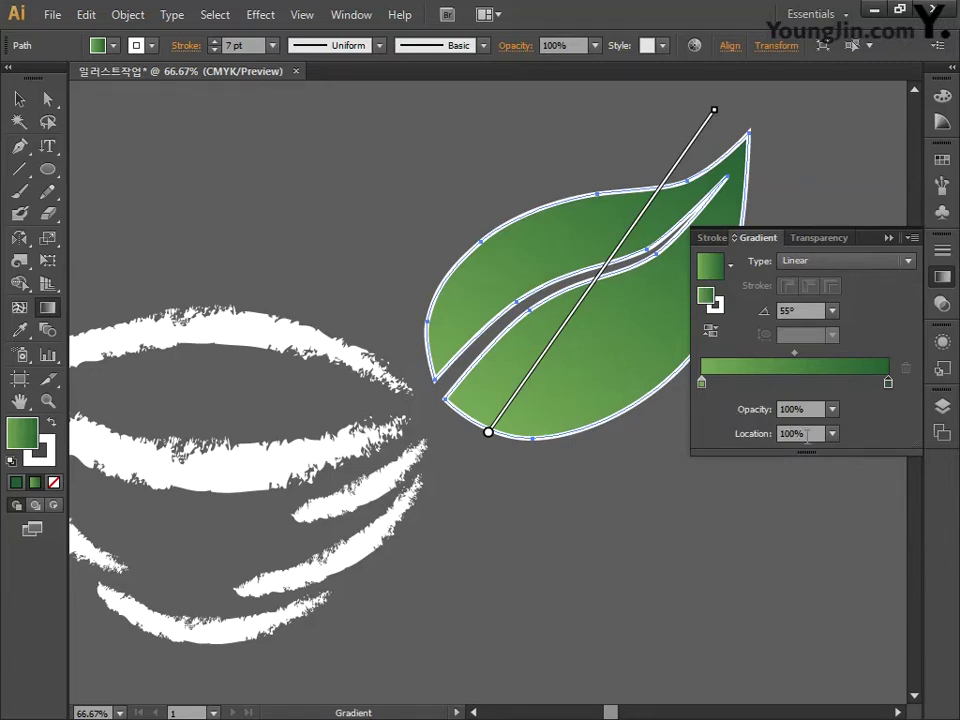
# Set the location of the dark green gradient stop to 40%.
pyautogui.click(717, 437)
pyautogui.write('40')
pyautogui.press('Return')
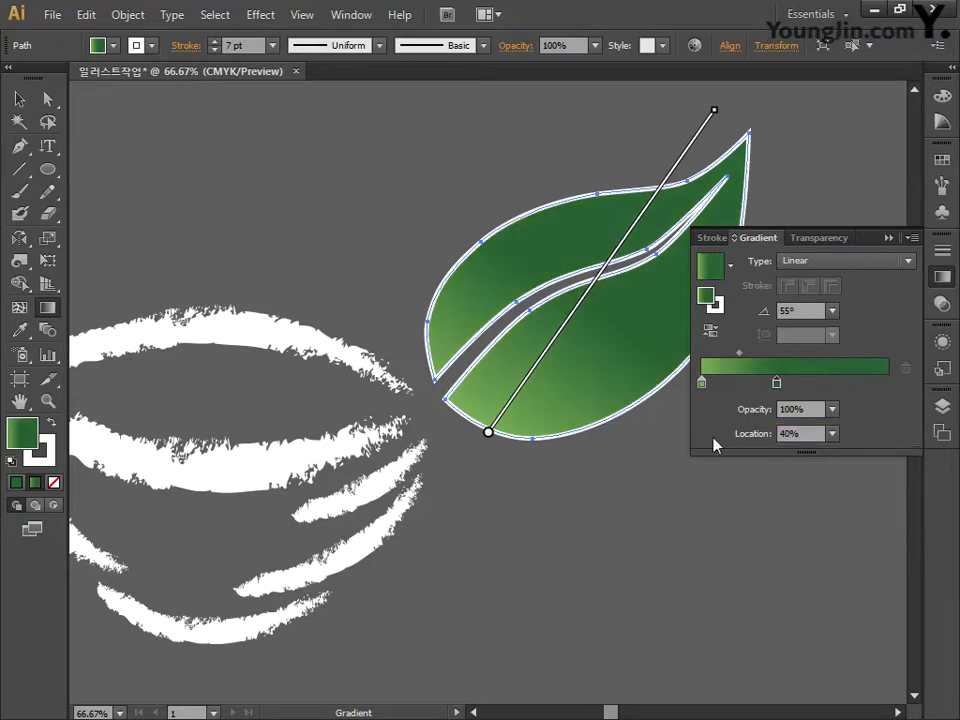
# Remove the stroke from the leaf, keeping only its gradient fill.
pyautogui.click(50, 461)
pyautogui.click(55, 484)
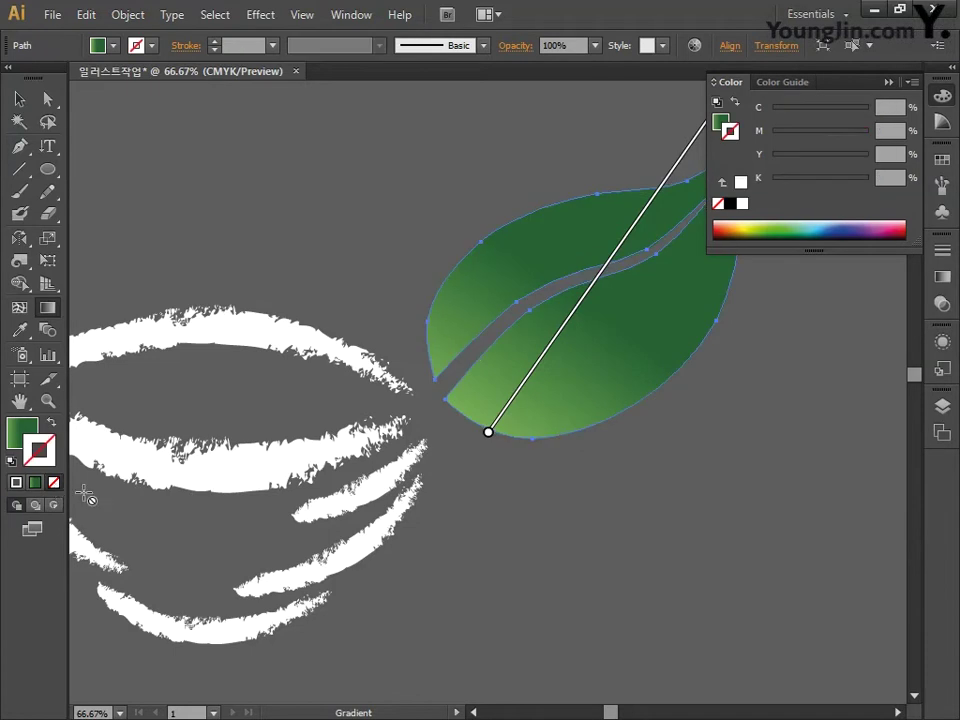
pyautogui.click(947, 101)
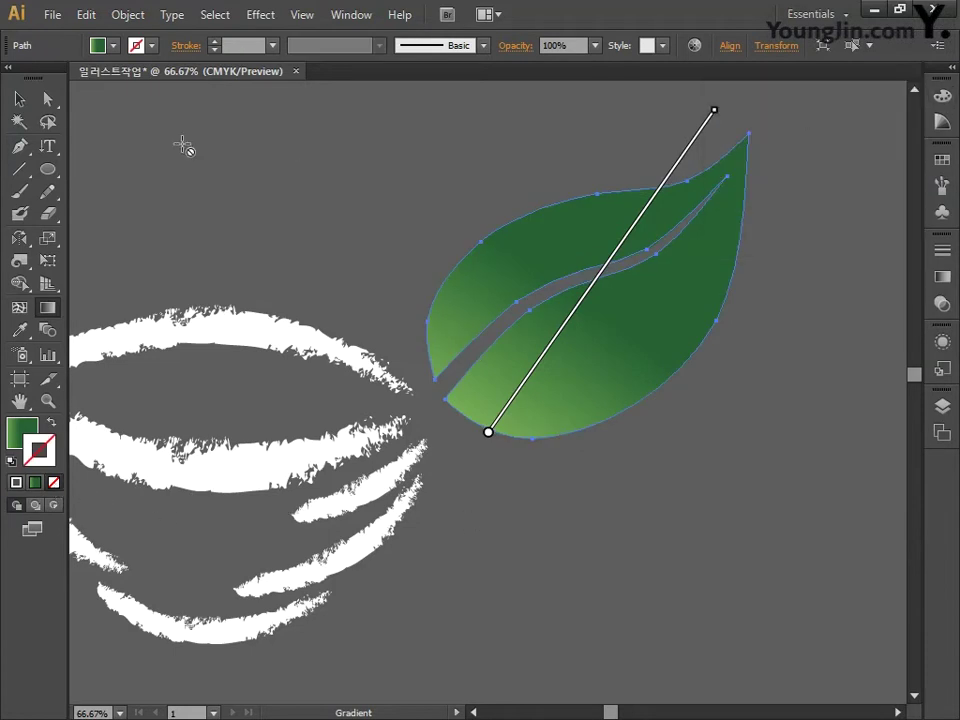
# Create an offset path around the leaf with an offset of 5.6 mm and round joins.
pyautogui.click(19, 99)
pyautogui.moveTo(354, 188); pyautogui.dragTo(587, 328)
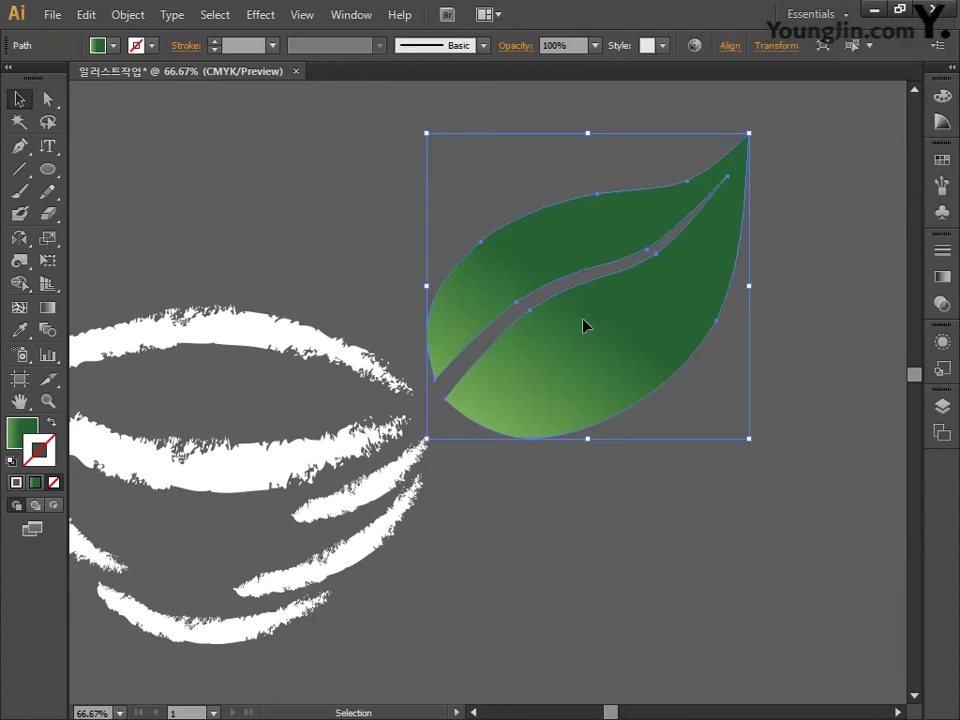
pyautogui.click(127, 14)
pyautogui.moveTo(222, 398)
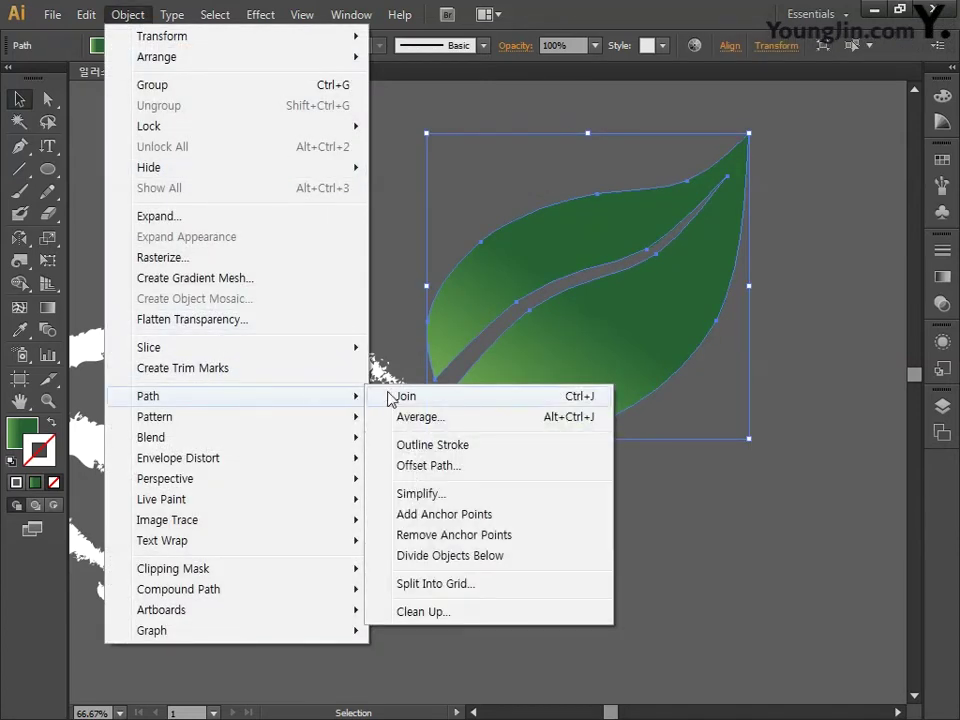
pyautogui.click(422, 468)
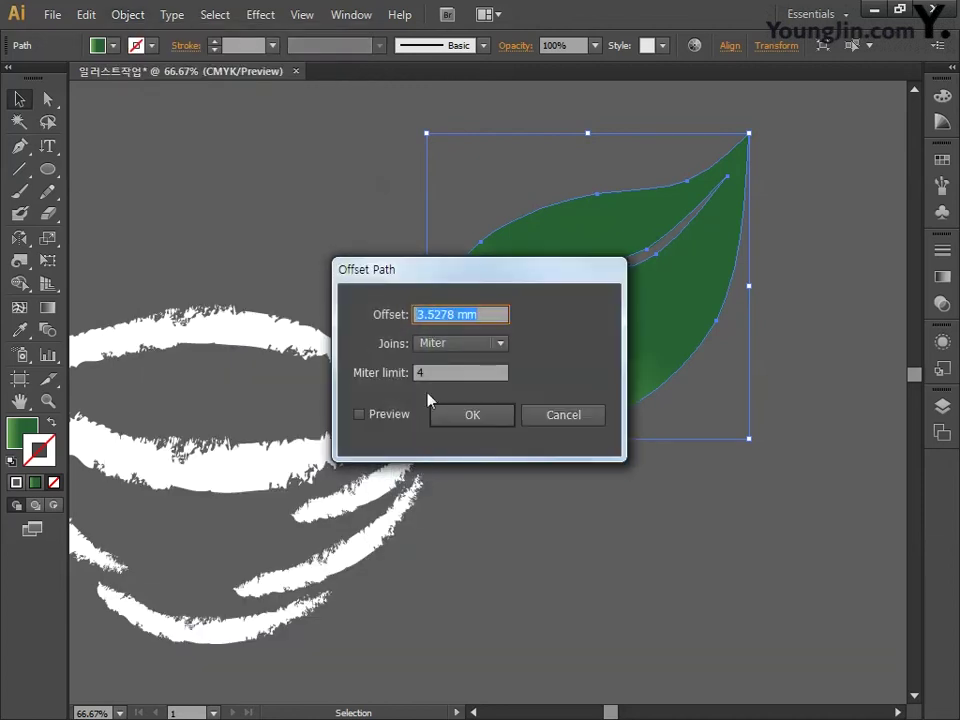
pyautogui.moveTo(404, 283); pyautogui.dragTo(236, 192)
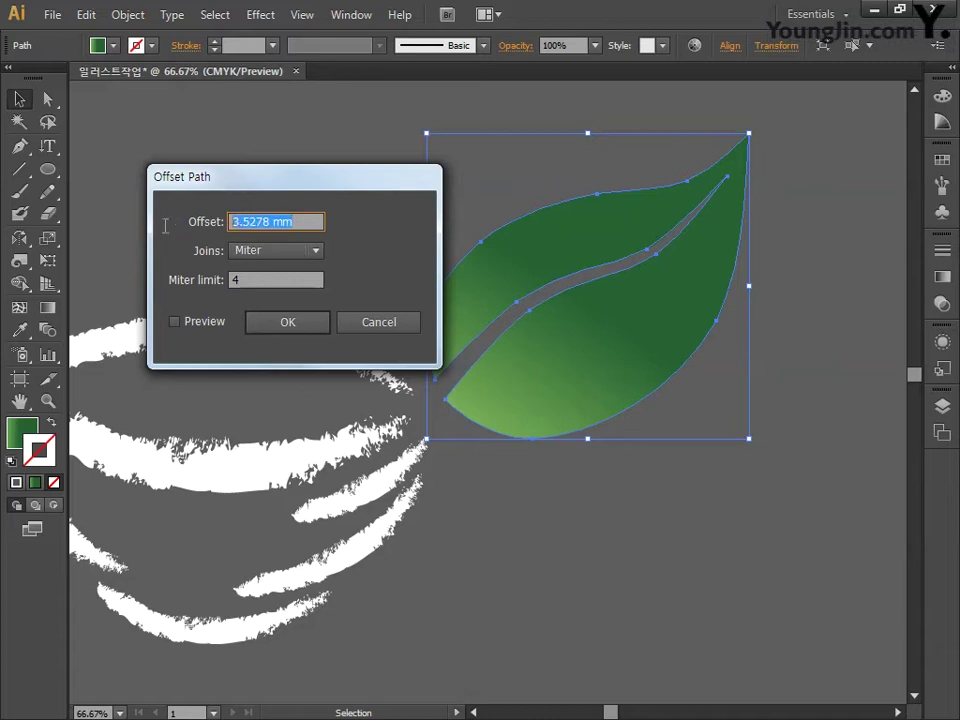
pyautogui.click(176, 321)
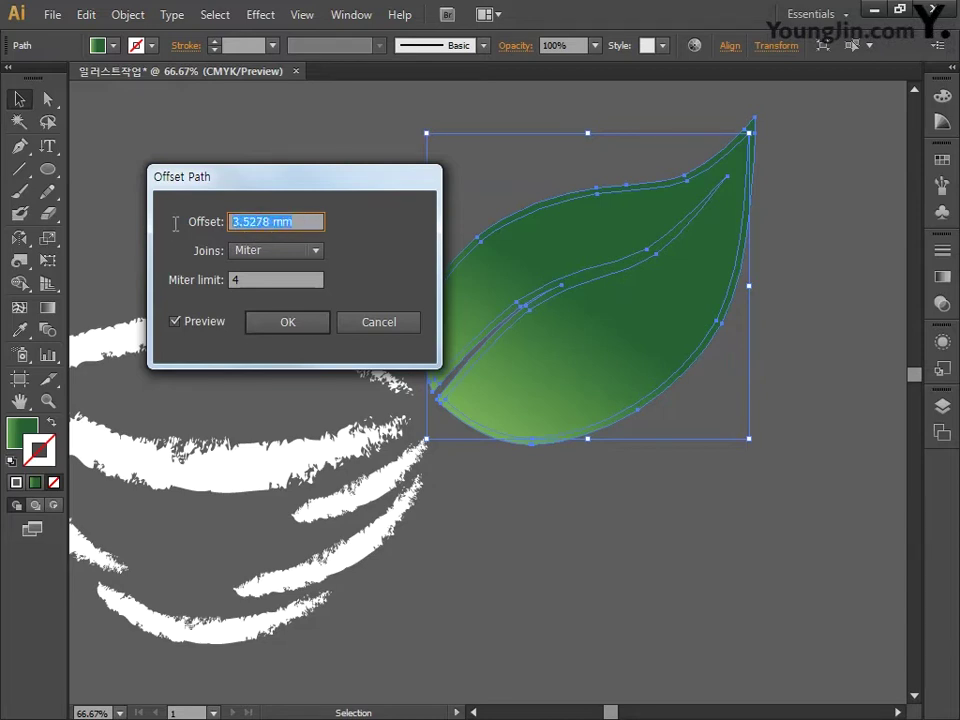
pyautogui.write('5.6')
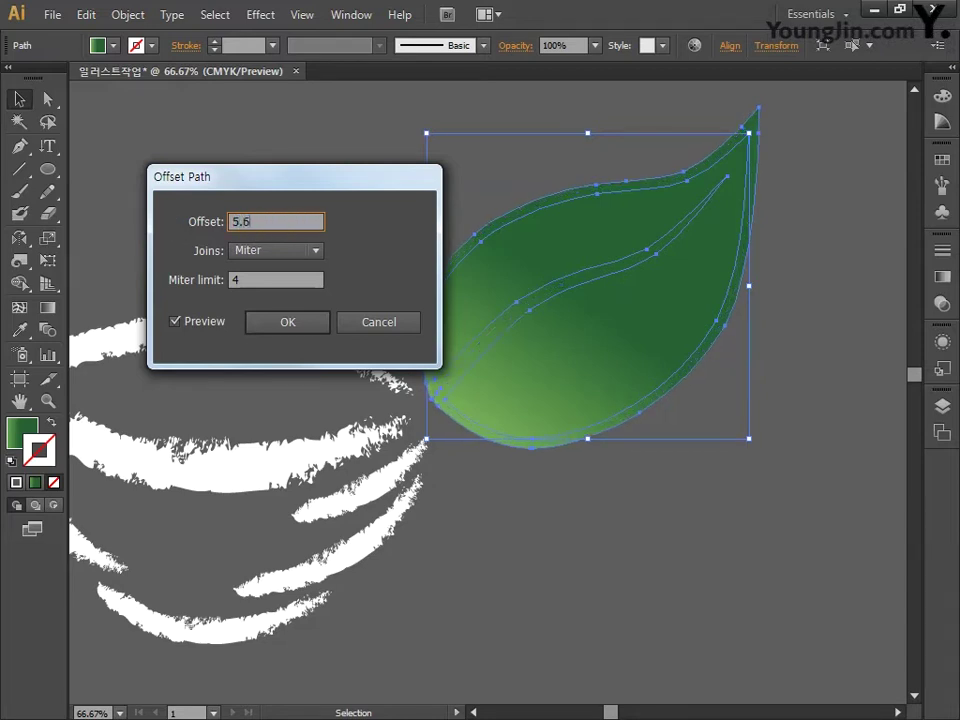
pyautogui.click(176, 321)
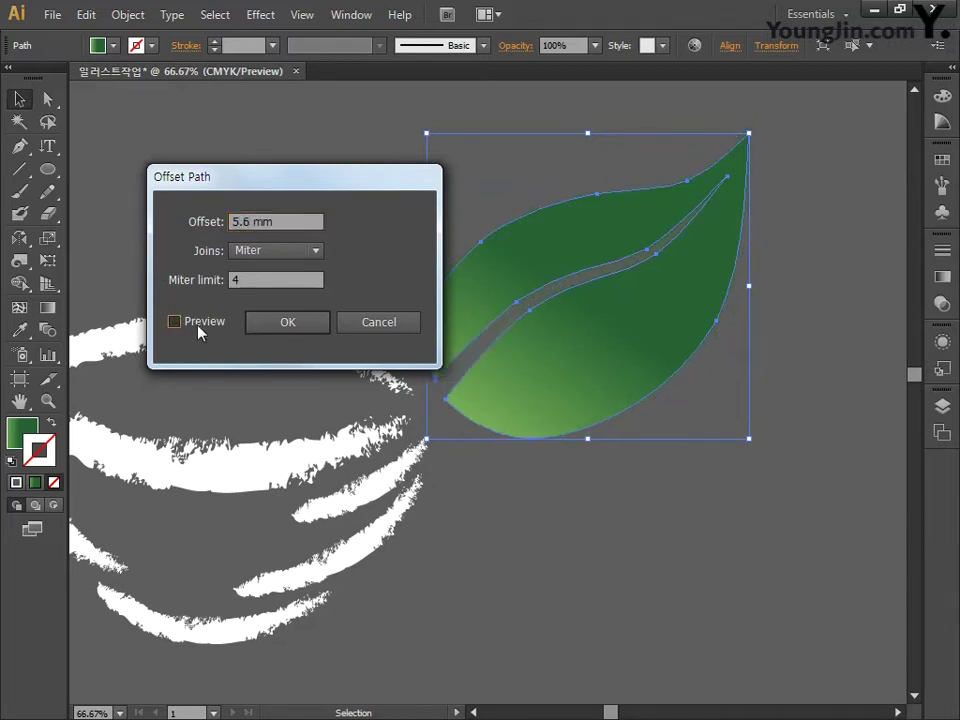
pyautogui.click(176, 321)
pyautogui.click(272, 262)
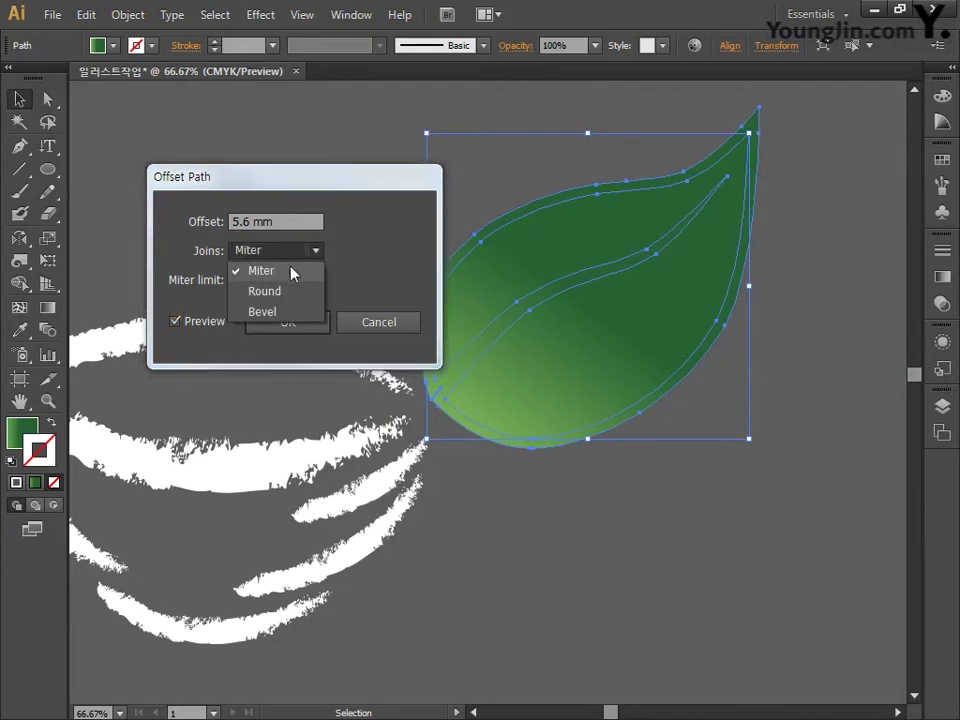
pyautogui.click(289, 292)
pyautogui.click(310, 320)
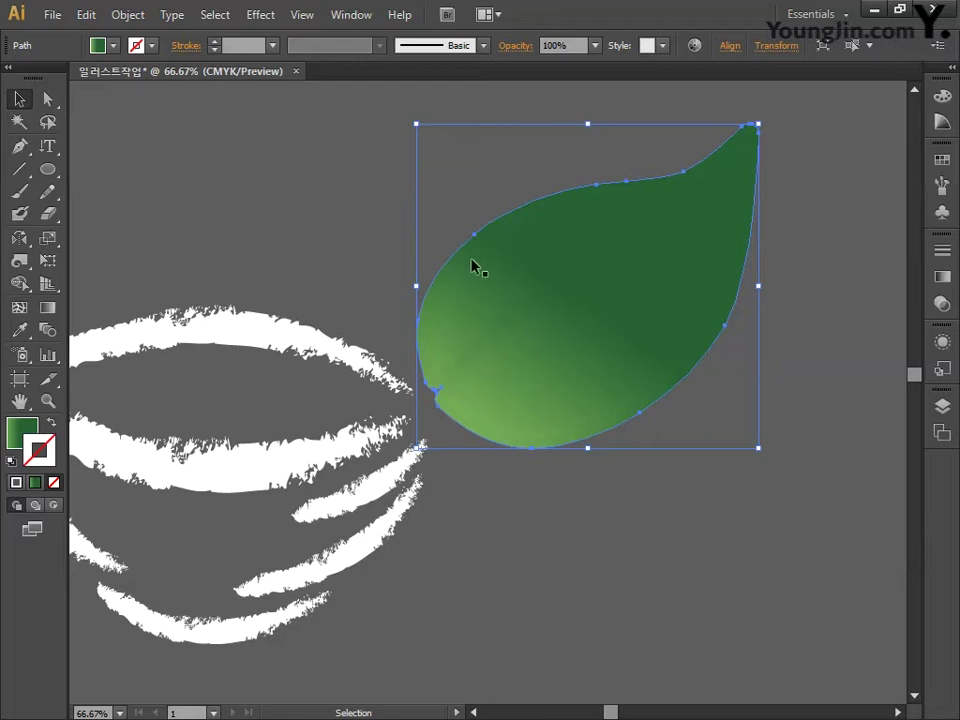
# Fill the offset shape with solid white so that it forms a border and vein for the leaf.
pyautogui.press('F6')
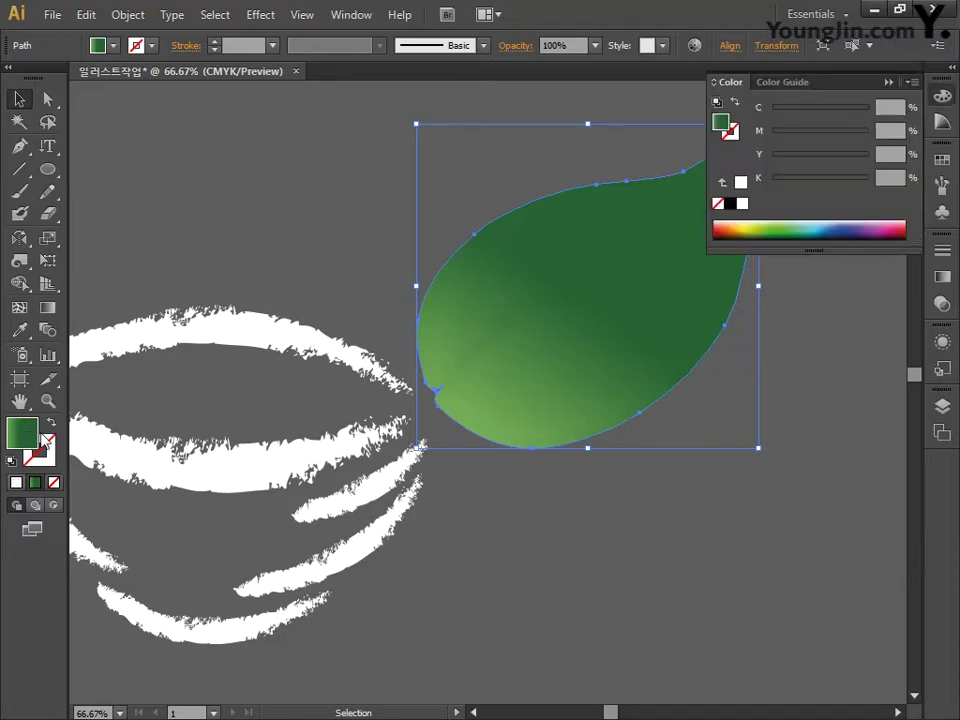
pyautogui.click(16, 482)
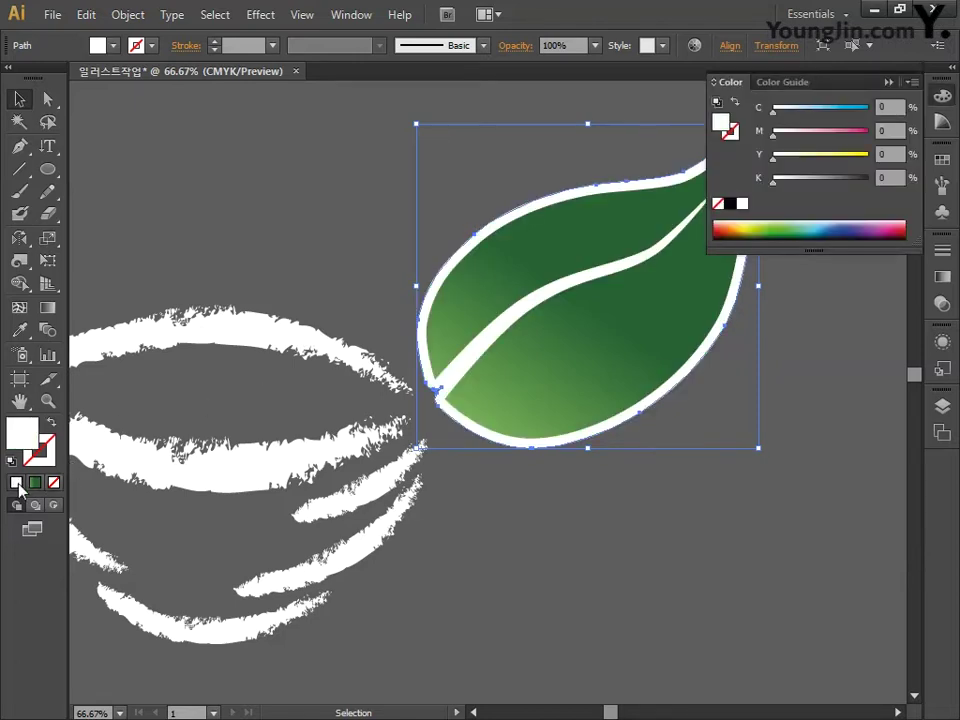
pyautogui.click(942, 97)
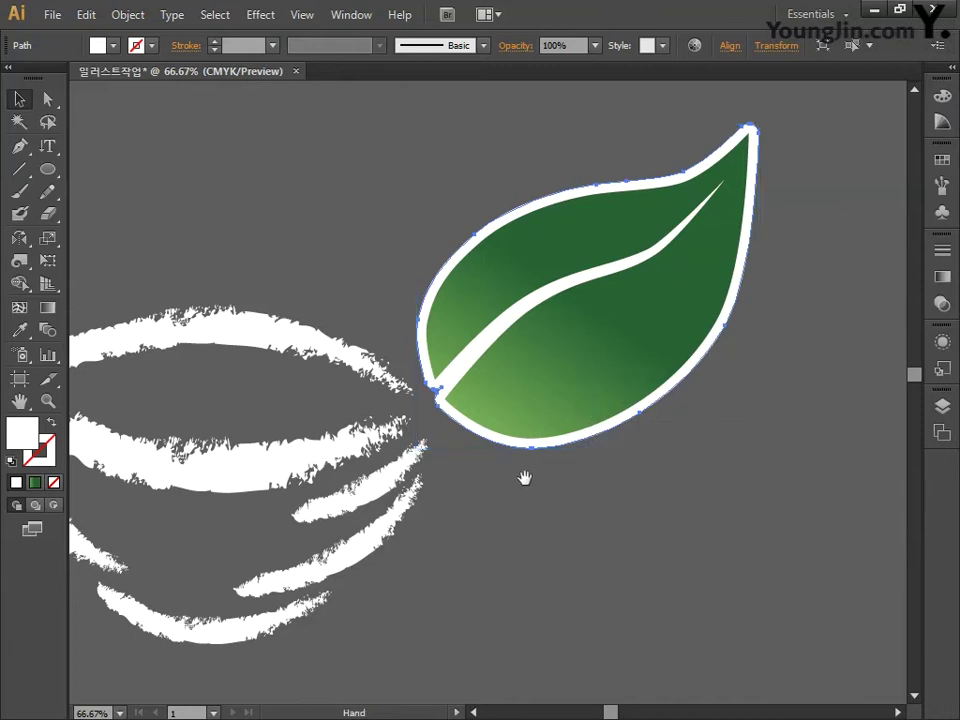
# Select the leaf together with its white outline and move both down over the bowl's upper-right edge.
pyautogui.moveTo(523, 476); pyautogui.dragTo(627, 467)
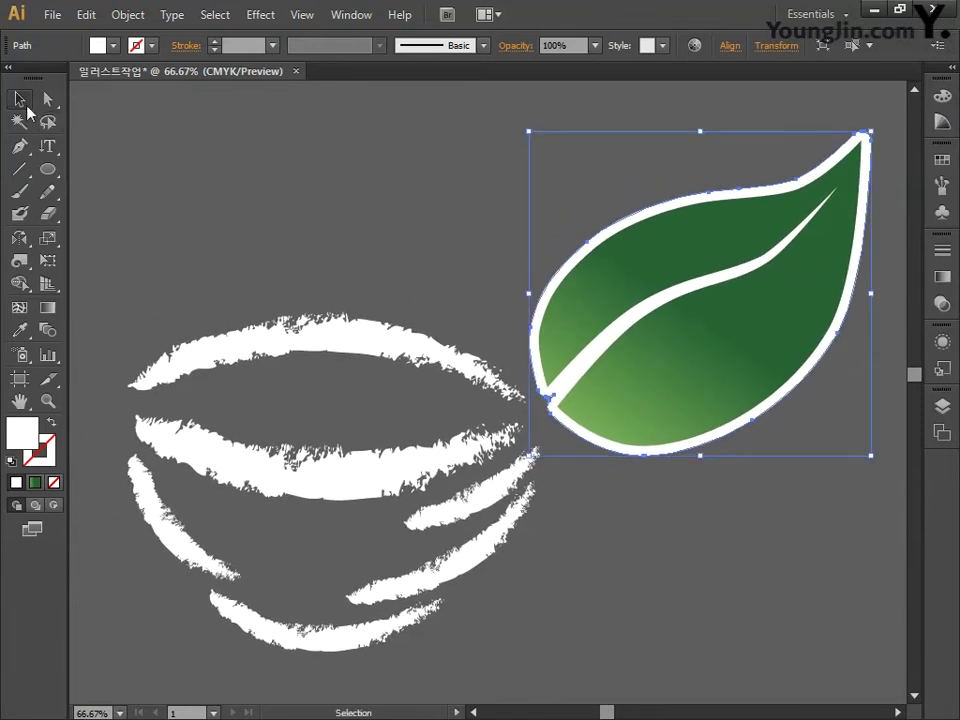
pyautogui.click(313, 226)
pyautogui.click(679, 268)
pyautogui.moveTo(679, 268); pyautogui.dragTo(567, 328)
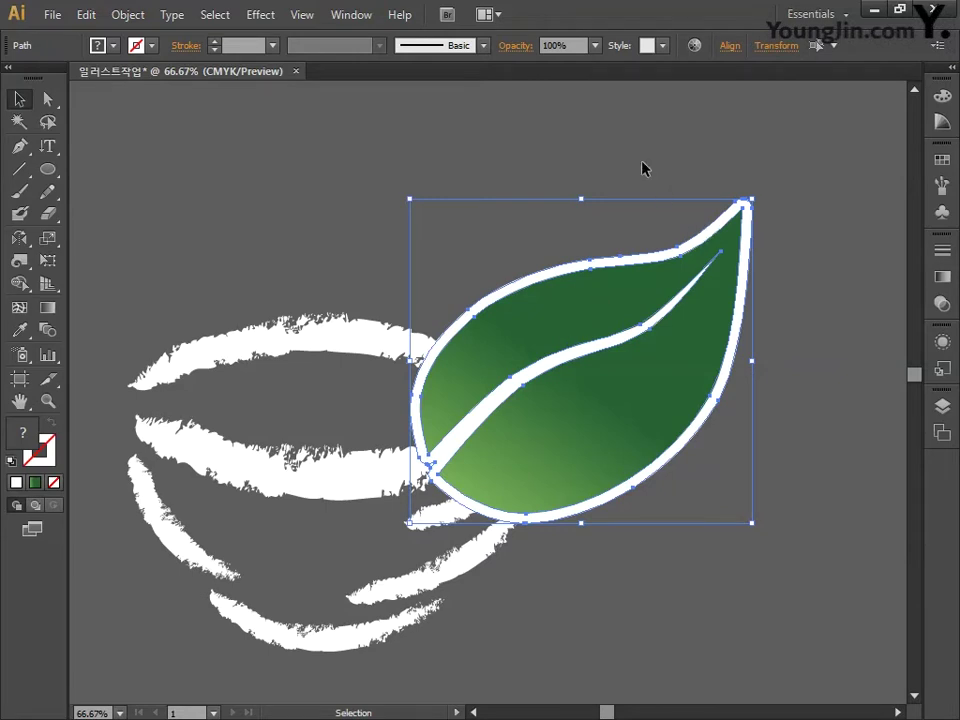
# Duplicate the outlined leaf, scale the copy to about half size and rotate it upright beside the large leaf.
pyautogui.moveTo(642, 168); pyautogui.dragTo(619, 240)
pyautogui.moveTo(686, 129); pyautogui.dragTo(505, 263)
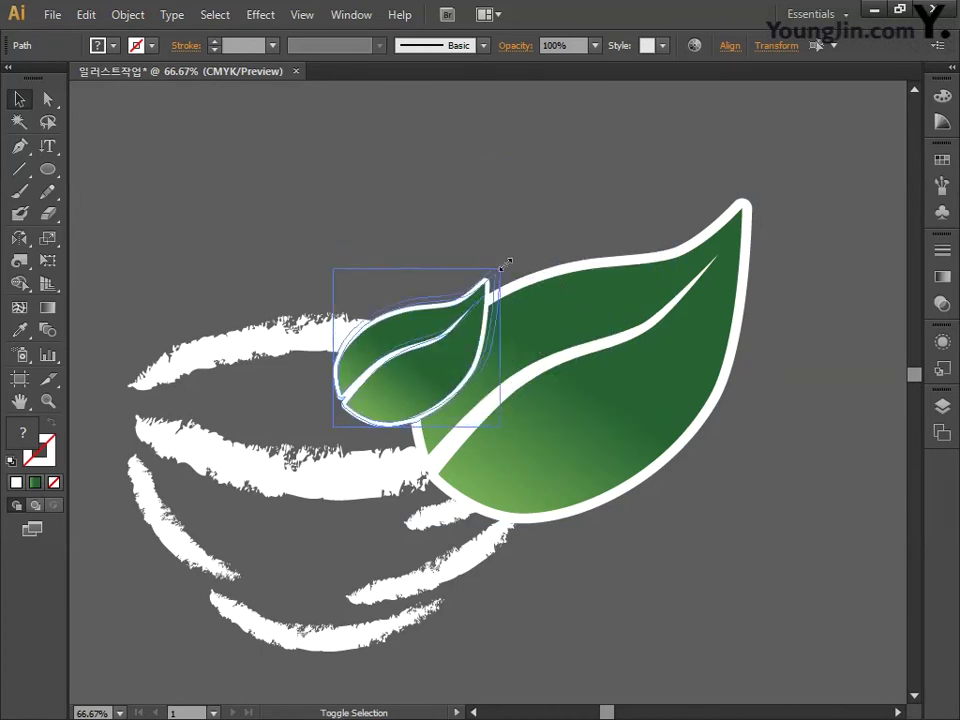
pyautogui.moveTo(536, 444); pyautogui.dragTo(502, 314)
# Send the small leaf to the back and shift it slightly right so it tucks behind the large leaf.
pyautogui.rightClick(502, 314)
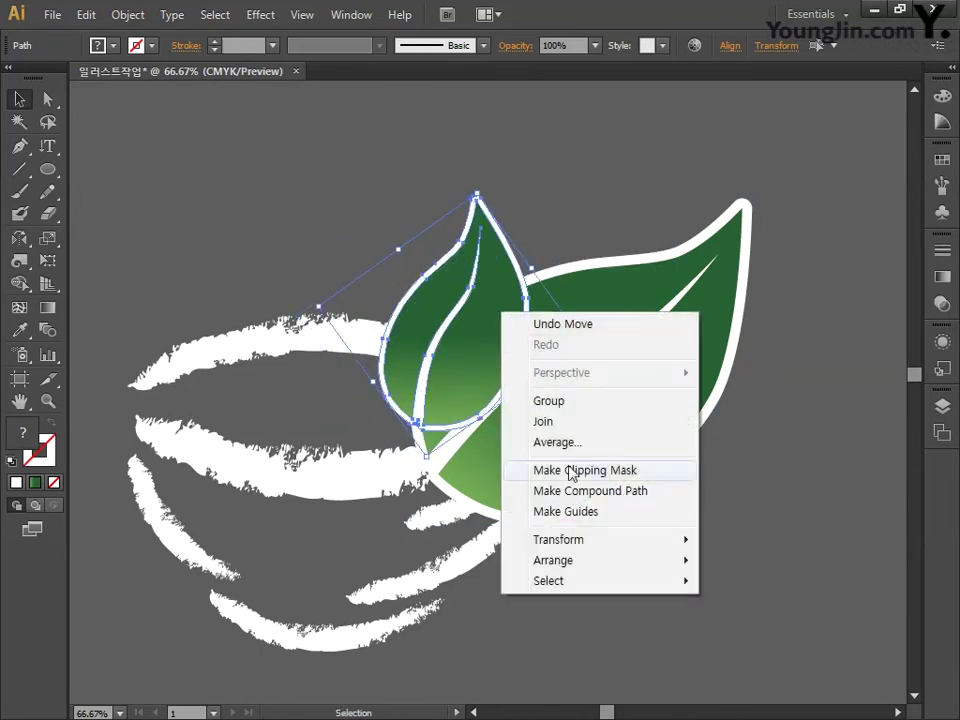
pyautogui.moveTo(553, 560)
pyautogui.click(735, 622)
pyautogui.click(435, 219)
pyautogui.click(517, 258)
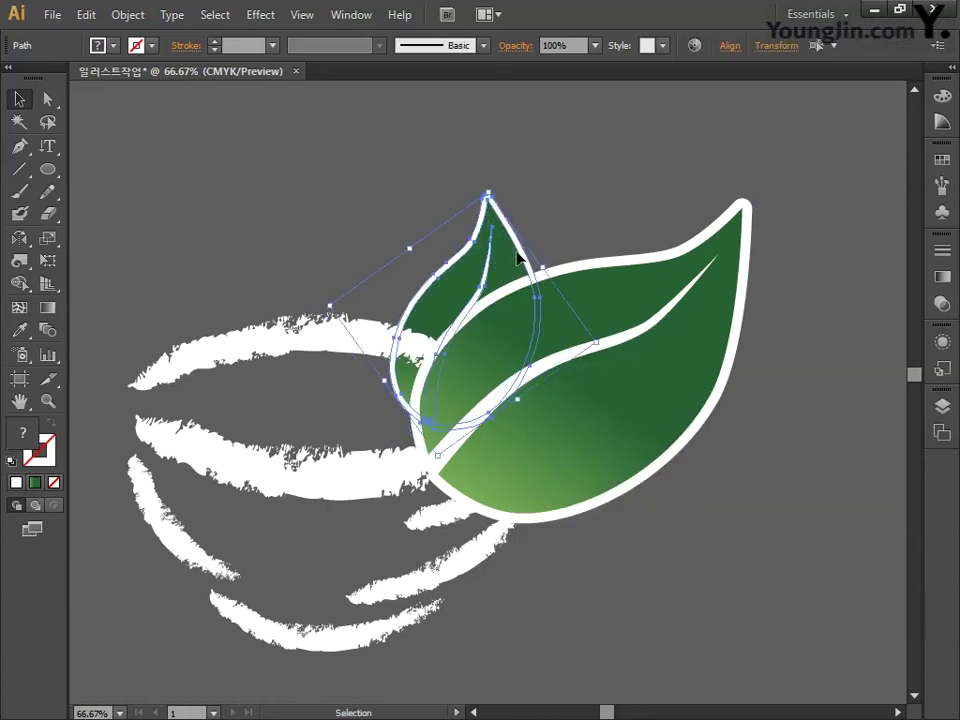
# Select the bowl's chalk strokes and arrange them behind both leaves.
pyautogui.click(587, 199)
pyautogui.click(405, 343)
pyautogui.rightClick(306, 227)
pyautogui.moveTo(420, 473)
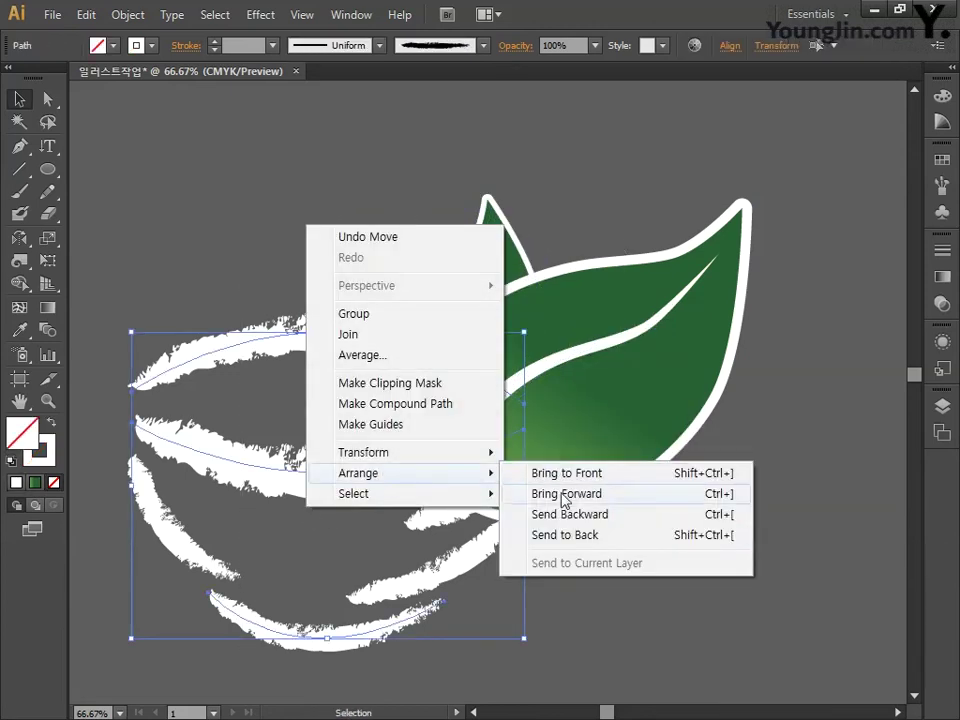
pyautogui.click(565, 494)
pyautogui.click(568, 606)
pyautogui.moveTo(568, 606); pyautogui.dragTo(619, 551)
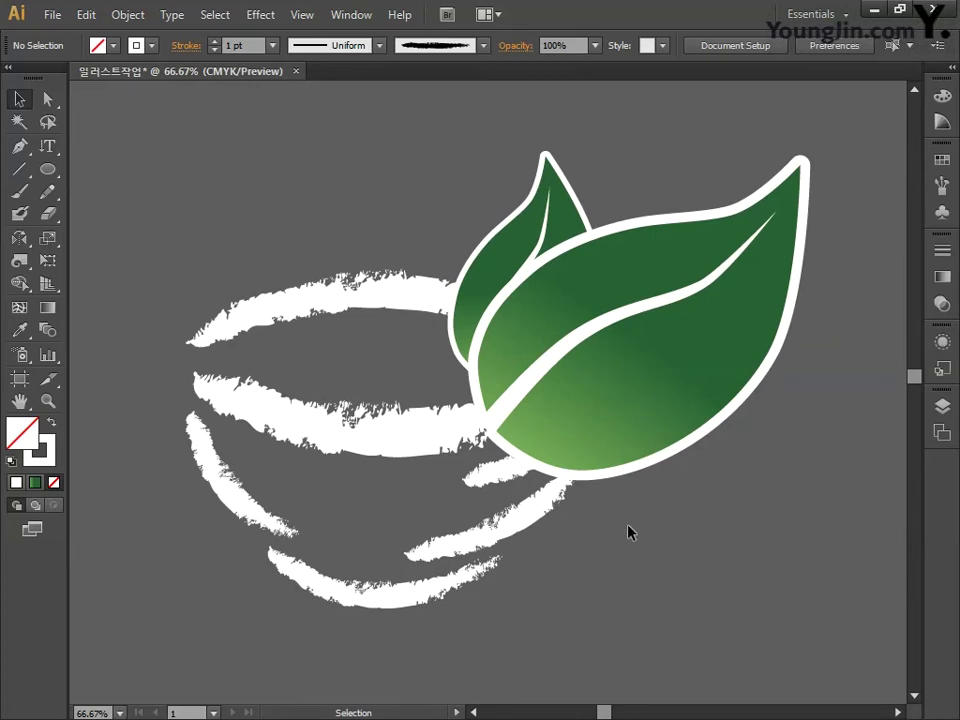
# Draw an upright rounded rectangle with small corner radii below the large leaf, beside the bowl's lower-right side.
pyautogui.moveTo(649, 514); pyautogui.dragTo(551, 351)
pyautogui.moveTo(47, 168); pyautogui.dragTo(133, 193)
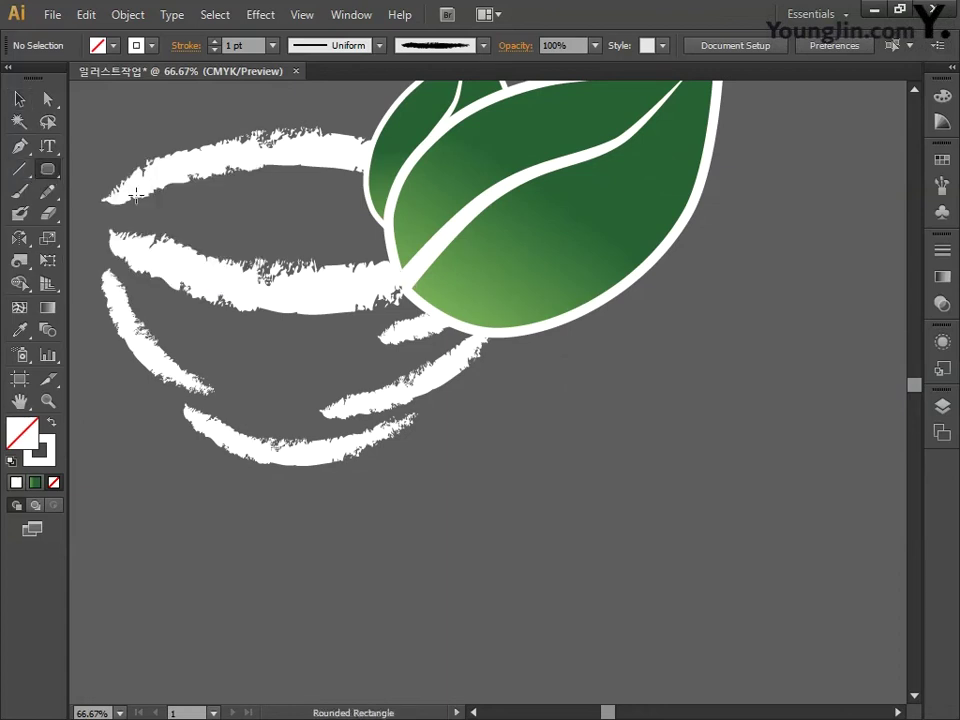
pyautogui.moveTo(512, 364); pyautogui.dragTo(654, 543)
pyautogui.press('Up')
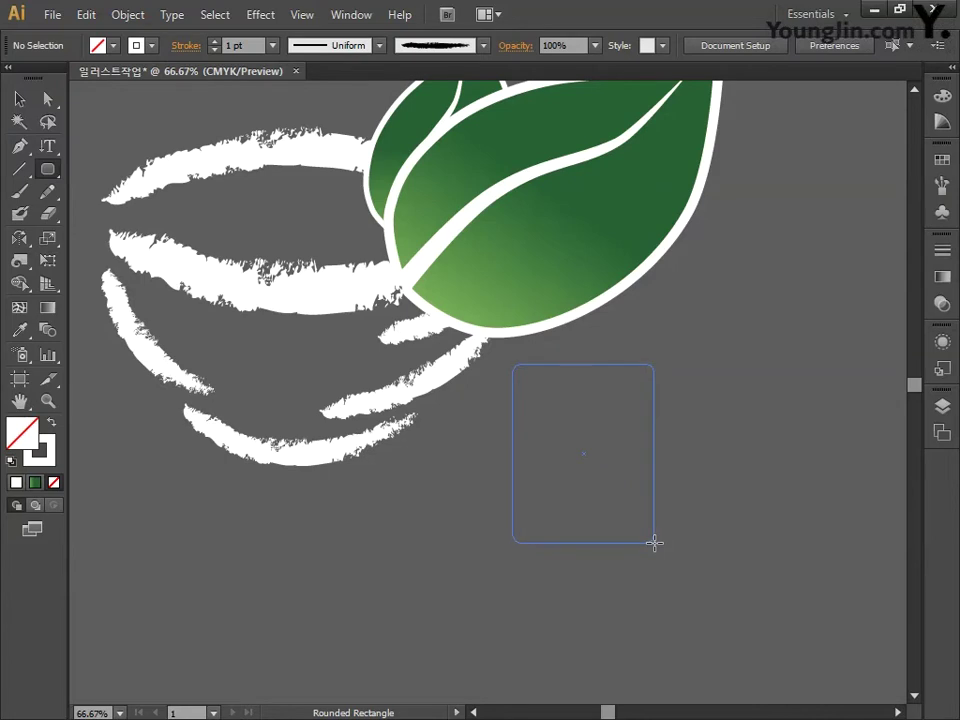
pyautogui.moveTo(654, 543); pyautogui.dragTo(654, 543)
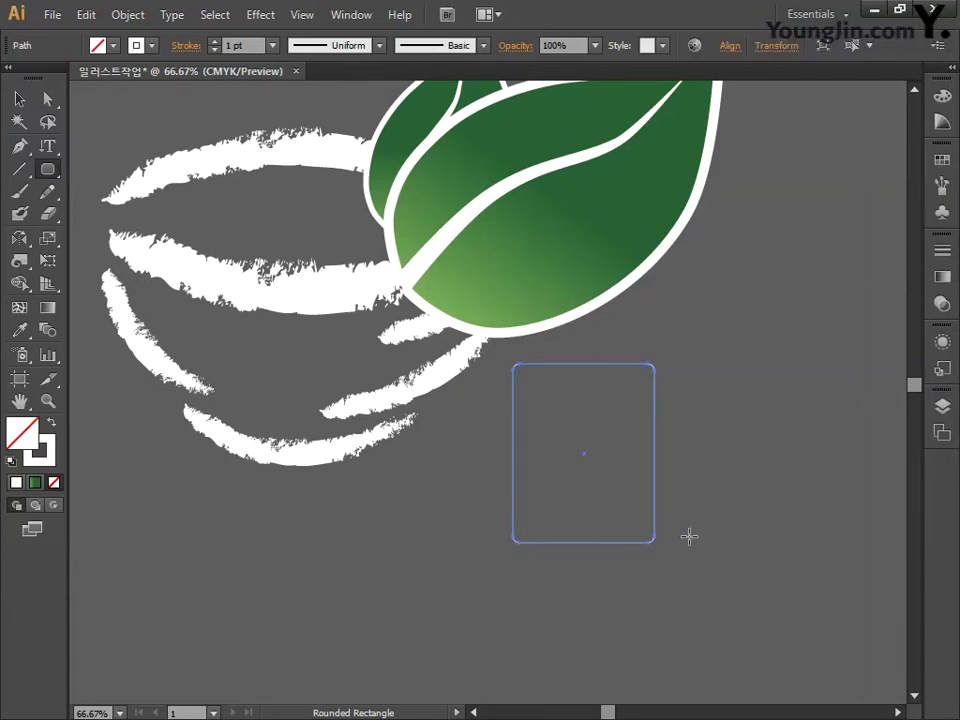
# Fill the rounded rectangle with red, CMYK 0, 100, 100, 0, and remove its stroke.
pyautogui.hotkey('ctrl', '1')
pyautogui.moveTo(677, 491); pyautogui.dragTo(596, 418)
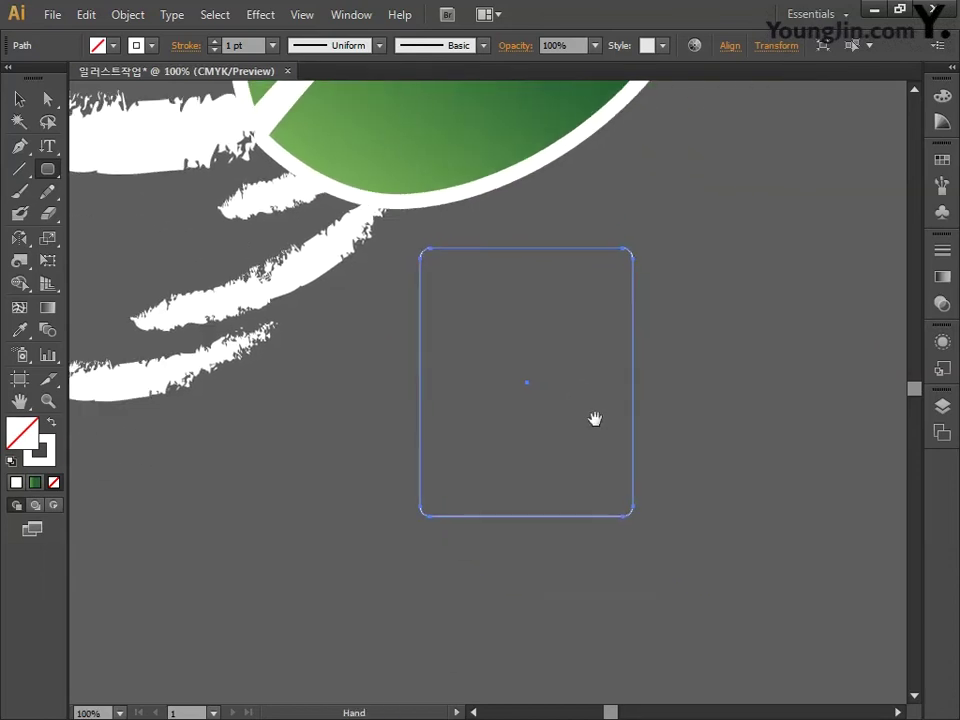
pyautogui.doubleClick(30, 438)
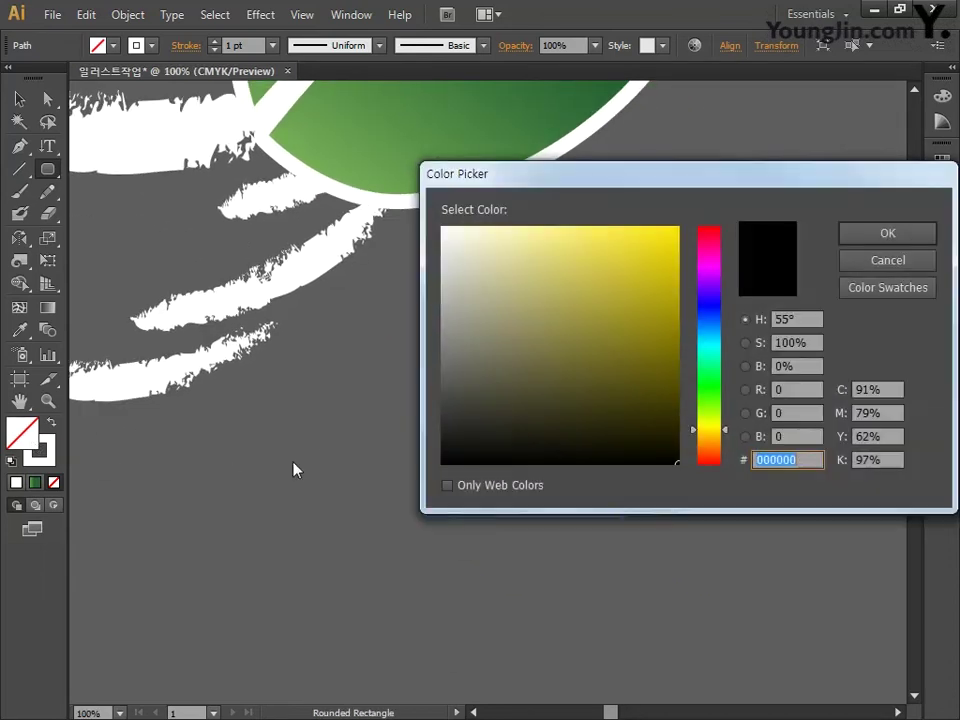
pyautogui.doubleClick(876, 390)
pyautogui.write('0')
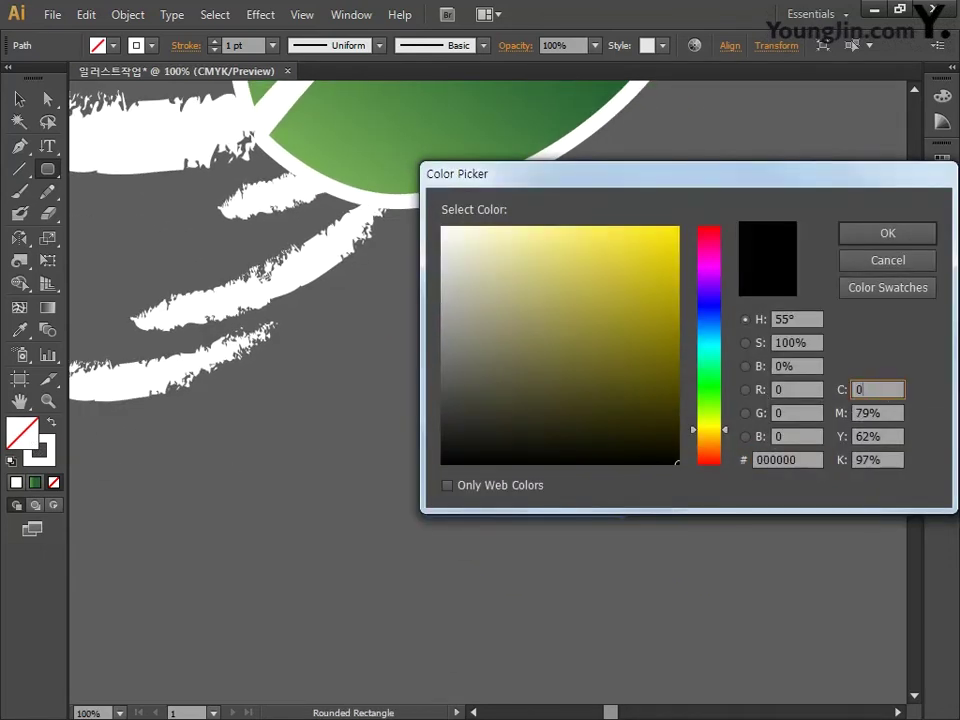
pyautogui.press('Tab')
pyautogui.write('100')
pyautogui.press('Tab')
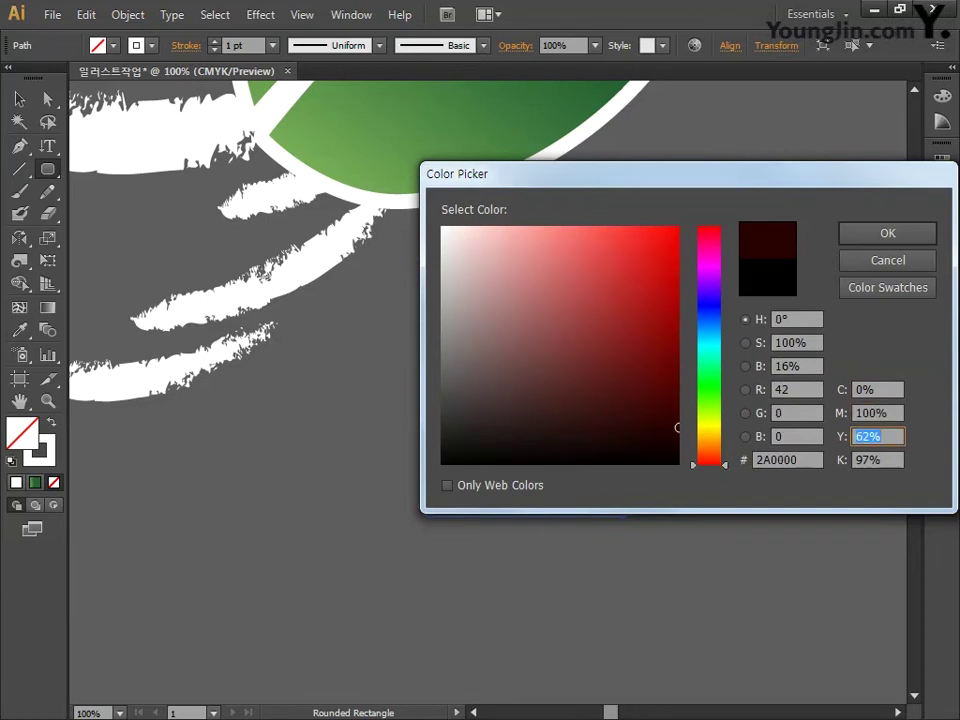
pyautogui.write('100')
pyautogui.press('Tab')
pyautogui.write('0')
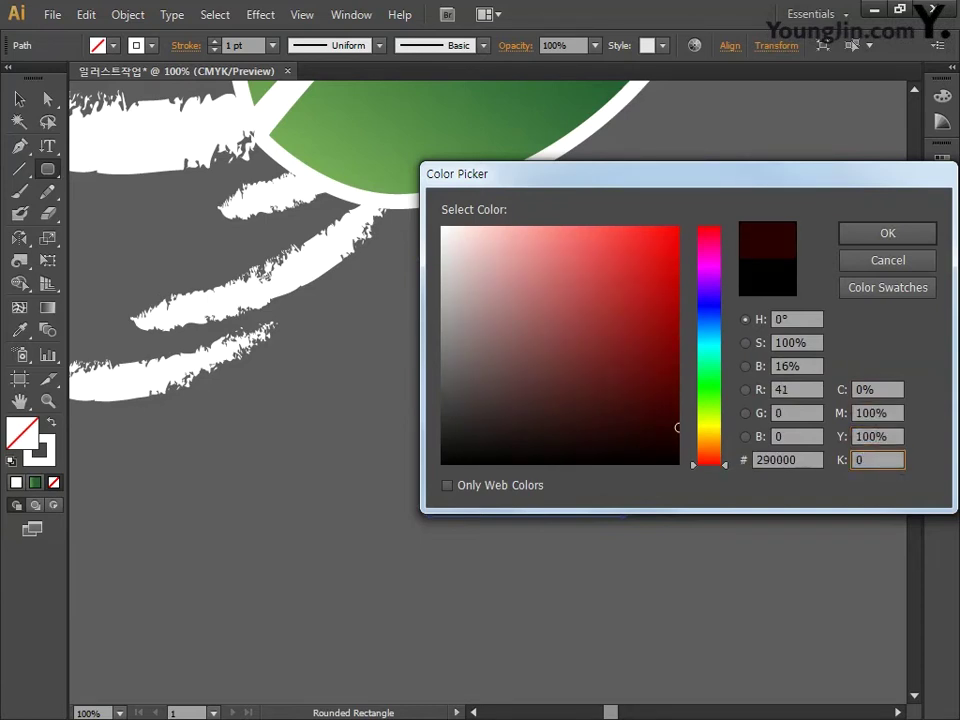
pyautogui.click(900, 238)
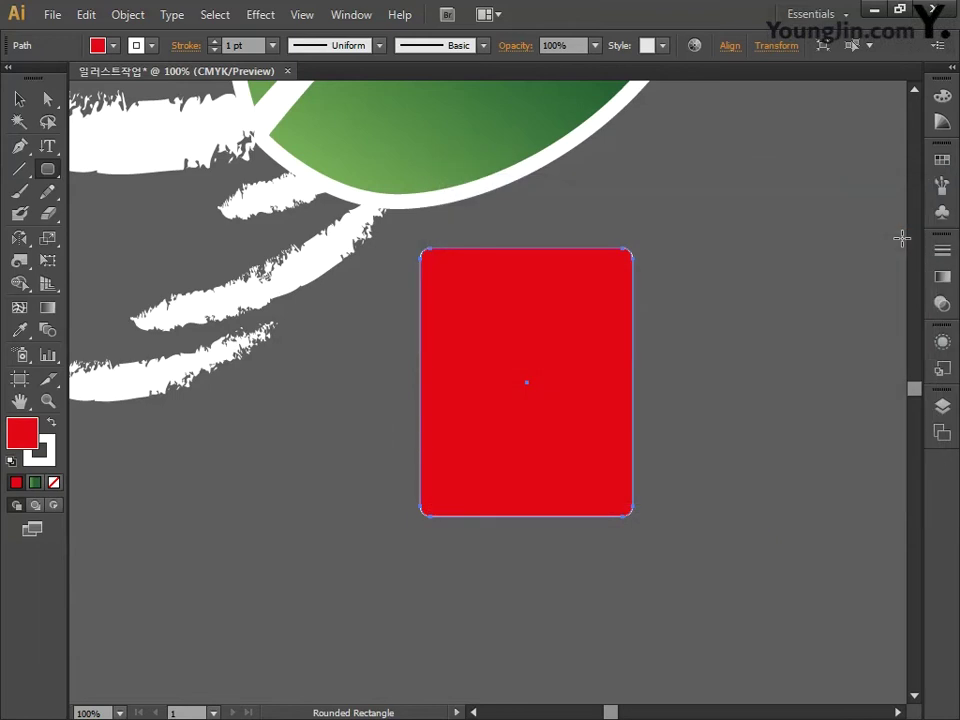
pyautogui.click(40, 449)
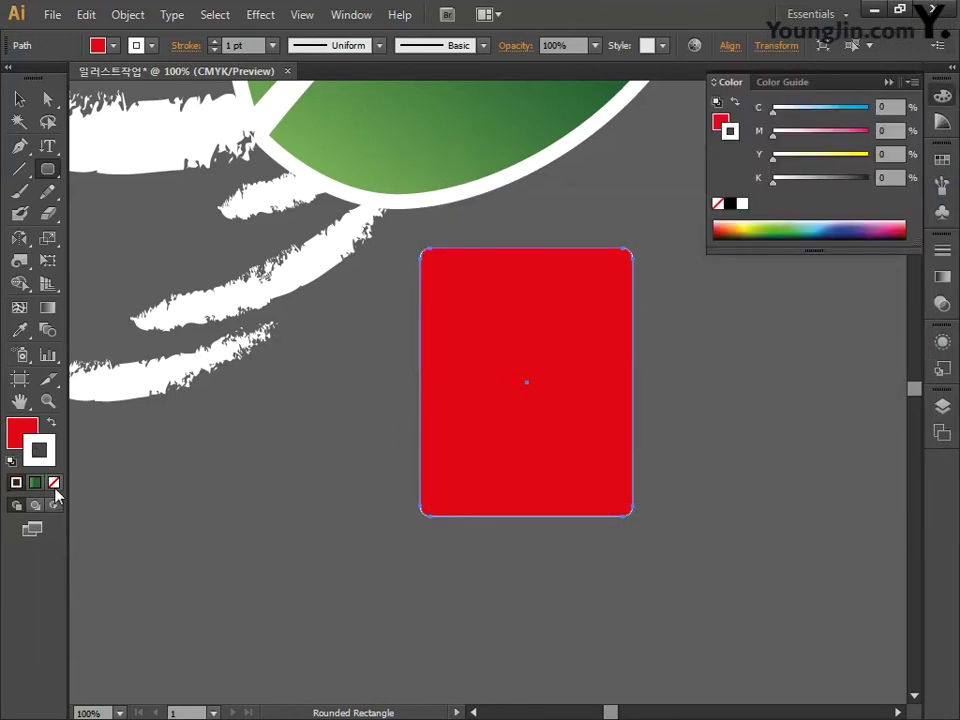
pyautogui.click(54, 482)
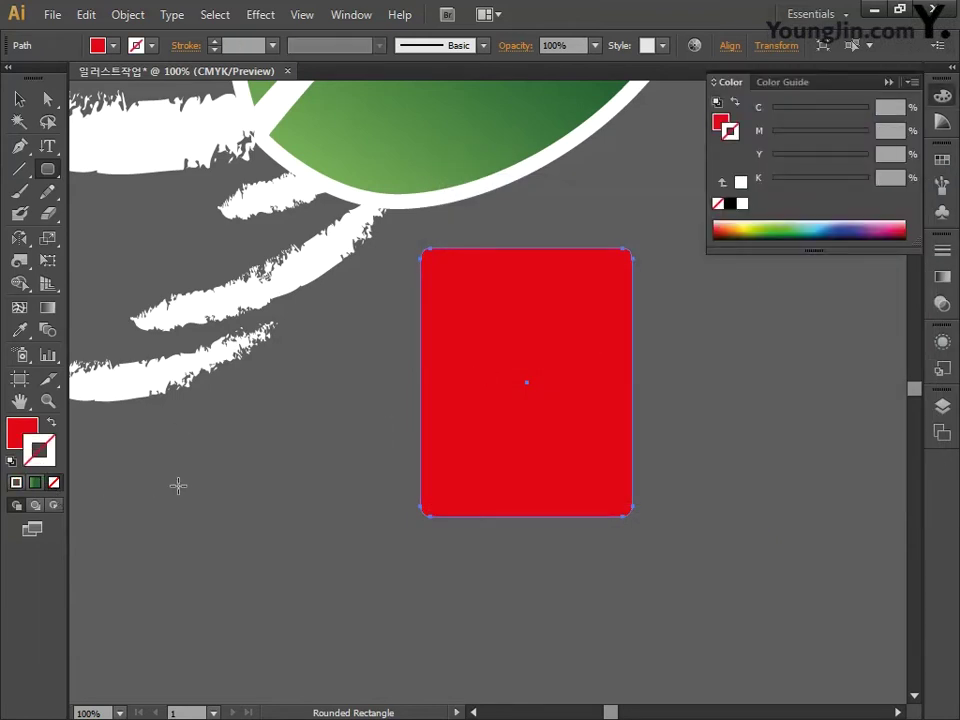
# Convert anchor points at the red rectangle's four corners with short curve handles, giving it slightly irregular corners and edges.
pyautogui.click(19, 146)
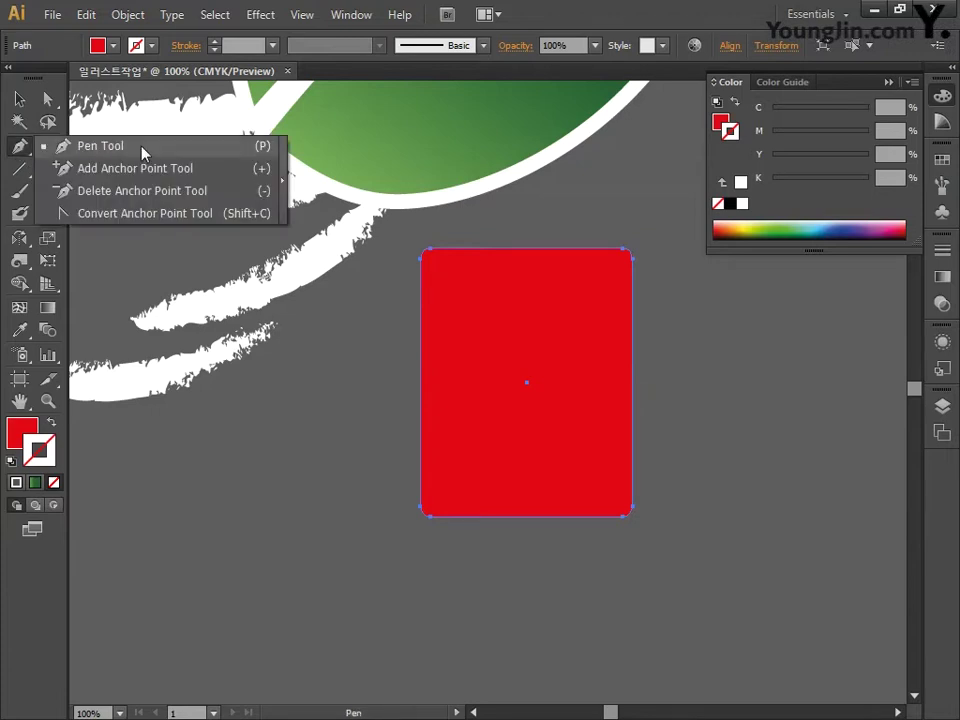
pyautogui.click(154, 214)
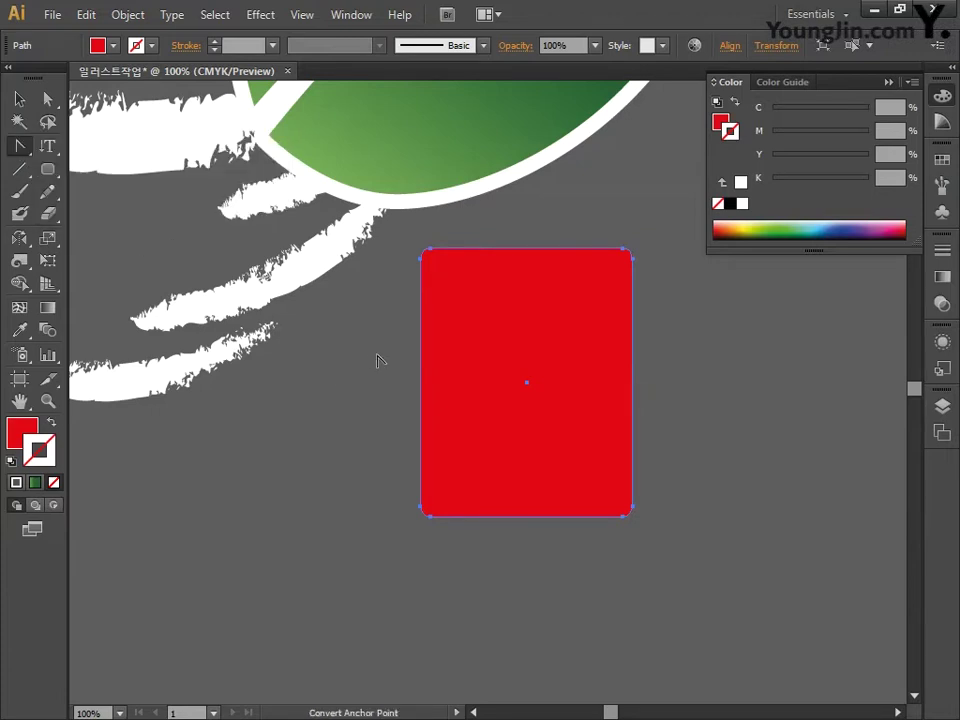
pyautogui.moveTo(421, 262); pyautogui.dragTo(448, 258)
pyautogui.moveTo(421, 507)
pyautogui.mouseDown()
pyautogui.moveTo(424, 493)
pyautogui.moveTo(433, 522)
pyautogui.moveTo(416, 519)
pyautogui.mouseUp()
pyautogui.moveTo(626, 517)
pyautogui.mouseDown()
pyautogui.moveTo(613, 519)
pyautogui.moveTo(636, 506)
pyautogui.moveTo(645, 516)
pyautogui.mouseUp()
pyautogui.moveTo(631, 250)
pyautogui.mouseDown()
pyautogui.moveTo(632, 280)
pyautogui.moveTo(635, 243)
pyautogui.mouseUp()
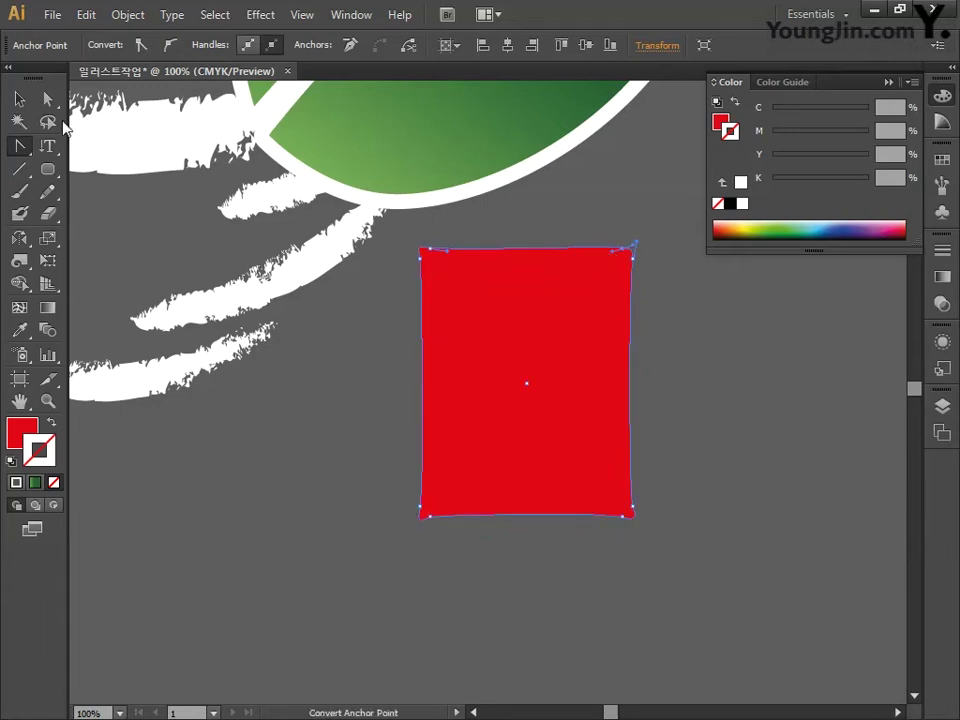
# Reshape the red rectangle's anchors and handles into an uneven seal outline with inward-bowed sides and an arched bottom edge.
pyautogui.click(47, 98)
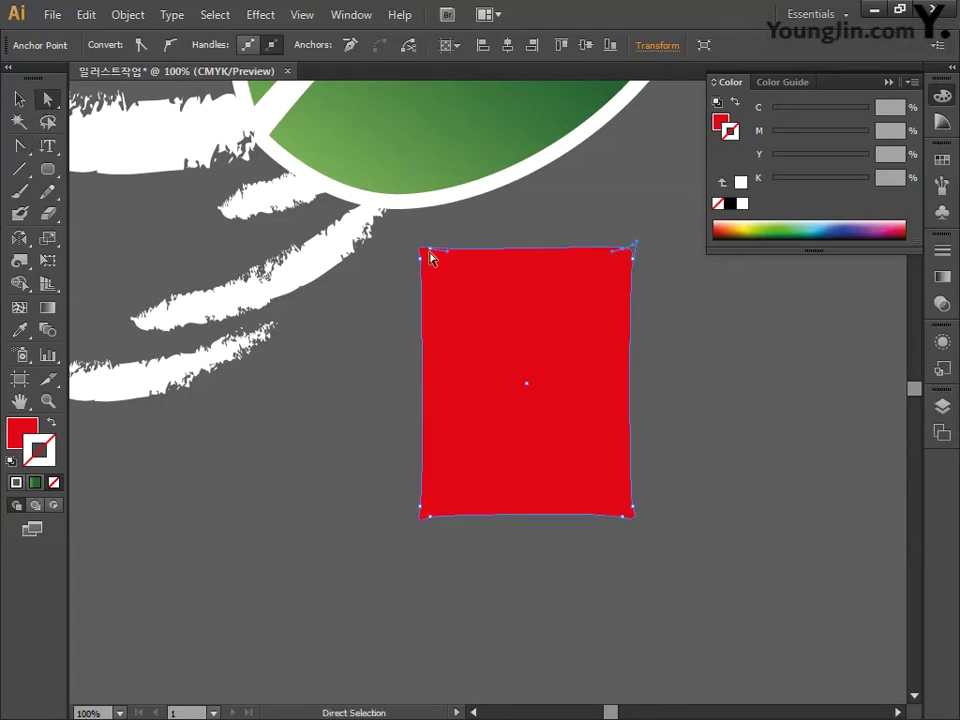
pyautogui.moveTo(429, 252); pyautogui.dragTo(445, 254)
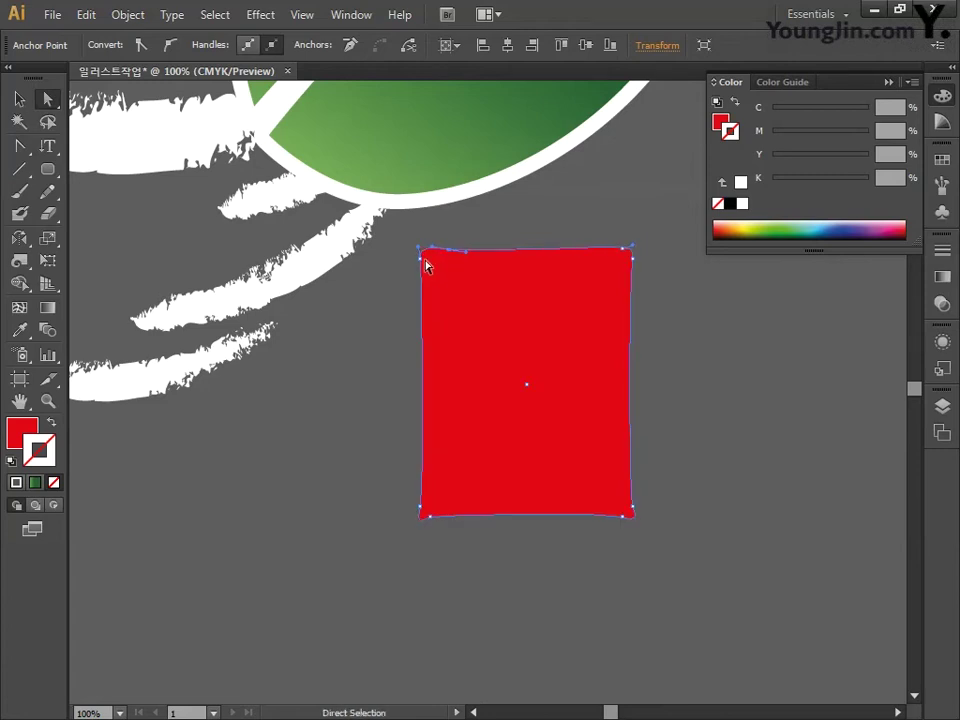
pyautogui.click(424, 261)
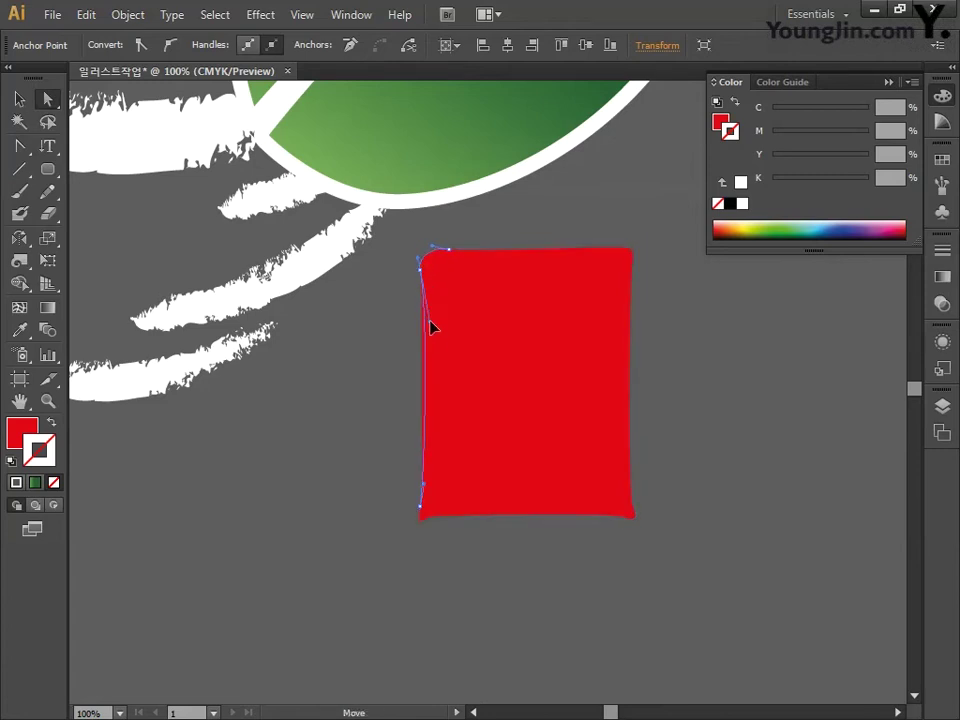
pyautogui.click(424, 515)
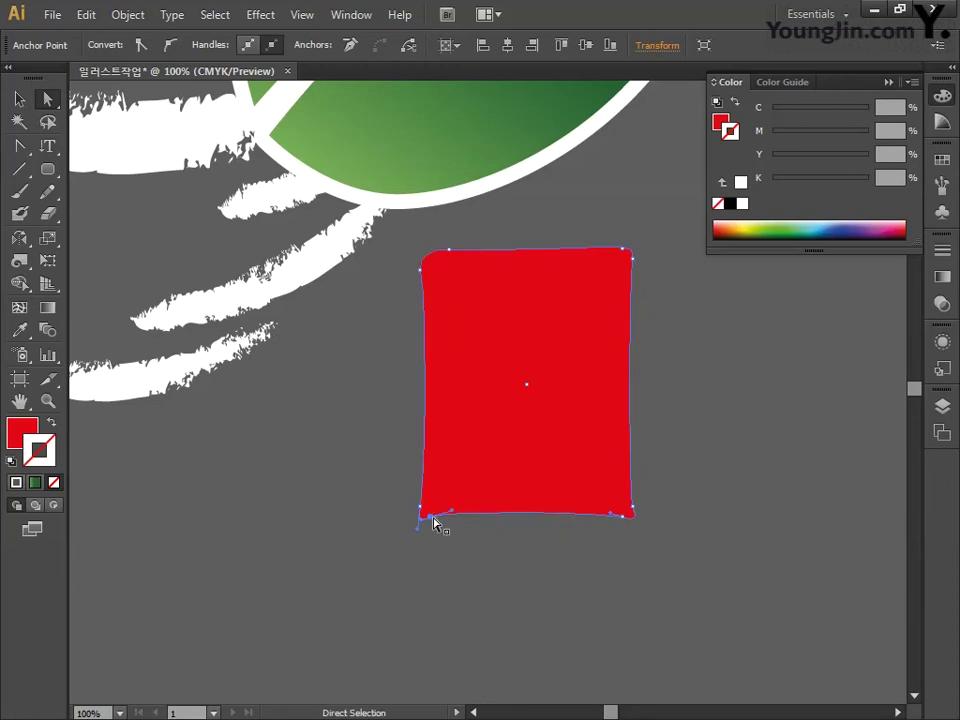
pyautogui.moveTo(440, 516); pyautogui.dragTo(494, 489)
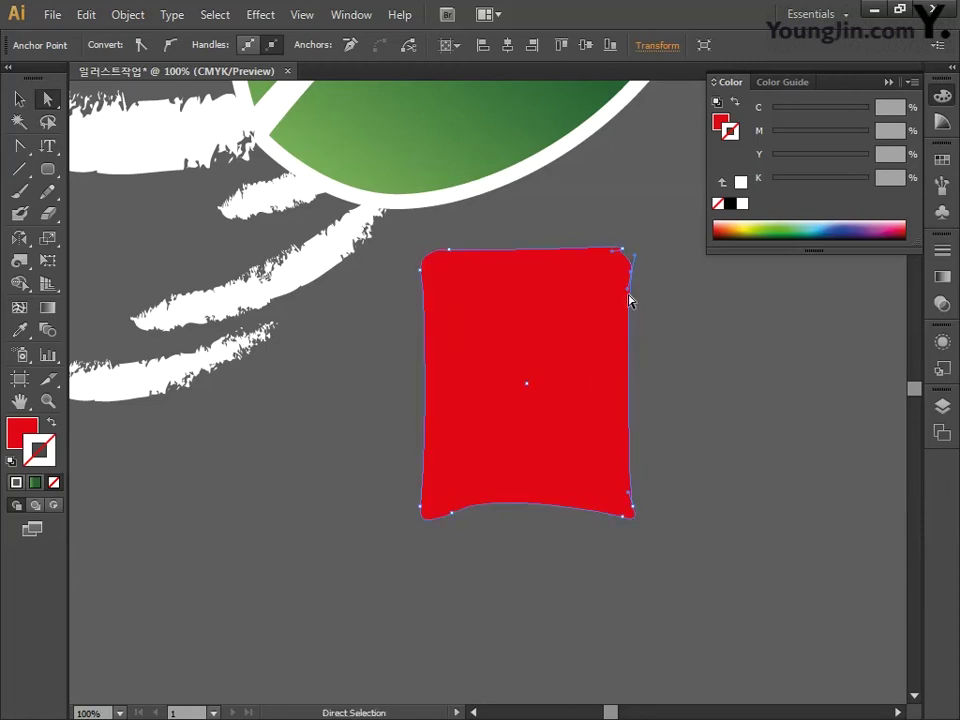
pyautogui.moveTo(630, 300); pyautogui.dragTo(613, 321)
pyautogui.moveTo(469, 266); pyautogui.dragTo(486, 265)
pyautogui.press('v')
pyautogui.click(304, 428)
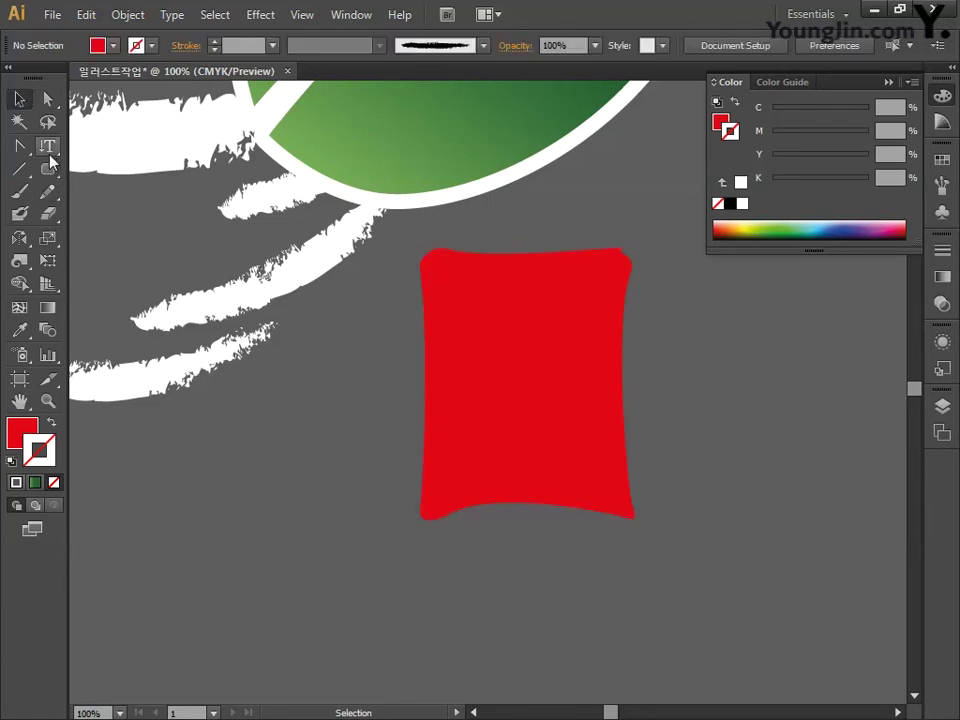
# Add horizontal text reading 전통 and 문화 on two lines beside the red seal shape.
pyautogui.moveTo(47, 146); pyautogui.dragTo(103, 150)
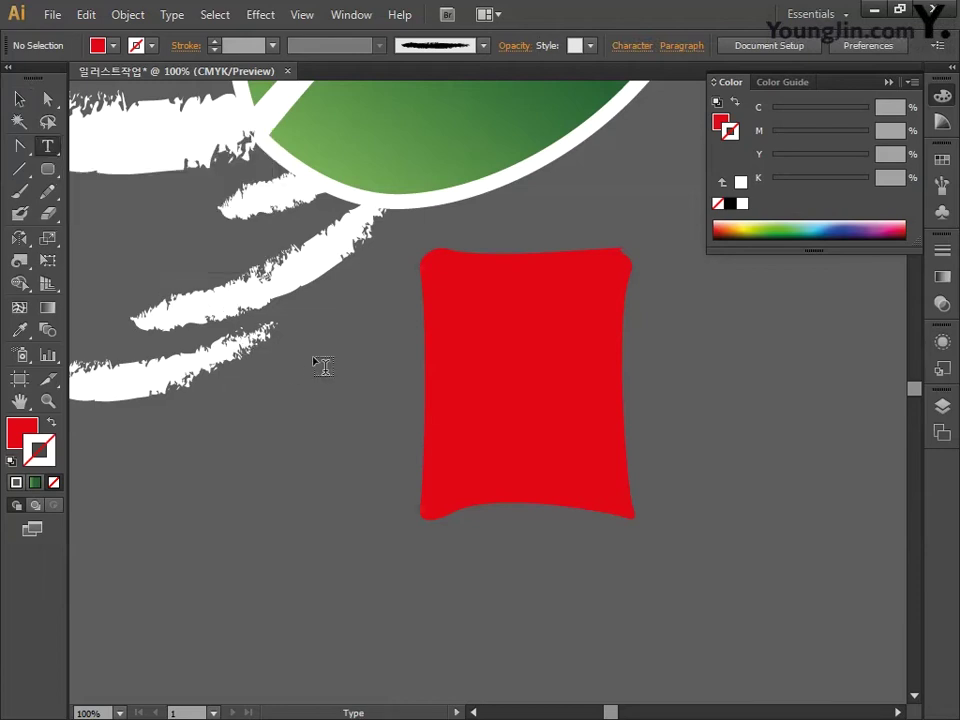
pyautogui.click(341, 327)
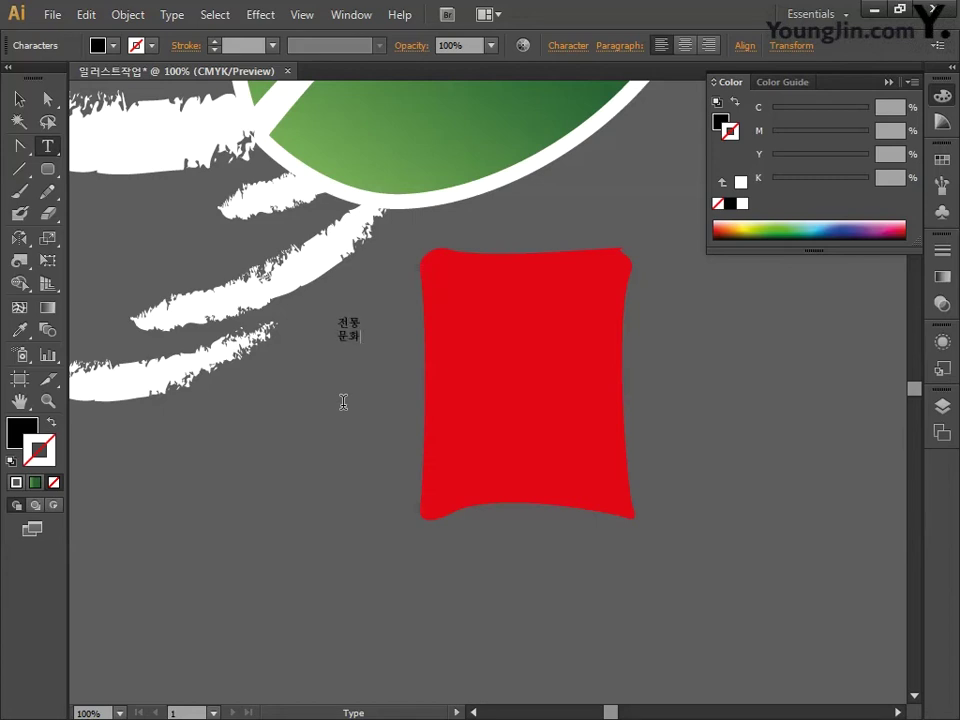
pyautogui.click(19, 98)
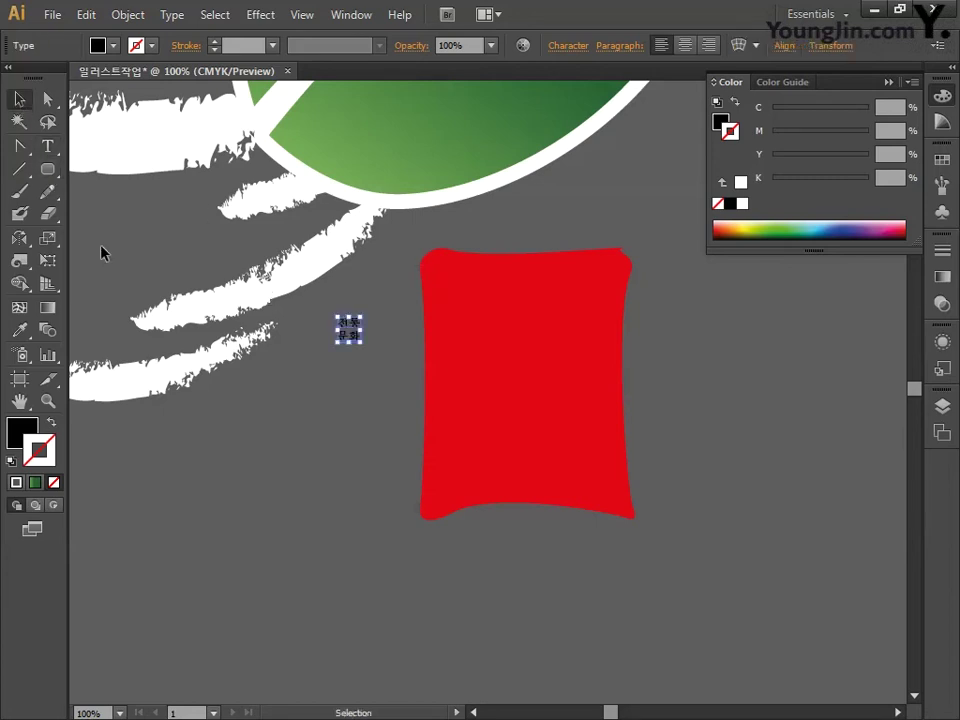
# Enlarge the 전통 문화 text to about the red seal's size and center it over the shape.
pyautogui.moveTo(361, 316); pyautogui.dragTo(460, 205)
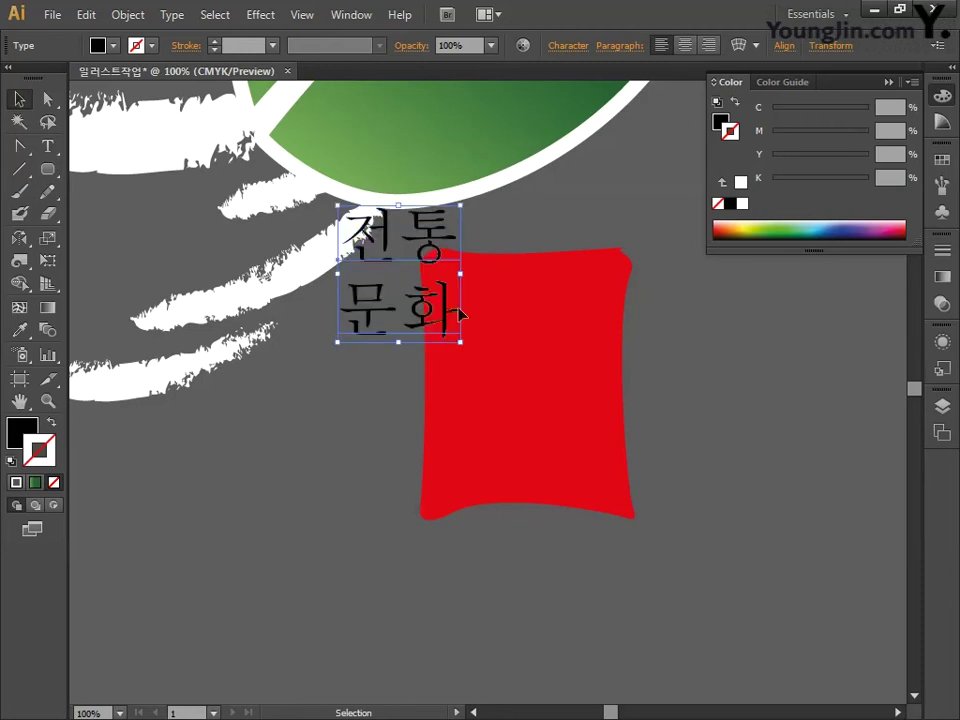
pyautogui.moveTo(450, 315); pyautogui.dragTo(560, 425)
pyautogui.moveTo(581, 309); pyautogui.dragTo(636, 246)
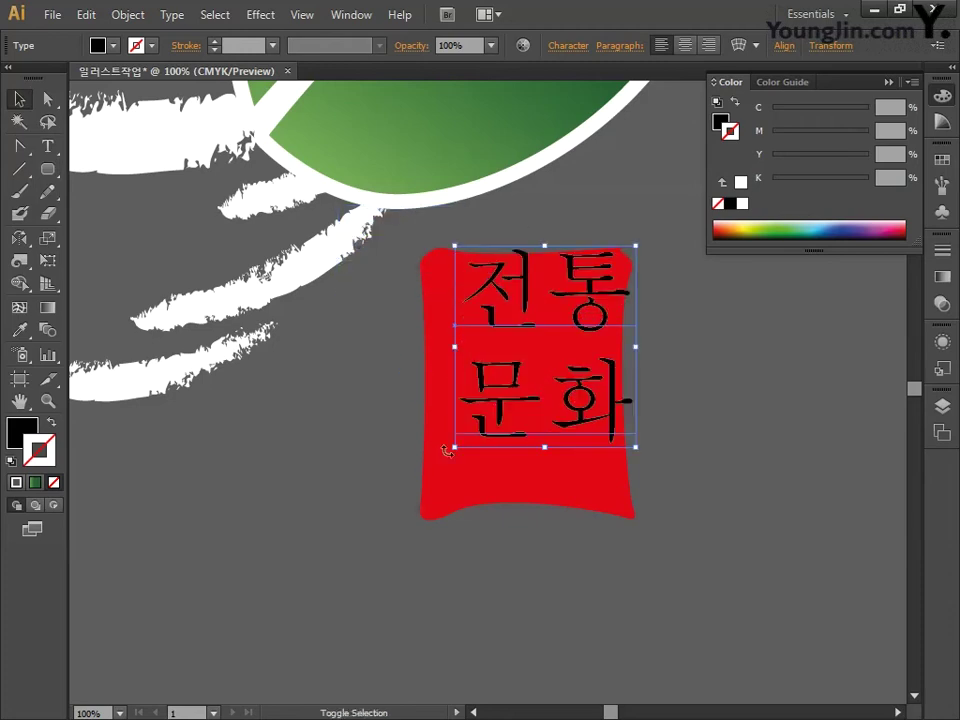
pyautogui.moveTo(446, 450); pyautogui.dragTo(405, 505)
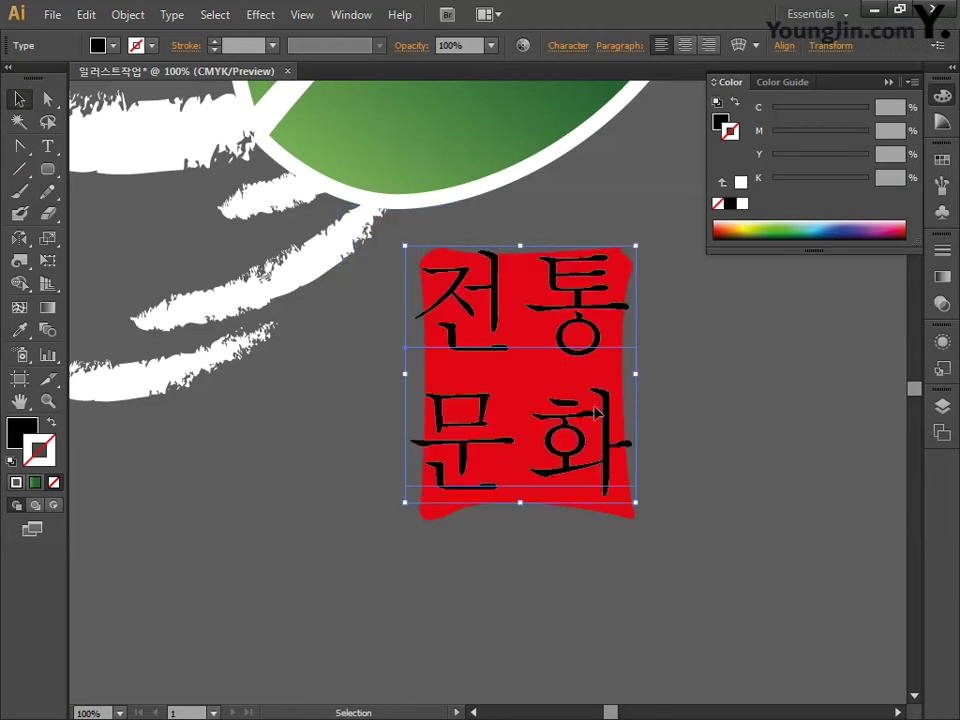
pyautogui.moveTo(599, 443); pyautogui.dragTo(613, 453)
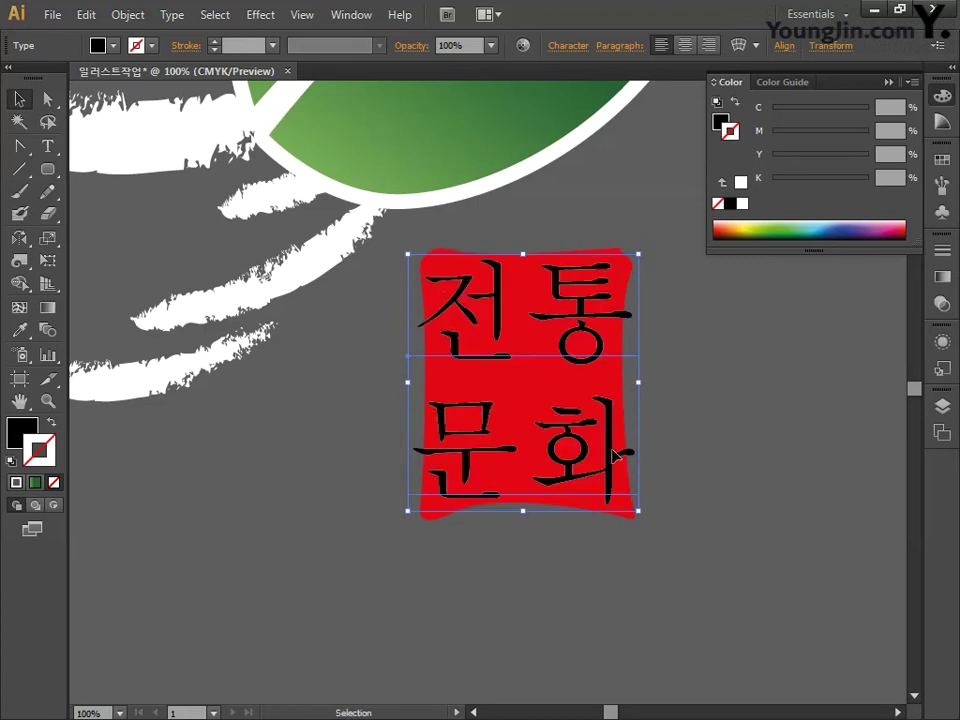
# Change the seal text's fill to white, CMYK 0, 0, 0, 0.
pyautogui.doubleClick(22, 432)
pyautogui.click(878, 390)
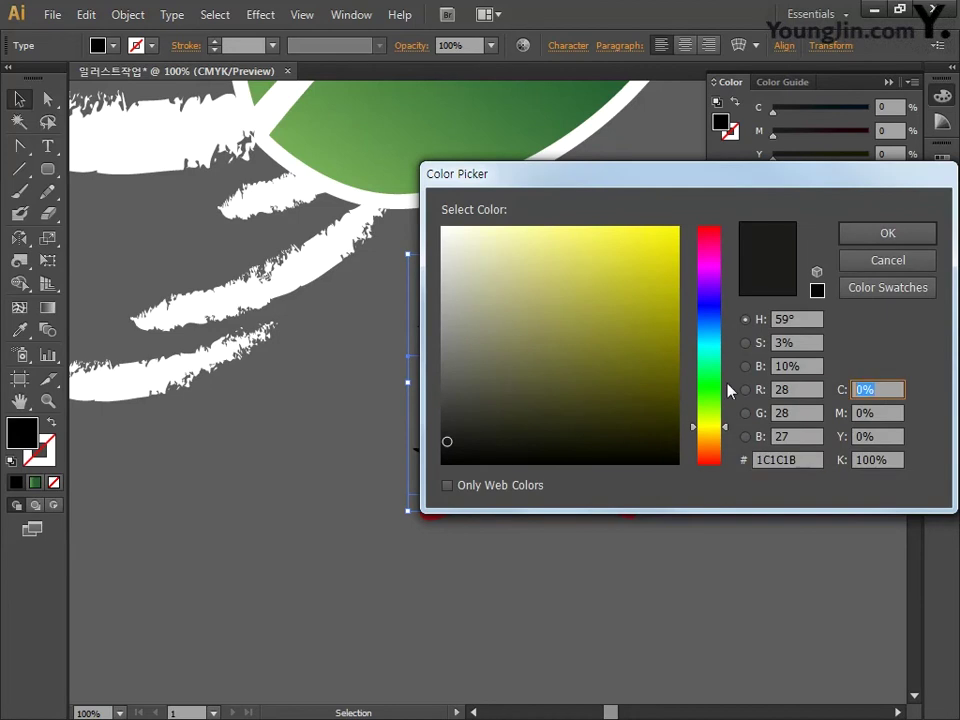
pyautogui.write('0')
pyautogui.press('Tab')
pyautogui.press('Tab')
pyautogui.press('Tab')
pyautogui.write('0')
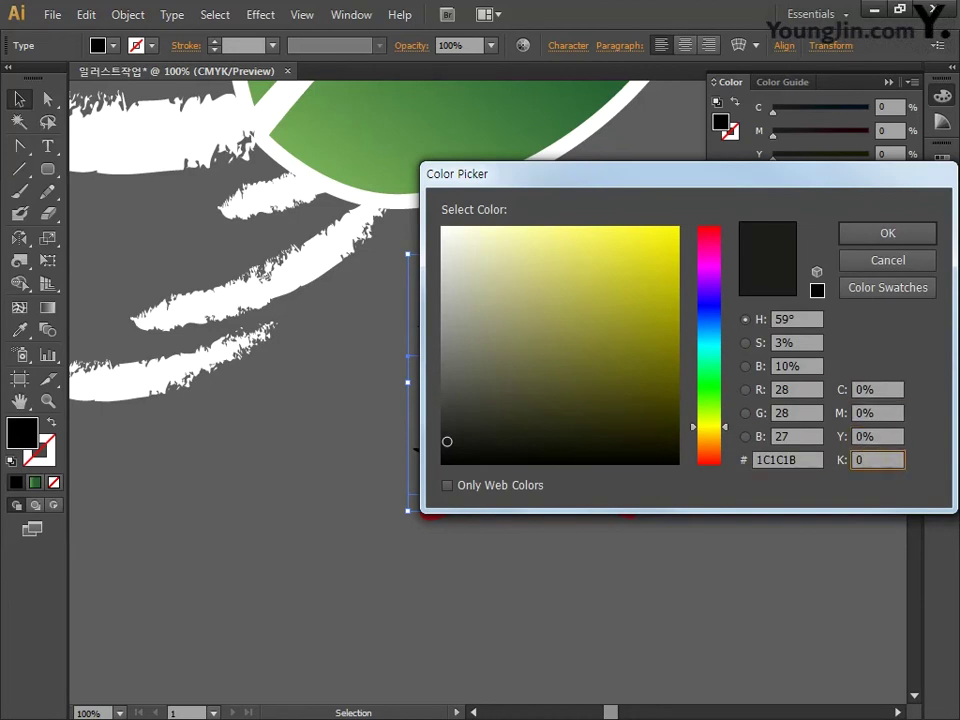
pyautogui.click(873, 232)
# Change the font of all the seal text to 문체부 궁체 정자체.
pyautogui.click(47, 146)
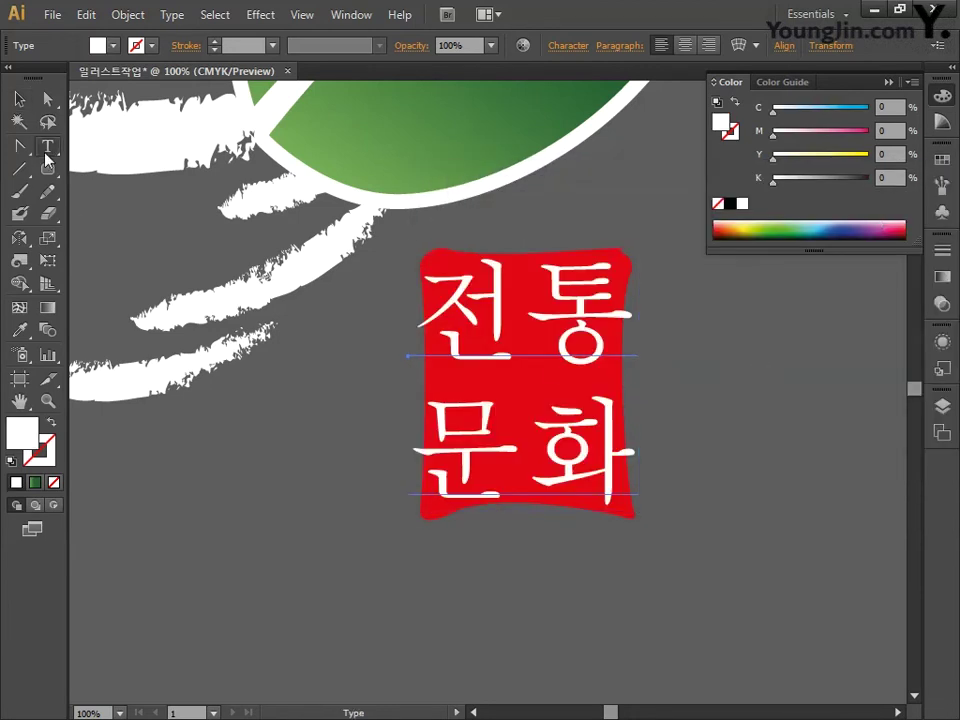
pyautogui.click(440, 311)
pyautogui.hotkey('ctrl', 'a')
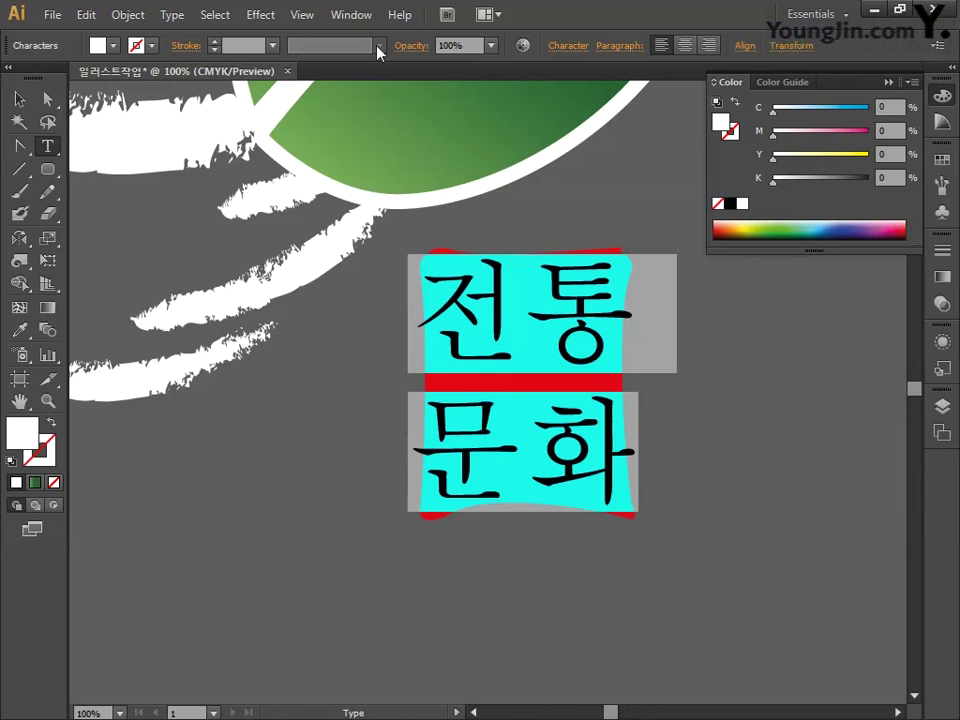
pyautogui.click(568, 46)
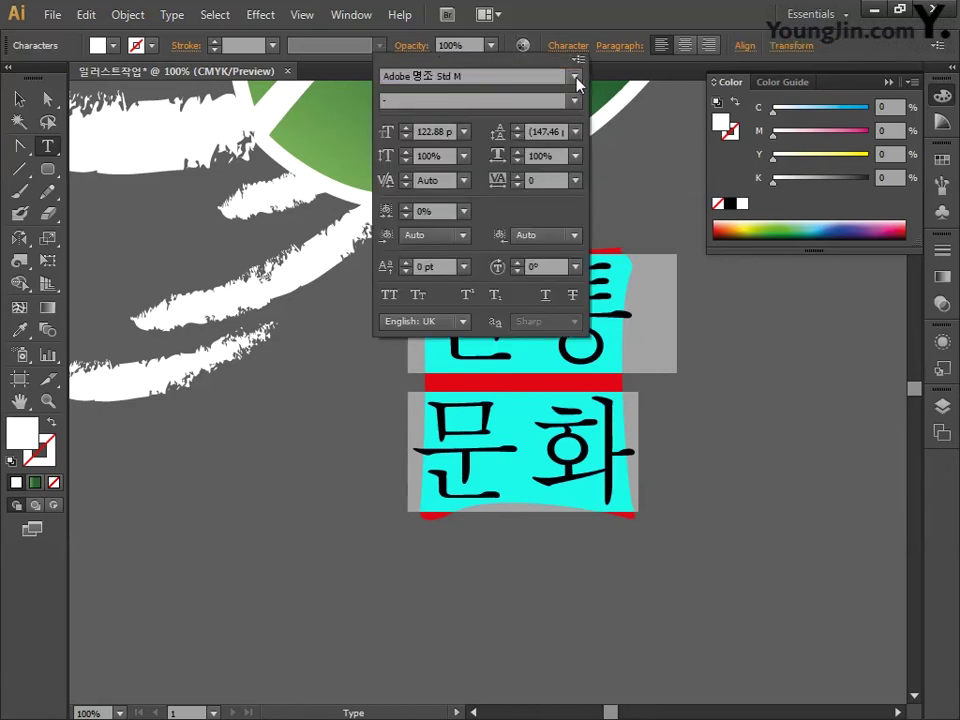
pyautogui.click(574, 76)
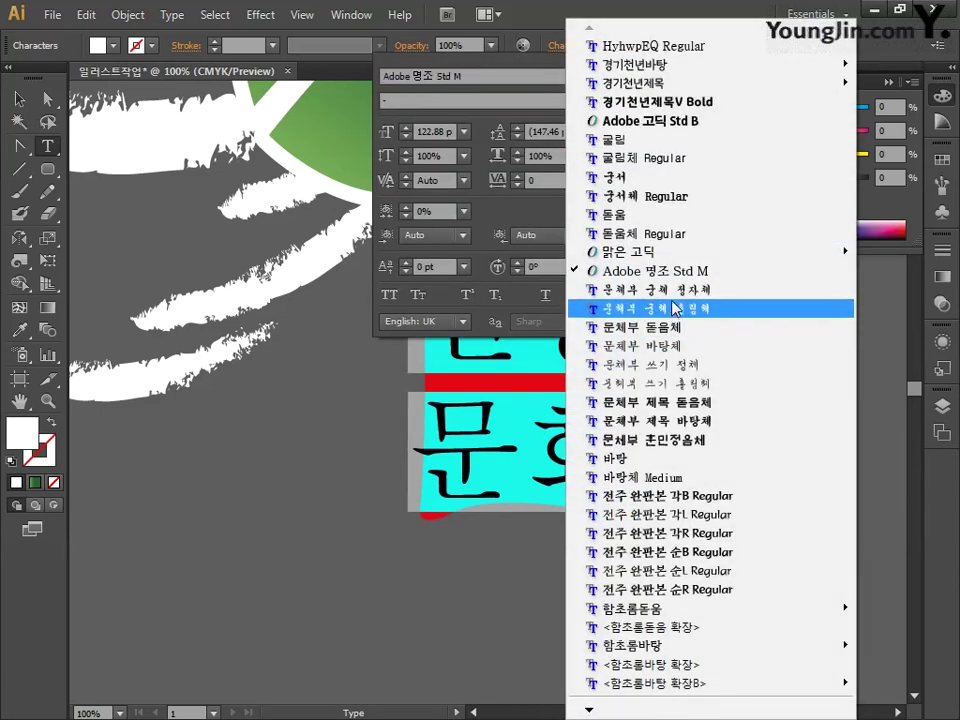
pyautogui.click(650, 290)
pyautogui.press('Escape')
pyautogui.press('Escape')
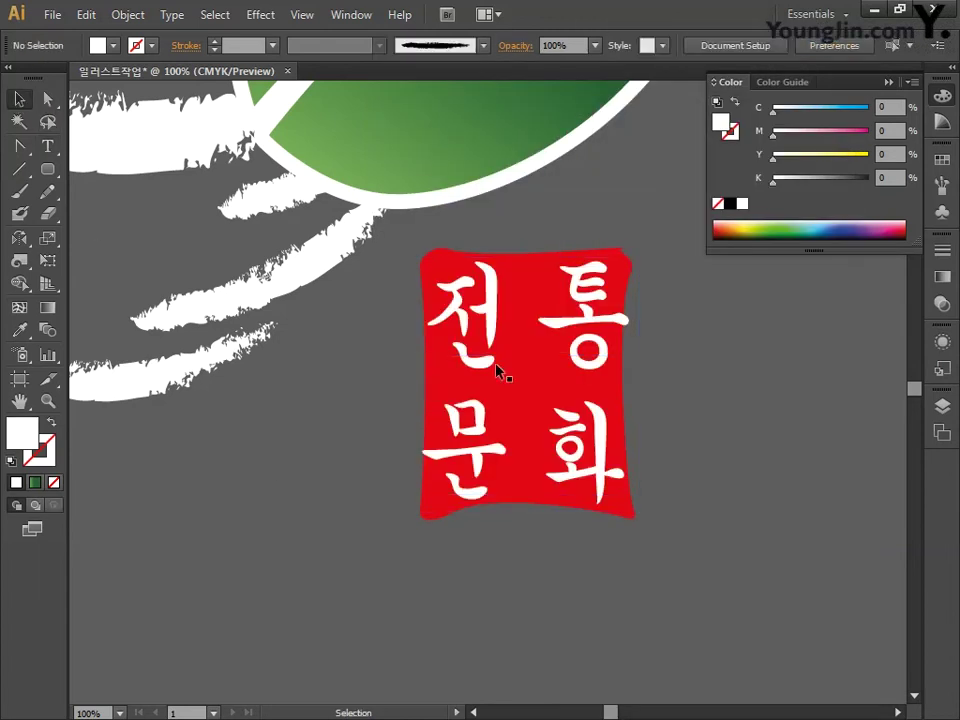
# Enlarge the seal text so it slightly overruns the red shape's edges, and convert it to outlines.
pyautogui.click(497, 368)
pyautogui.moveTo(648, 246); pyautogui.dragTo(656, 237)
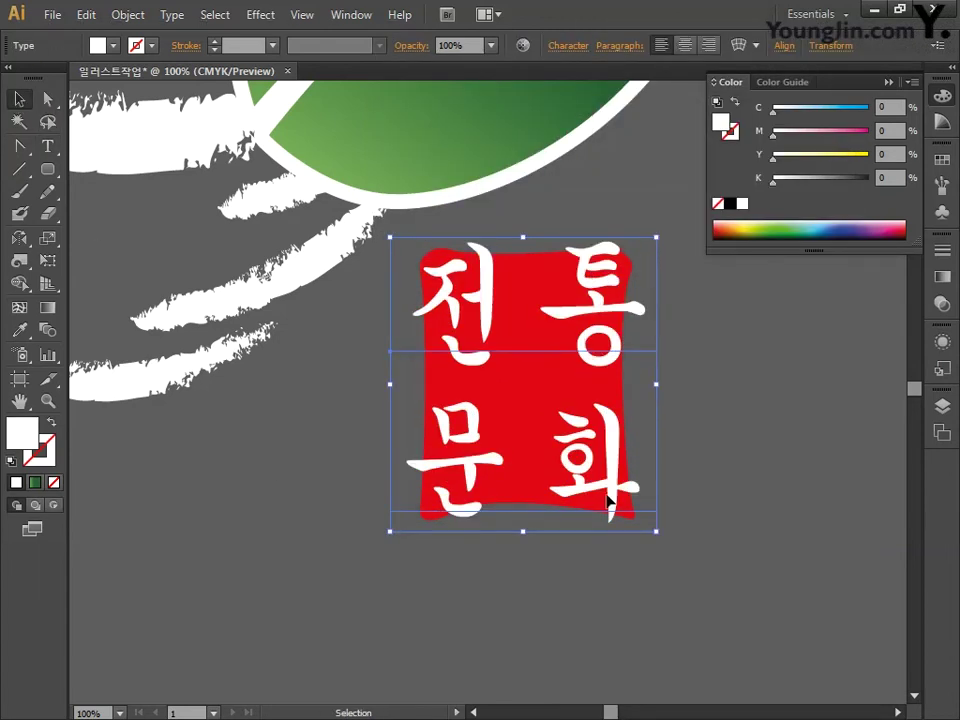
pyautogui.click(373, 461)
pyautogui.click(433, 313)
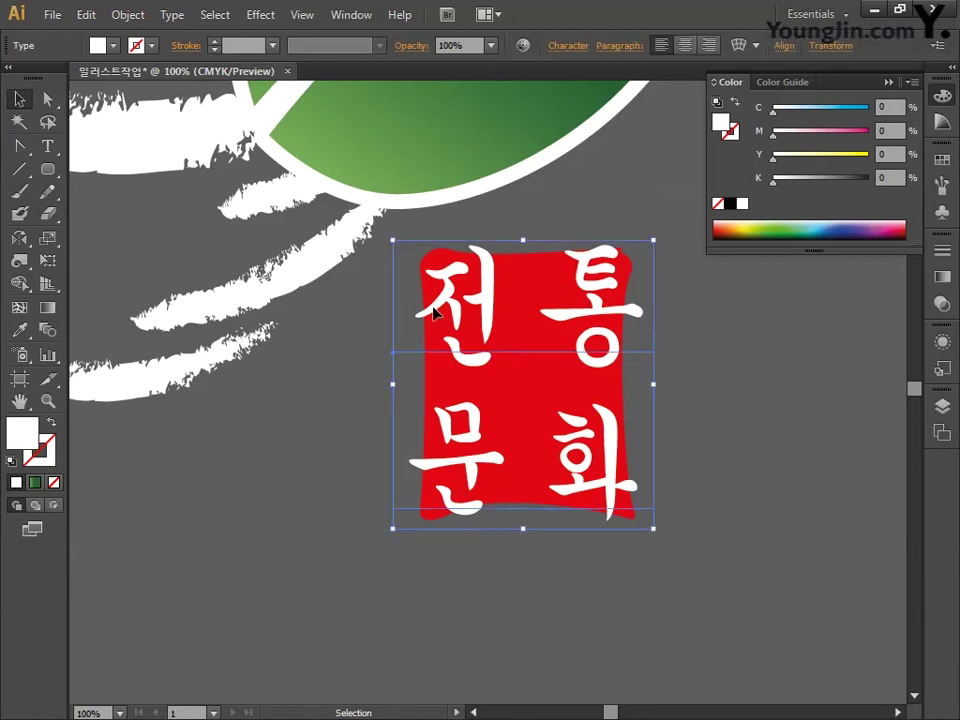
pyautogui.click(169, 17)
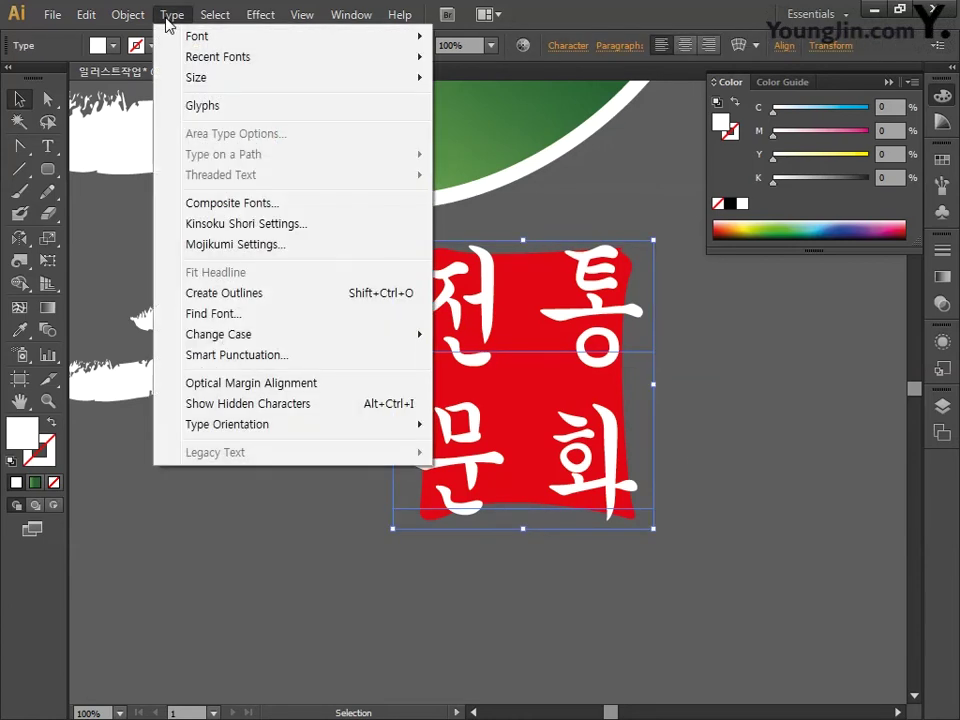
pyautogui.click(240, 294)
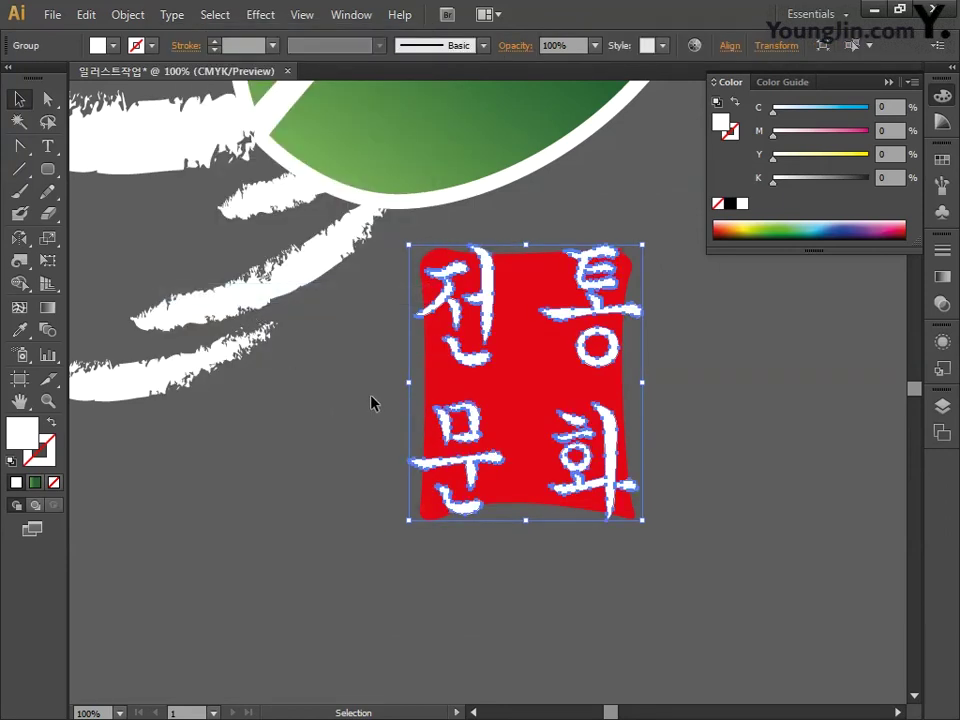
# Split the red seal shape and the outlined 전통문화 lettering into separate pieces with Pathfinder Divide.
pyautogui.moveTo(404, 380); pyautogui.dragTo(668, 613)
pyautogui.click(345, 15)
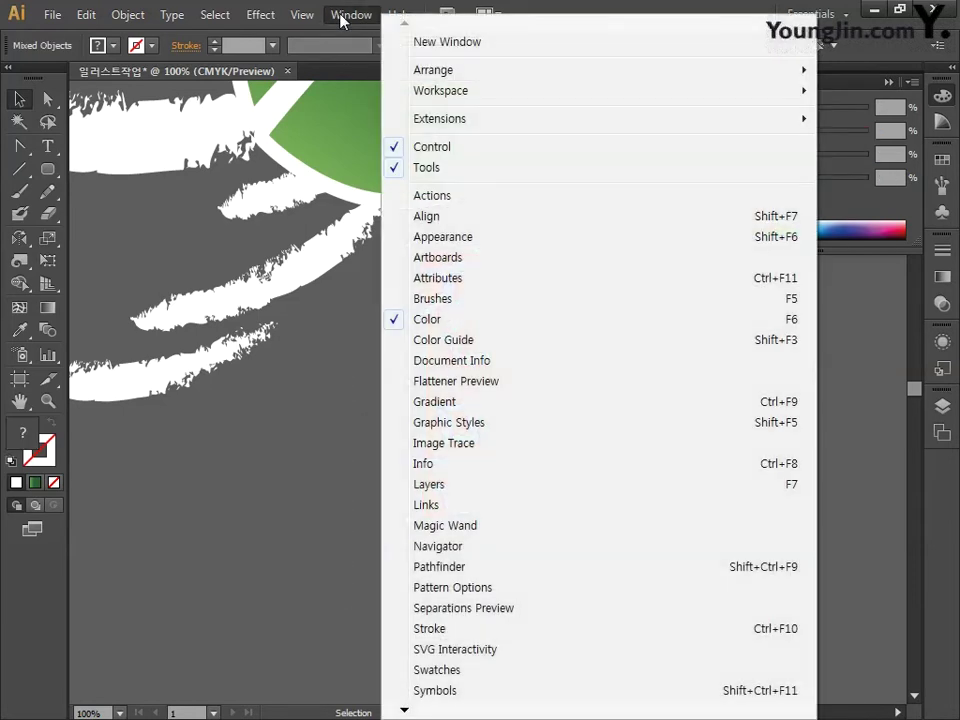
pyautogui.click(458, 566)
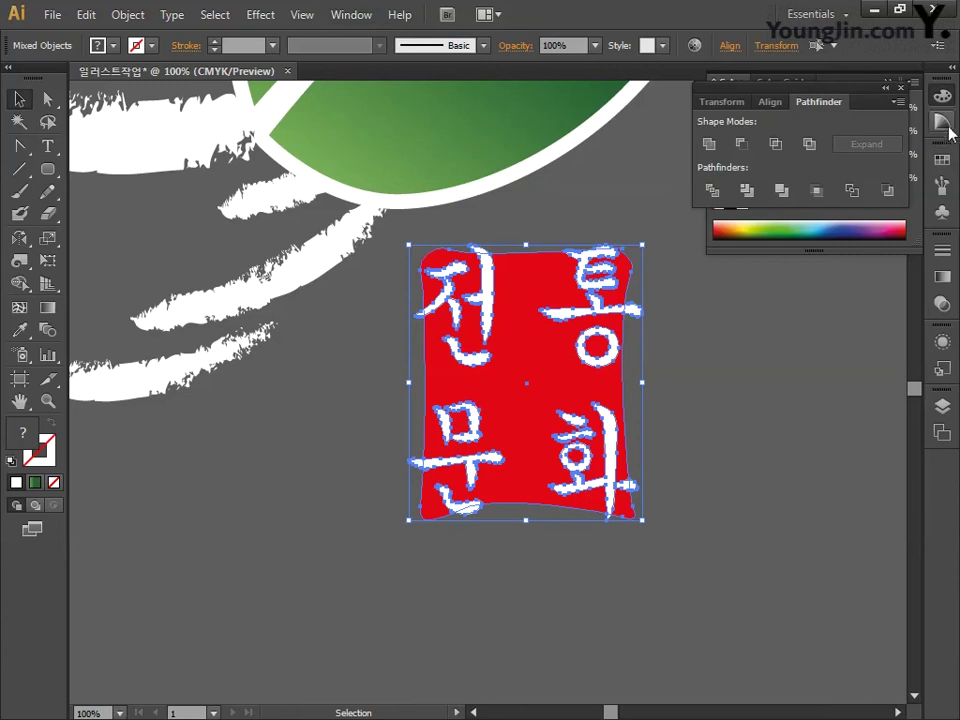
pyautogui.click(941, 97)
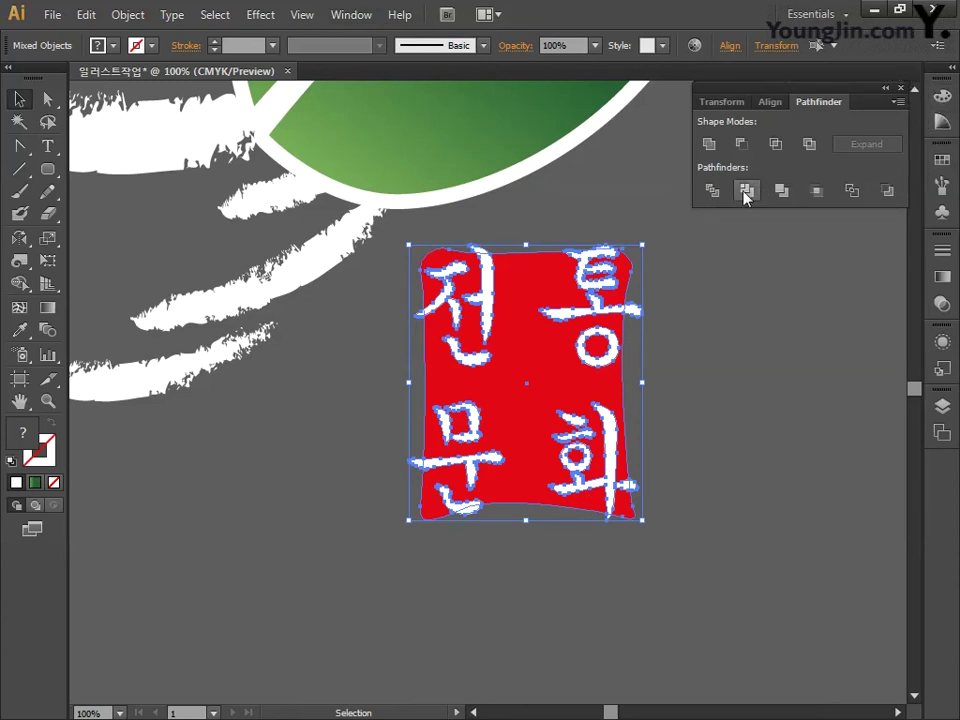
pyautogui.click(713, 195)
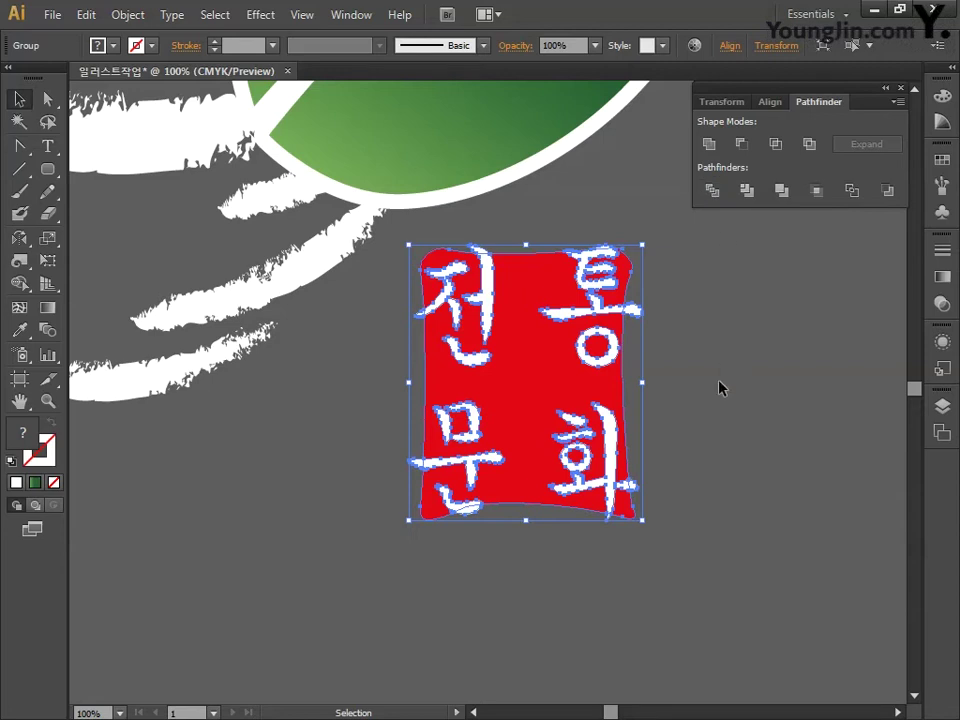
# Delete the white lettering pieces that stick out beyond the red seal's edges.
pyautogui.click(48, 99)
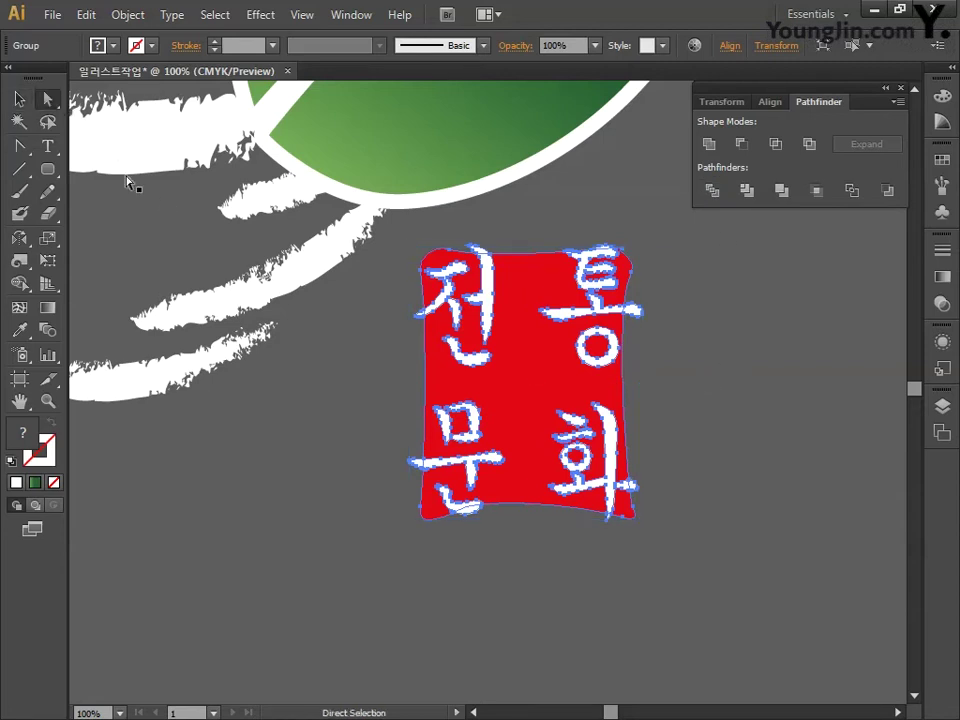
pyautogui.moveTo(394, 293); pyautogui.dragTo(502, 530)
pyautogui.click(502, 530)
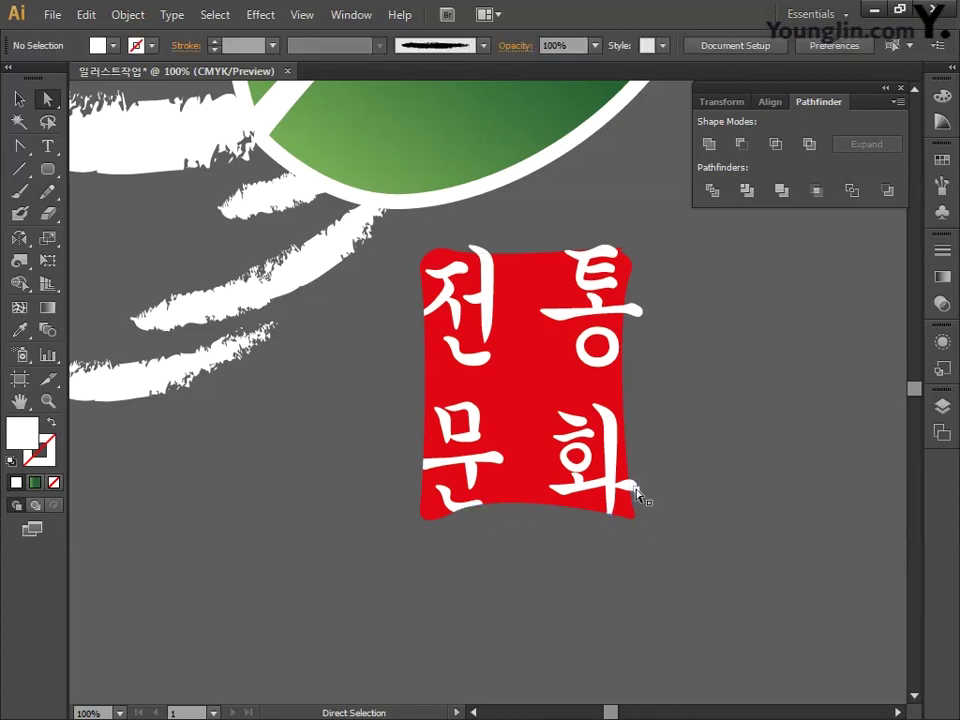
pyautogui.click(900, 96)
pyautogui.click(19, 98)
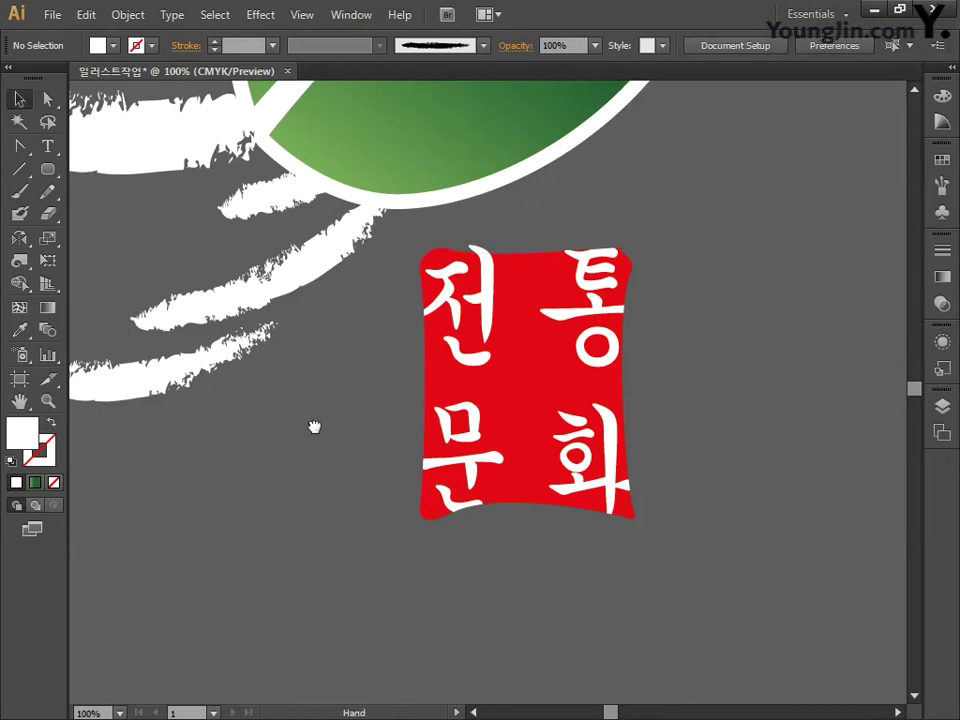
# Group the chalk-stroke bowl, both green leaves and the red seal into one object.
pyautogui.moveTo(315, 426); pyautogui.dragTo(452, 570)
pyautogui.hotkey('ctrl', '-')
pyautogui.hotkey('ctrl', '-')
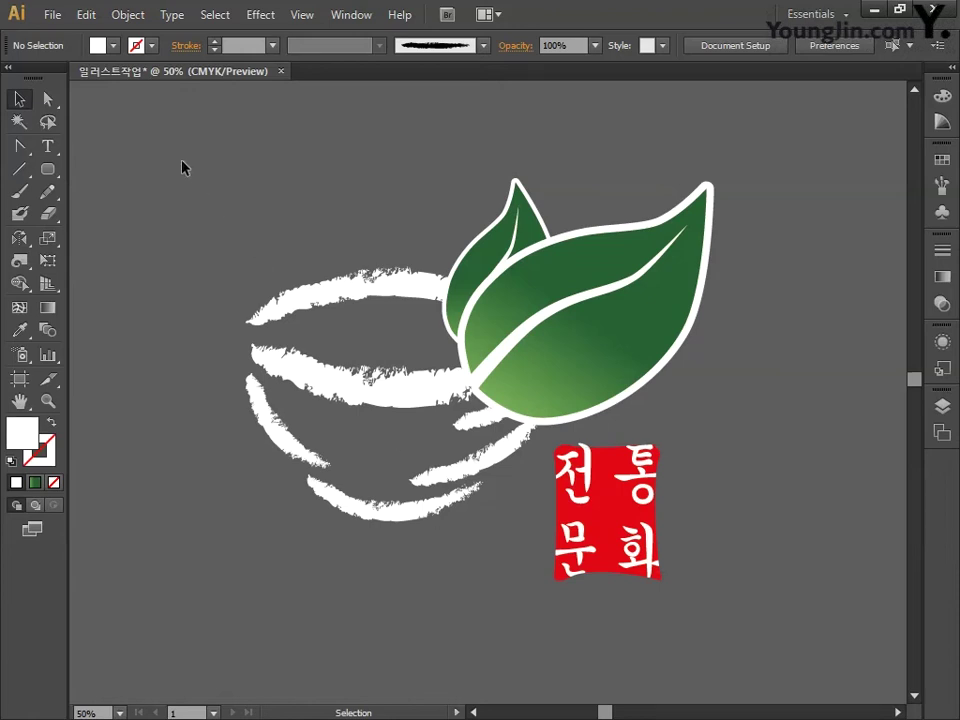
pyautogui.moveTo(182, 167); pyautogui.dragTo(770, 628)
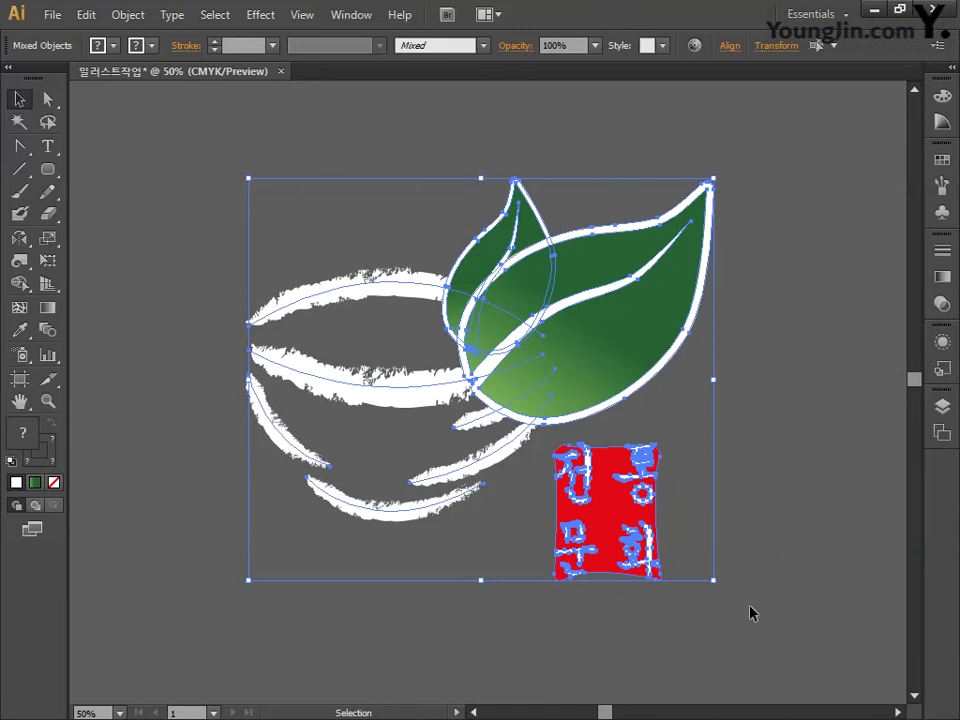
pyautogui.hotkey('ctrl', 'g')
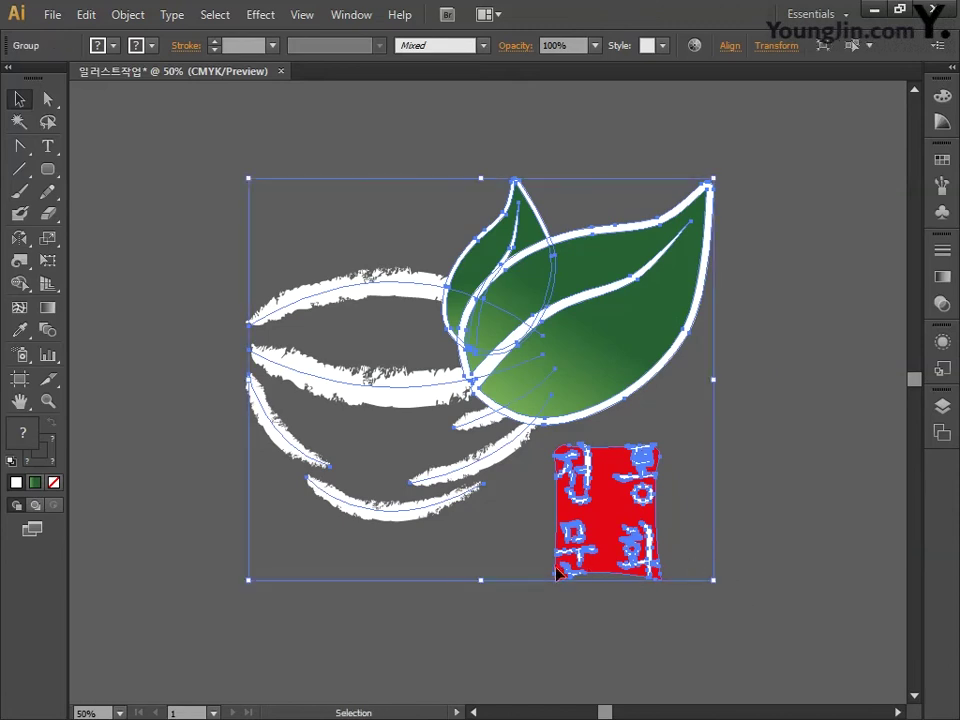
pyautogui.click(434, 613)
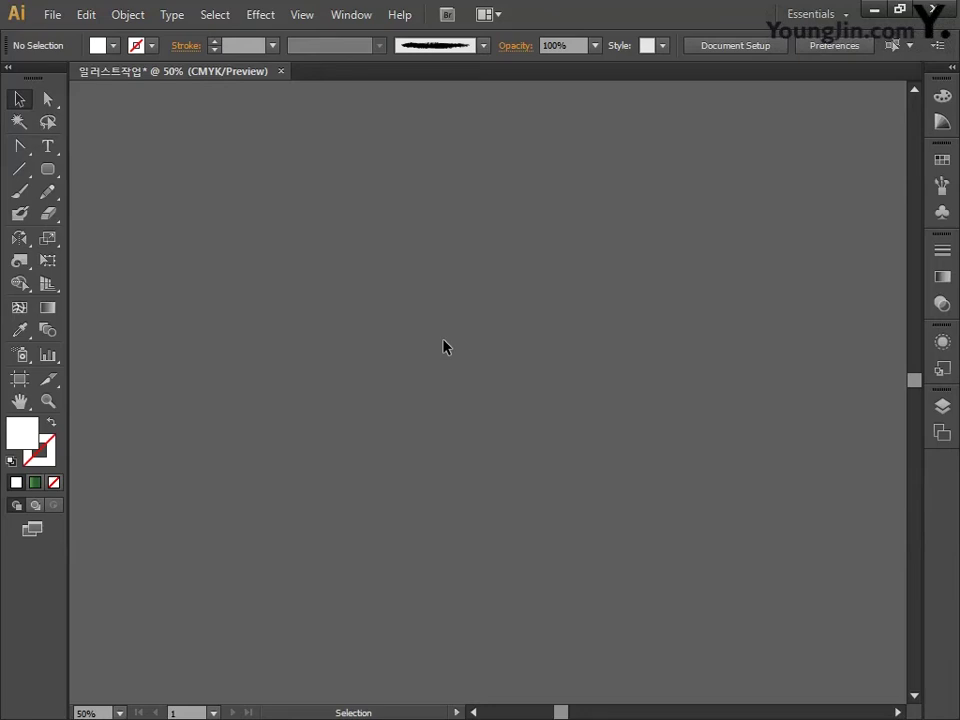
# Draw a circle on an empty part of the canvas and set its fill to white, CMYK 0, 0, 0, 0.
pyautogui.moveTo(56, 176); pyautogui.dragTo(135, 222)
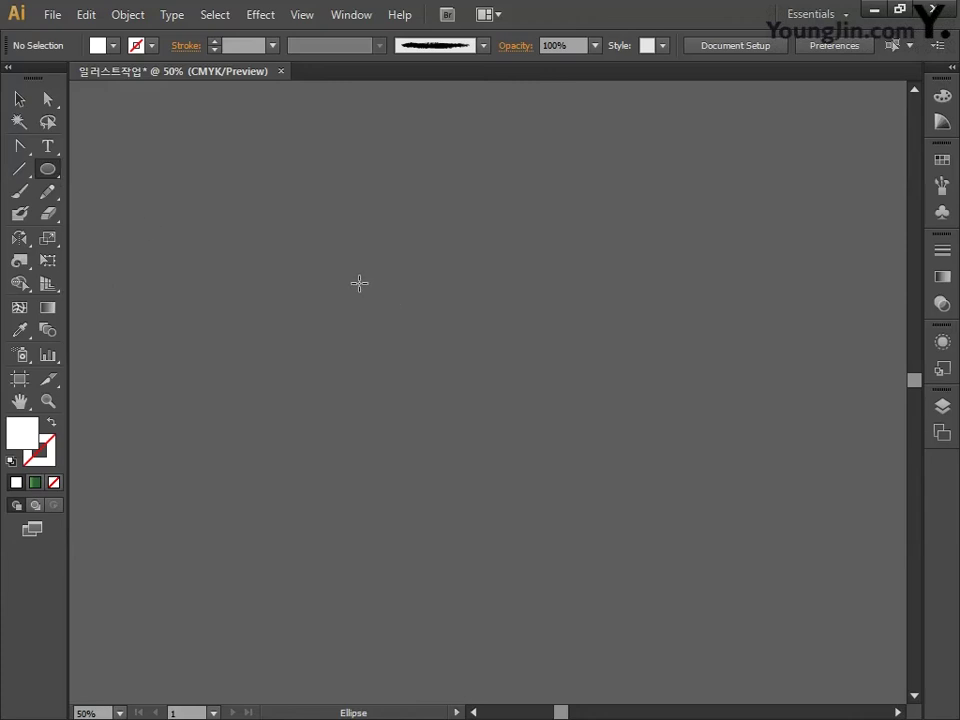
pyautogui.moveTo(359, 283); pyautogui.dragTo(558, 468)
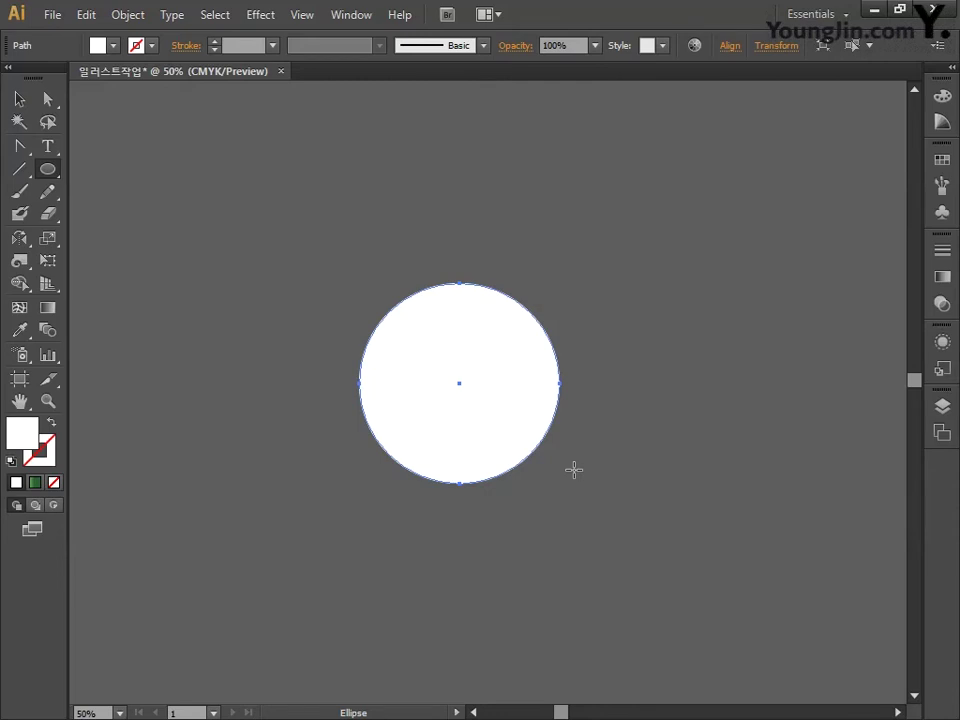
pyautogui.doubleClick(24, 432)
pyautogui.click(868, 390)
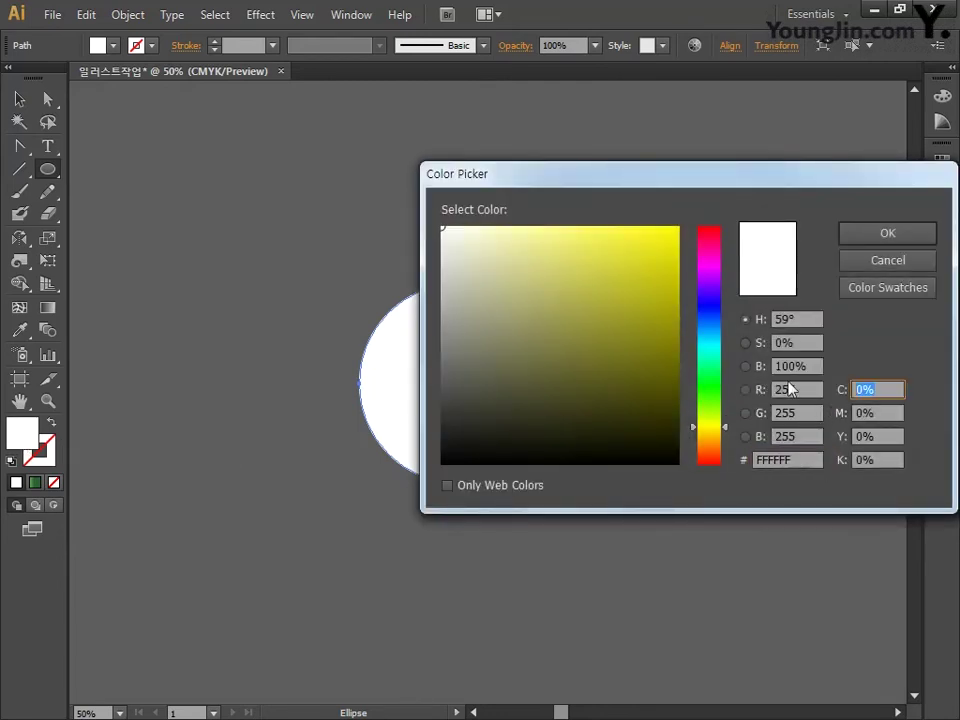
pyautogui.write('0')
pyautogui.press('Tab')
pyautogui.write('0')
pyautogui.press('Tab')
pyautogui.write('0')
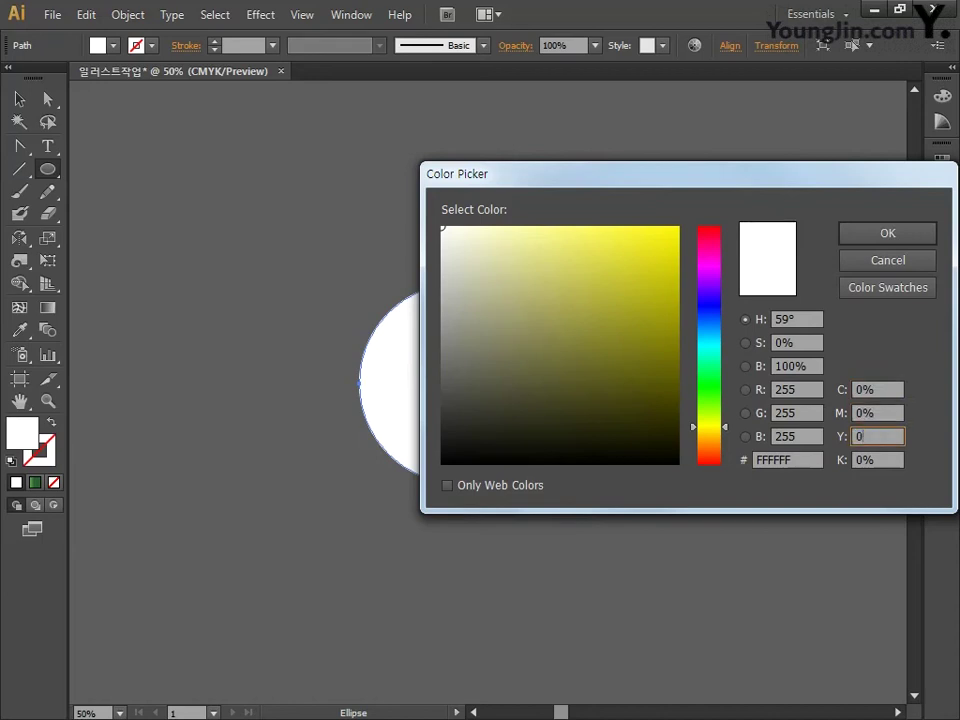
pyautogui.press('Tab')
pyautogui.write('0')
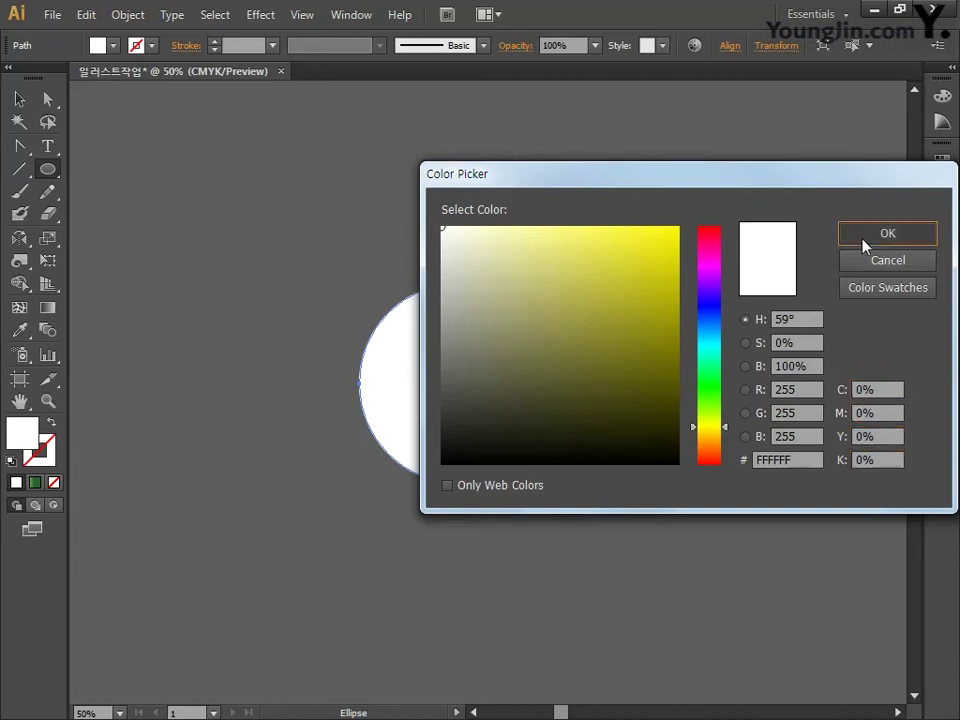
pyautogui.click(862, 239)
# Set the circle's stroke to olive green, CMYK 40, 10, 100, 30.
pyautogui.click(42, 450)
pyautogui.doubleClick(50, 450)
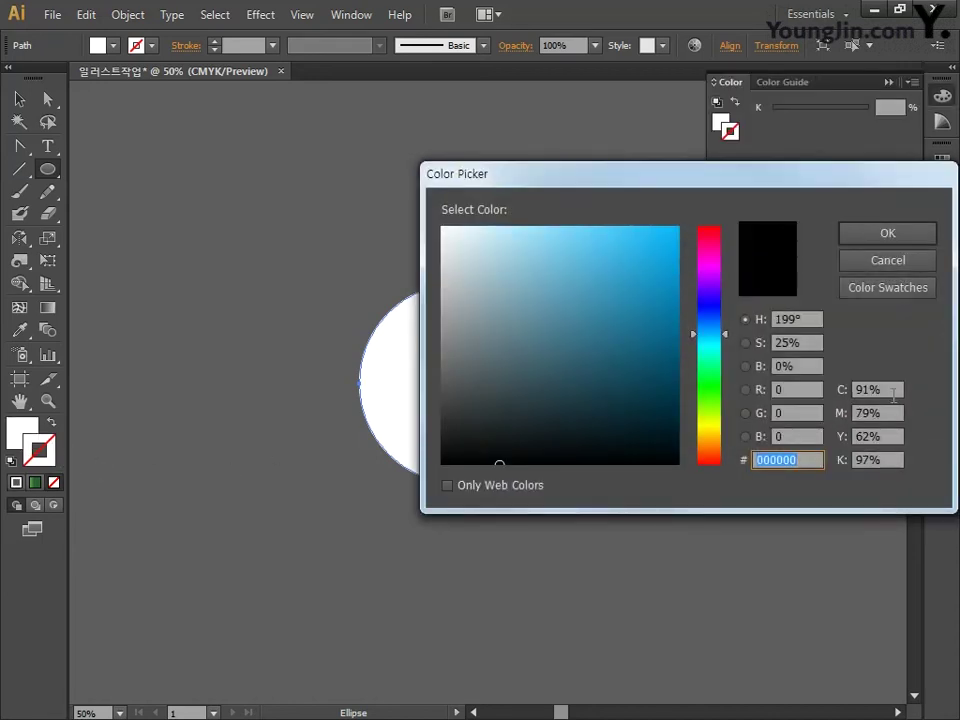
pyautogui.click(880, 390)
pyautogui.write('40')
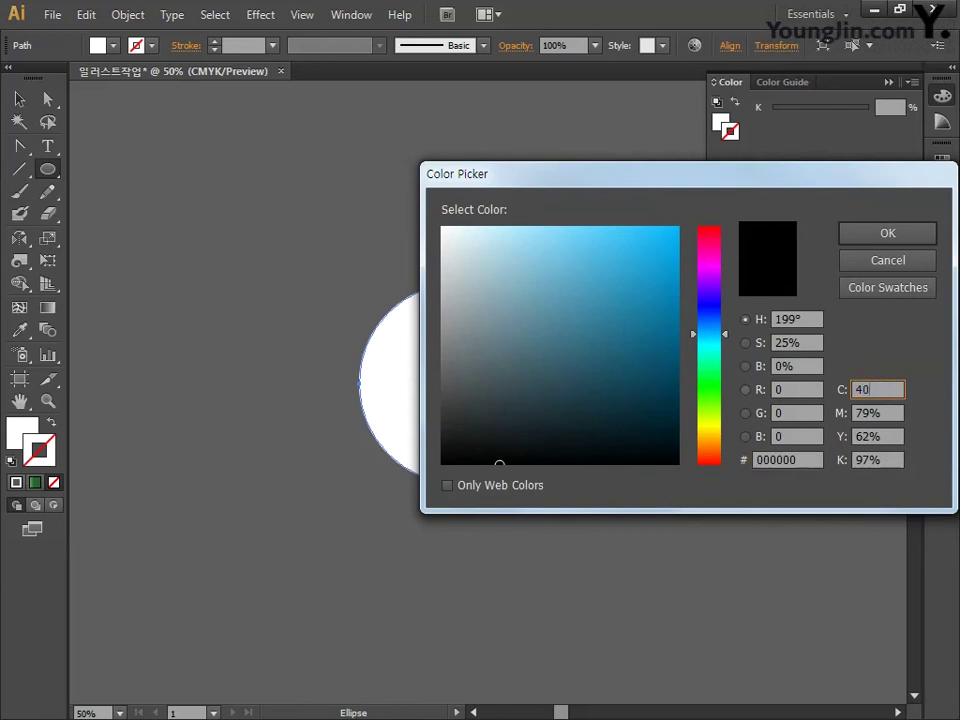
pyautogui.press('Tab')
pyautogui.write('10')
pyautogui.press('Tab')
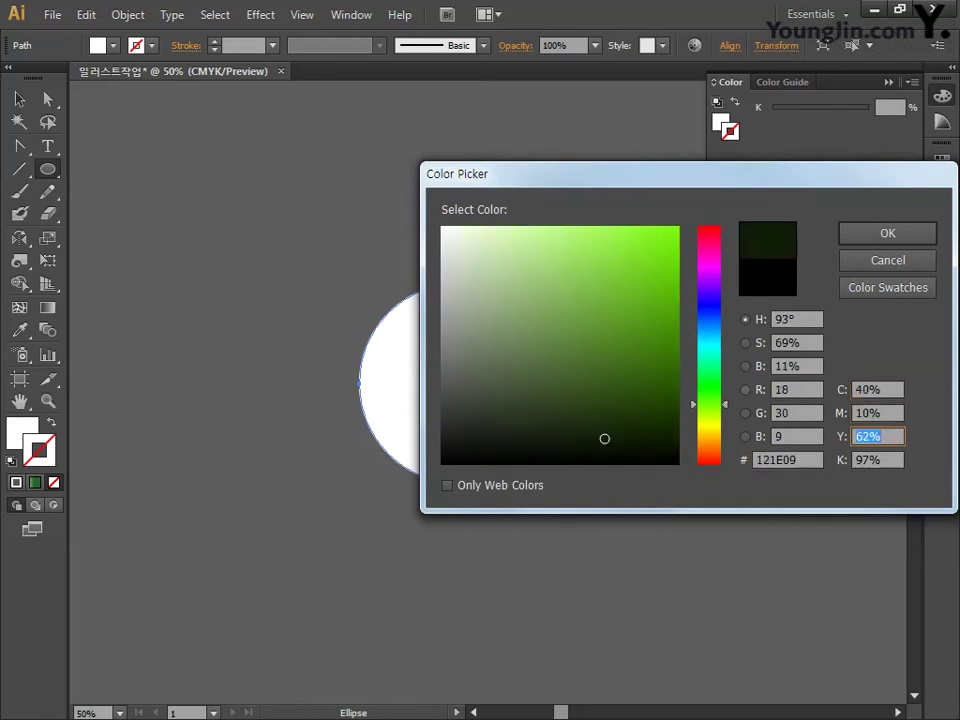
pyautogui.write('100')
pyautogui.press('Tab')
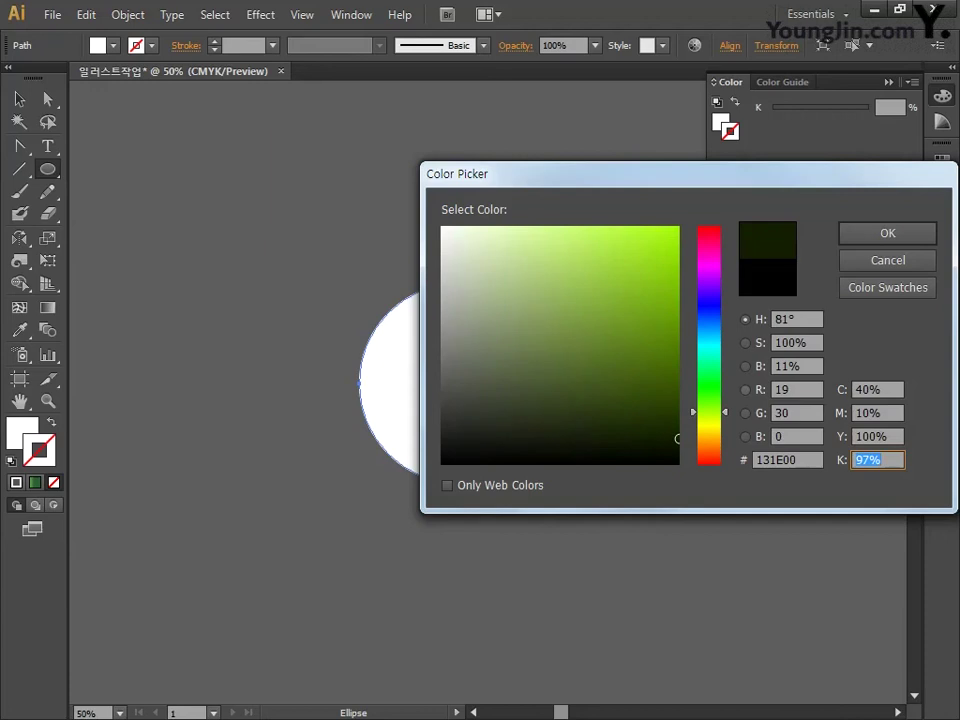
pyautogui.write('30')
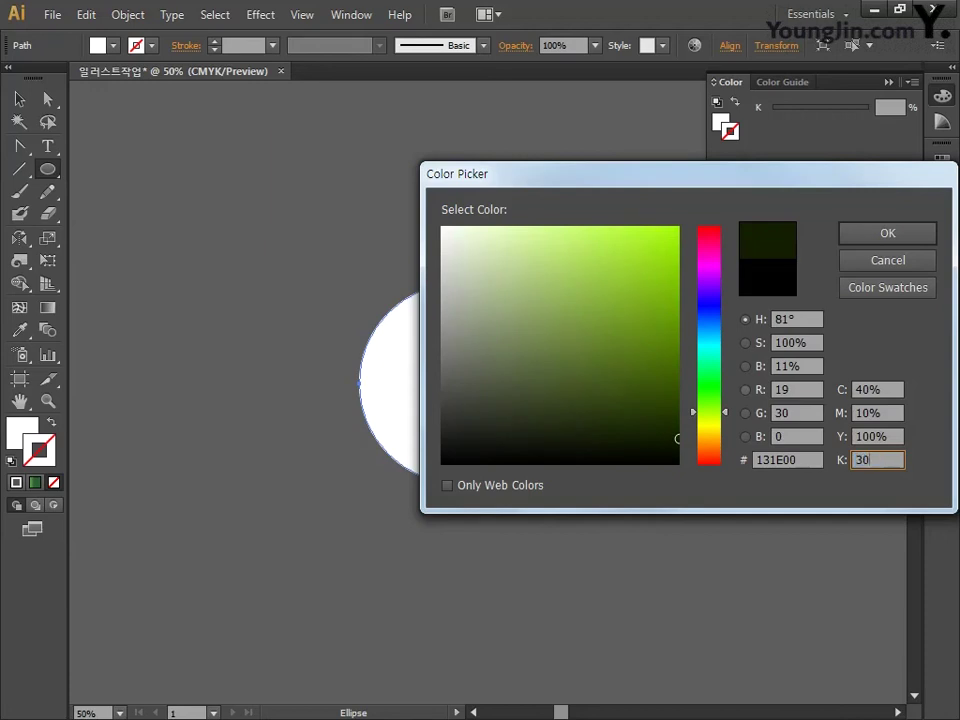
pyautogui.click(889, 237)
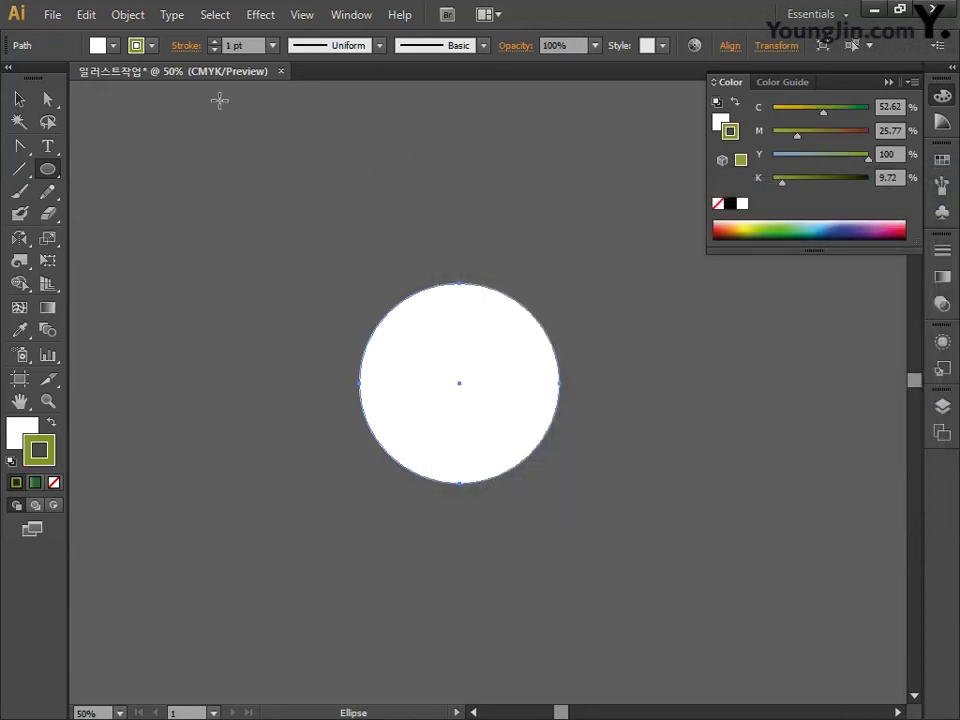
# Increase the circle's stroke weight to 29 pt.
pyautogui.click(213, 42)
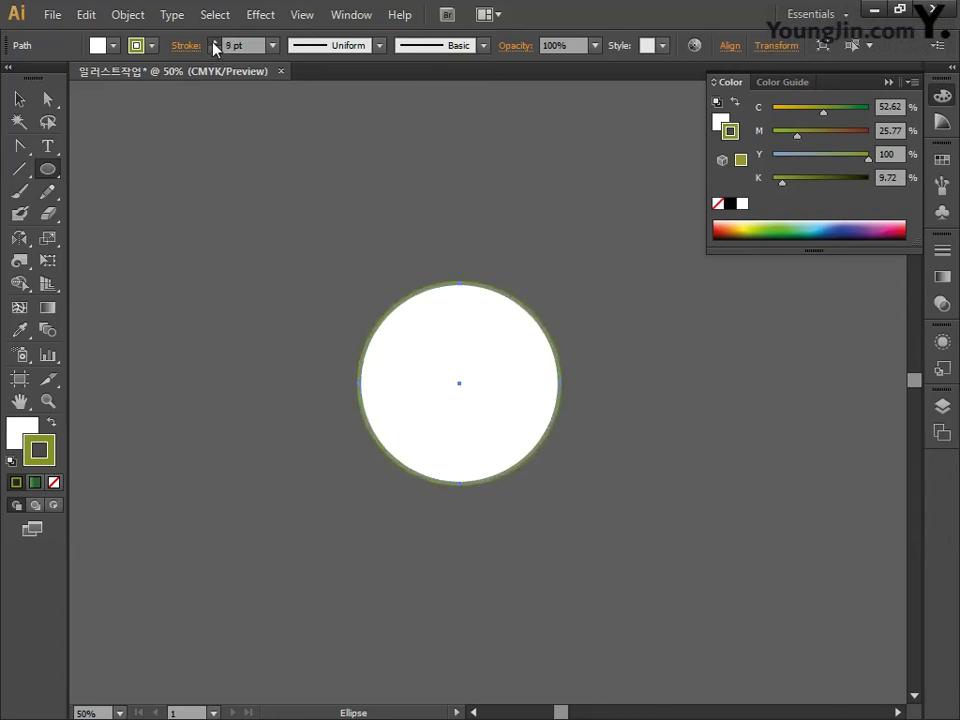
pyautogui.click(213, 42)
pyautogui.click(213, 42)
pyautogui.click(213, 42)
pyautogui.click(213, 42)
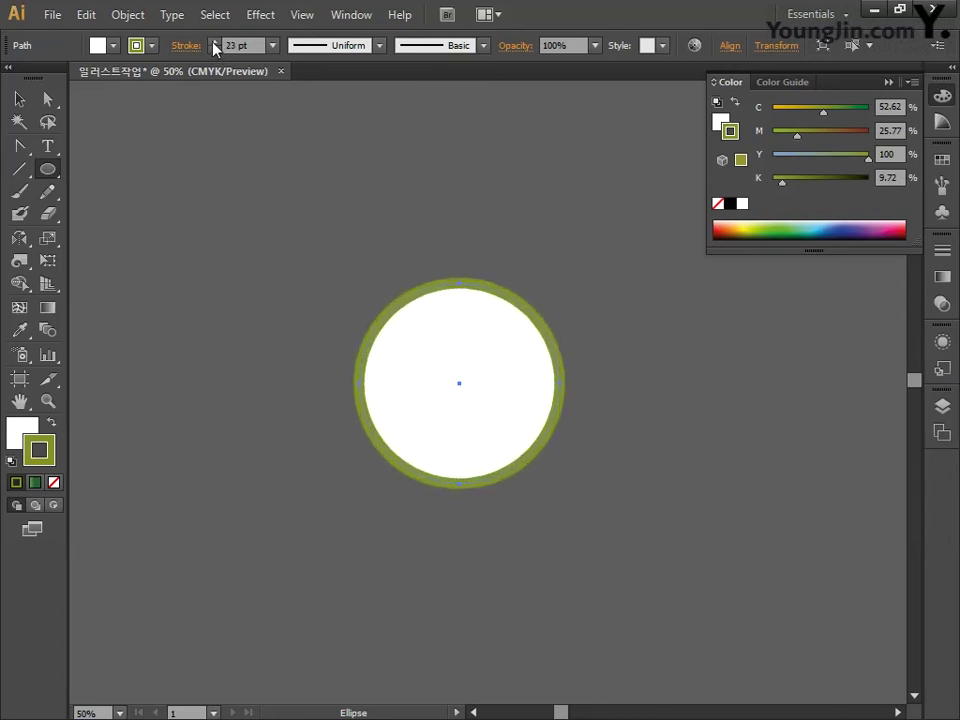
pyautogui.click(213, 42)
pyautogui.click(213, 42)
pyautogui.click(213, 42)
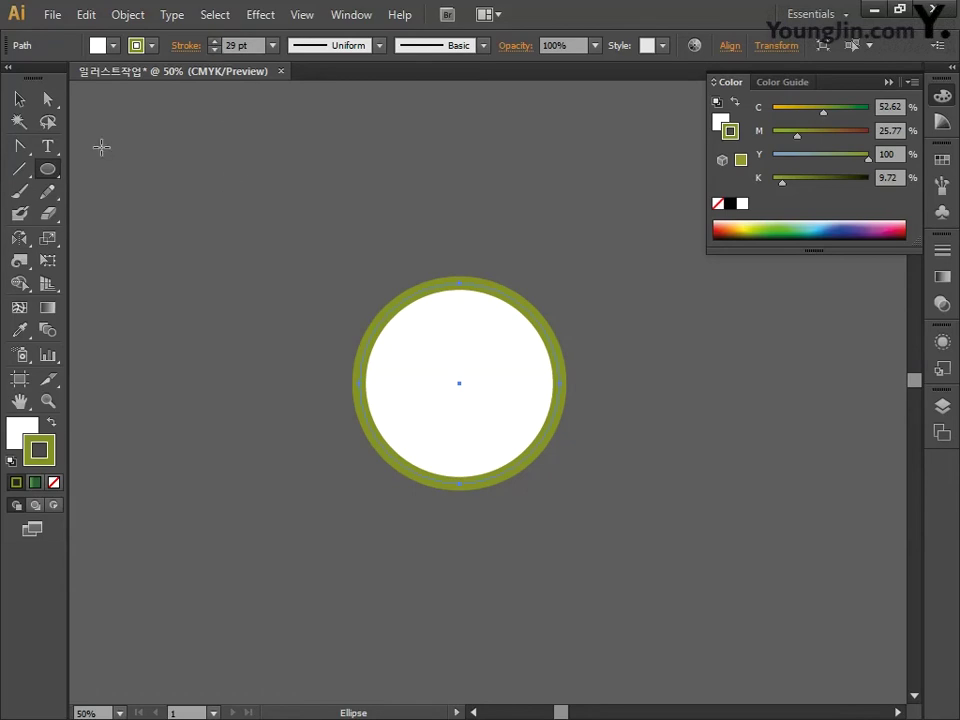
# Make a concentric copy of the circle scaled uniformly to 70% with the Scale tool.
pyautogui.click(19, 98)
pyautogui.click(42, 240)
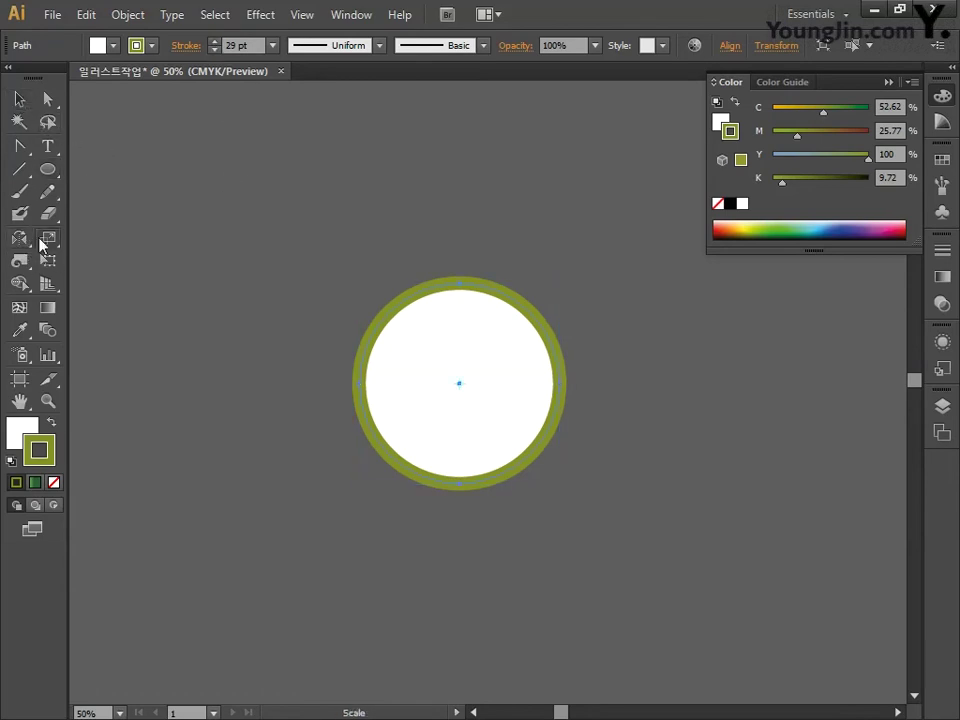
pyautogui.doubleClick(42, 240)
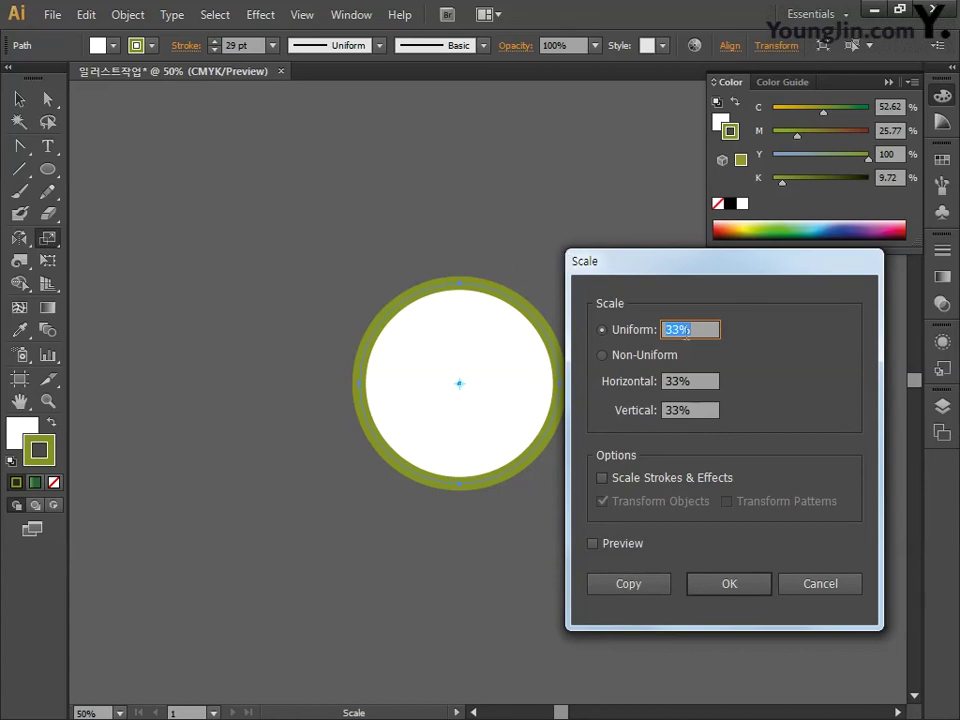
pyautogui.write('70')
pyautogui.click(624, 583)
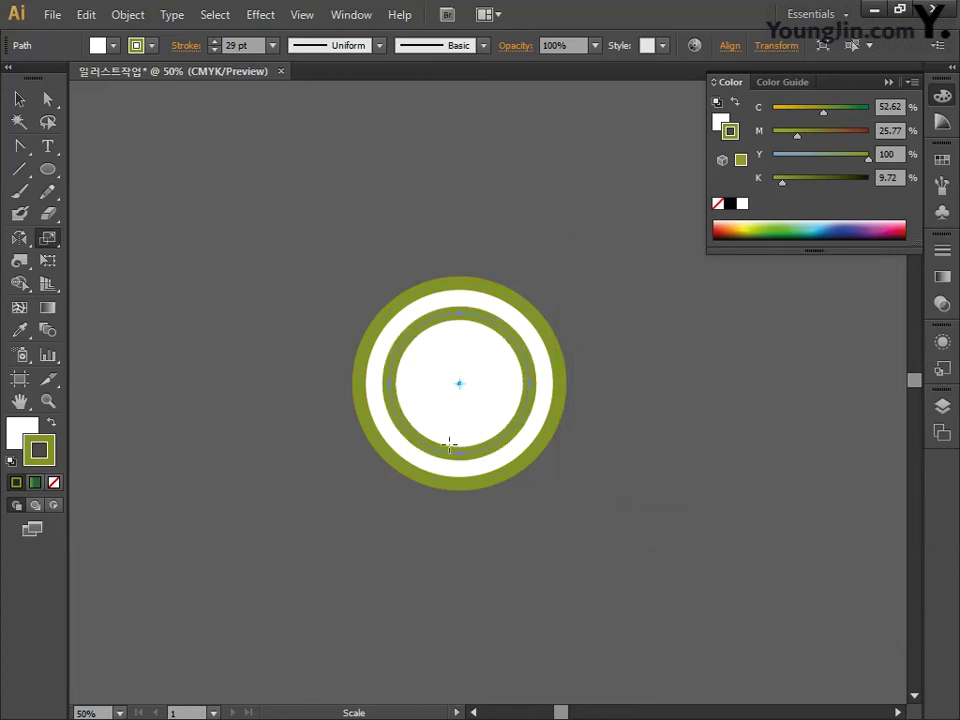
# Draw another circle directly above the concentric pair, touching the outer ring and slightly smaller than it.
pyautogui.click(59, 173)
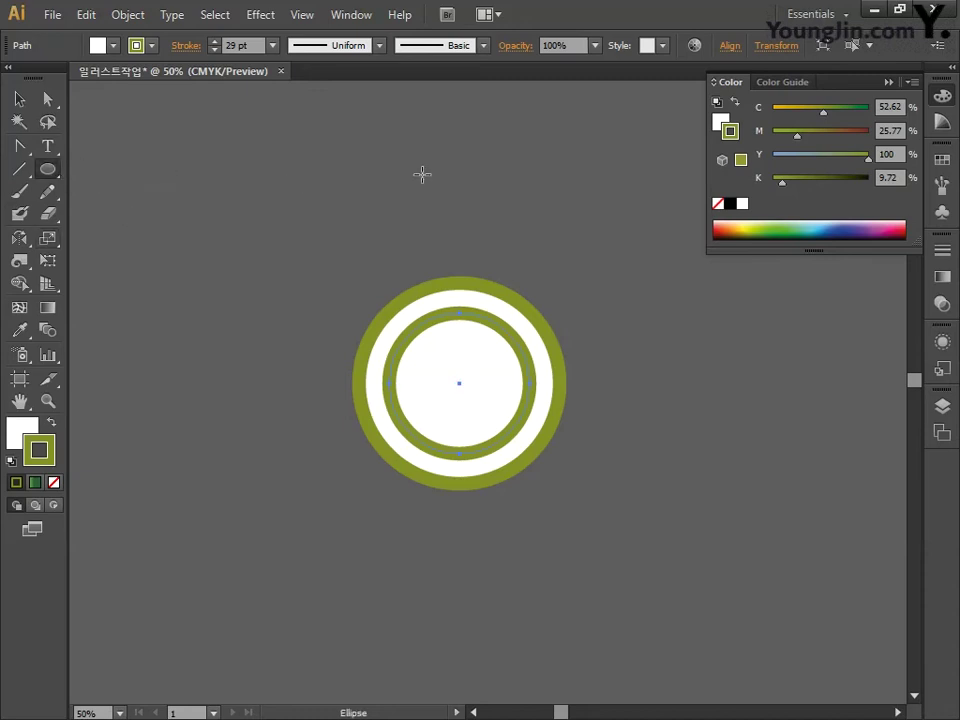
pyautogui.moveTo(416, 157); pyautogui.dragTo(526, 278)
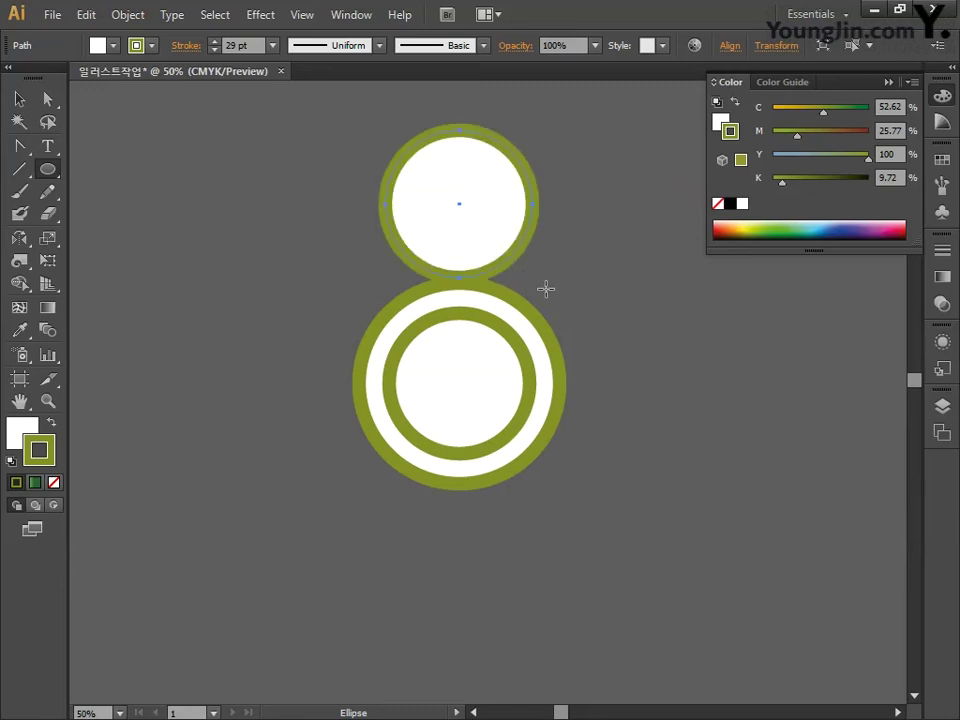
# Select the upper circle and the concentric pair and set them to align relative to the selection.
pyautogui.click(19, 99)
pyautogui.moveTo(311, 114); pyautogui.dragTo(595, 418)
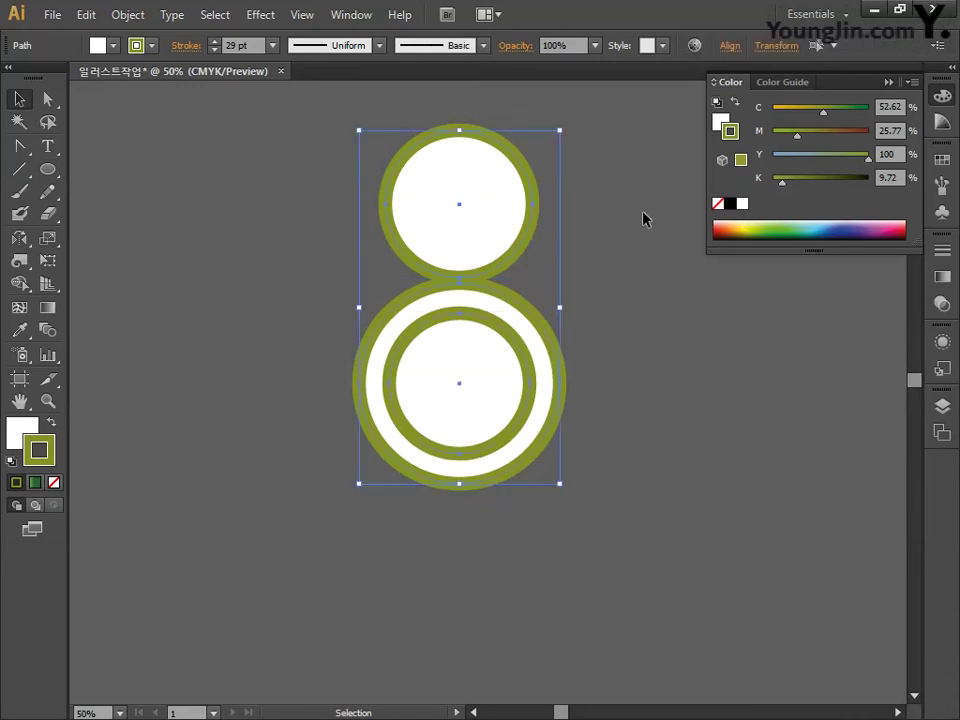
pyautogui.click(358, 15)
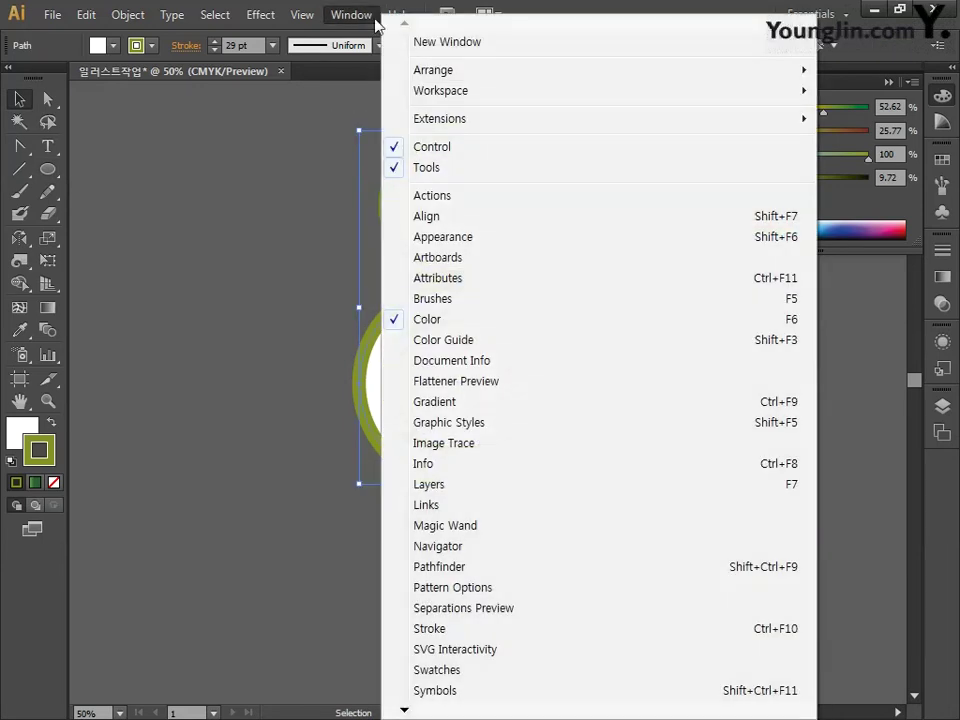
pyautogui.click(439, 216)
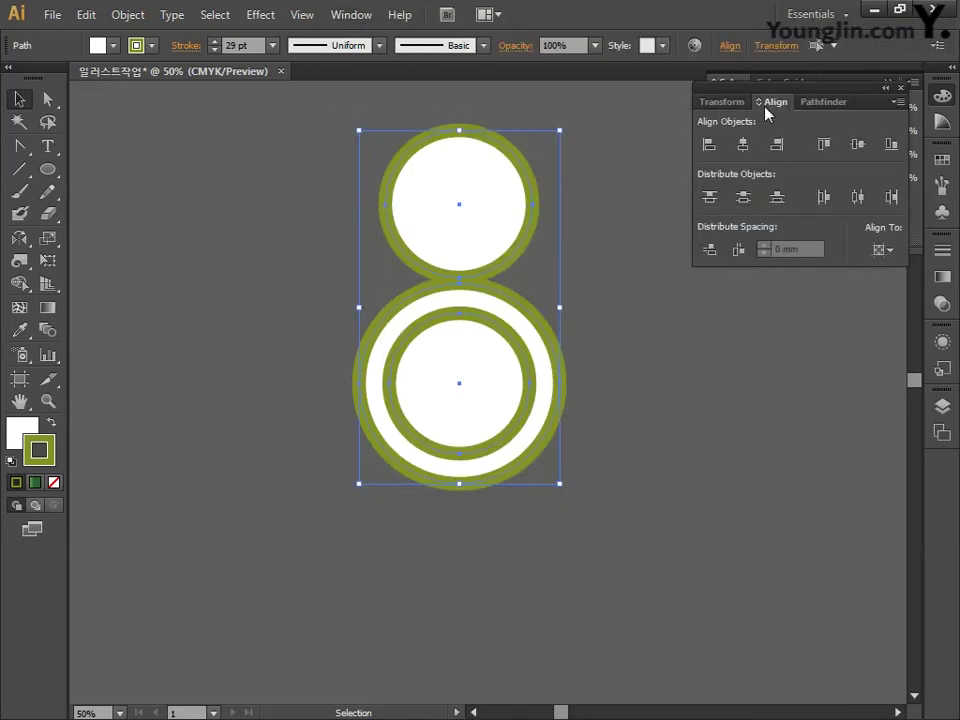
pyautogui.click(881, 250)
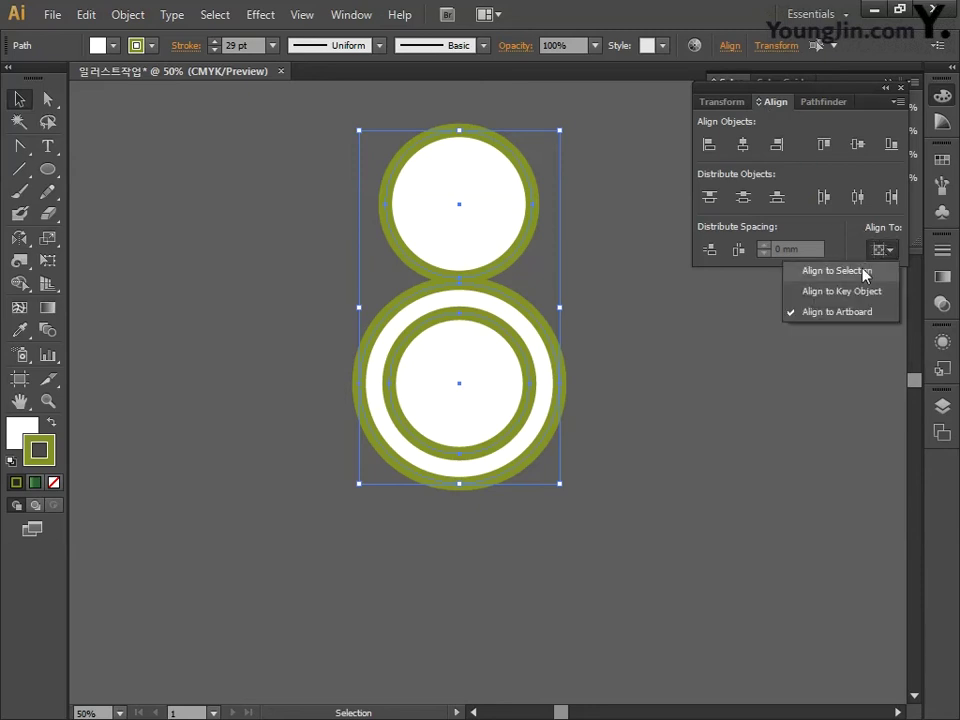
pyautogui.click(864, 271)
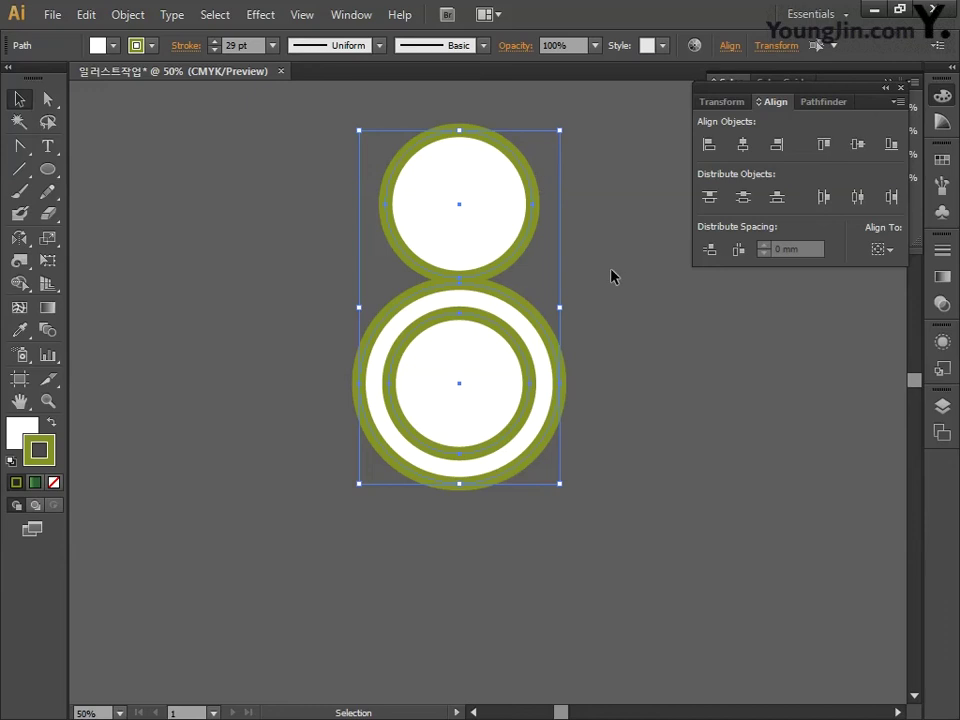
# Convert the upper circle's bottom anchor to a corner point and nudge it straight down past the inner ring to form a teardrop.
pyautogui.moveTo(20, 148); pyautogui.dragTo(135, 213)
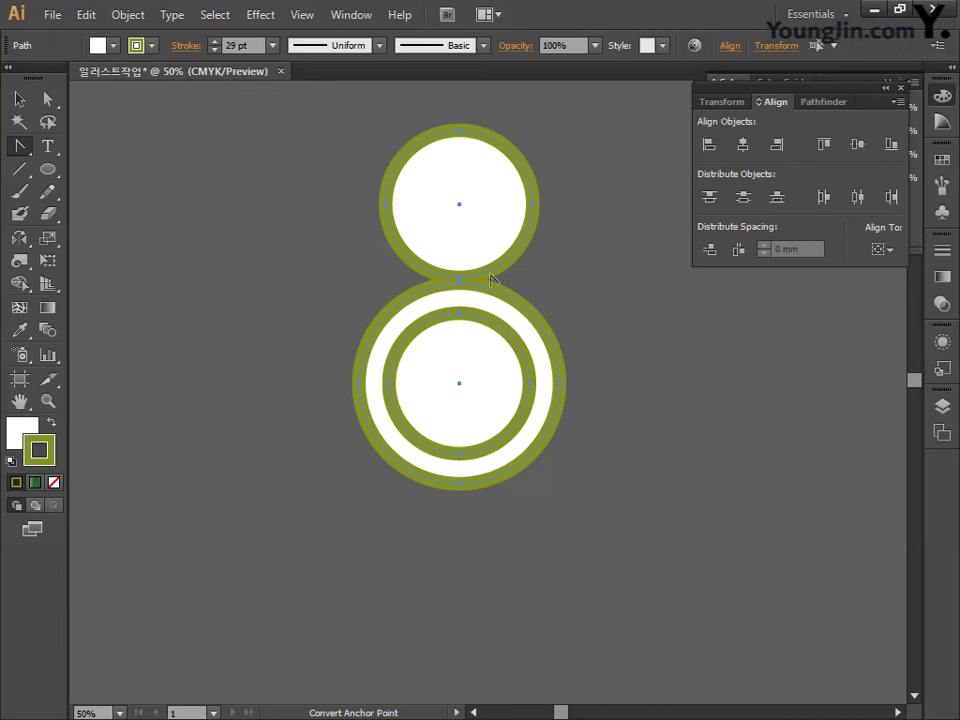
pyautogui.click(459, 278)
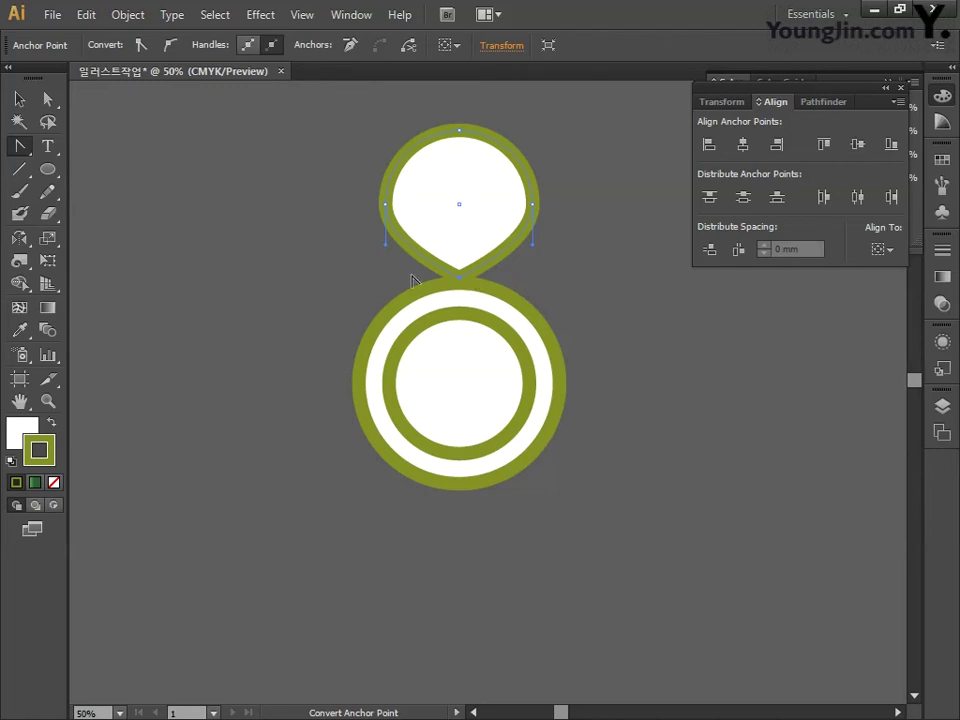
pyautogui.click(47, 98)
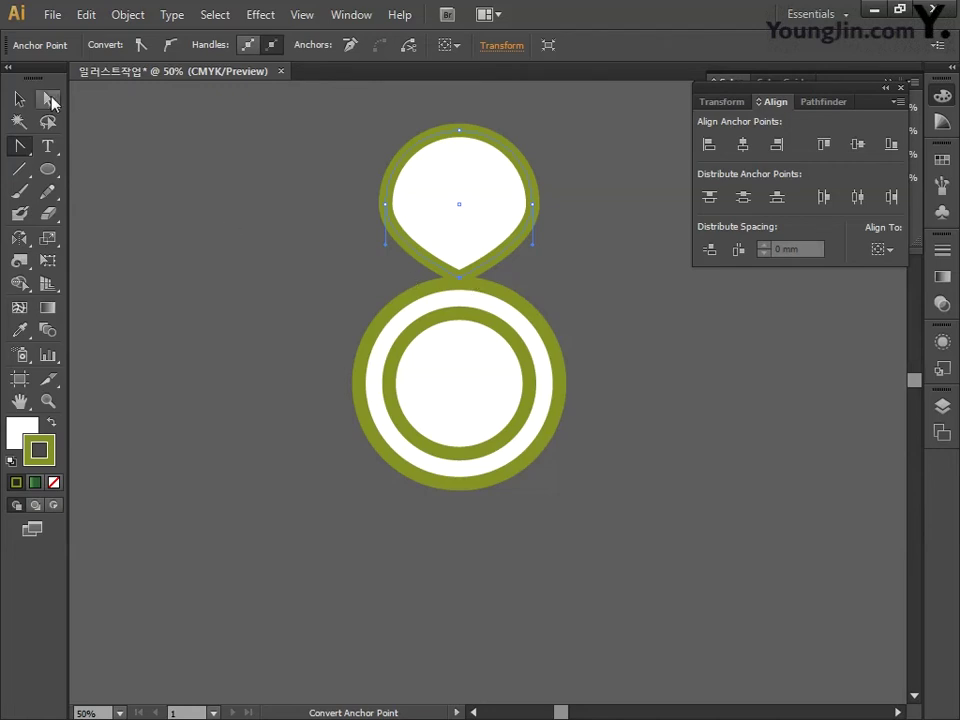
pyautogui.click(358, 229)
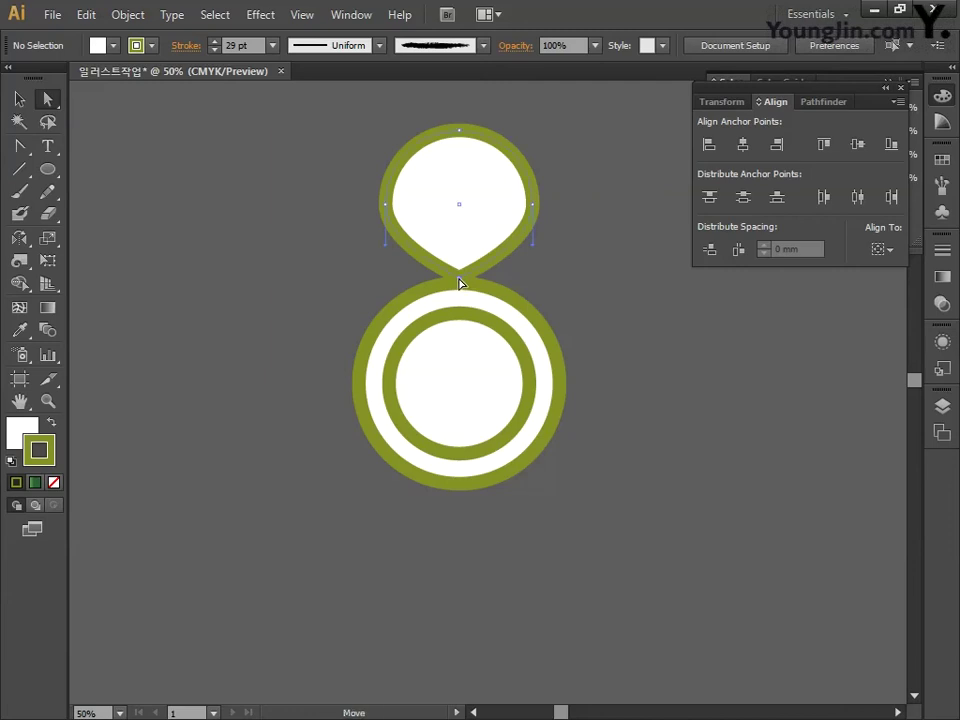
pyautogui.click(459, 279)
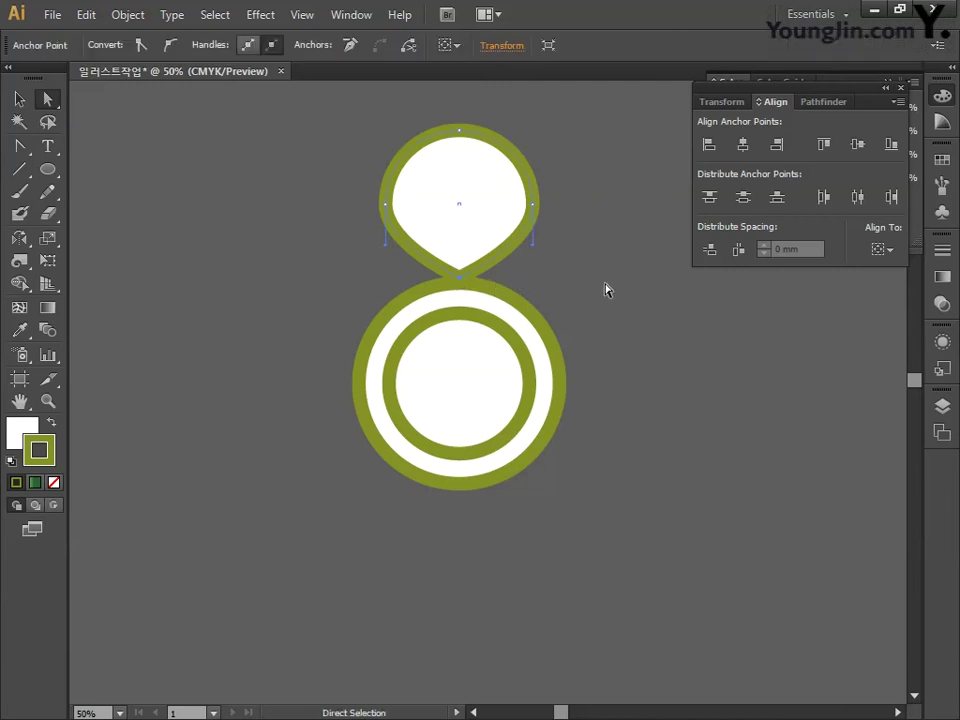
pyautogui.press('Down')
pyautogui.press('Down')
pyautogui.press('Down')
pyautogui.press('Down')
pyautogui.press('Down')
pyautogui.press('Down')
pyautogui.press('Down')
pyautogui.press('Down')
pyautogui.press('Down')
pyautogui.press('Down')
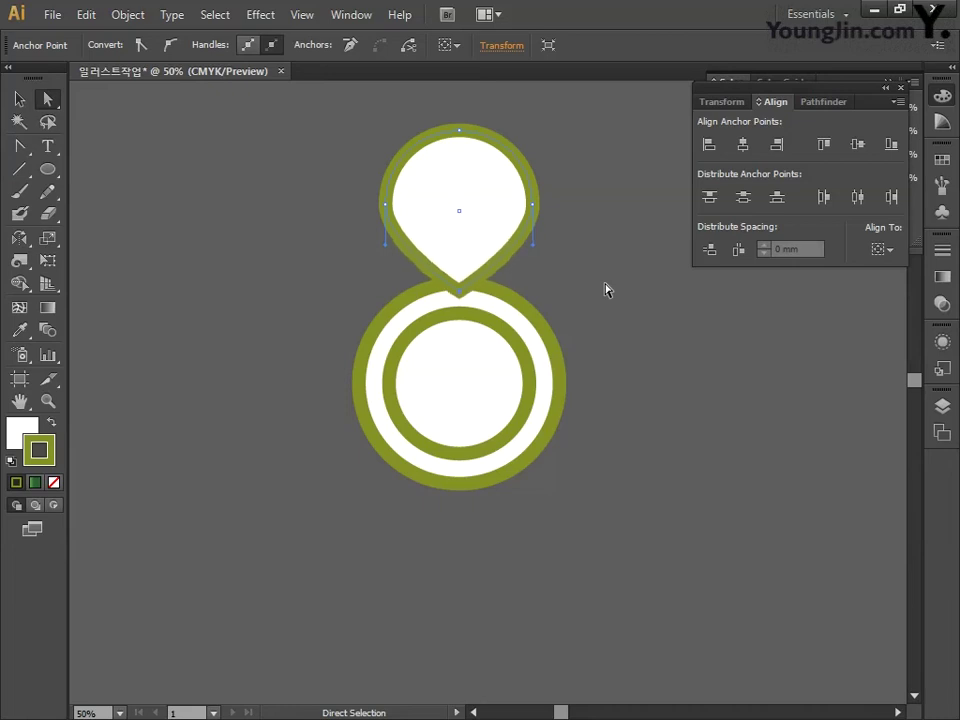
pyautogui.press('Down')
pyautogui.press('Down')
pyautogui.press('Down')
pyautogui.press('Down')
pyautogui.press('Down')
pyautogui.press('Down')
pyautogui.press('Down')
pyautogui.press('Down')
pyautogui.press('Down')
pyautogui.press('Down')
pyautogui.press('Down')
pyautogui.press('Down')
pyautogui.press('Down')
pyautogui.press('Down')
pyautogui.press('Down')
pyautogui.press('Down')
pyautogui.press('Down')
pyautogui.press('Down')
pyautogui.press('Down')
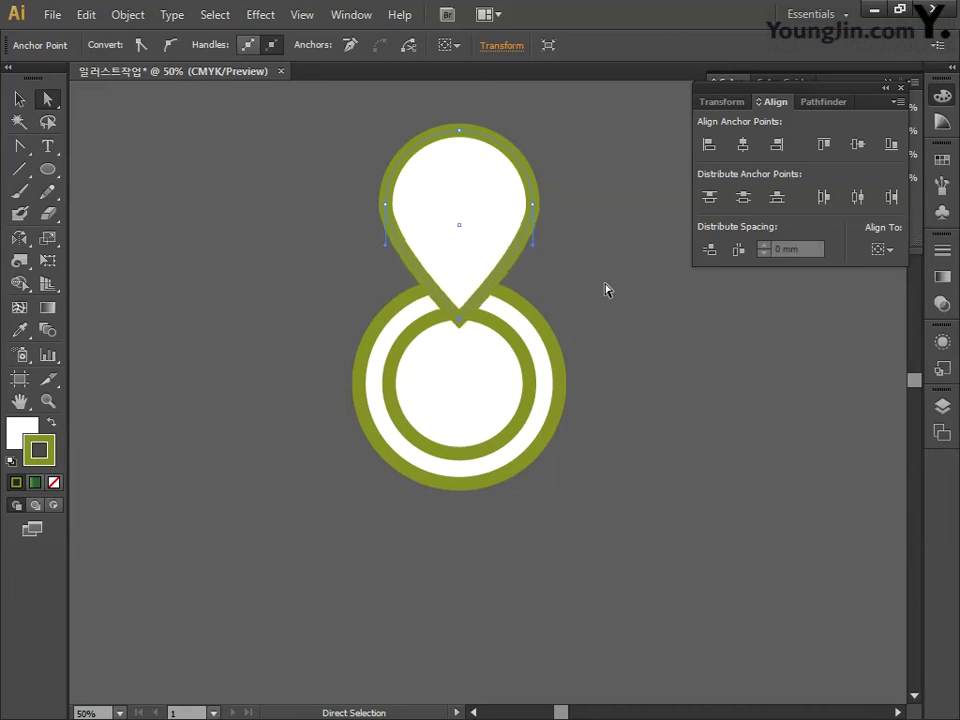
pyautogui.press('Down')
pyautogui.press('Down')
pyautogui.press('Down')
pyautogui.press('Down')
pyautogui.press('Down')
pyautogui.press('Down')
pyautogui.press('Down')
pyautogui.press('Down')
pyautogui.press('Down')
pyautogui.press('Down')
pyautogui.press('Down')
pyautogui.press('Down')
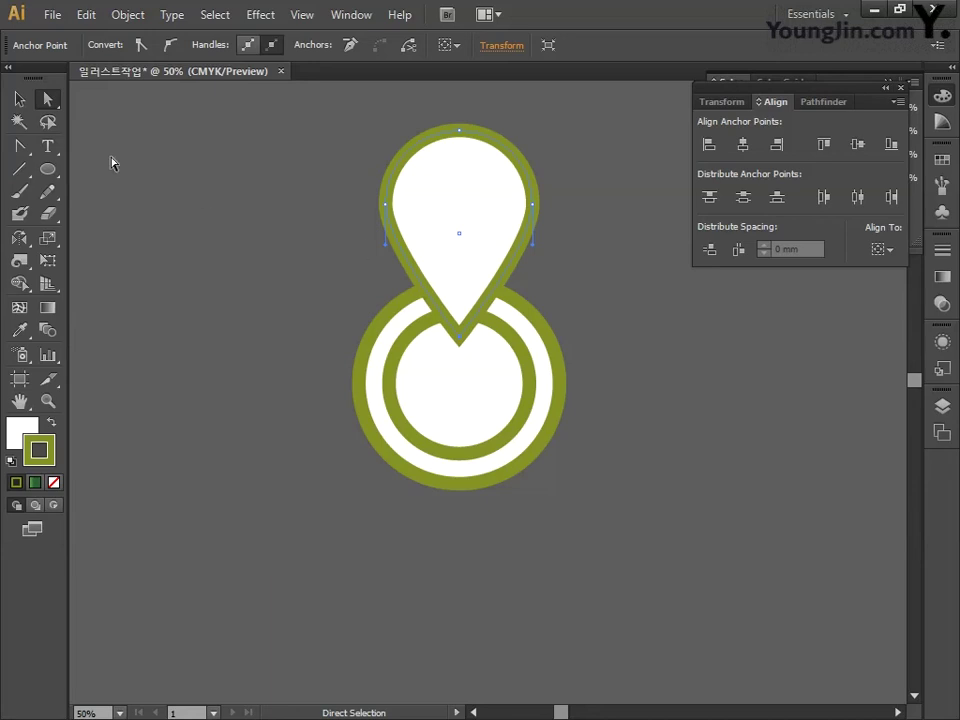
# Create an inner copy of the teardrop with Offset Path, using an offset of -21 mm and round joins.
pyautogui.click(19, 99)
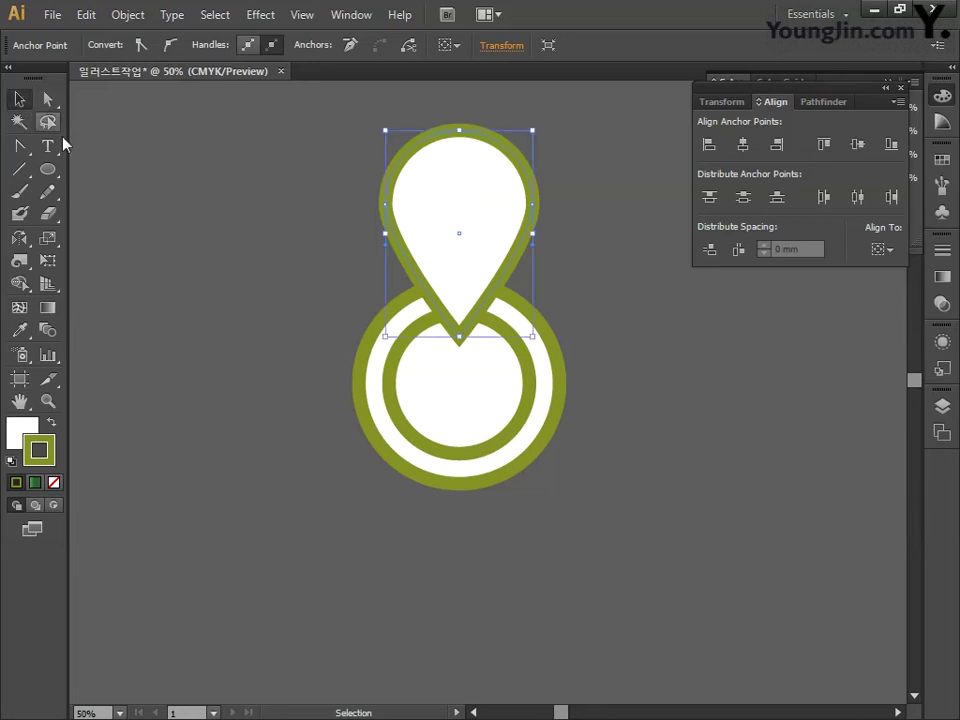
pyautogui.click(297, 266)
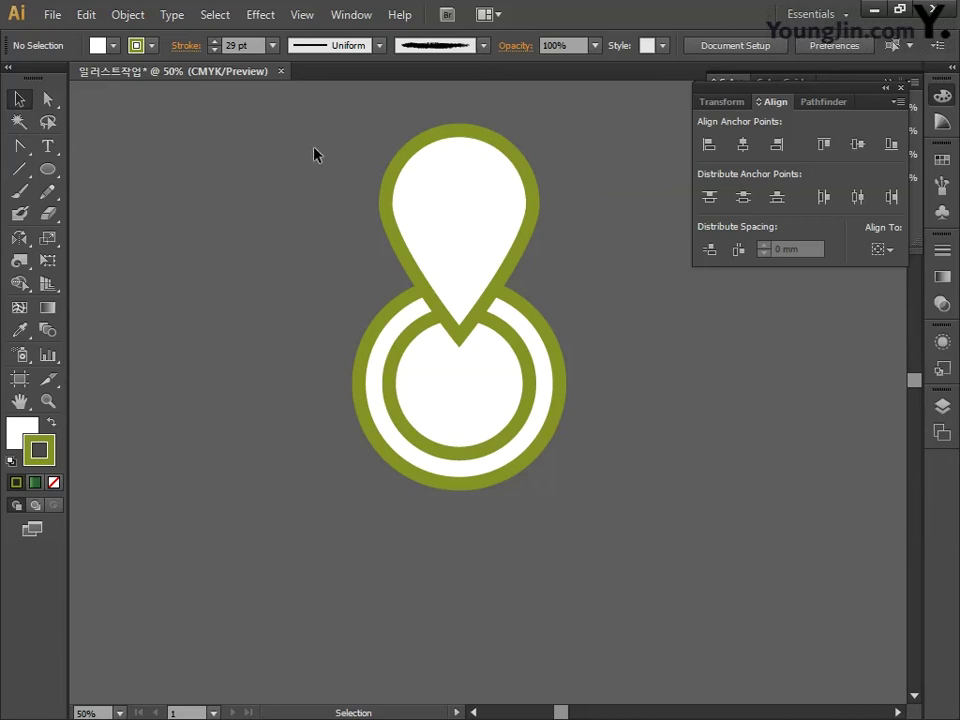
pyautogui.moveTo(314, 152); pyautogui.dragTo(590, 272)
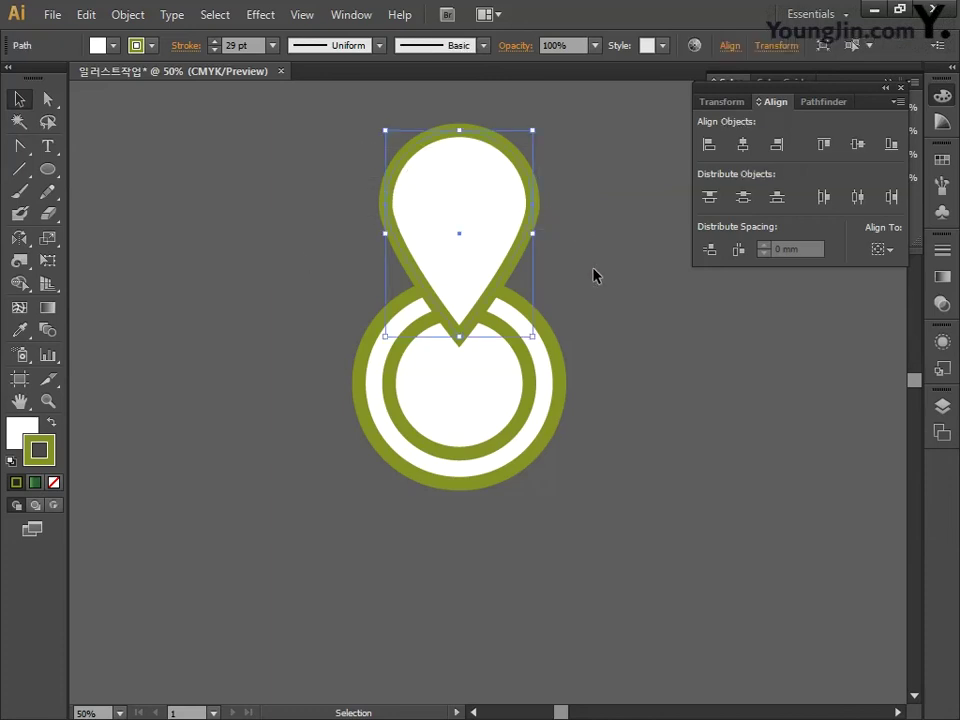
pyautogui.click(127, 14)
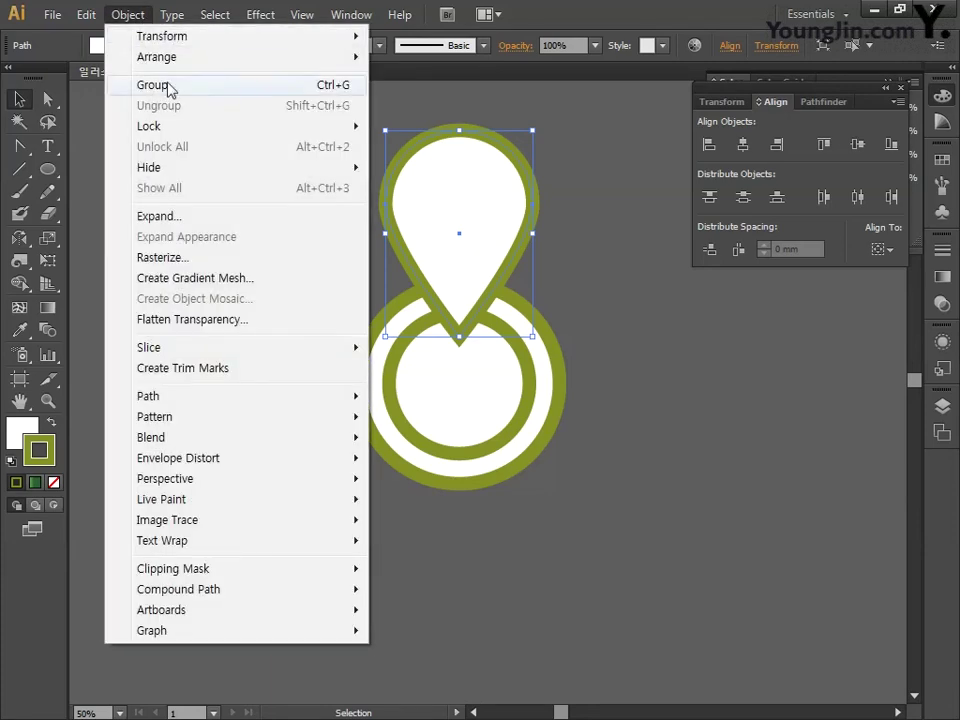
pyautogui.moveTo(222, 401)
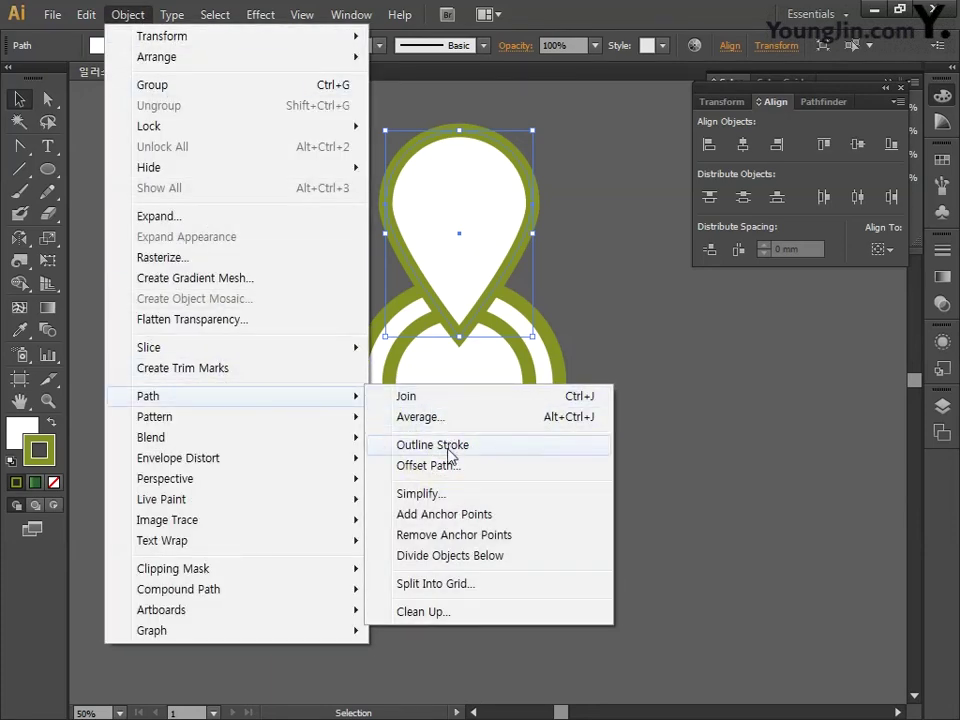
pyautogui.click(445, 465)
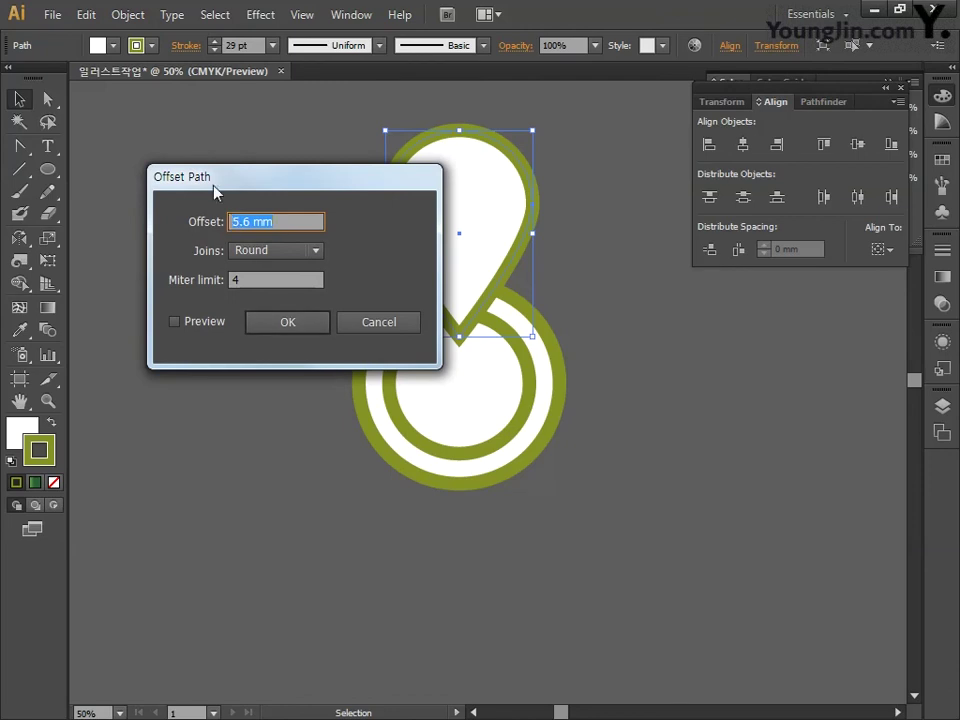
pyautogui.moveTo(274, 191); pyautogui.dragTo(189, 499)
pyautogui.click(199, 600)
pyautogui.write('0')
pyautogui.press('Down')
pyautogui.press('Down')
pyautogui.press('Down')
pyautogui.press('Down')
pyautogui.press('Down')
pyautogui.press('Down')
pyautogui.press('Down')
pyautogui.press('Down')
pyautogui.press('Down')
pyautogui.press('Down')
pyautogui.press('Down')
pyautogui.press('Down')
pyautogui.press('Down')
pyautogui.press('Down')
pyautogui.press('Down')
pyautogui.press('Down')
pyautogui.press('Down')
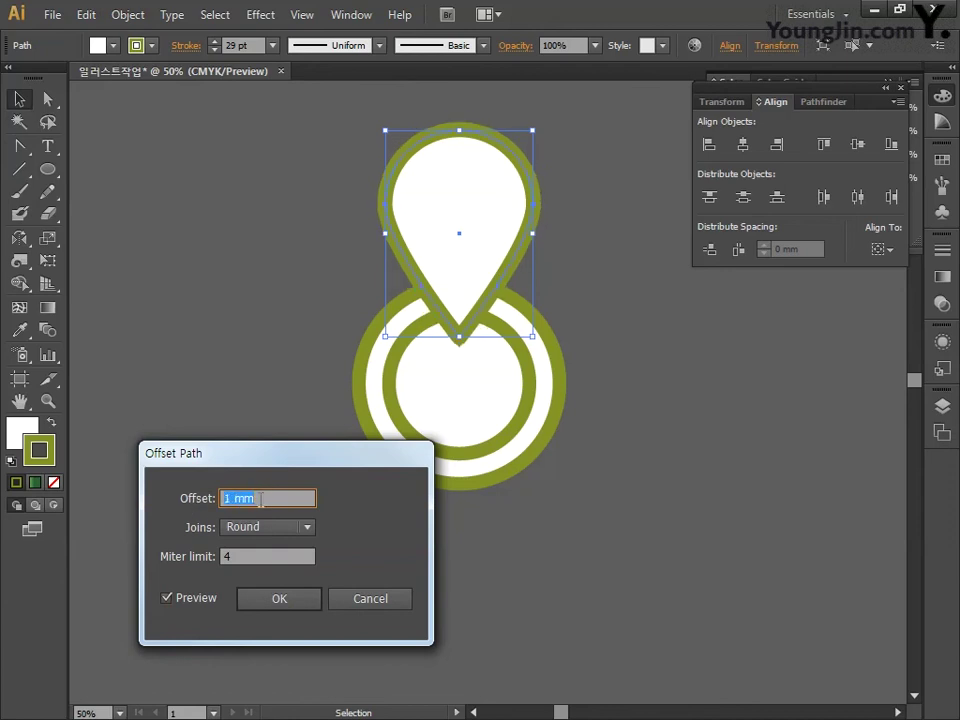
pyautogui.press('Down')
pyautogui.press('Down')
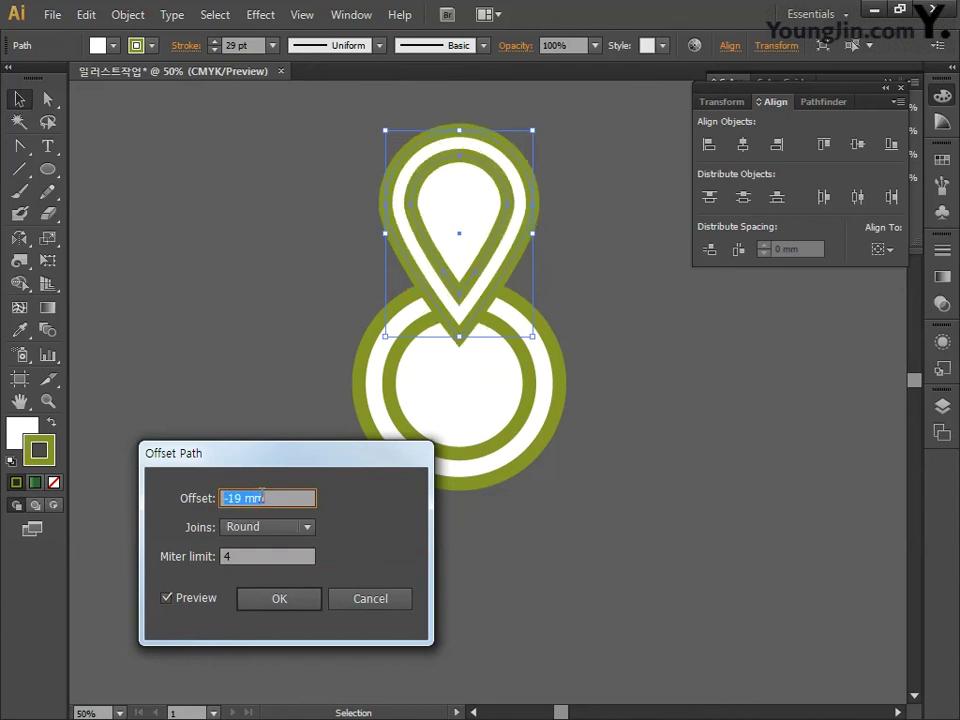
pyautogui.press('Down')
pyautogui.press('Down')
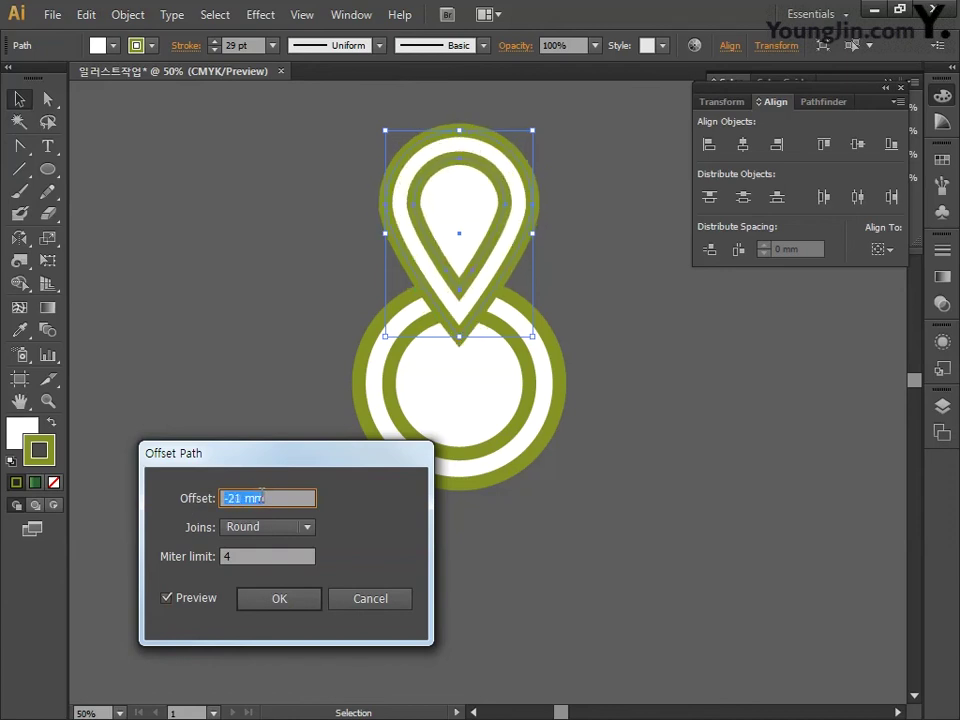
pyautogui.click(280, 602)
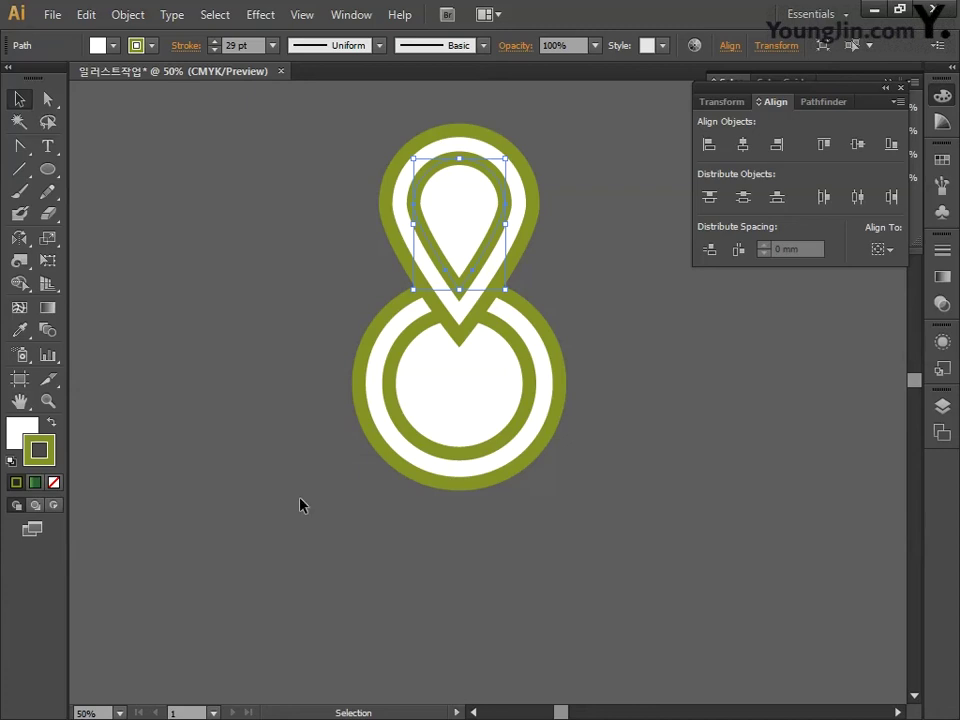
# Send both teardrops to the back, behind the concentric circles.
pyautogui.moveTo(338, 152); pyautogui.dragTo(576, 247)
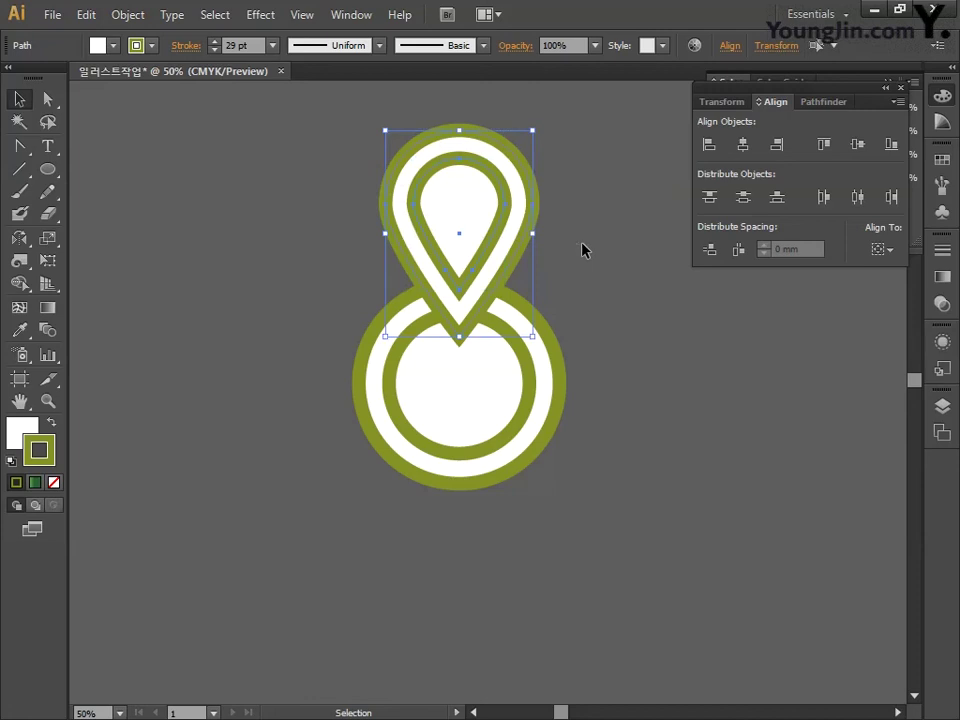
pyautogui.rightClick(508, 250)
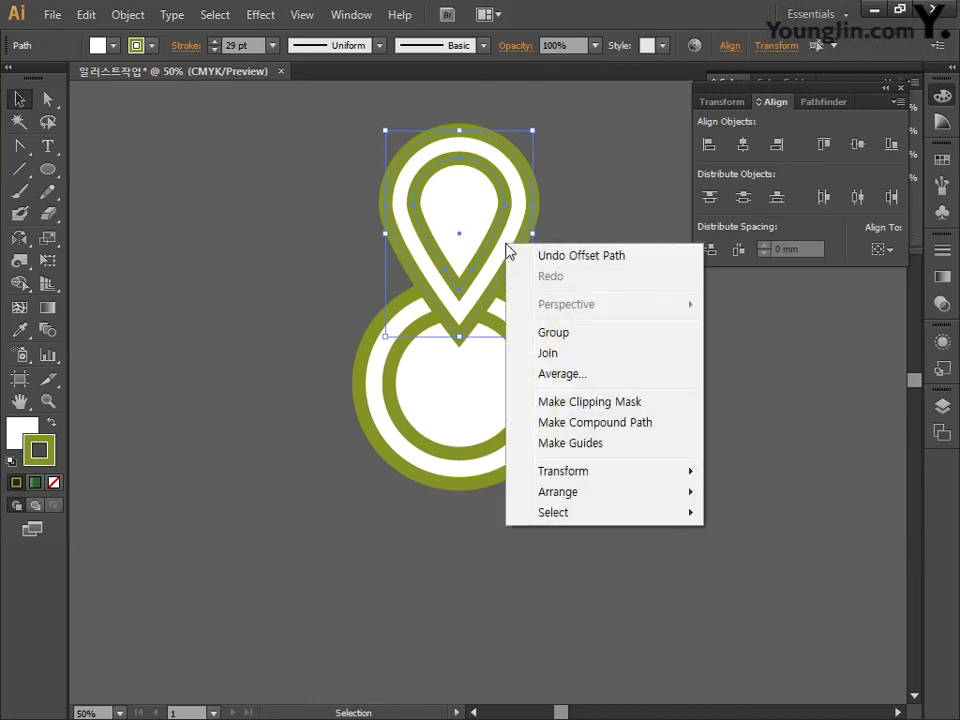
pyautogui.moveTo(556, 494)
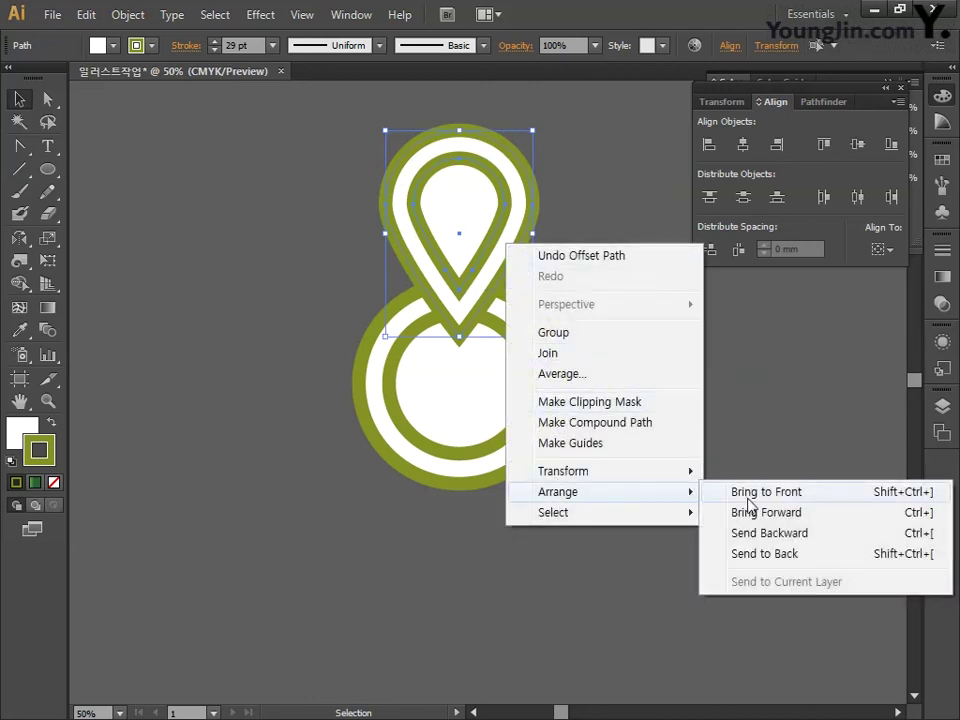
pyautogui.click(762, 554)
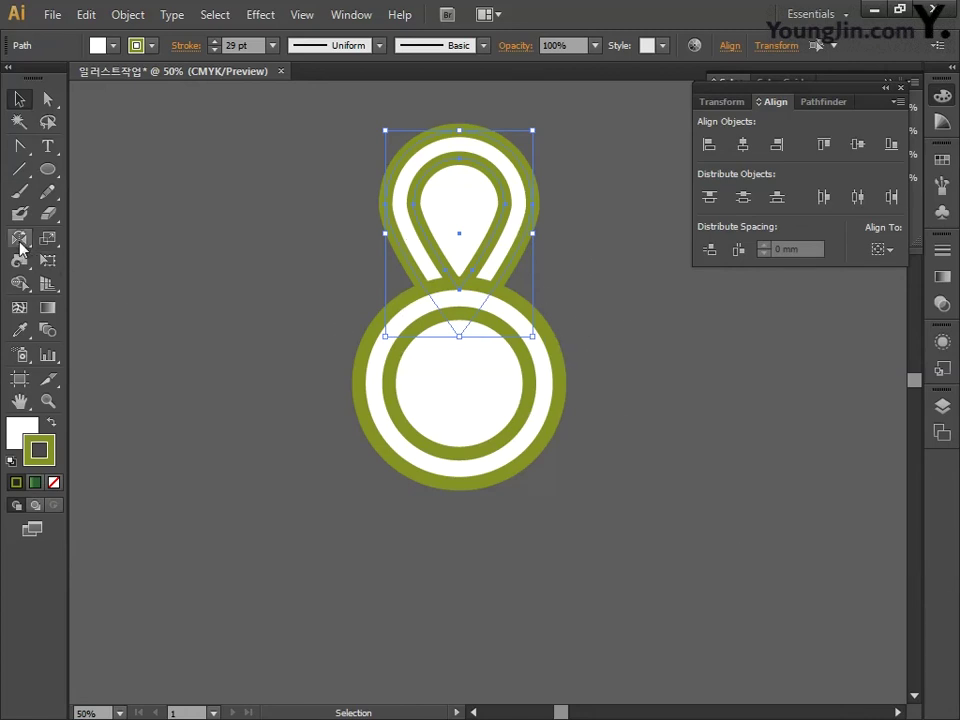
# Turn on Smart Guides and make a copy of the teardrop pair rotated 60° around the center of the concentric circles.
pyautogui.moveTo(19, 238); pyautogui.dragTo(94, 240)
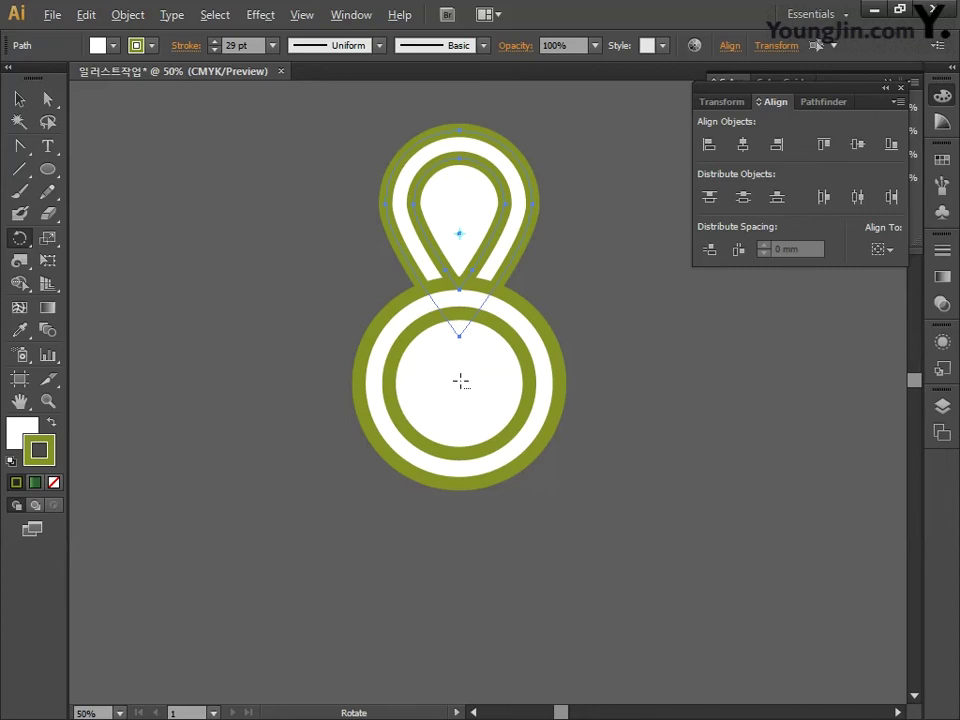
pyautogui.click(302, 15)
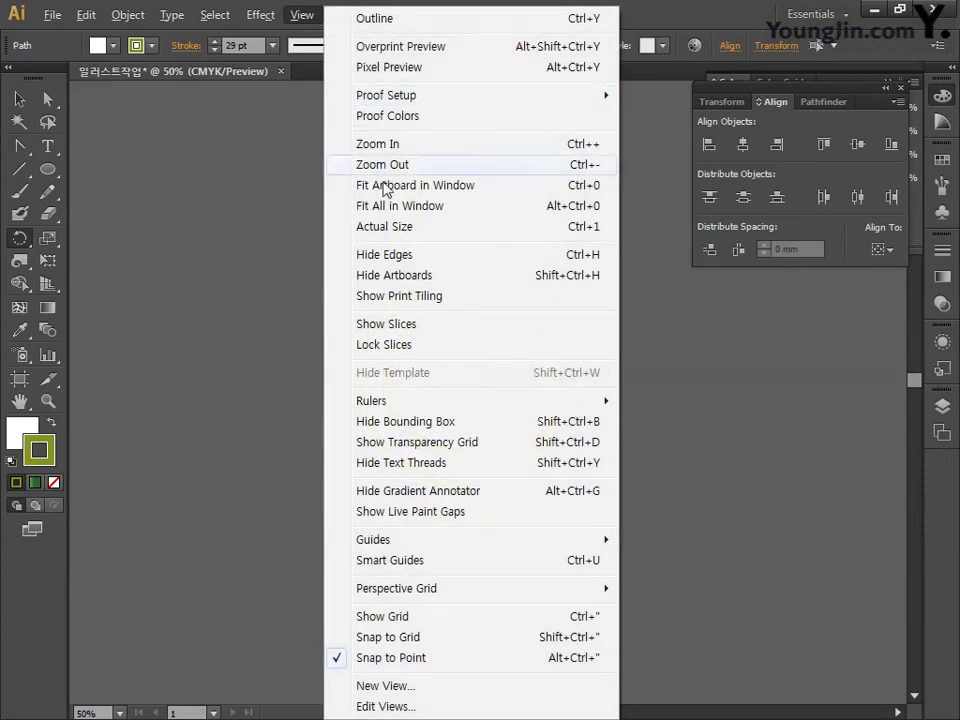
pyautogui.click(405, 560)
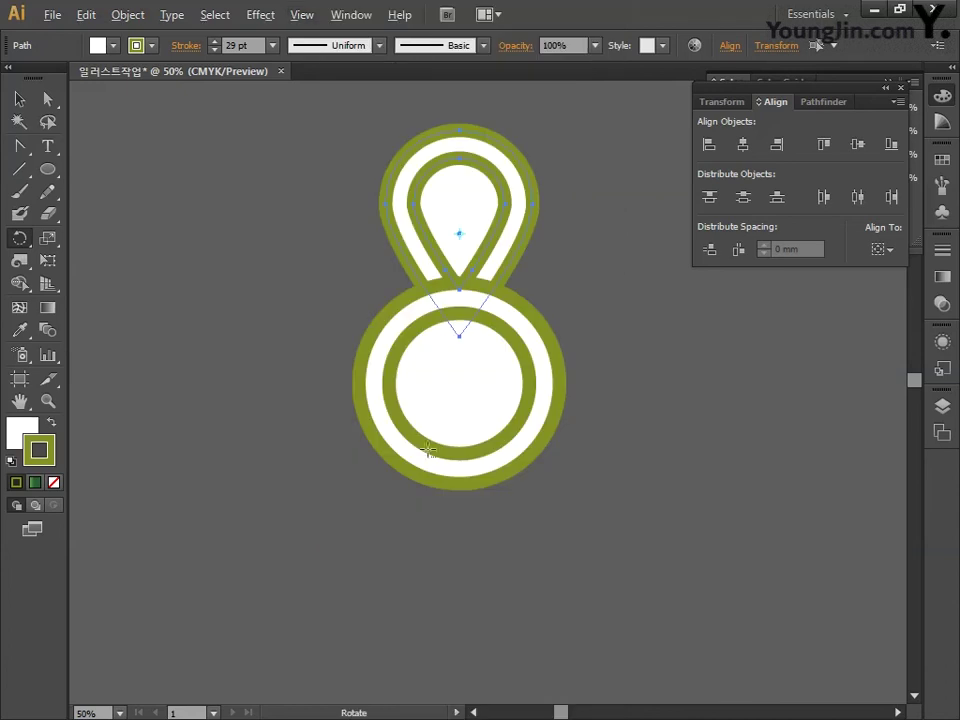
pyautogui.keyDown('alt'); pyautogui.click(461, 382); pyautogui.keyUp('alt')
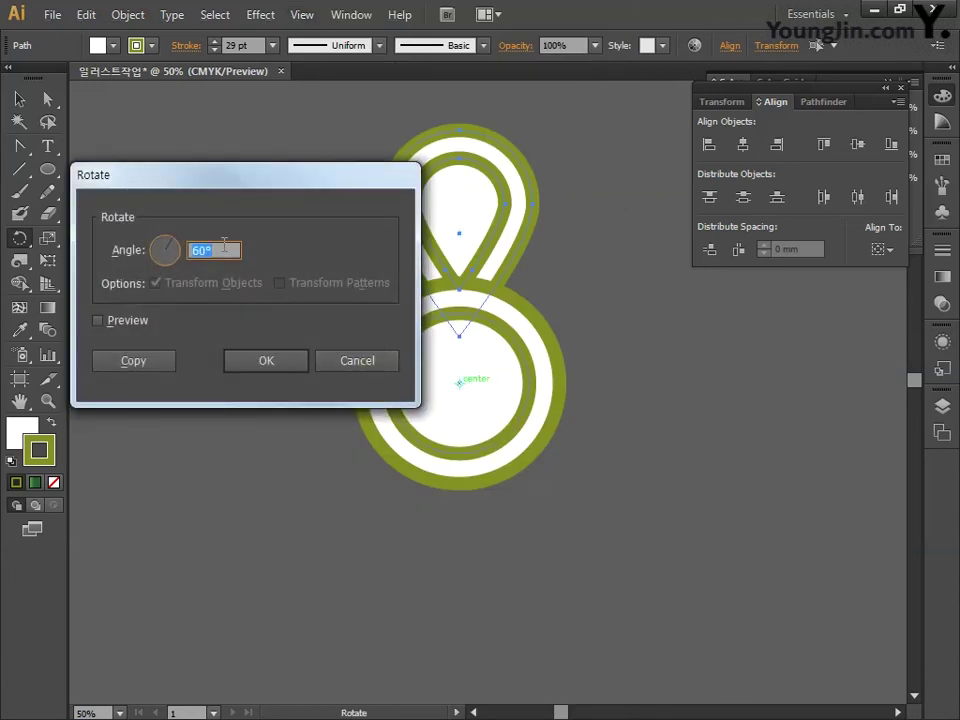
pyautogui.click(164, 249)
pyautogui.click(145, 358)
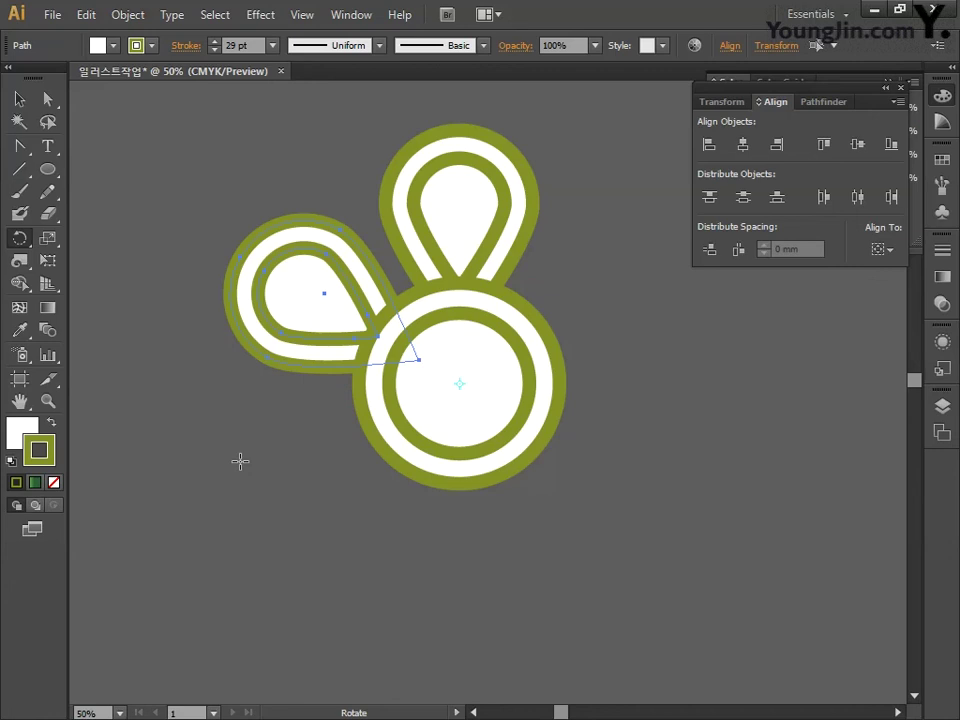
# Repeat the rotated copy four more times to complete a ring of six teardrop petals around the concentric circles.
pyautogui.press('v')
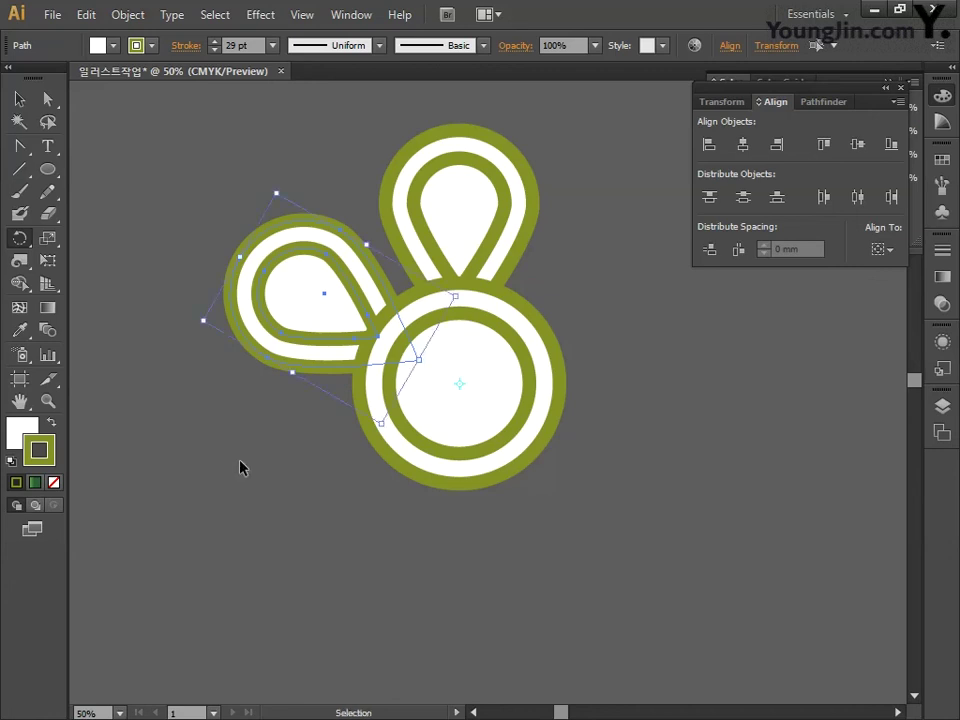
pyautogui.hotkey('ctrl', 'd')
pyautogui.hotkey('ctrl', 'd')
pyautogui.hotkey('ctrl', 'd')
pyautogui.hotkey('ctrl', 'd')
pyautogui.press('r')
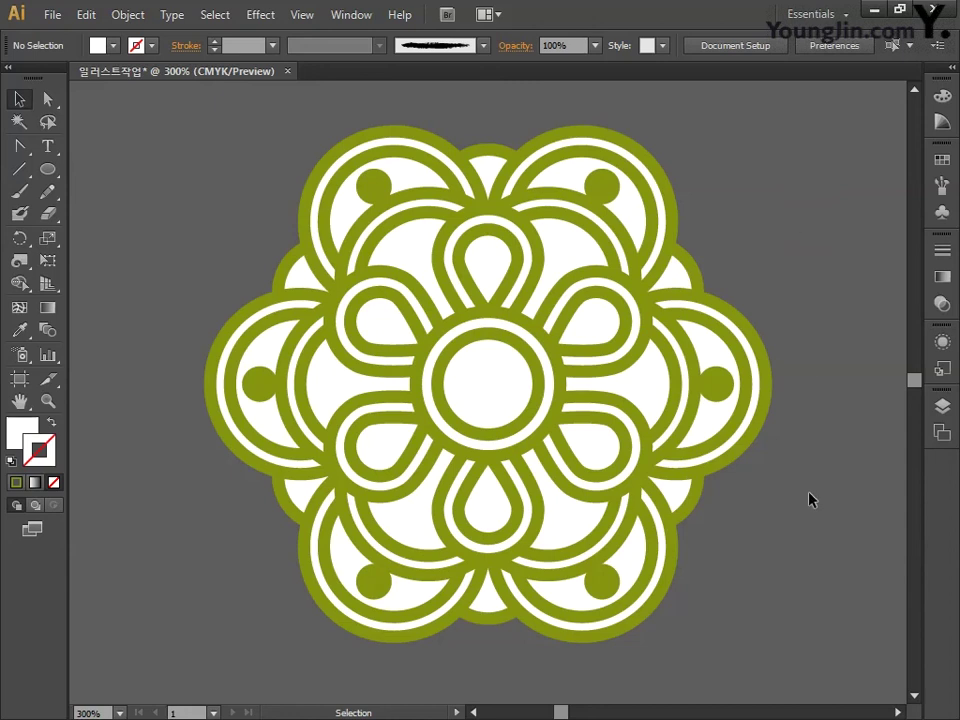
# Group all the parts of the finished flower ornament.
pyautogui.moveTo(746, 643); pyautogui.dragTo(152, 108)
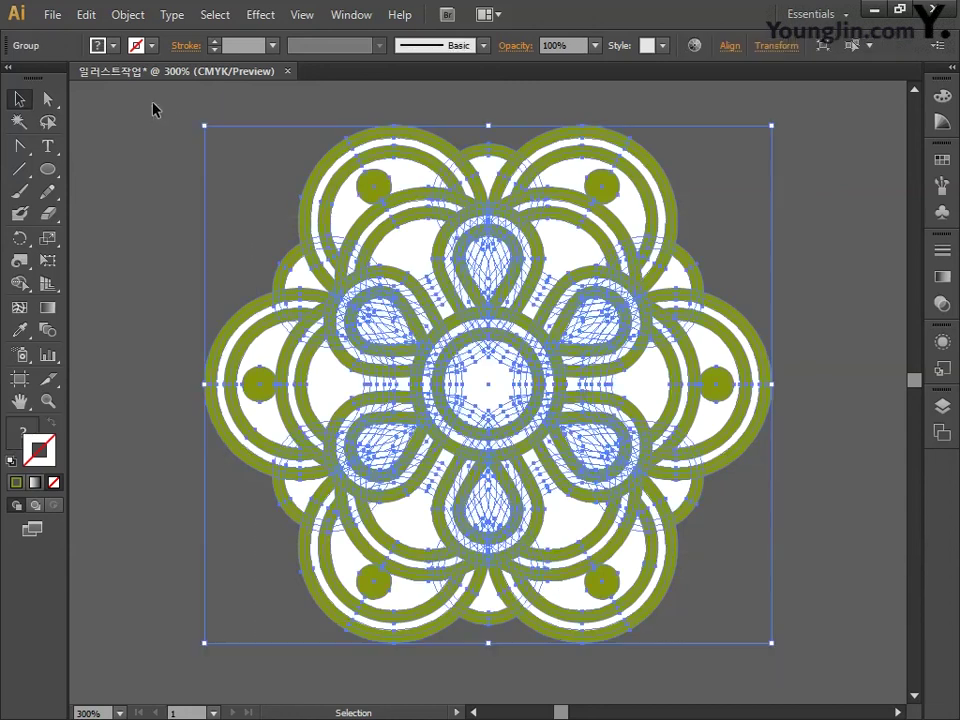
pyautogui.click(118, 168)
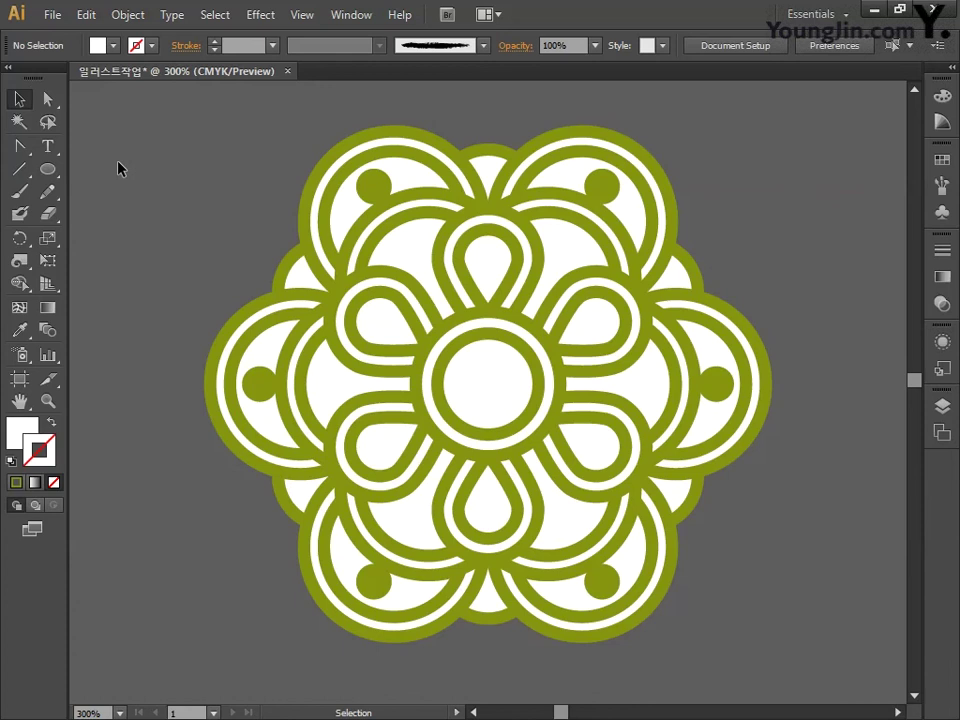
# Draw a closed five-point leaf outline with the Pen tool in an empty area beside the flower ornament.
pyautogui.press('space')
pyautogui.moveTo(129, 379); pyautogui.dragTo(570, 396)
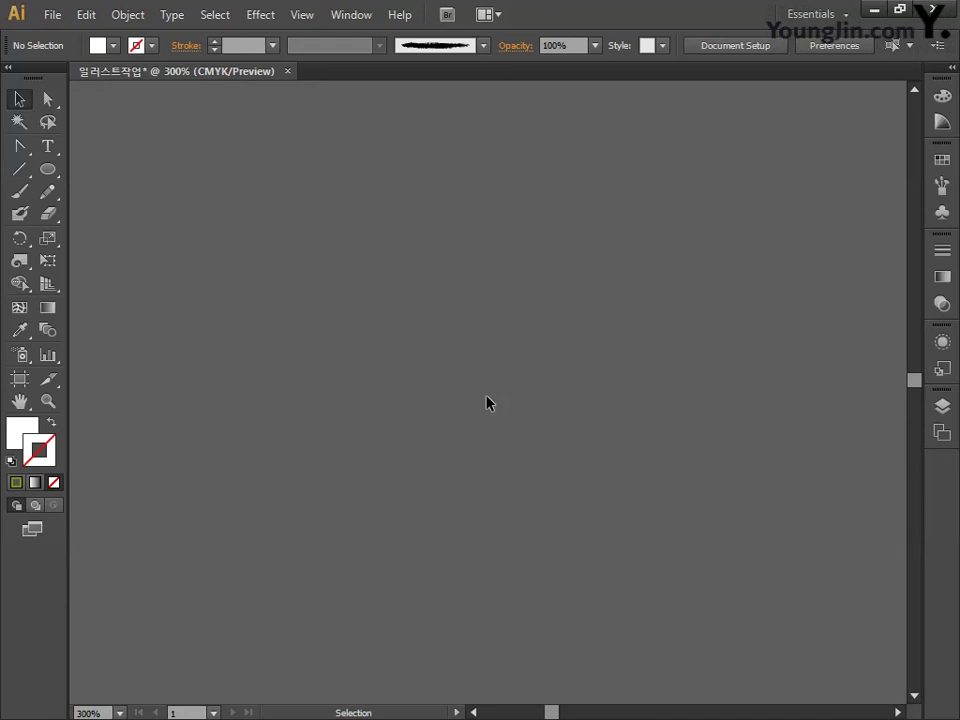
pyautogui.moveTo(19, 147); pyautogui.dragTo(101, 146)
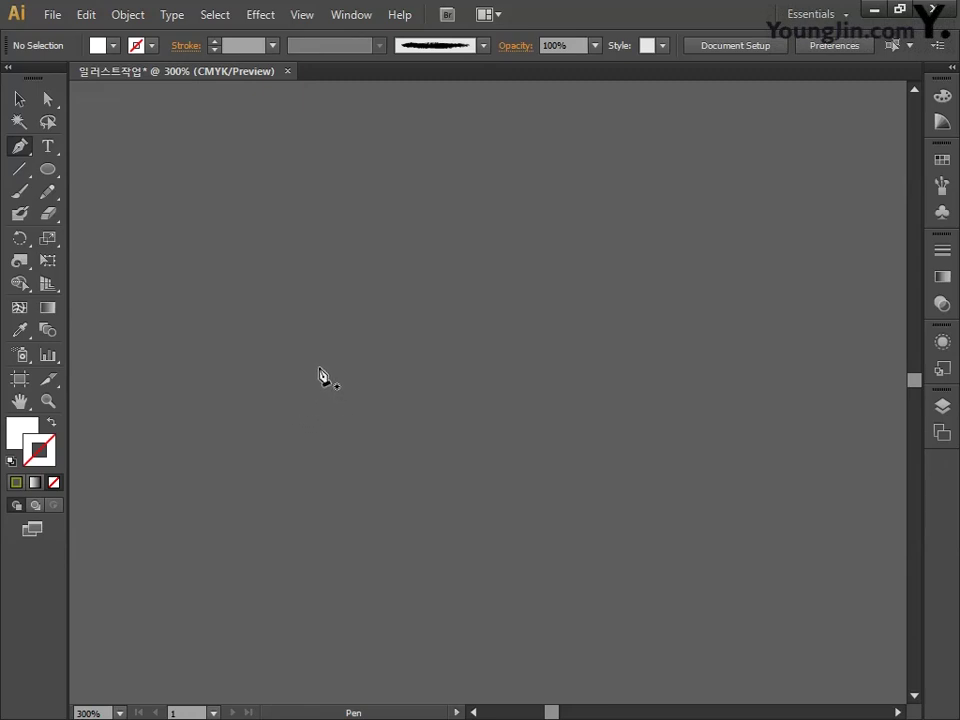
pyautogui.click(319, 383)
pyautogui.click(366, 278)
pyautogui.click(525, 277)
pyautogui.click(670, 226)
pyautogui.click(590, 462)
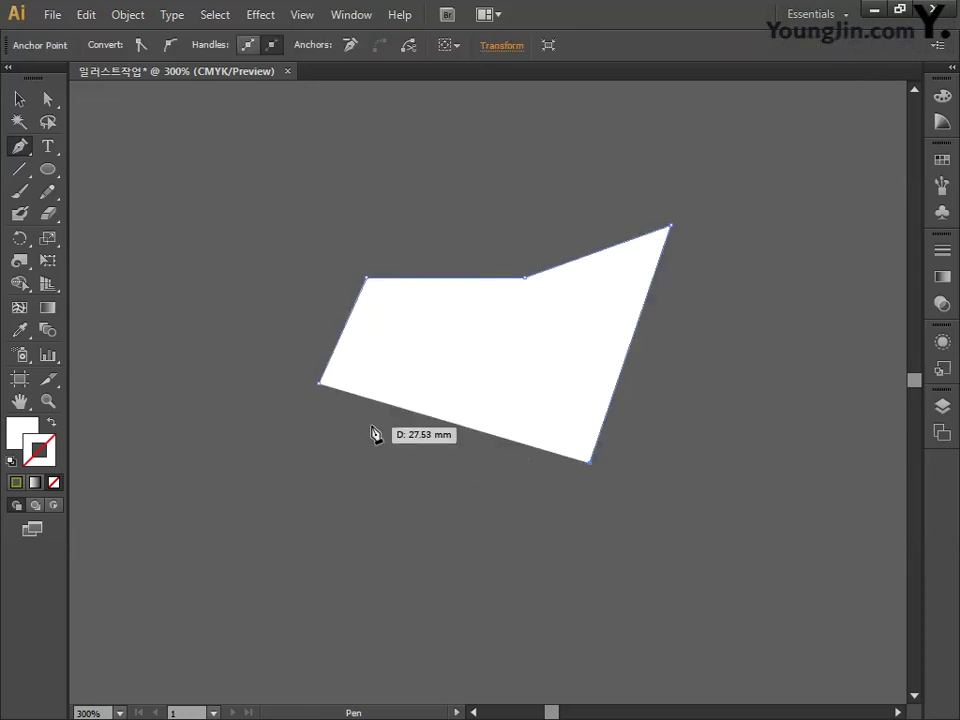
pyautogui.click(319, 383)
# Reposition the leaf outline's anchor points and convert its corners to smooth curves, keeping the upper tip sharp.
pyautogui.moveTo(367, 278); pyautogui.dragTo(388, 265)
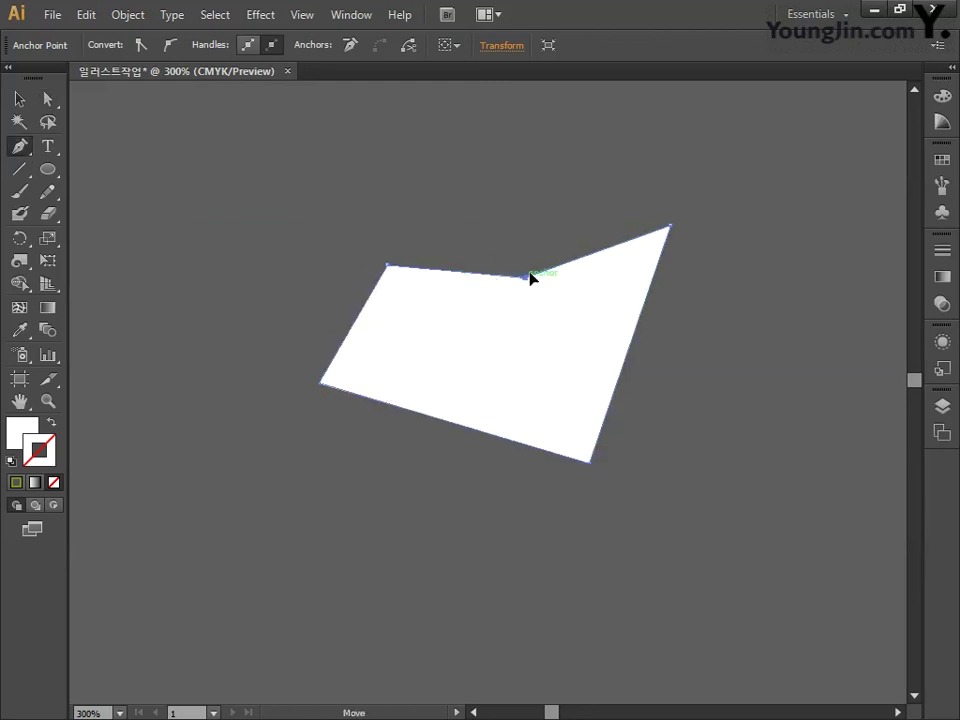
pyautogui.moveTo(525, 277); pyautogui.dragTo(548, 251)
pyautogui.moveTo(320, 386); pyautogui.dragTo(310, 418)
pyautogui.moveTo(590, 462); pyautogui.dragTo(456, 467)
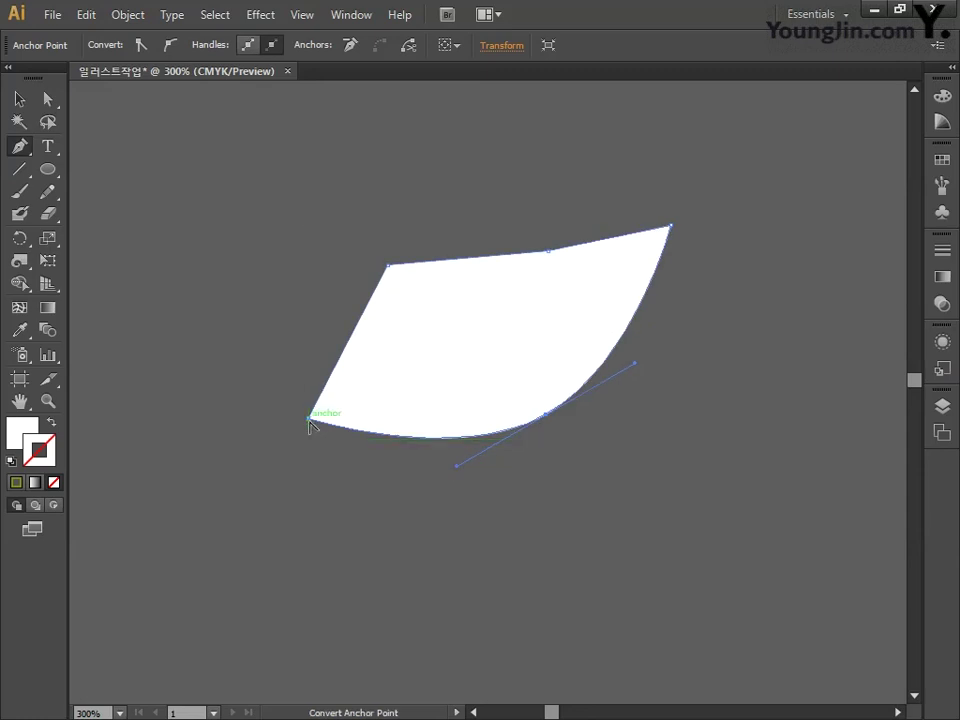
pyautogui.moveTo(309, 418); pyautogui.dragTo(283, 379)
pyautogui.moveTo(386, 265); pyautogui.dragTo(432, 245)
pyautogui.moveTo(553, 257)
pyautogui.mouseDown()
pyautogui.moveTo(597, 258)
pyautogui.moveTo(536, 266)
pyautogui.mouseUp()
pyautogui.click(388, 266)
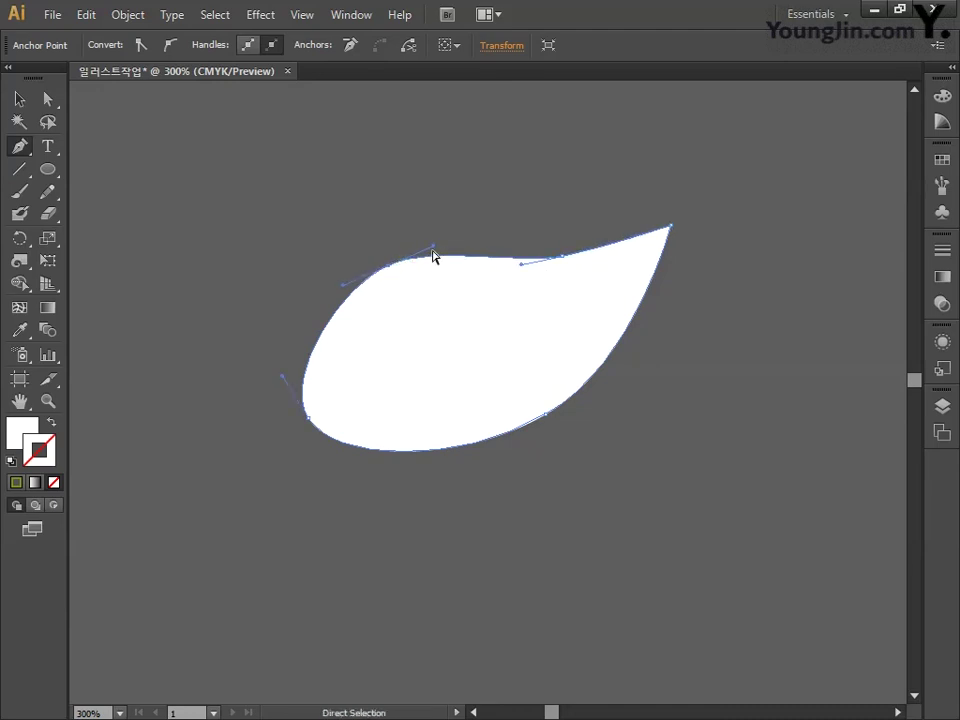
# Refine the leaf's anchor points and handles for a full, rounded base and a gentle dip before the tip.
pyautogui.moveTo(435, 252); pyautogui.dragTo(349, 285)
pyautogui.moveTo(545, 413); pyautogui.dragTo(632, 385)
pyautogui.moveTo(435, 483); pyautogui.dragTo(421, 497)
pyautogui.moveTo(333, 460); pyautogui.dragTo(340, 477)
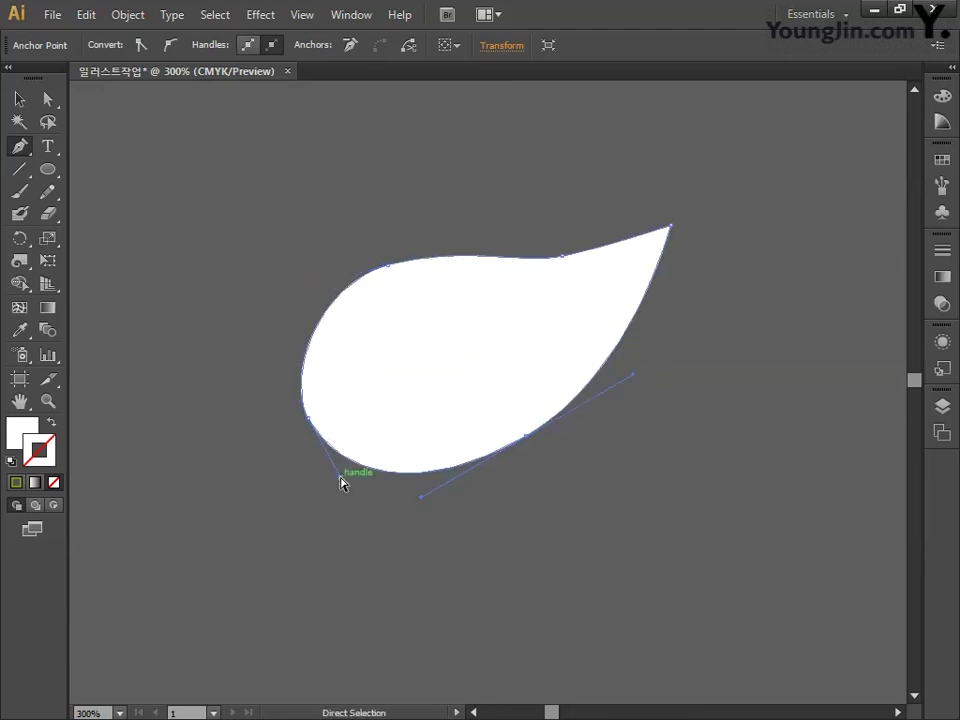
pyautogui.moveTo(308, 425); pyautogui.dragTo(297, 427)
pyautogui.moveTo(390, 268); pyautogui.dragTo(381, 262)
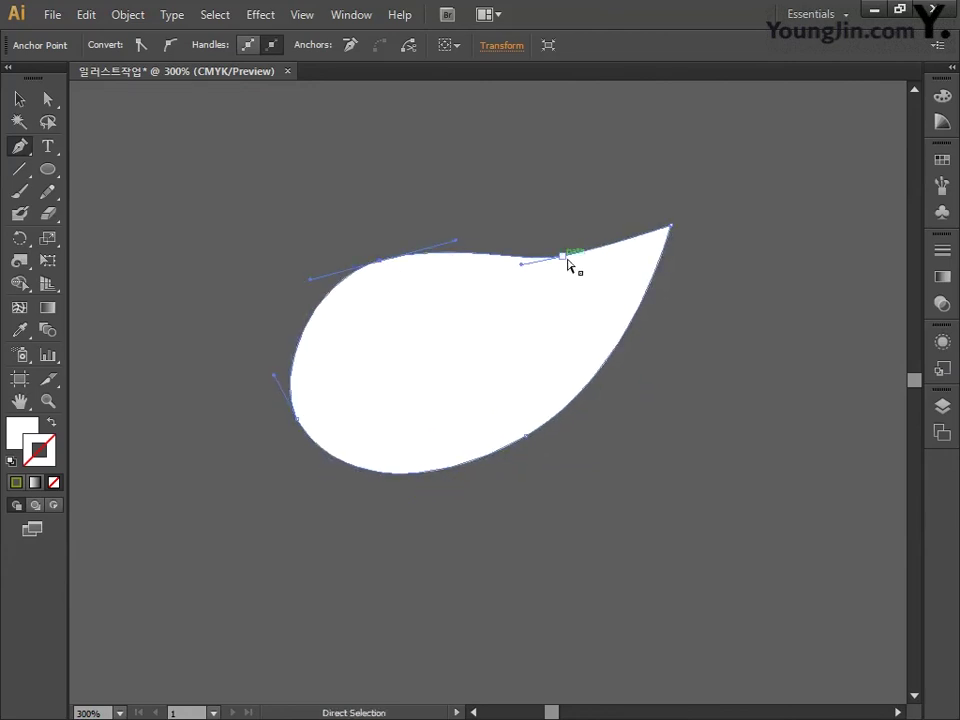
pyautogui.click(568, 258)
pyautogui.moveTo(547, 263); pyautogui.dragTo(559, 257)
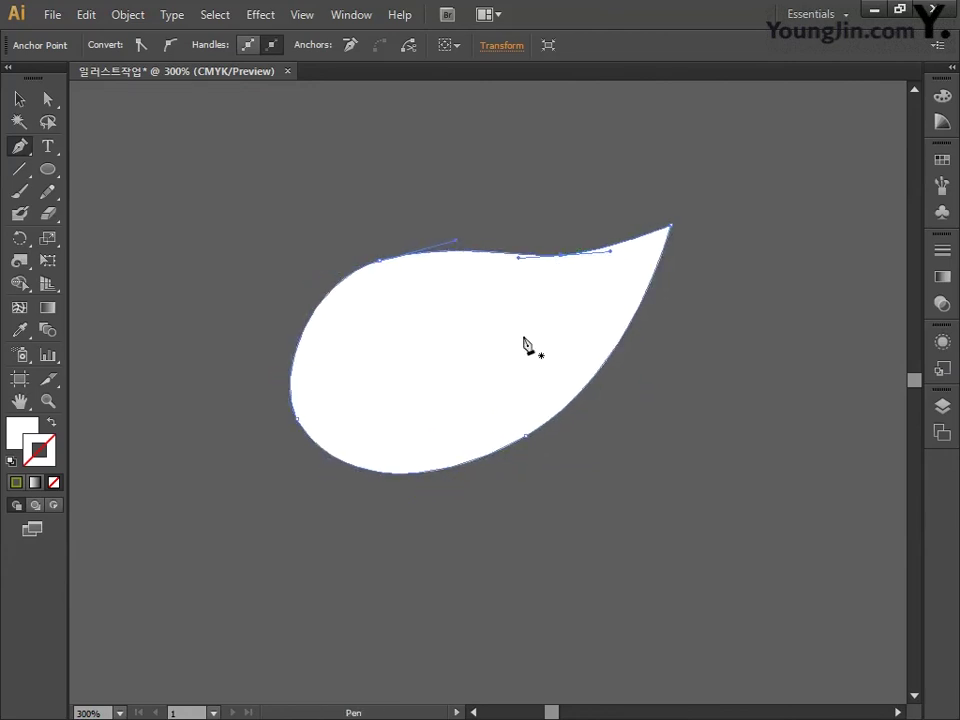
# Remove the fill from the leaf shape.
pyautogui.press('v')
pyautogui.moveTo(291, 178); pyautogui.dragTo(628, 506)
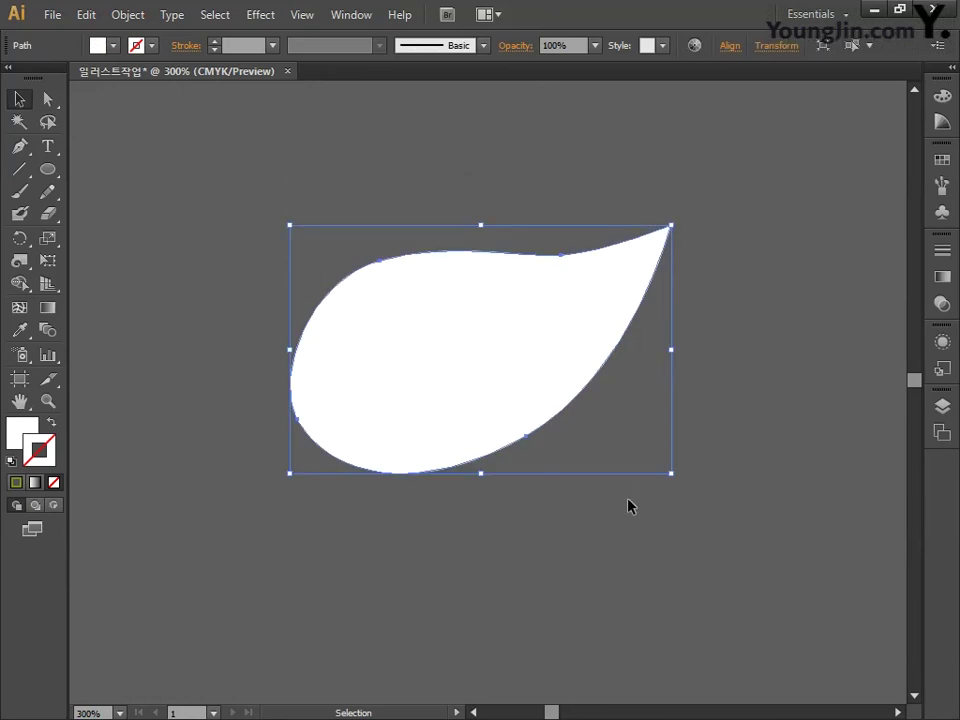
pyautogui.click(24, 436)
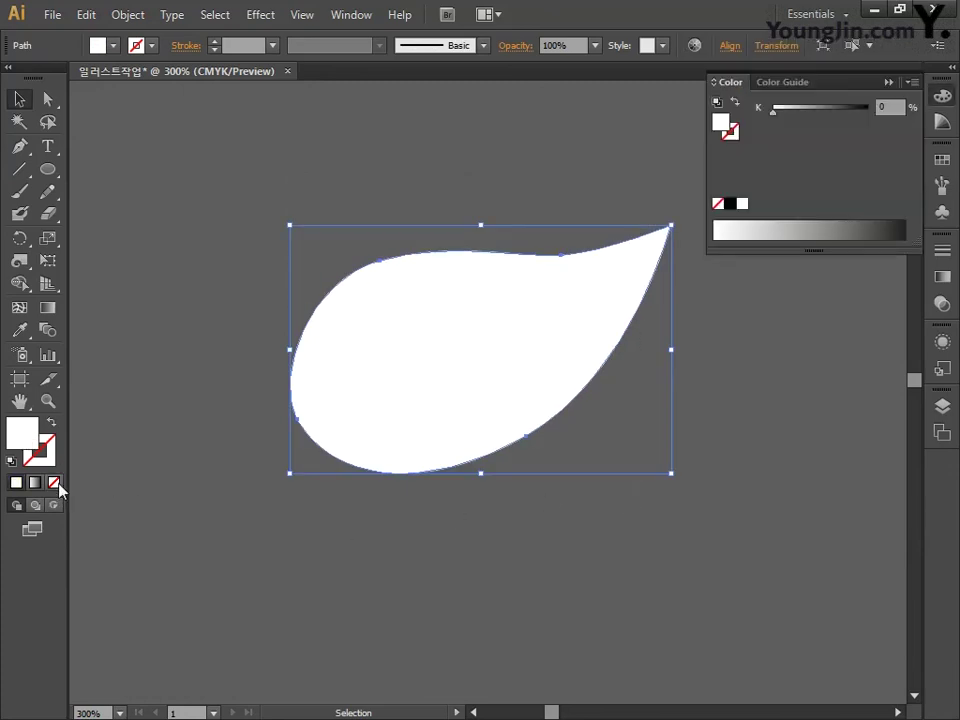
pyautogui.click(54, 482)
# Set the leaf's stroke color to C 15, M 0, Y 40, K 0.
pyautogui.doubleClick(50, 455)
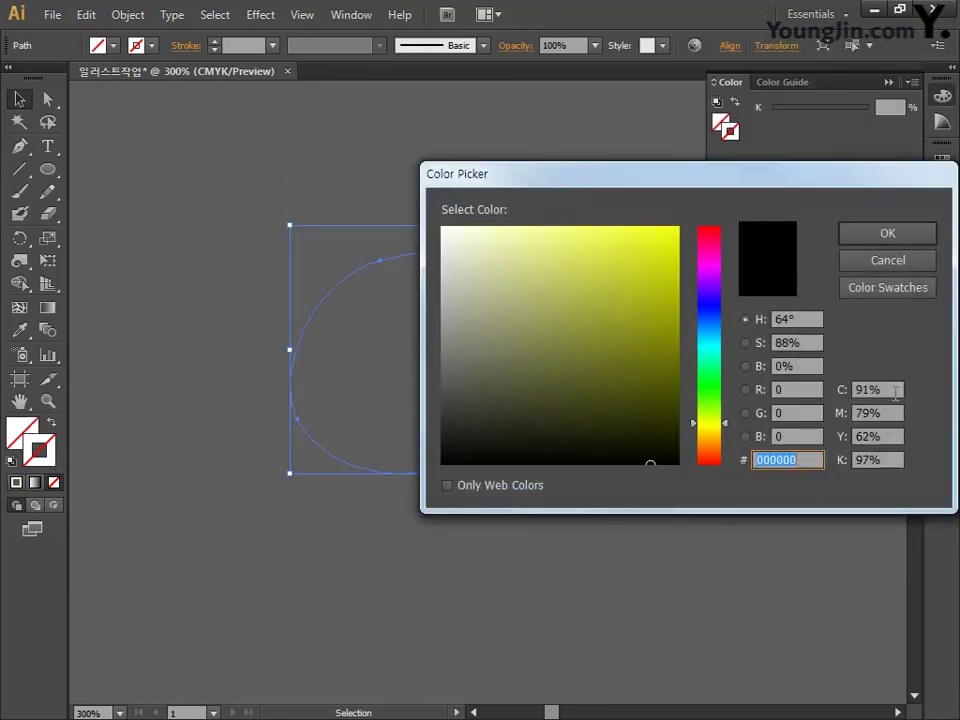
pyautogui.click(895, 390)
pyautogui.write('1')
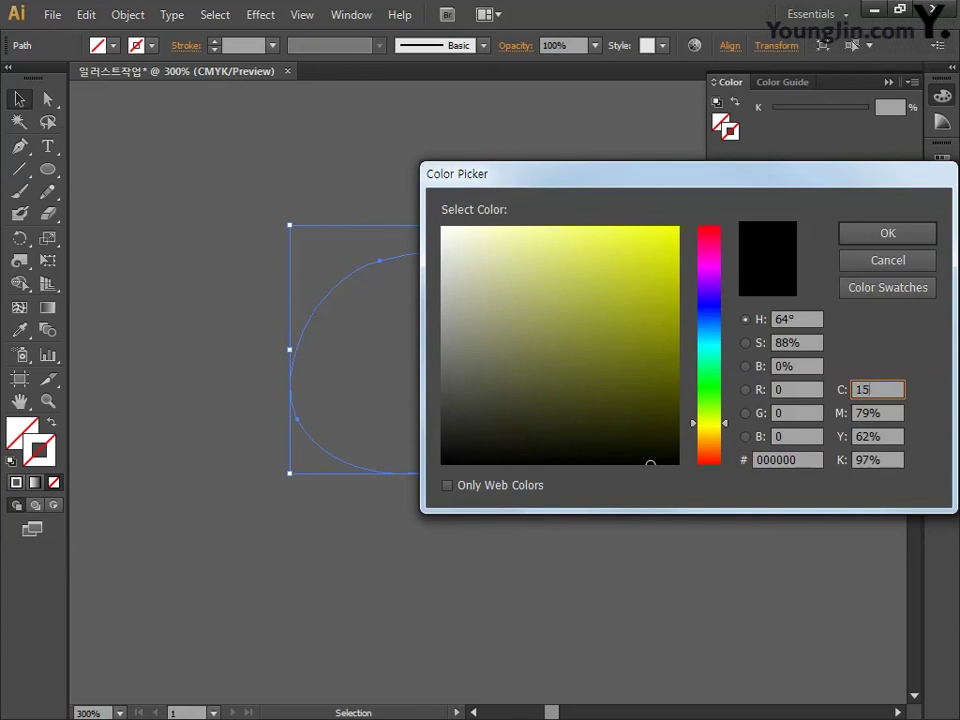
pyautogui.write('5')
pyautogui.press('Tab')
pyautogui.write('0')
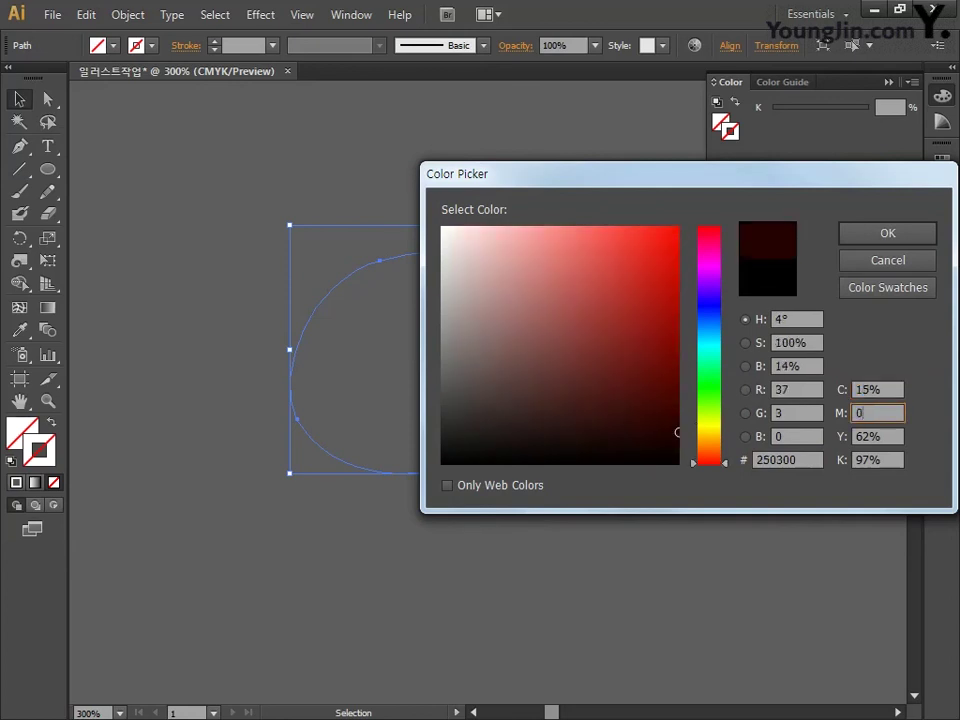
pyautogui.press('Tab')
pyautogui.write('40')
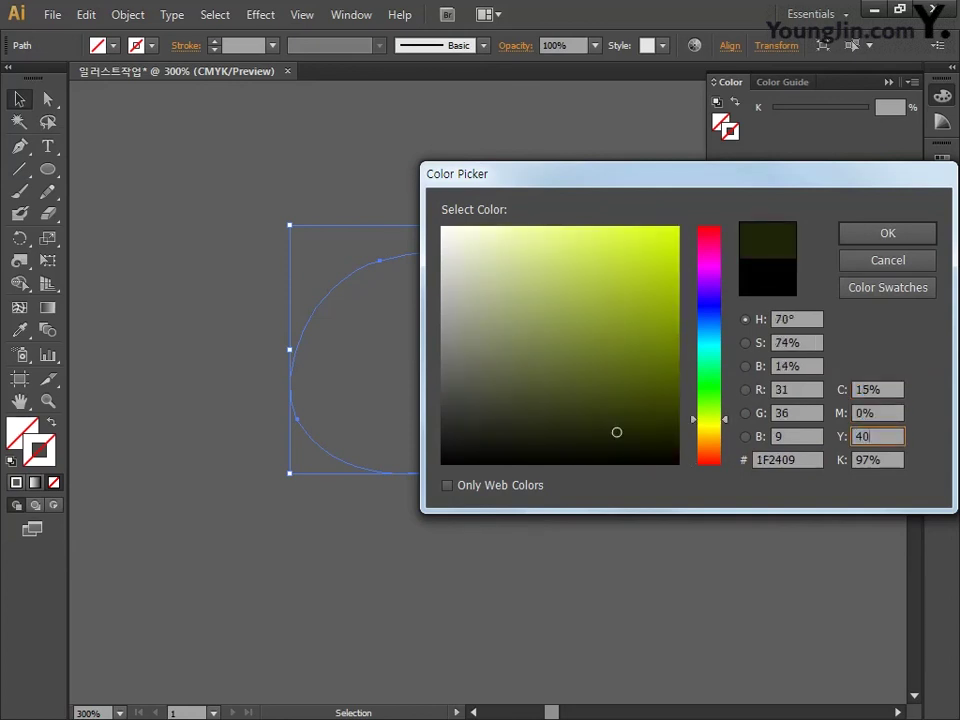
pyautogui.press('Tab')
pyautogui.write('0')
pyautogui.press('Return')
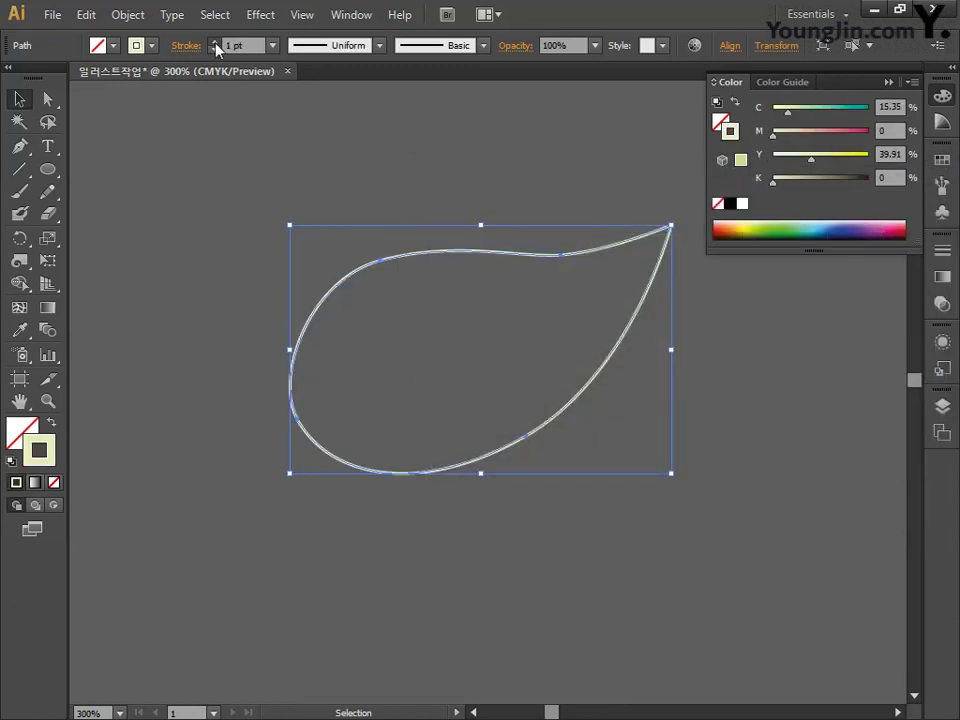
# Set the leaf's stroke weight to 14 pt.
pyautogui.click(215, 42)
pyautogui.click(215, 42)
pyautogui.click(215, 42)
pyautogui.click(215, 42)
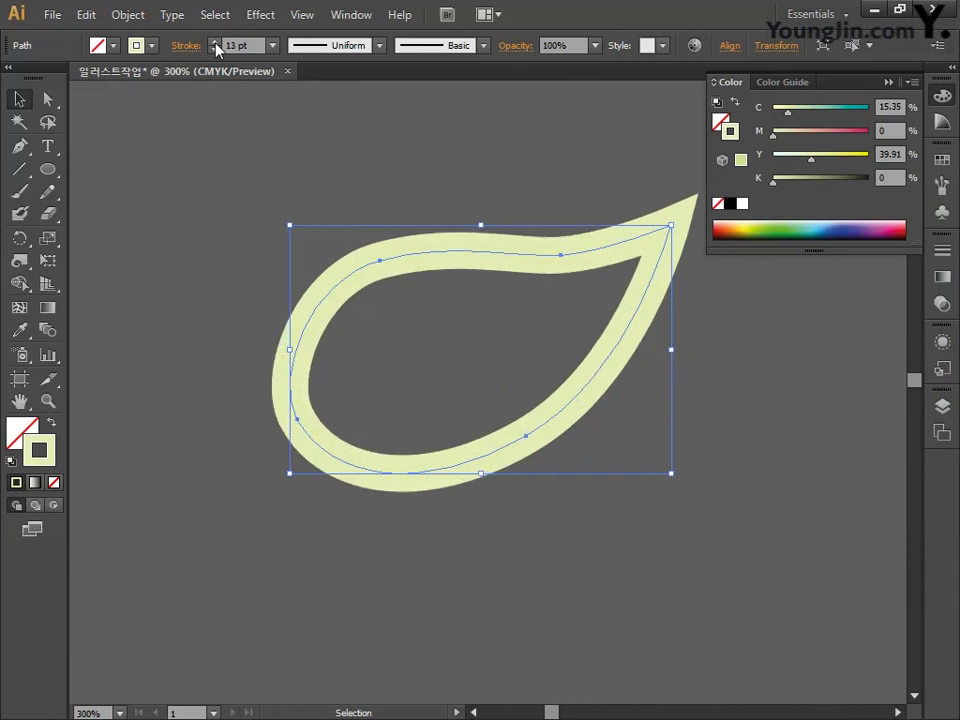
pyautogui.click(215, 42)
pyautogui.click(215, 42)
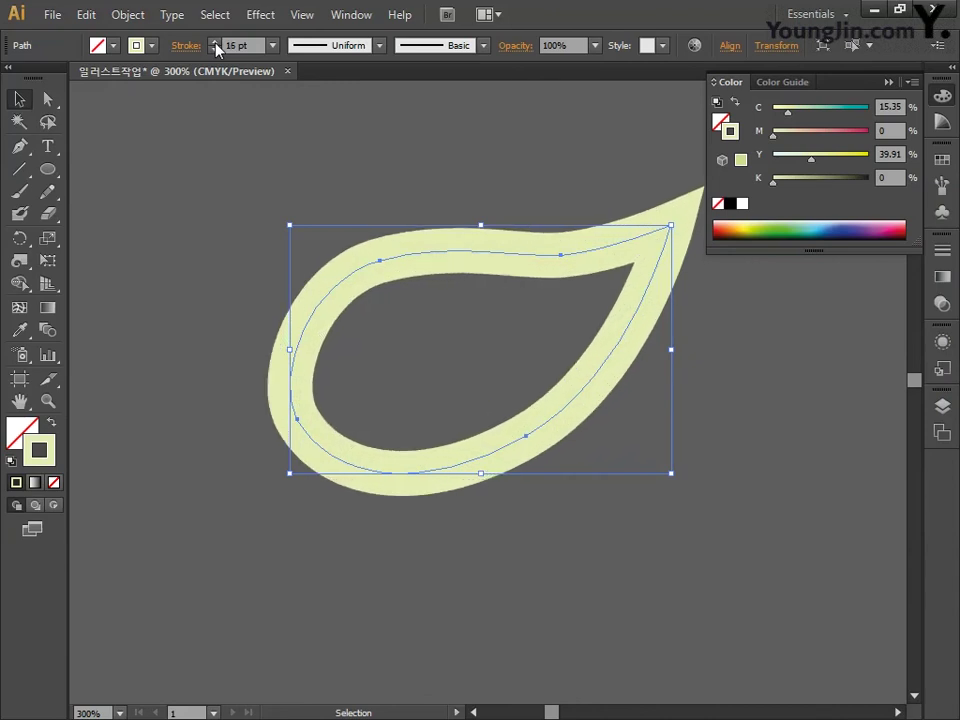
pyautogui.click(215, 49)
pyautogui.click(215, 49)
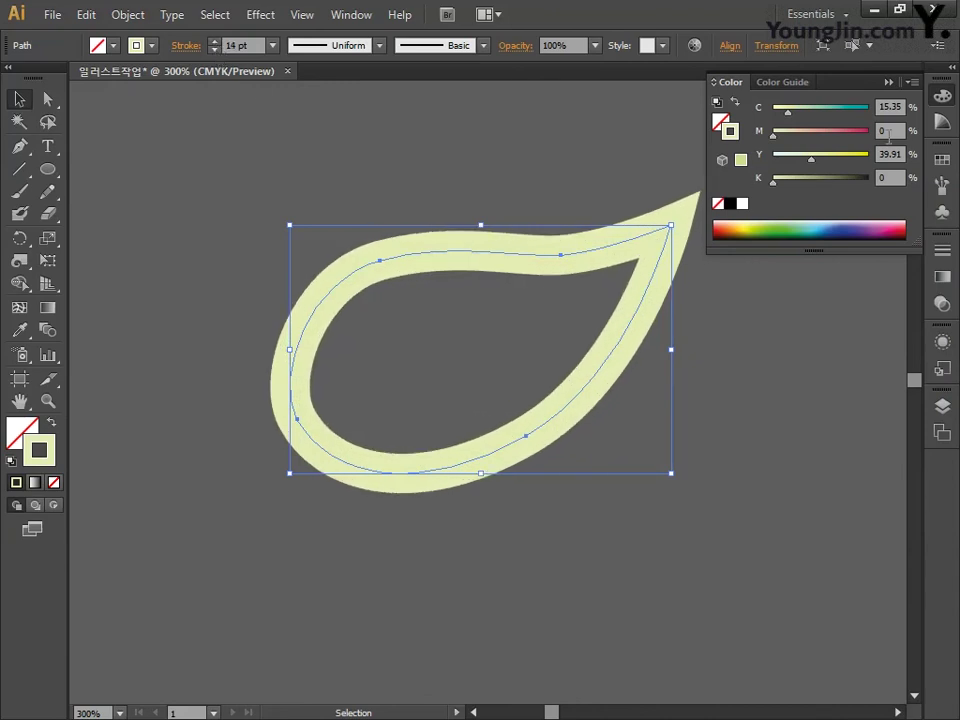
pyautogui.click(944, 96)
# Draw a narrow triangular stem from outside the leaf's base into its center, with a pale green fill and no stroke.
pyautogui.moveTo(630, 441); pyautogui.dragTo(673, 454)
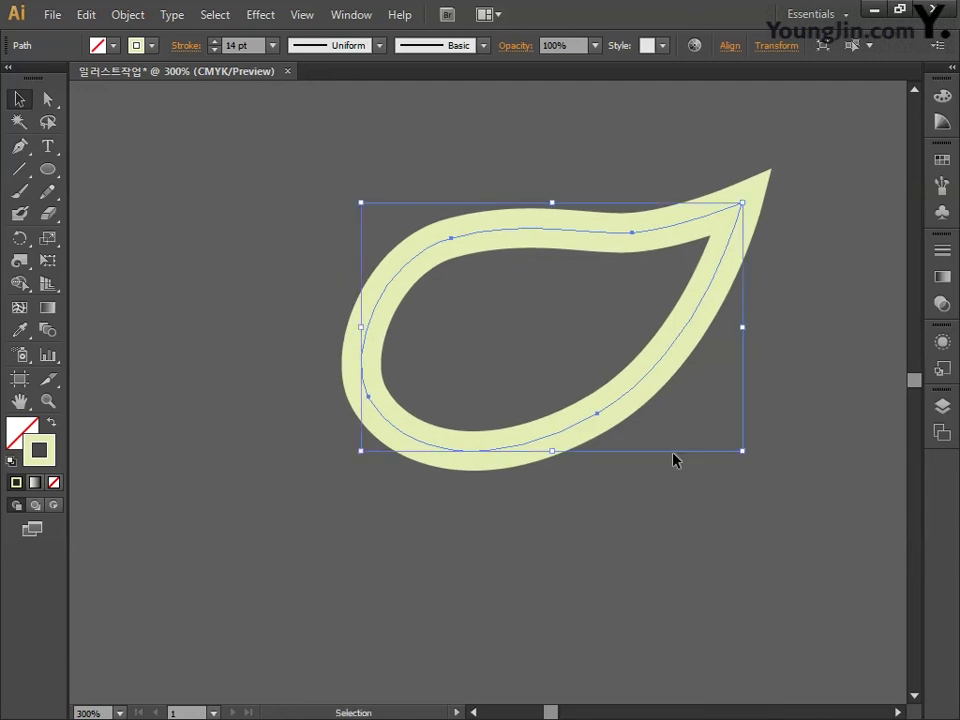
pyautogui.click(24, 149)
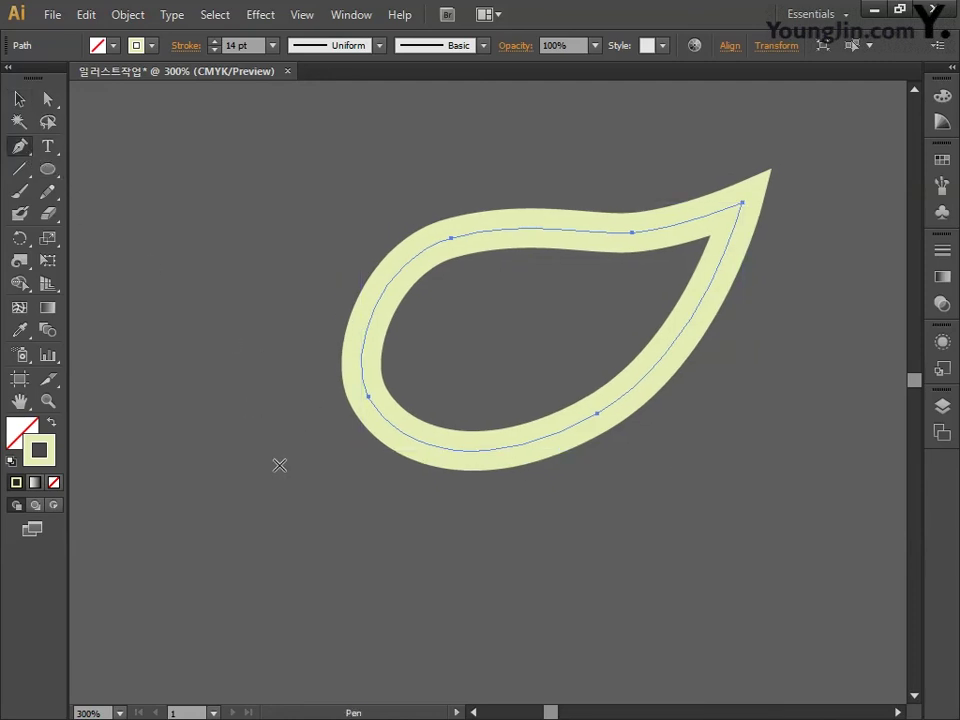
pyautogui.click(259, 495)
pyautogui.click(482, 340)
pyautogui.click(307, 532)
pyautogui.click(259, 495)
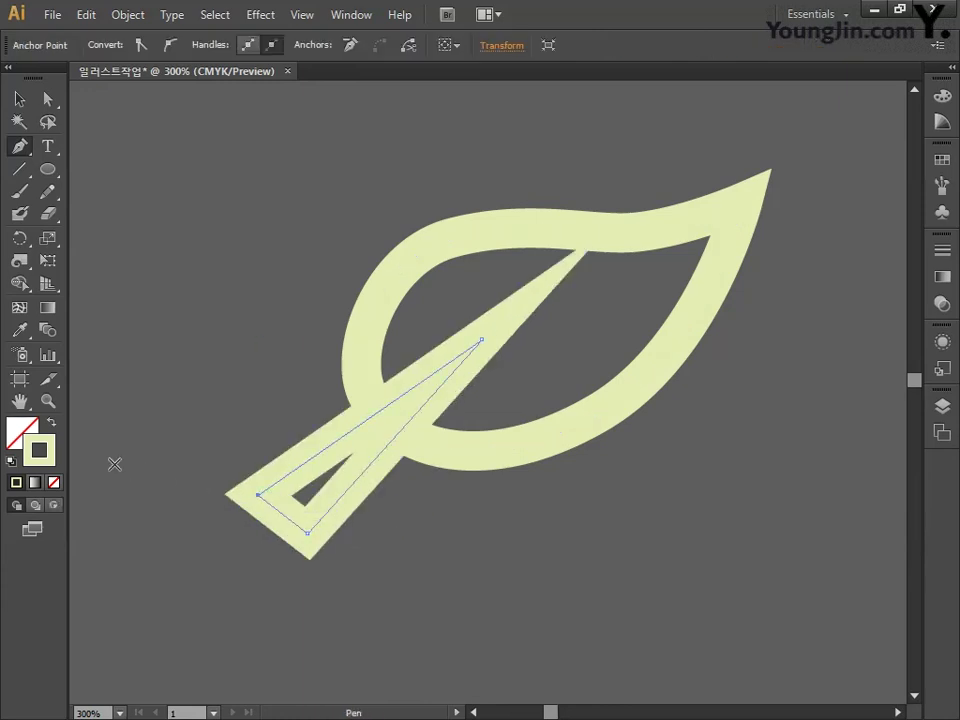
pyautogui.click(51, 424)
# Bend the stem's upper edge and wide lower end into curves, undoing the last adjustment.
pyautogui.press('a')
pyautogui.click(19, 148)
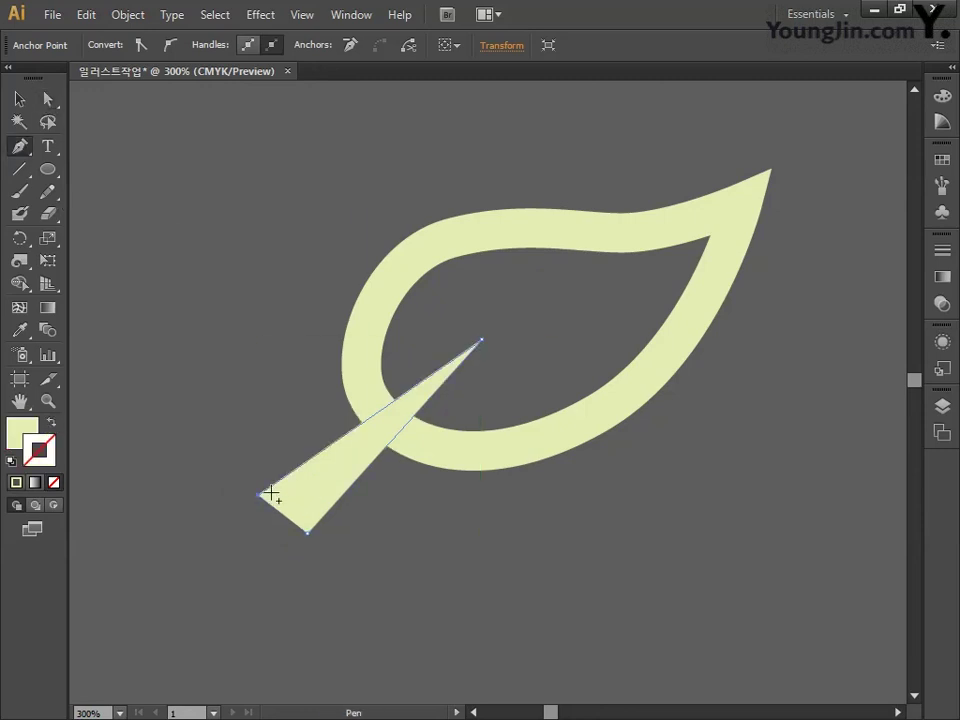
pyautogui.moveTo(270, 500); pyautogui.dragTo(317, 529)
pyautogui.moveTo(274, 568); pyautogui.dragTo(300, 561)
pyautogui.moveTo(214, 524); pyautogui.dragTo(291, 453)
pyautogui.hotkey('ctrl', 'z')
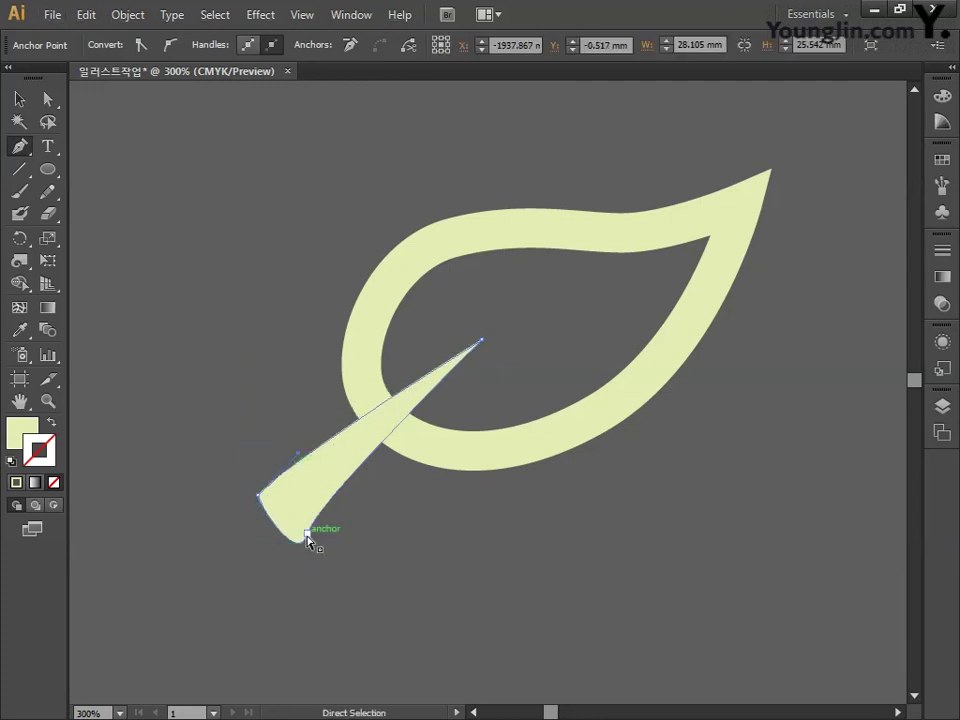
# Flatten the stem's wide end, reposition its tip and bend both long edges into an upward arc.
pyautogui.keyDown('ctrl'); pyautogui.click(285, 563); pyautogui.keyUp('ctrl')
pyautogui.keyDown('ctrl'); pyautogui.click(302, 570); pyautogui.keyUp('ctrl')
pyautogui.moveTo(302, 570); pyautogui.dragTo(352, 465)
pyautogui.moveTo(482, 340); pyautogui.dragTo(508, 364)
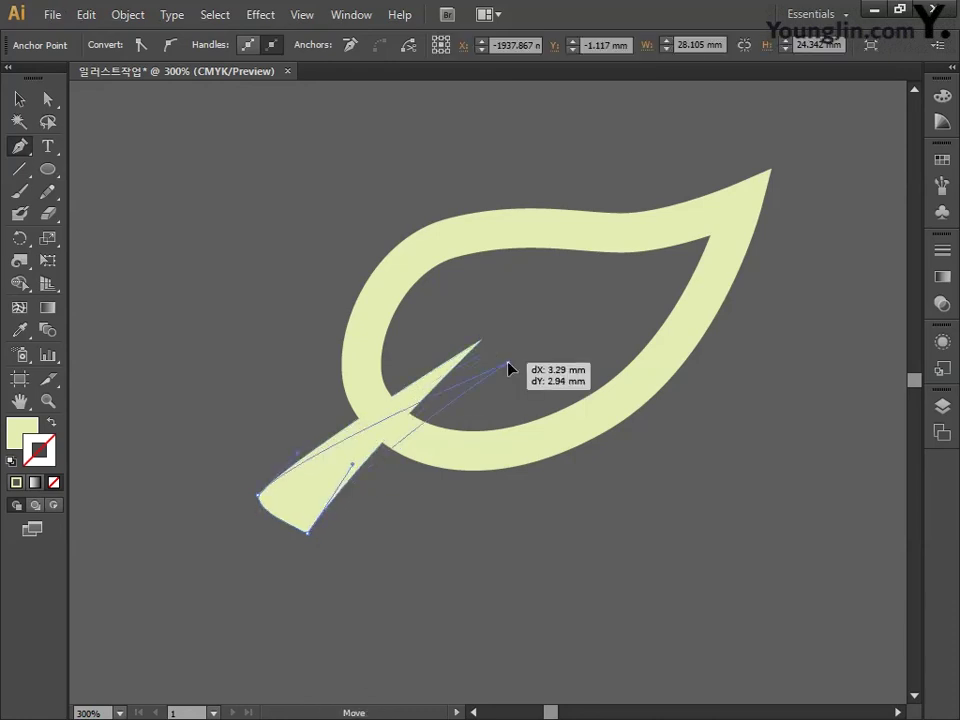
pyautogui.moveTo(400, 398); pyautogui.dragTo(343, 361)
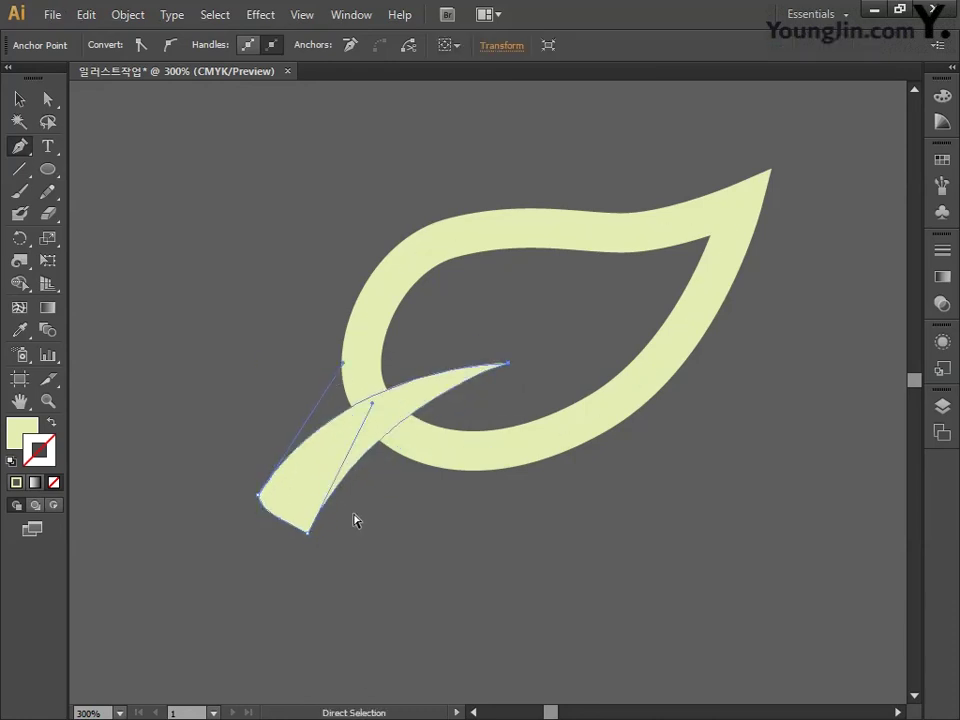
pyautogui.moveTo(507, 364); pyautogui.dragTo(498, 348)
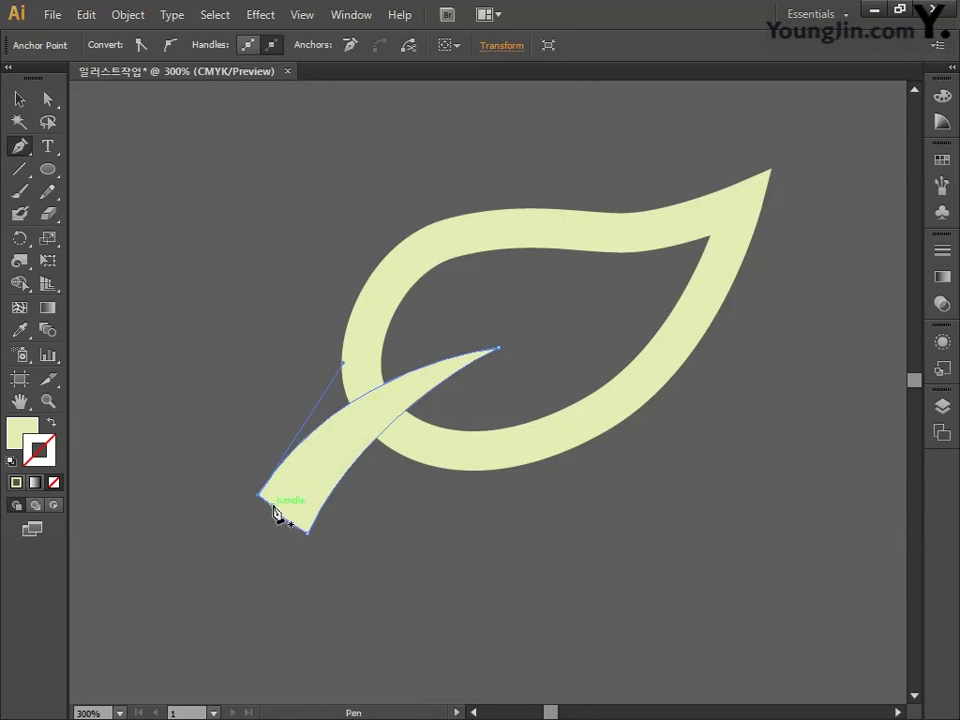
# Convert the leaf's stroke to a filled shape by applying Outline Stroke to the selected leaf and stem.
pyautogui.click(21, 99)
pyautogui.click(215, 270)
pyautogui.moveTo(206, 181); pyautogui.dragTo(735, 576)
pyautogui.click(127, 15)
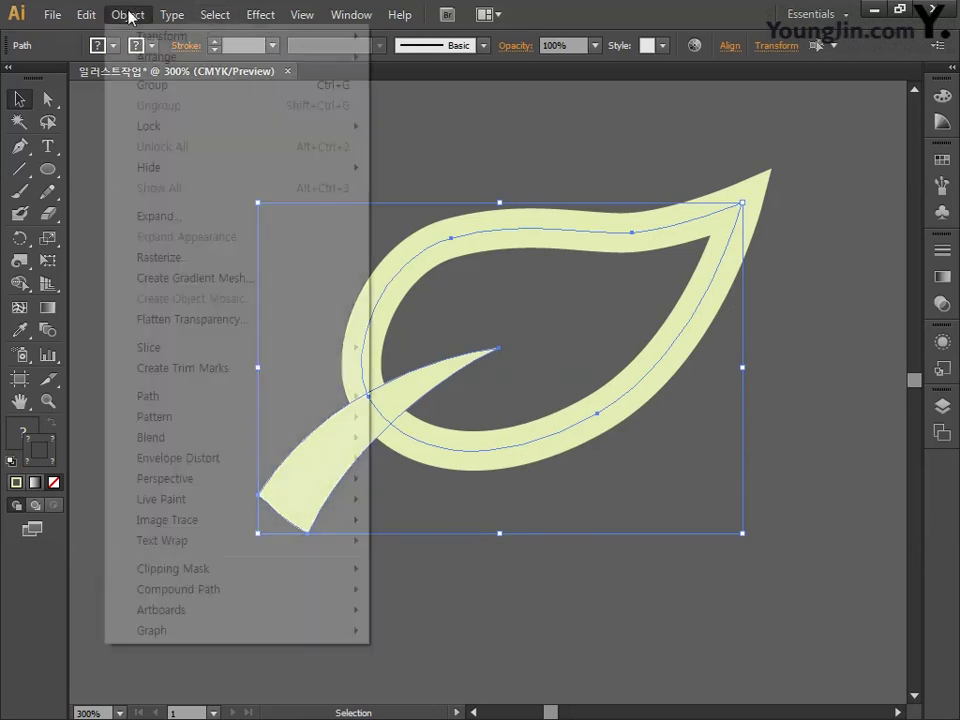
pyautogui.moveTo(229, 396)
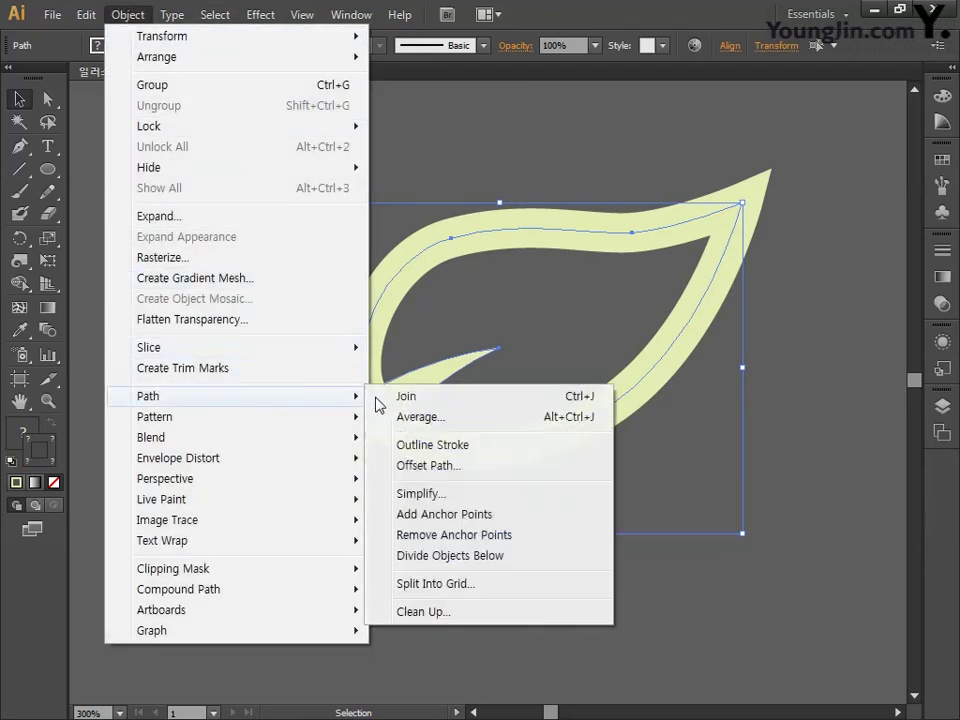
pyautogui.click(432, 445)
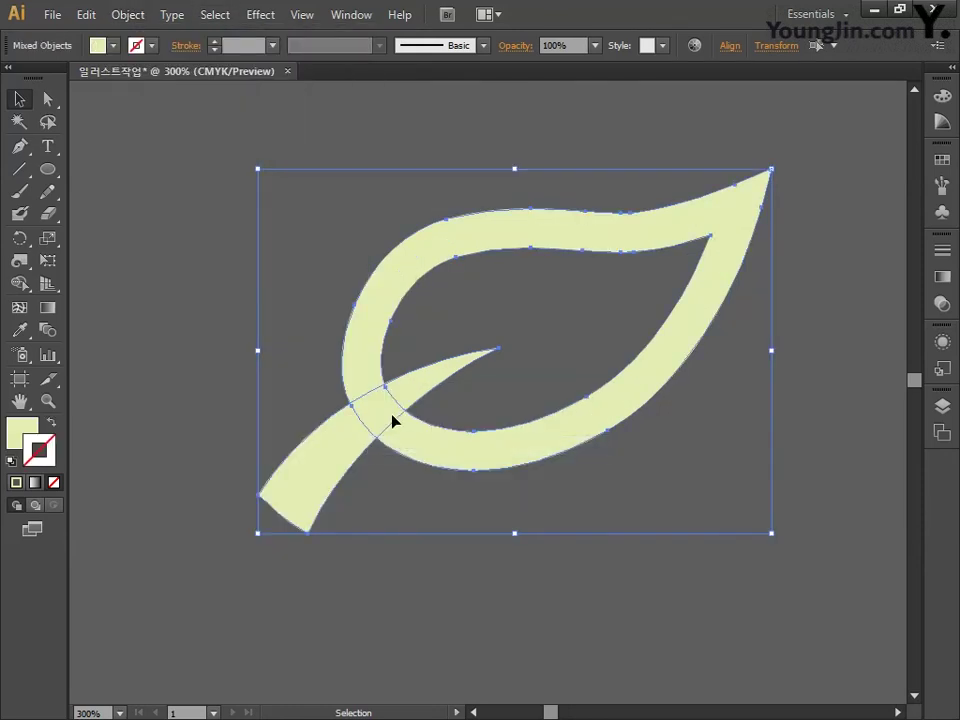
# Group the outlined leaf with its stem.
pyautogui.click(221, 279)
pyautogui.moveTo(203, 213); pyautogui.dragTo(578, 551)
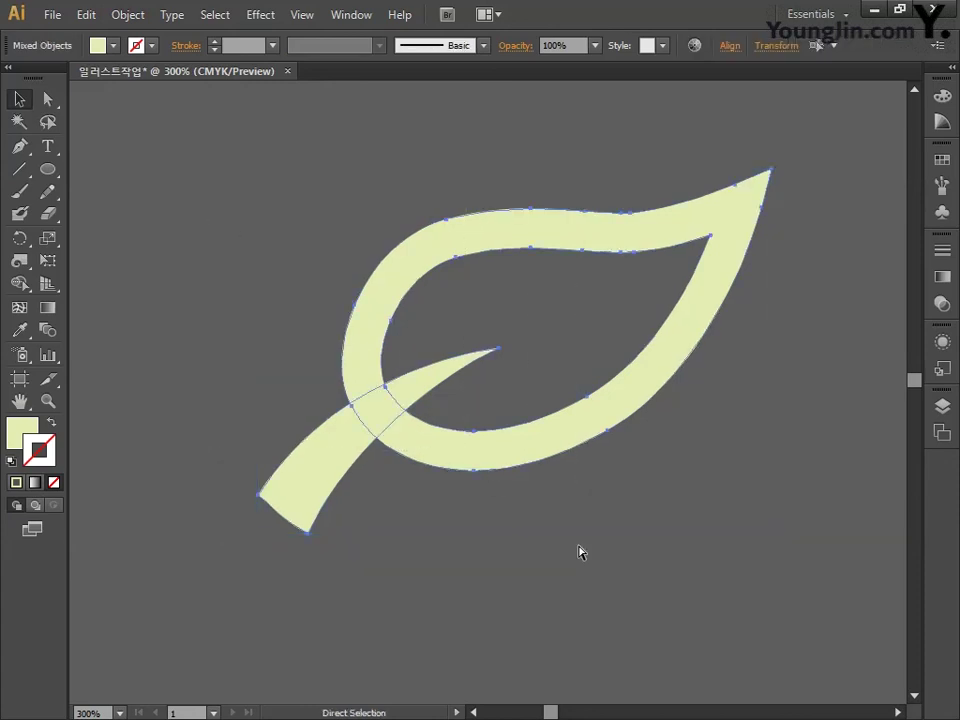
pyautogui.hotkey('ctrl', 'g')
pyautogui.click(528, 552)
pyautogui.moveTo(621, 557); pyautogui.dragTo(611, 557)
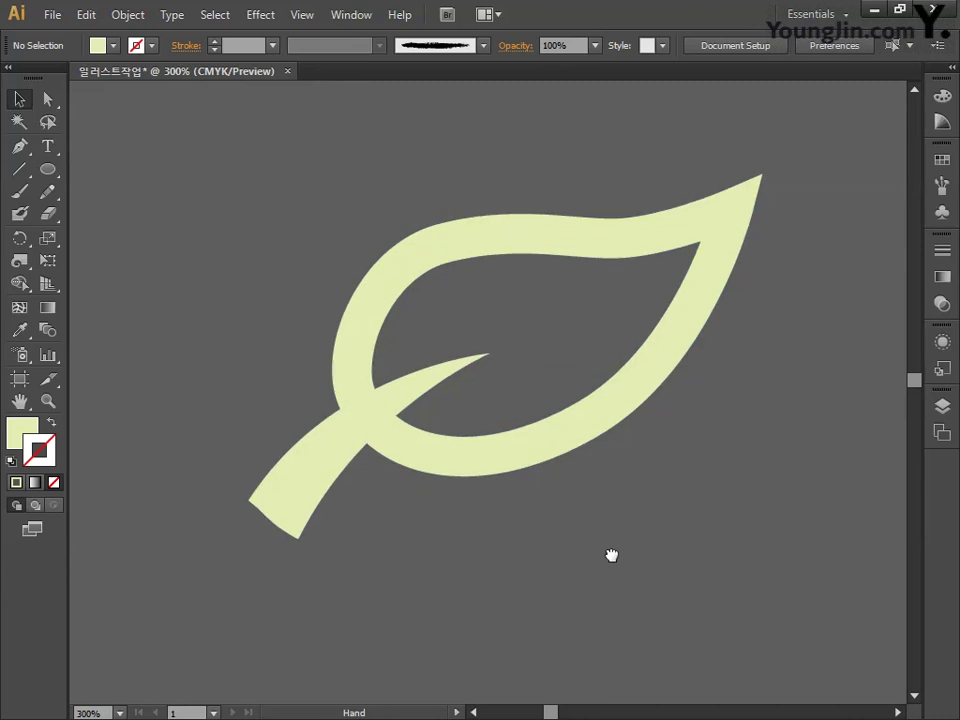
pyautogui.moveTo(237, 400); pyautogui.dragTo(456, 386)
pyautogui.moveTo(200, 390); pyautogui.dragTo(400, 396)
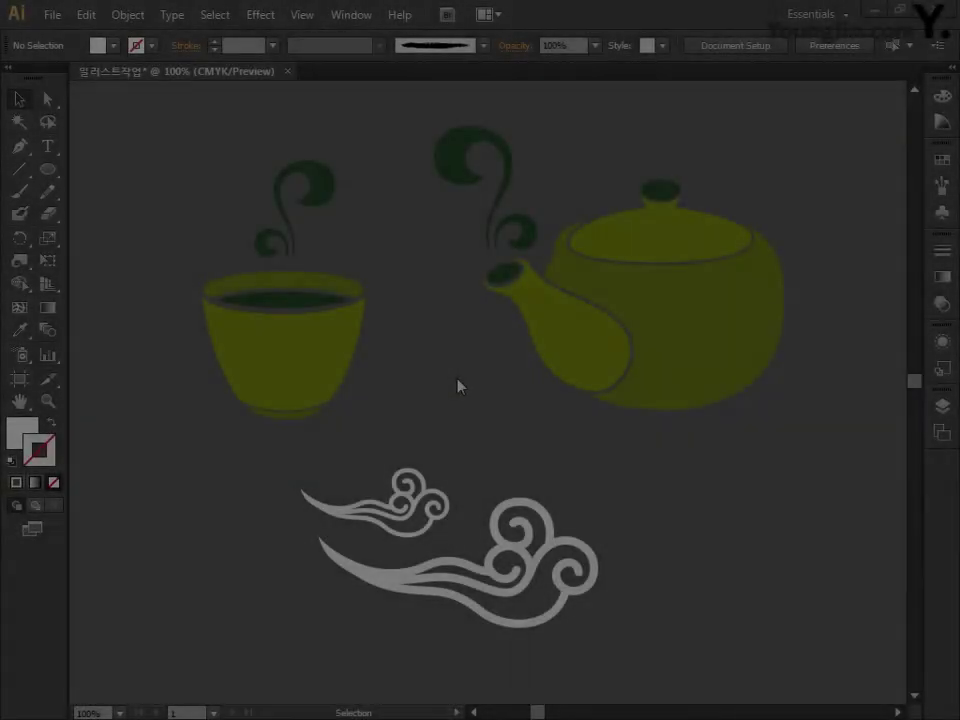